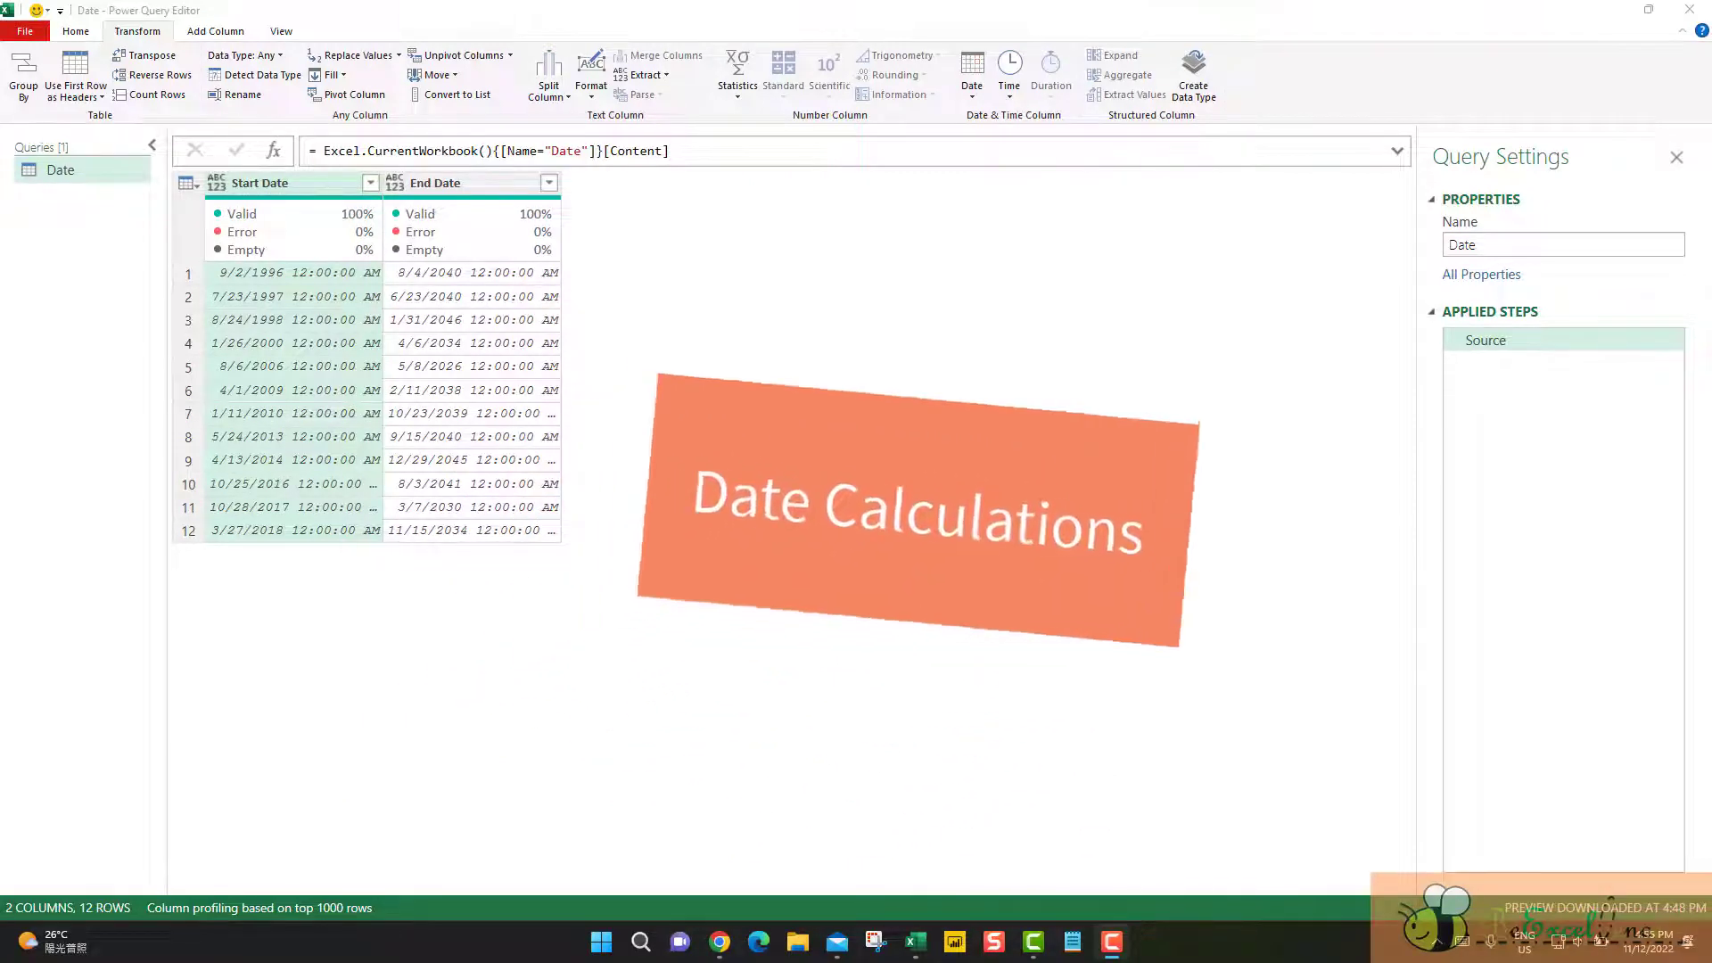
Convert Start Date and End Date to the Date type, removing the 12:00:00 AM times
{"action": "left_click", "coordinate": [457, 187], "text": "ctrl"}
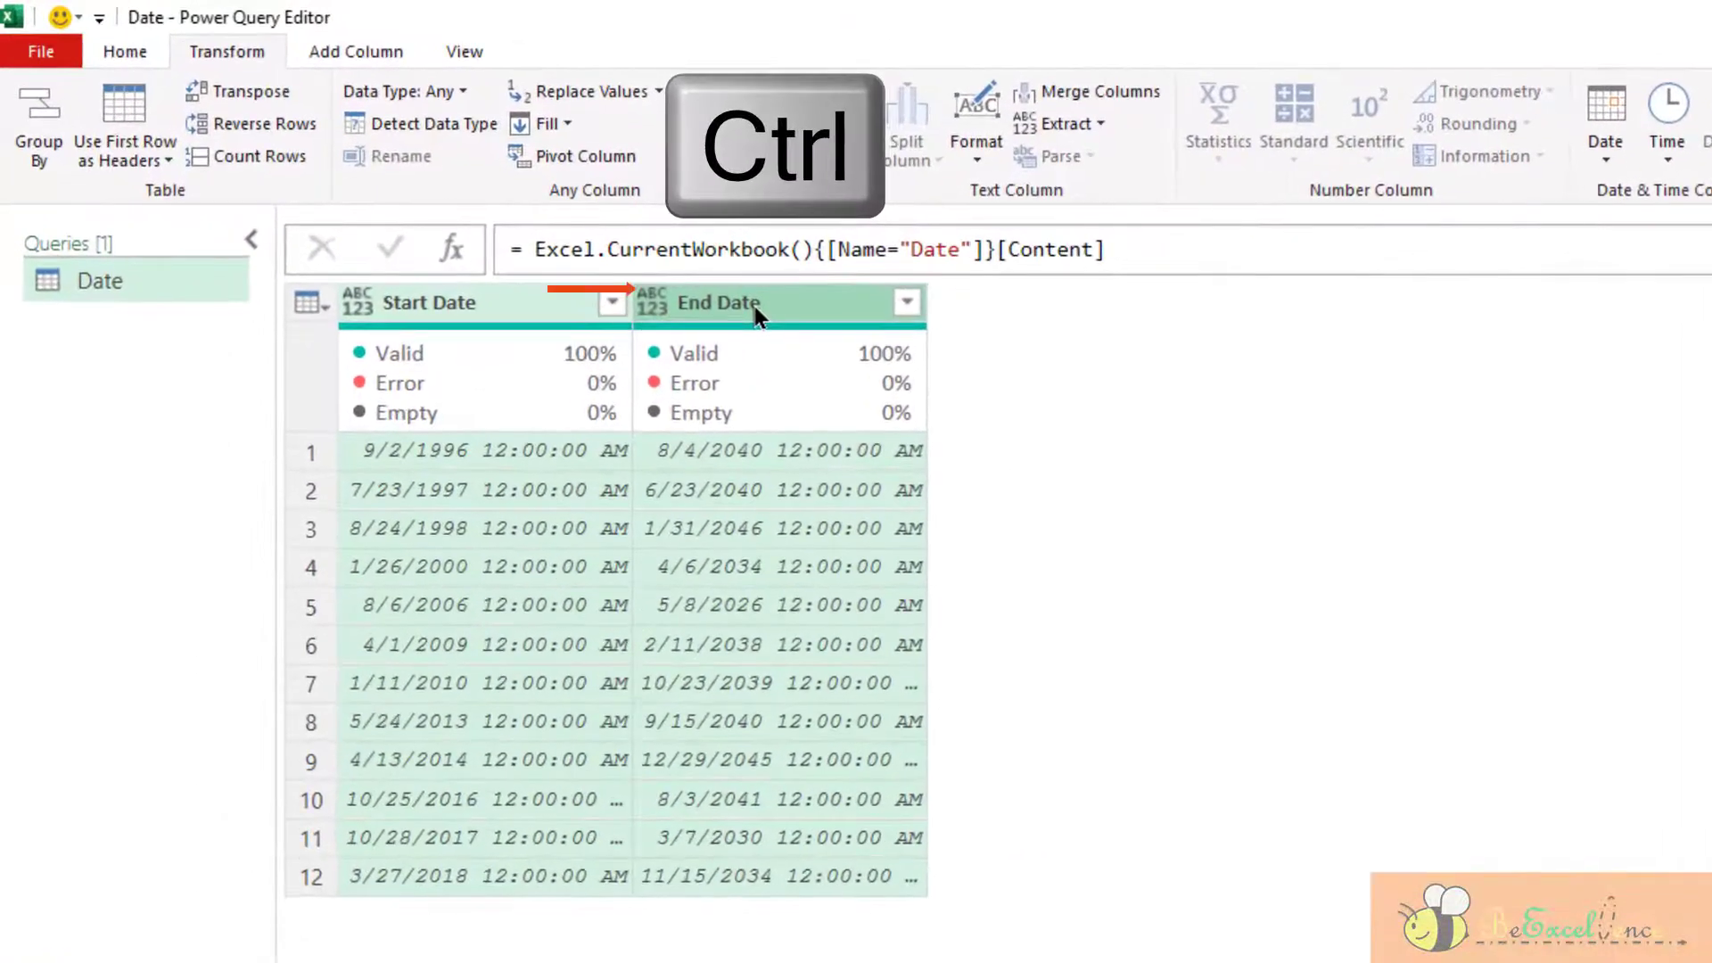
{"action": "left_click", "coordinate": [651, 303]}
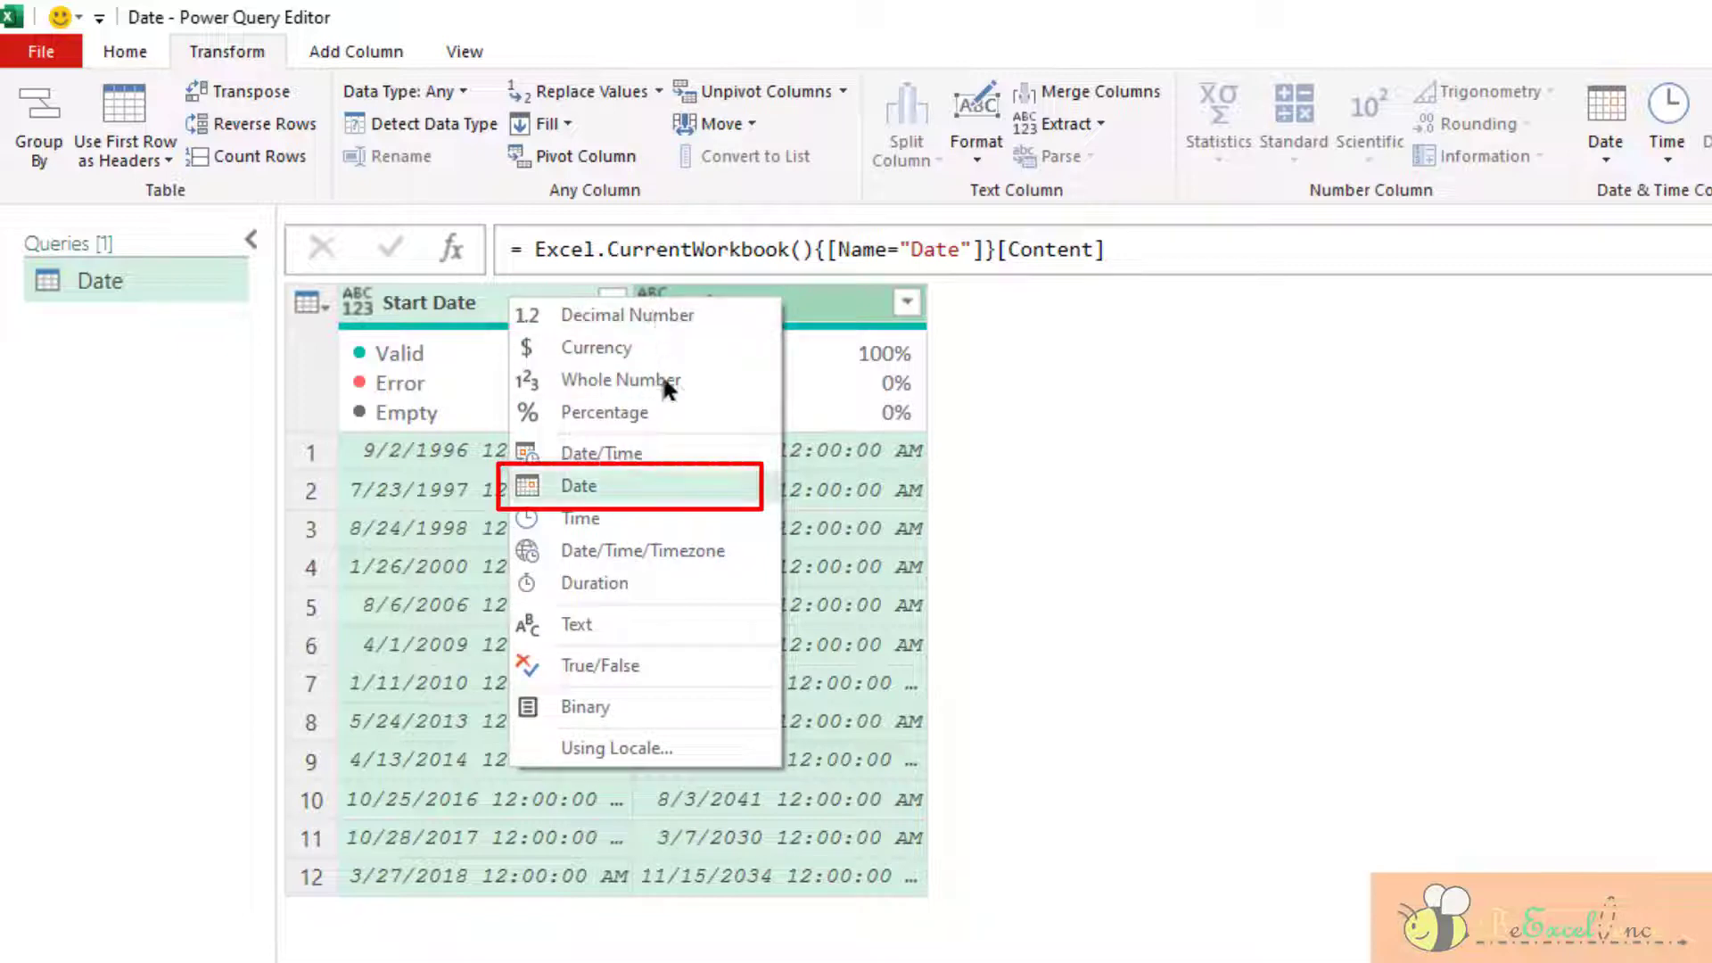
{"action": "left_click", "coordinate": [678, 484]}
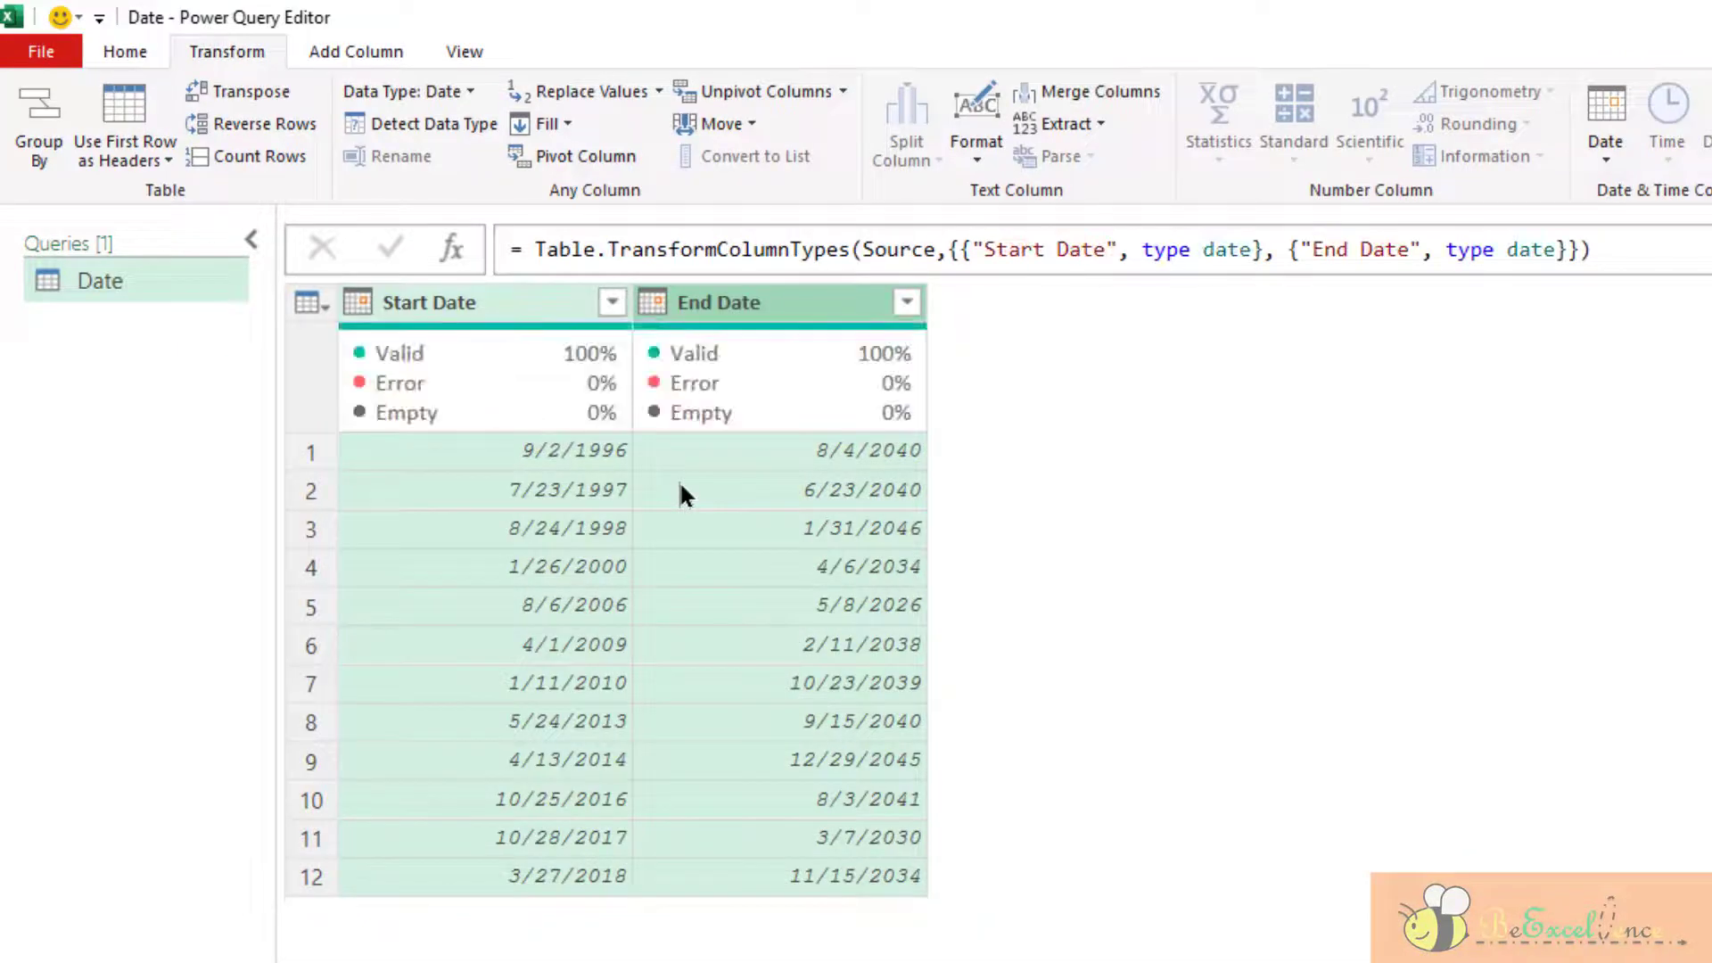
{"action": "left_click", "coordinate": [492, 319]}
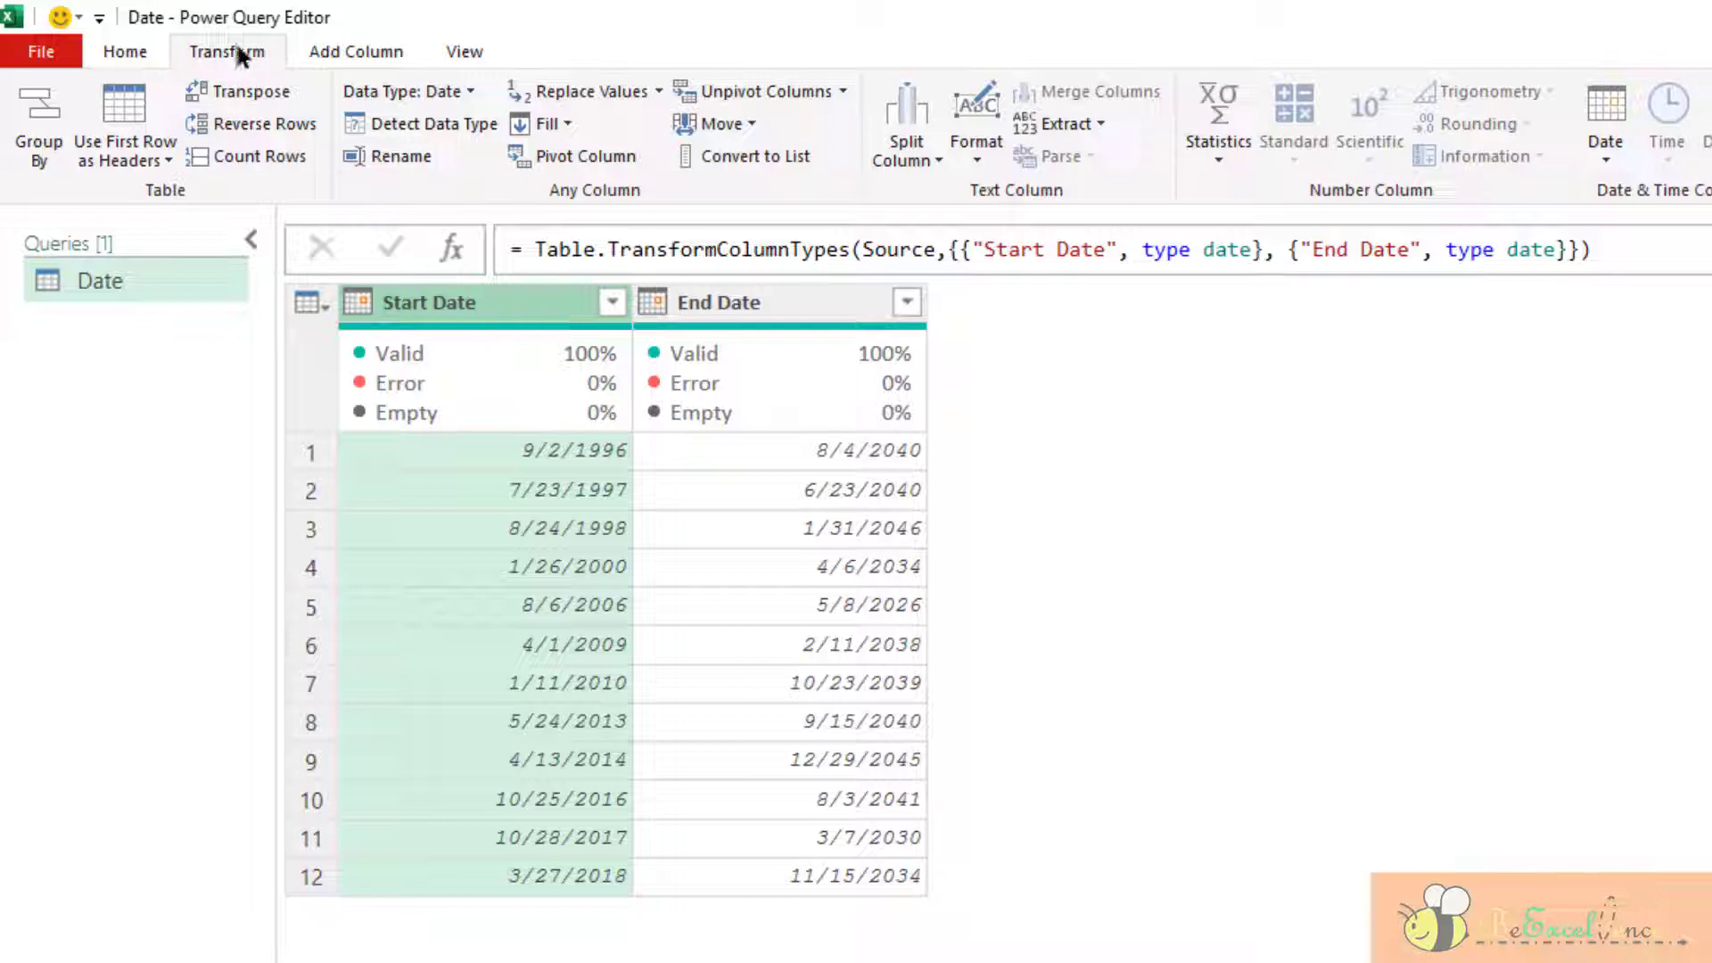
{"action": "left_click", "coordinate": [1602, 143]}
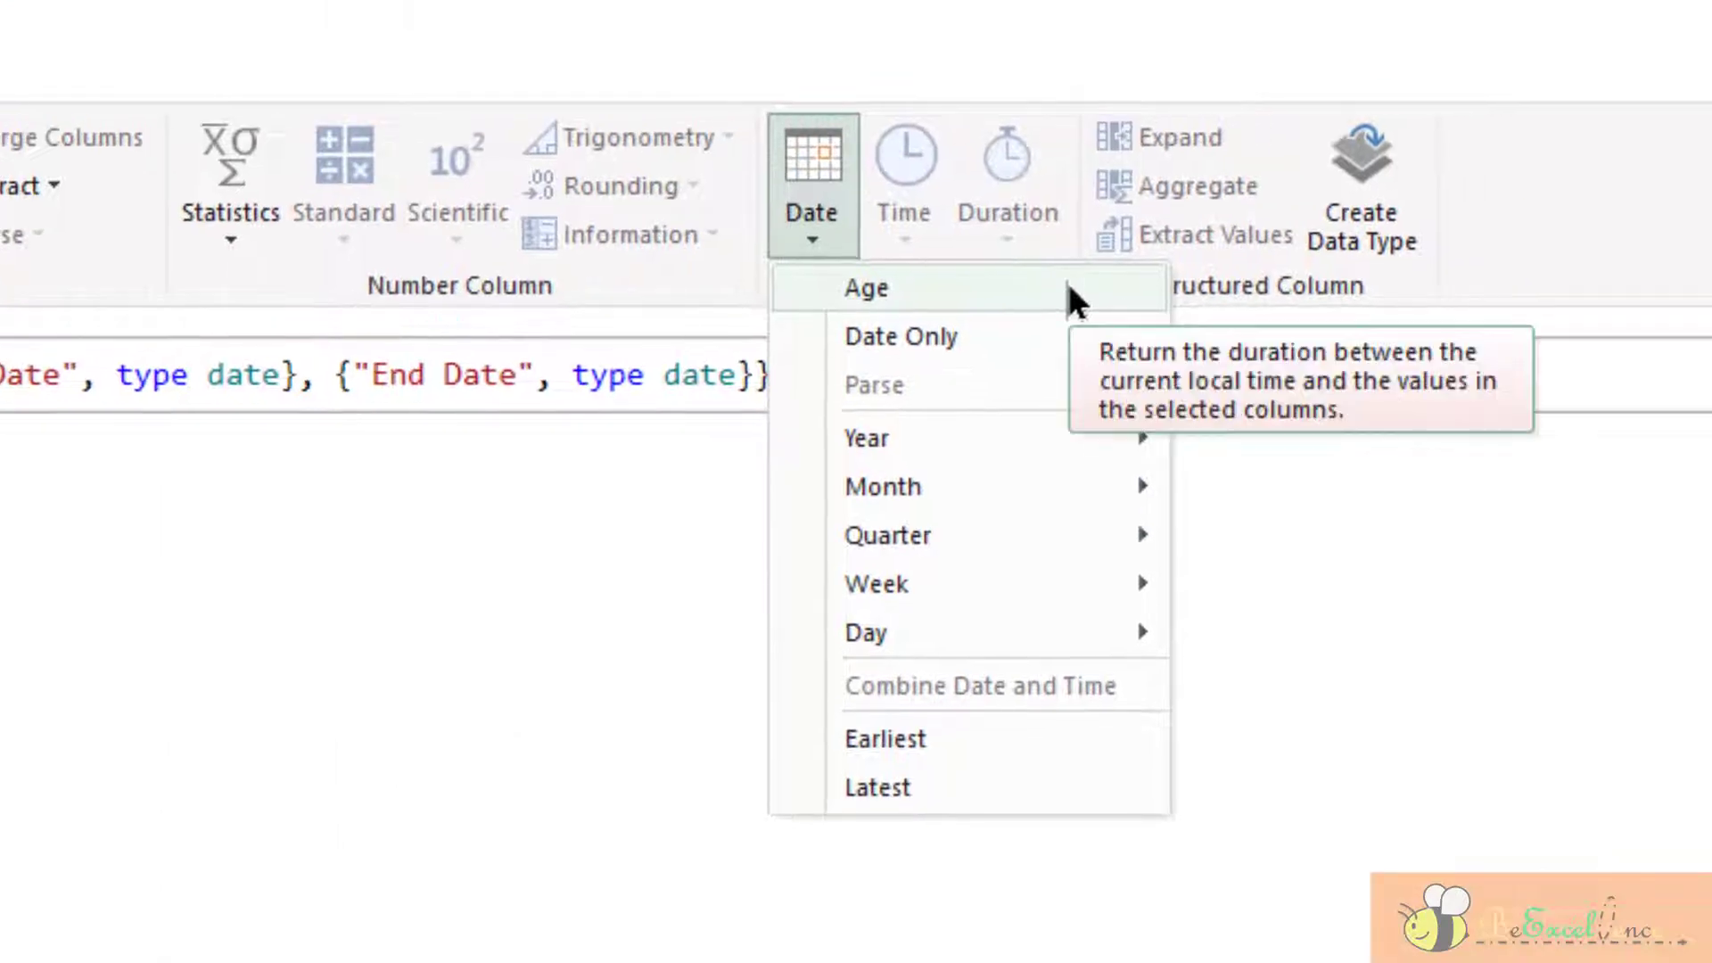
{"action": "key", "text": "Down"}
{"action": "key", "text": "Down"}
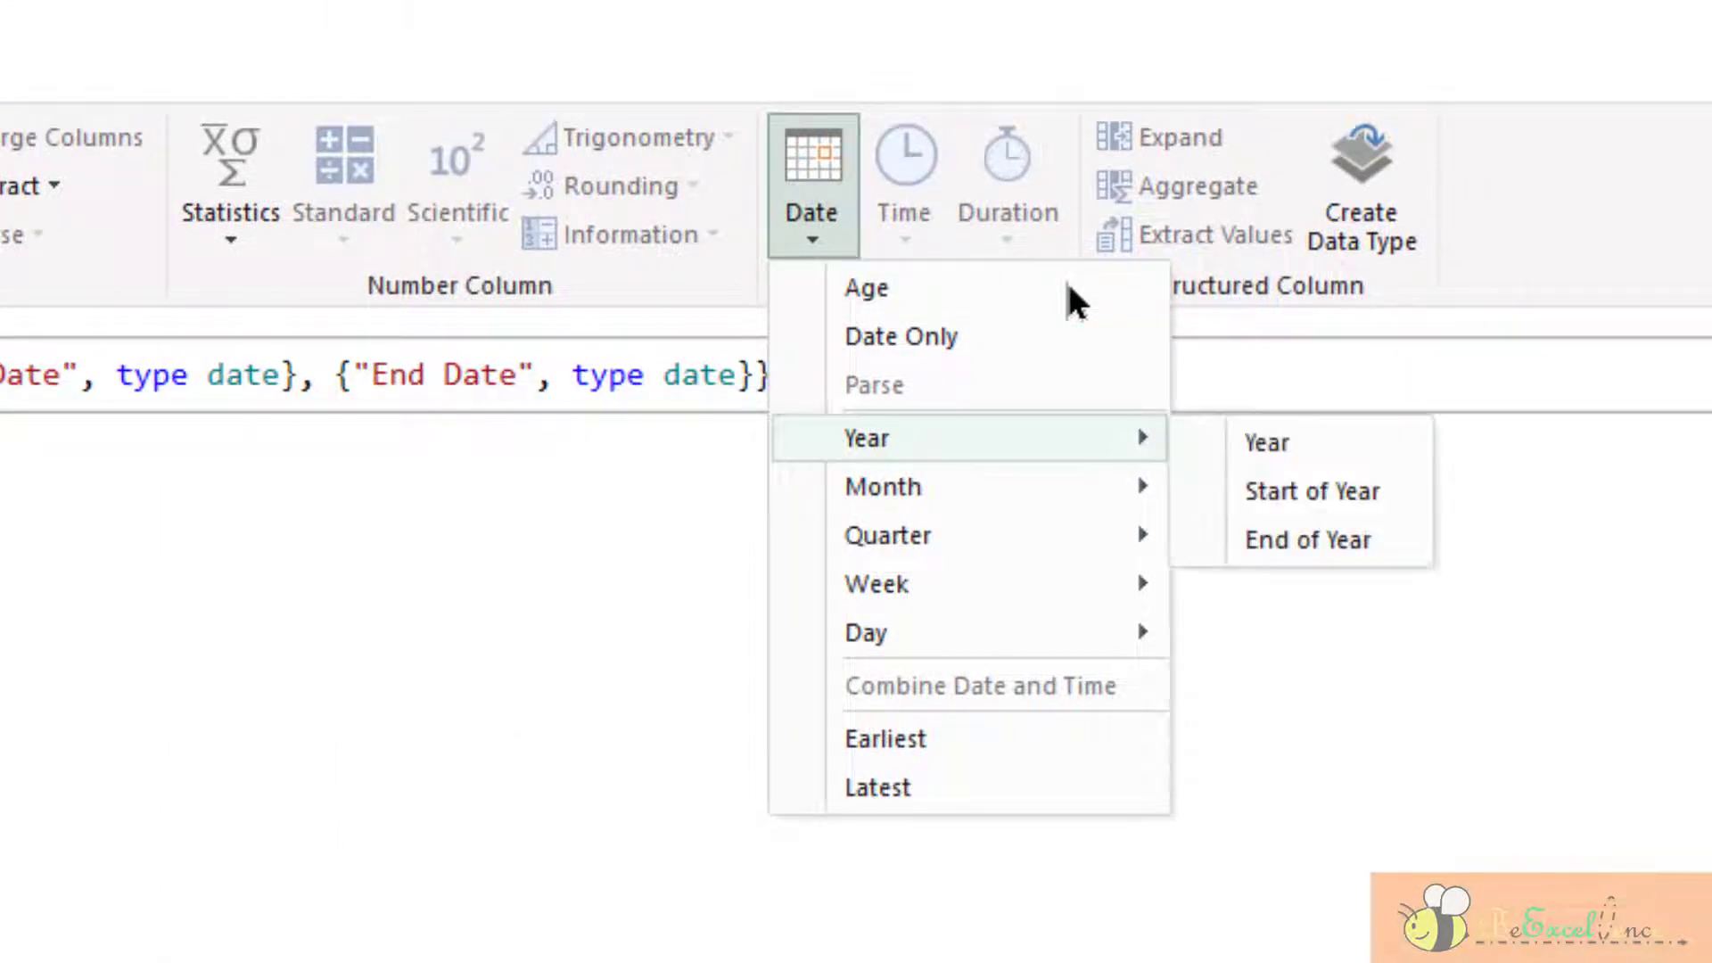
{"action": "key", "text": "Down"}
{"action": "key", "text": "Down"}
{"action": "key", "text": "Down"}
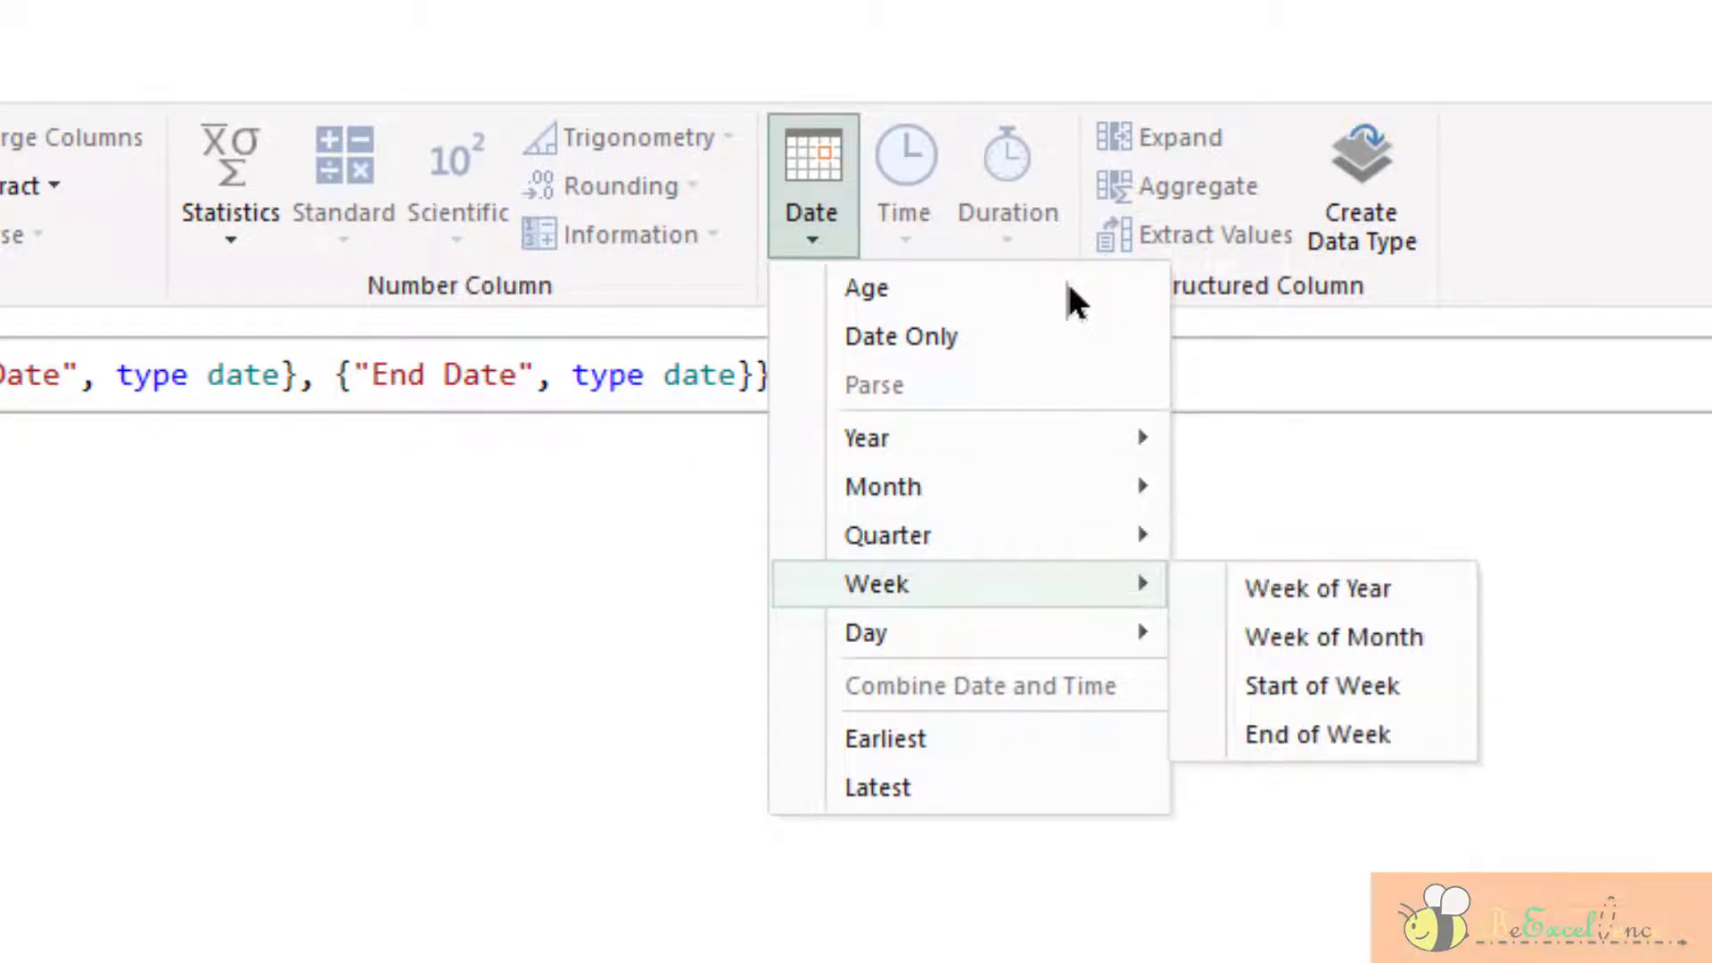
{"action": "key", "text": "Down"}
{"action": "key", "text": "Down"}
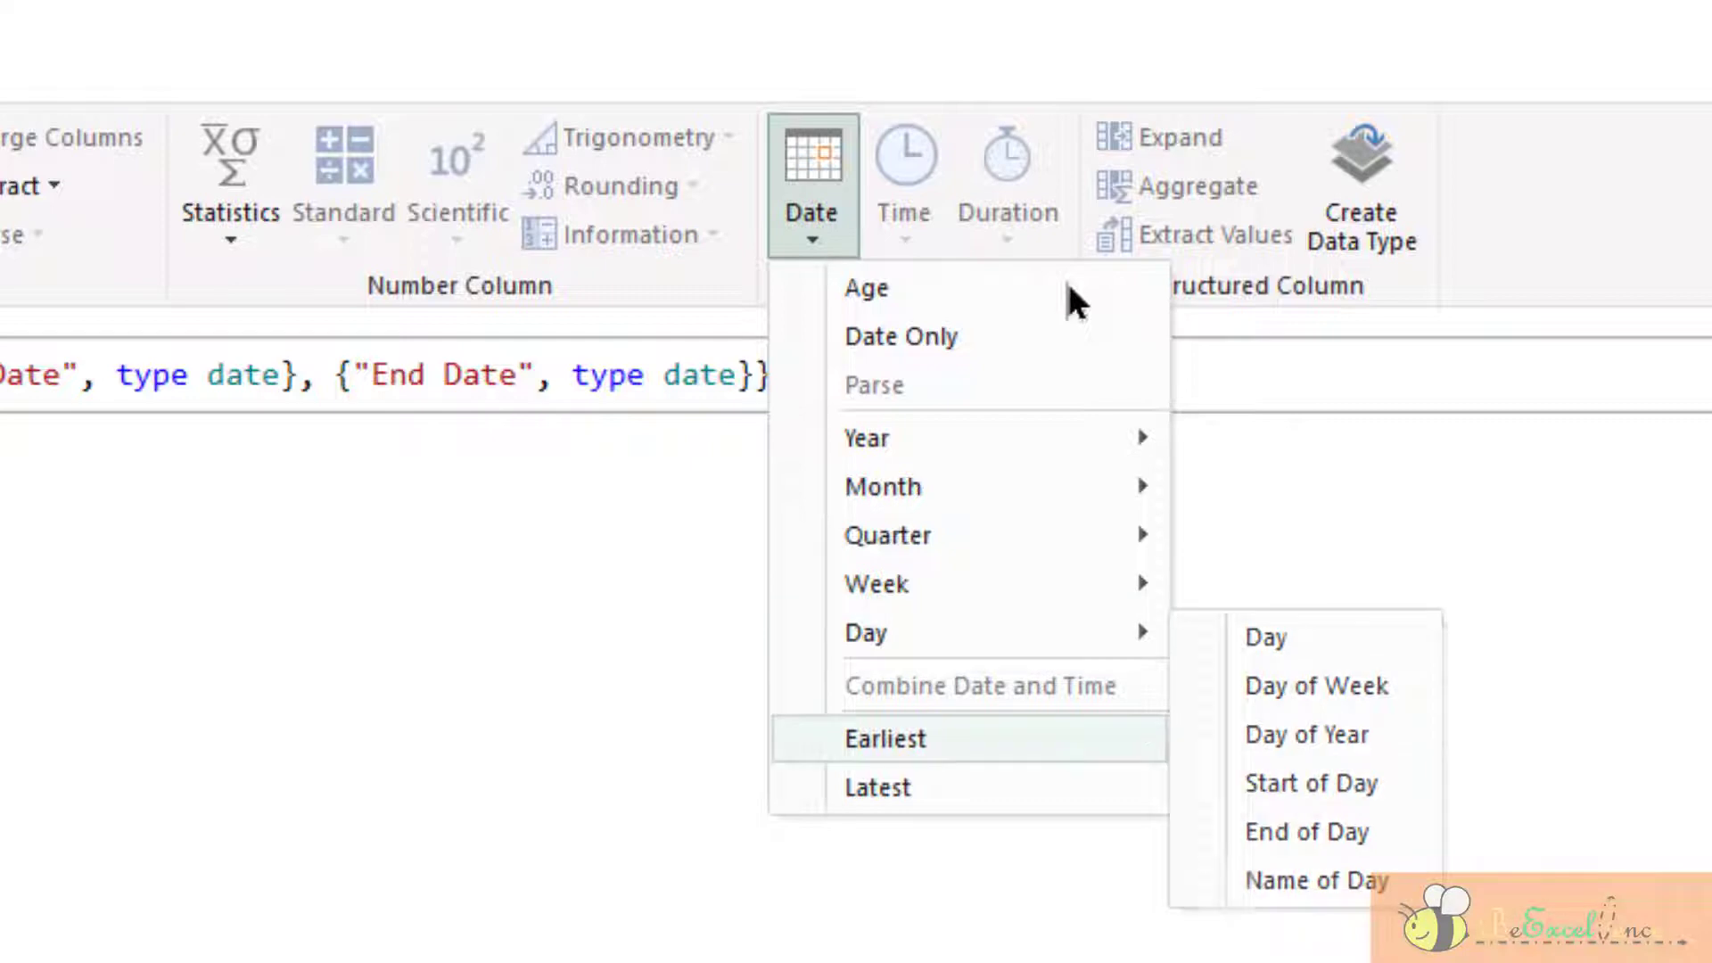
{"action": "key", "text": "Down"}
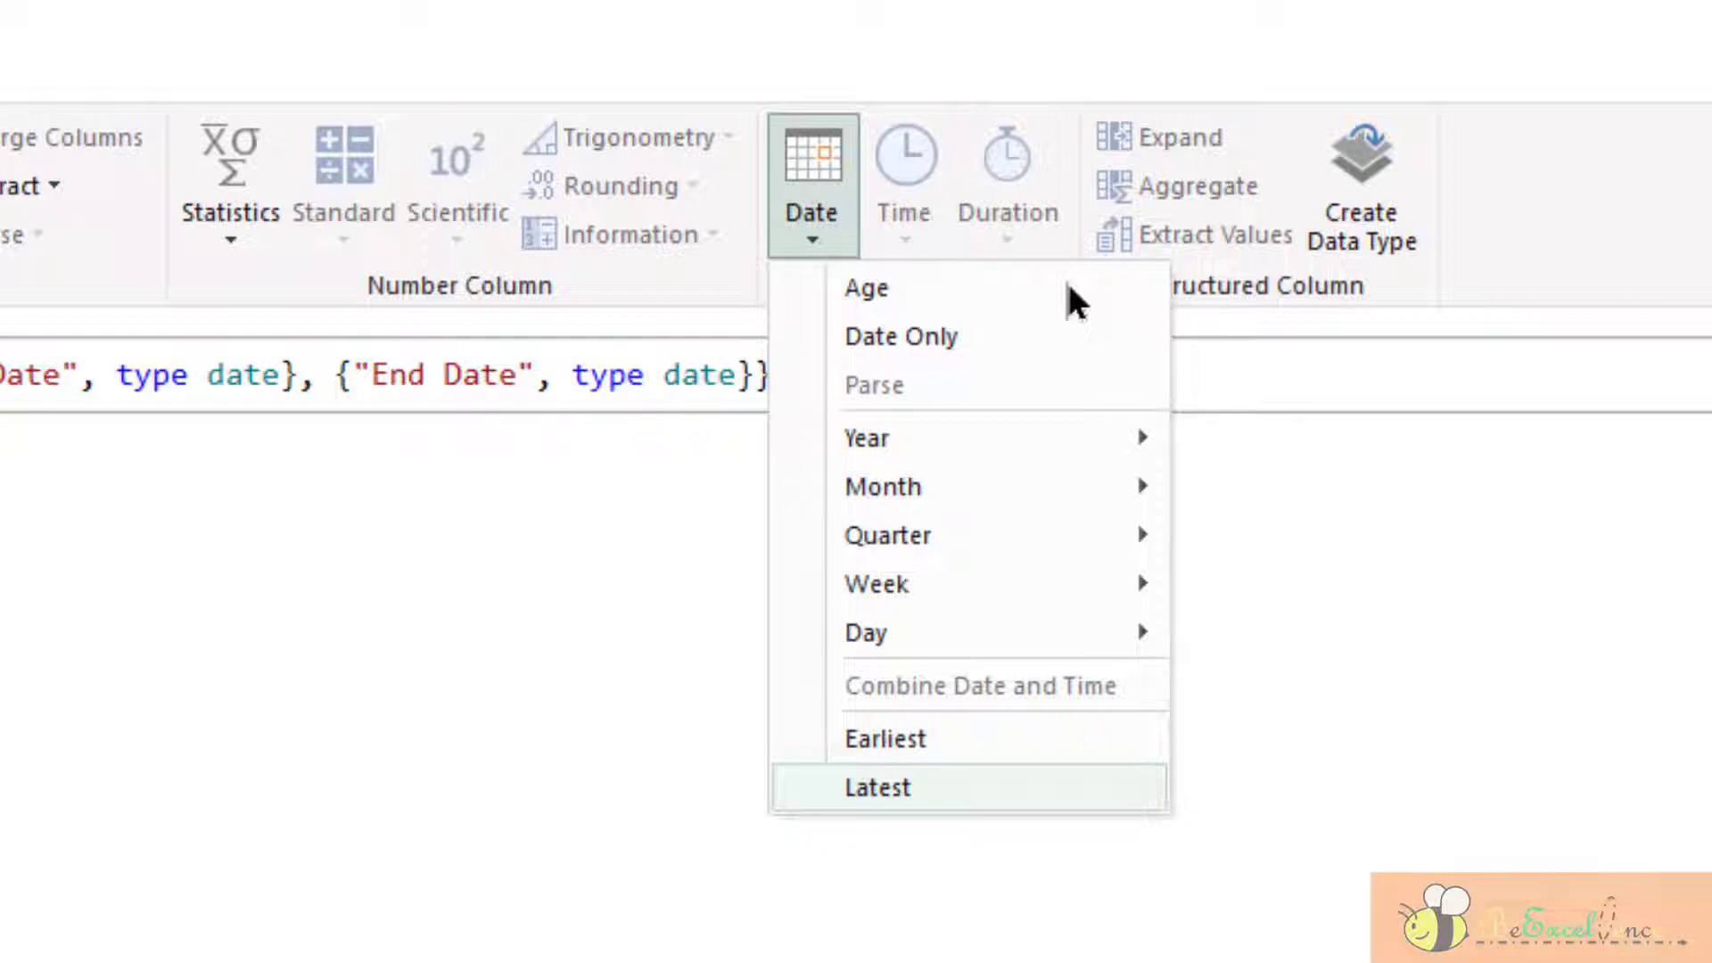
{"action": "key", "text": "Escape"}
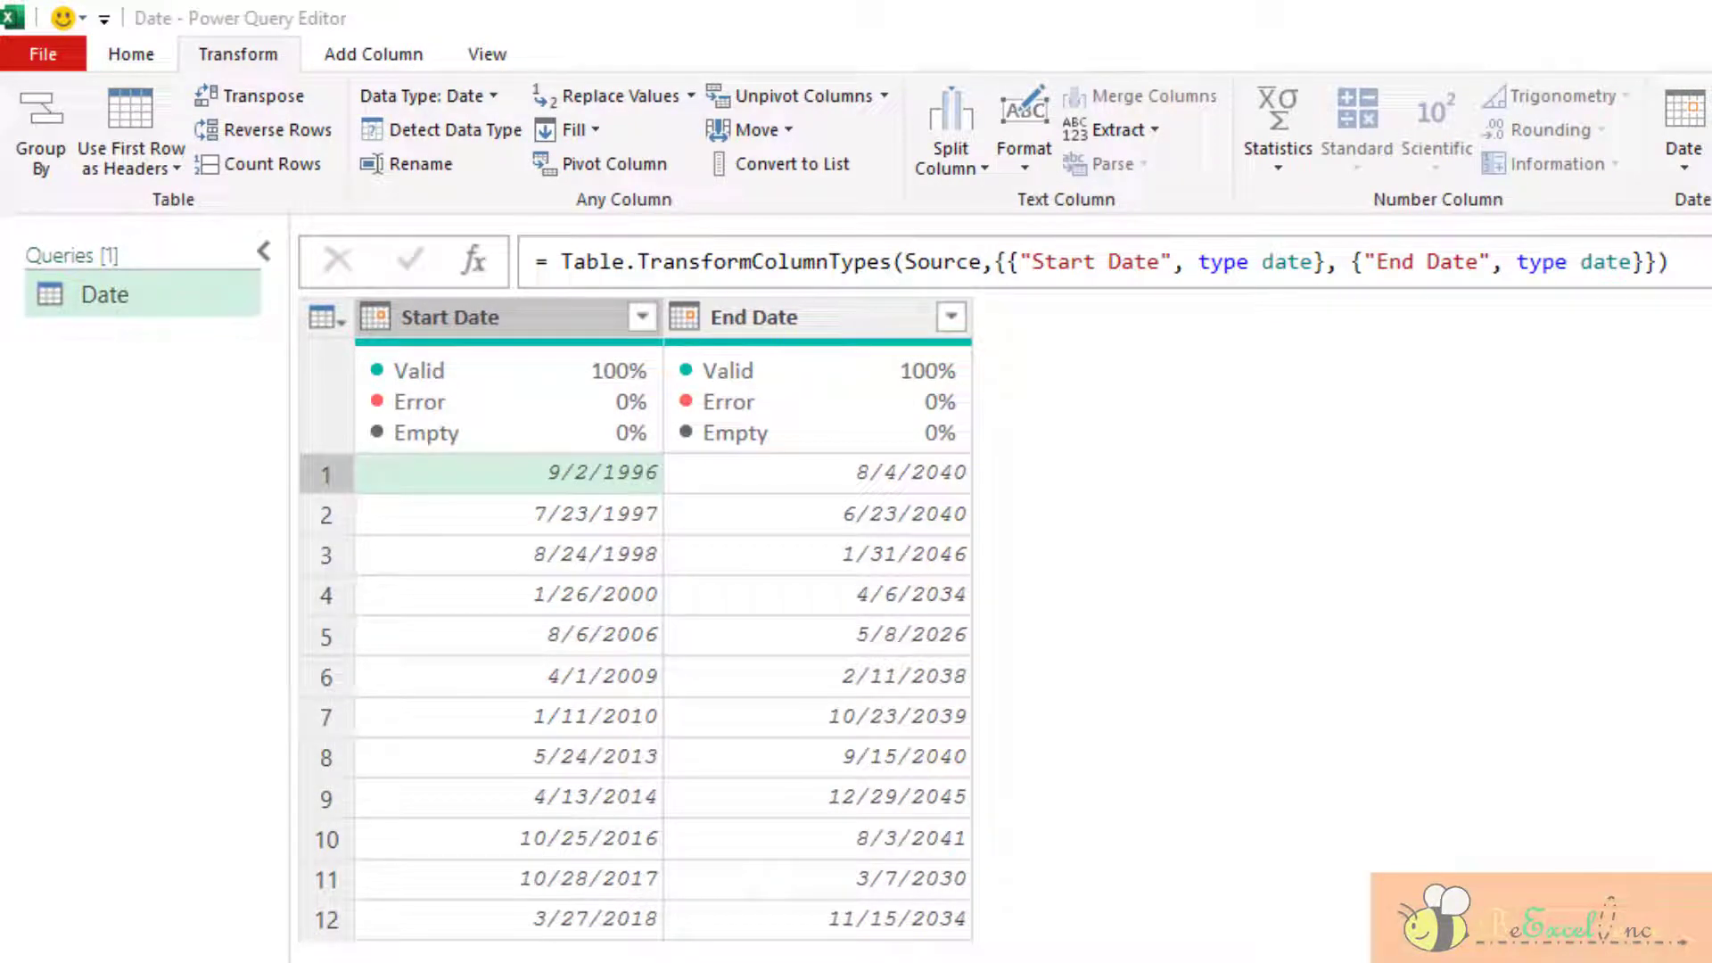
Compare the Add Column and Transform tabs, then select Start Date with Add Column showing
{"action": "left_click", "coordinate": [382, 52]}
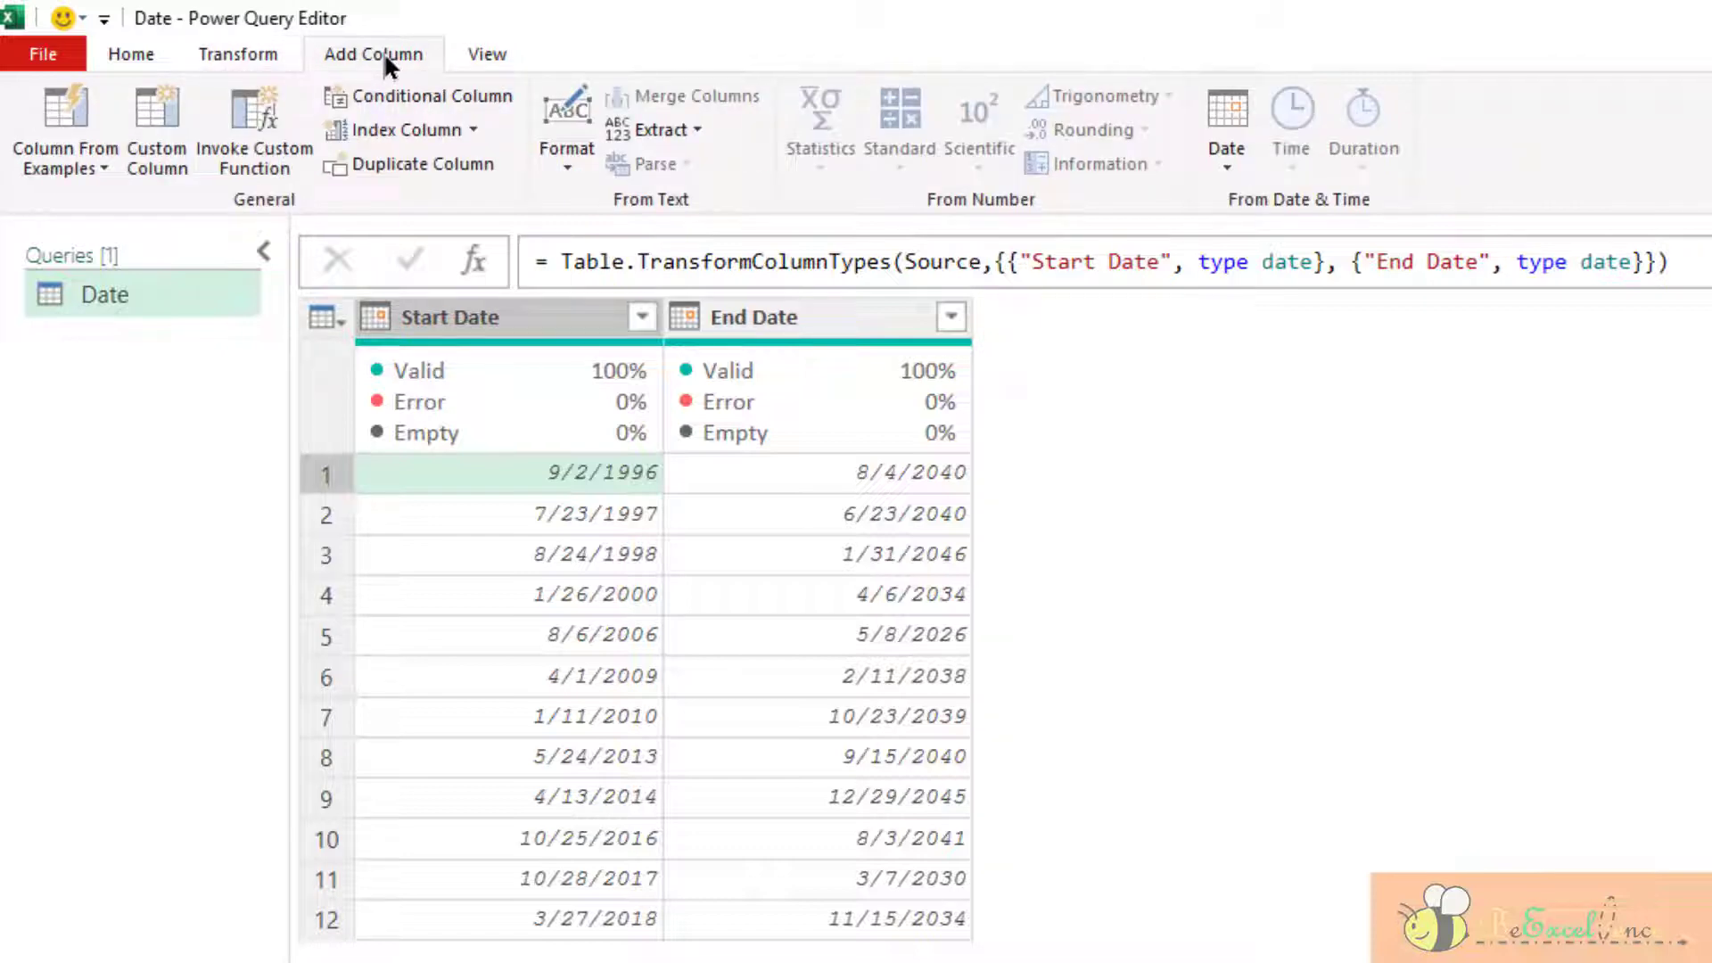
{"action": "left_click", "coordinate": [1226, 154]}
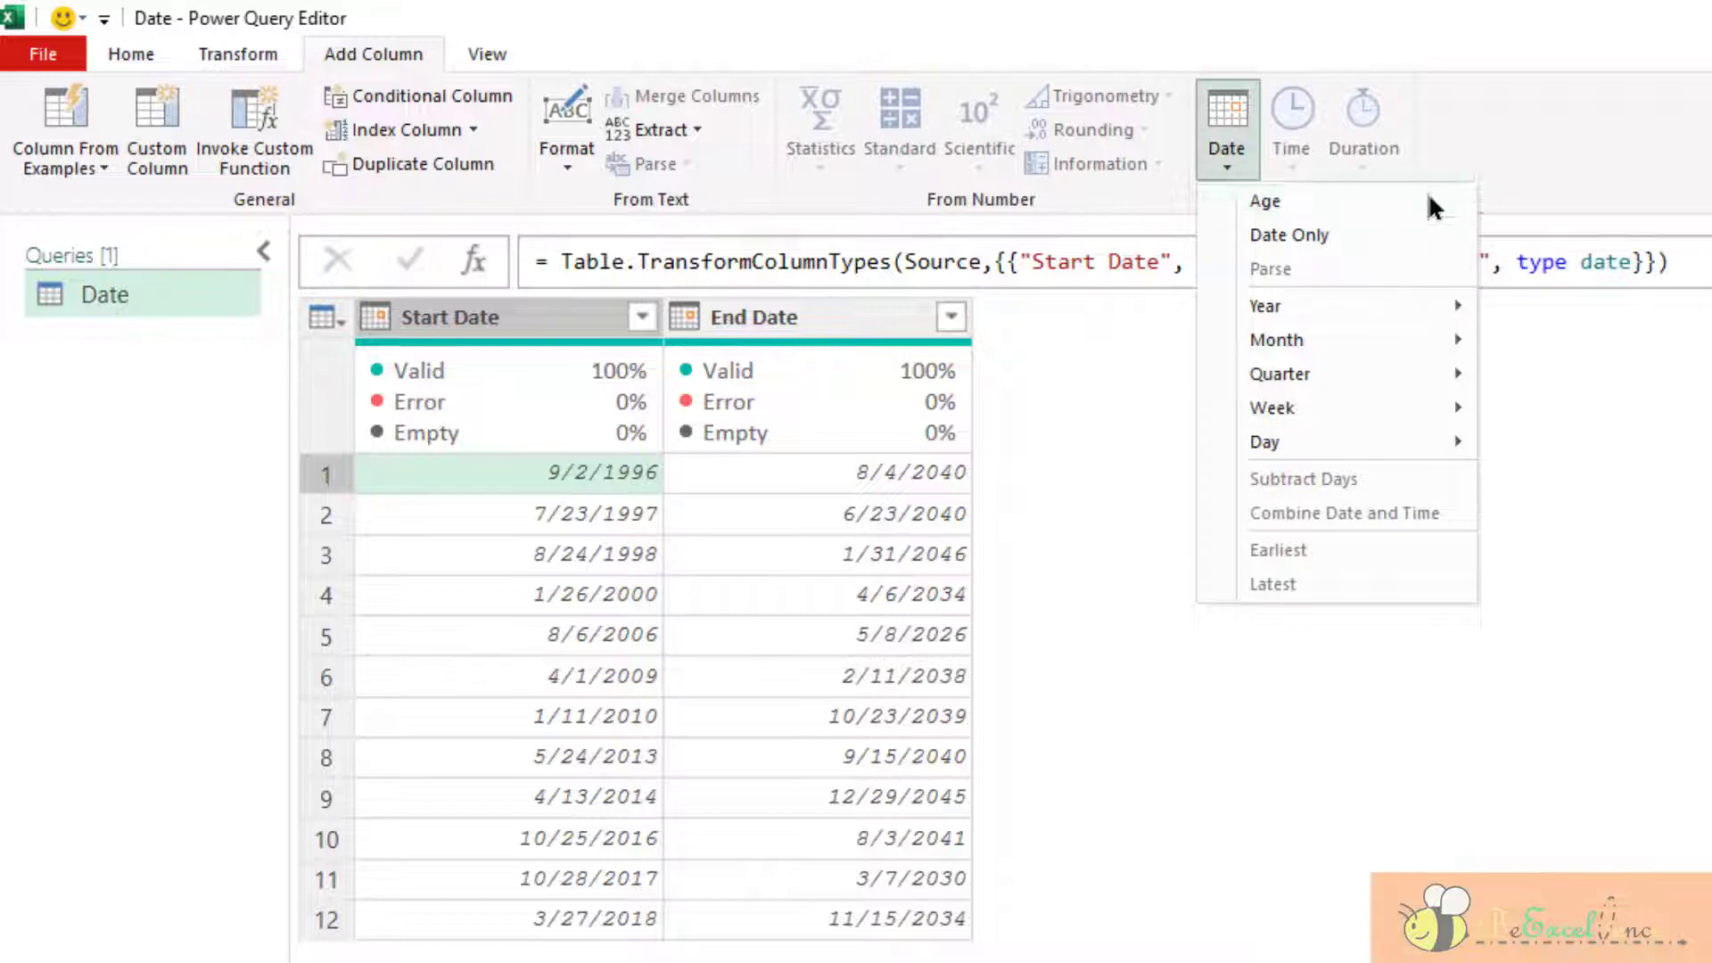
{"action": "left_click", "coordinate": [253, 54]}
{"action": "left_click", "coordinate": [399, 57]}
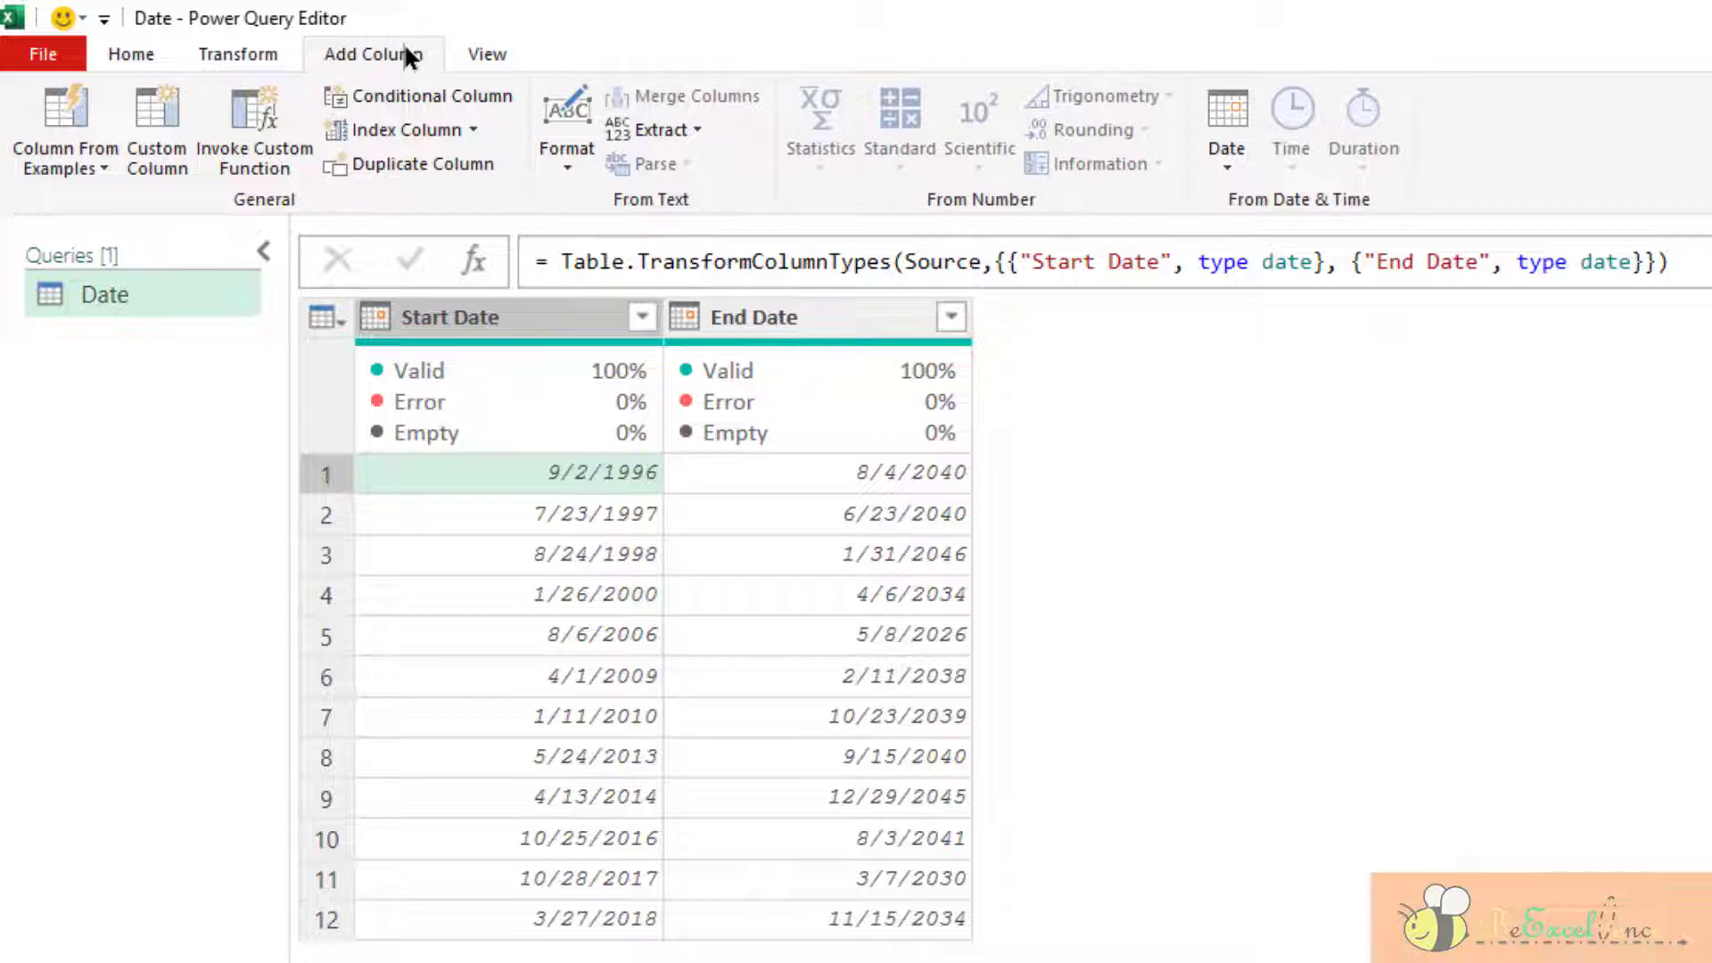
{"action": "left_click", "coordinate": [242, 53]}
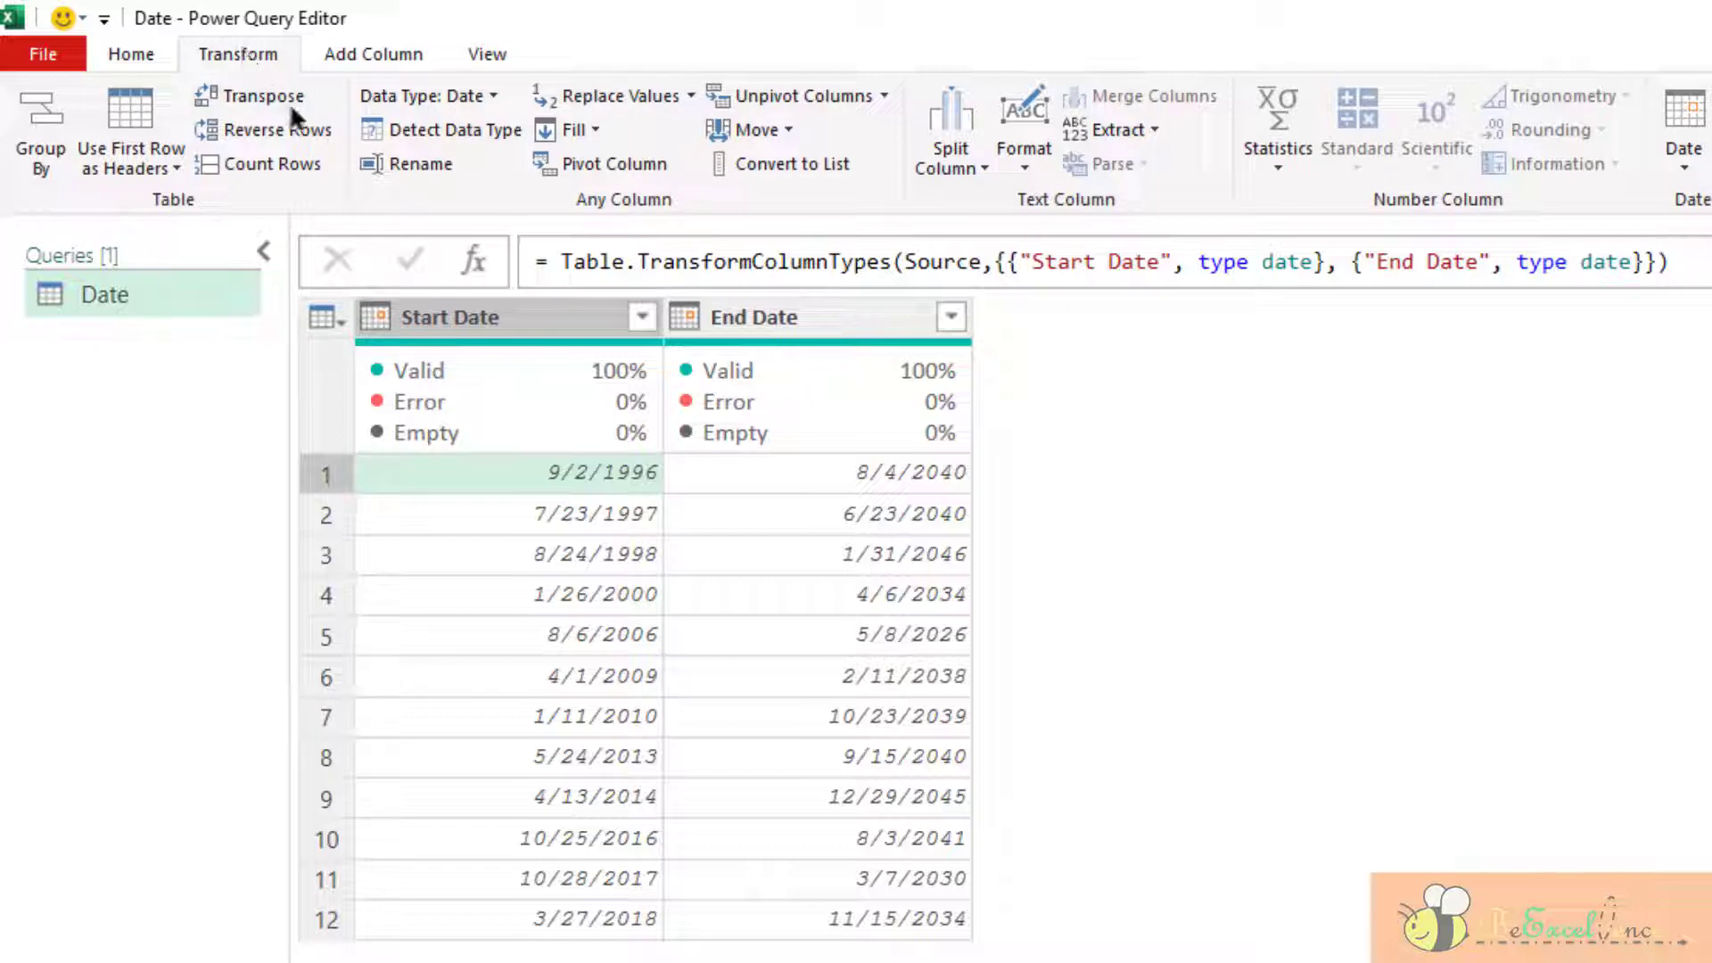
{"action": "left_click", "coordinate": [462, 314]}
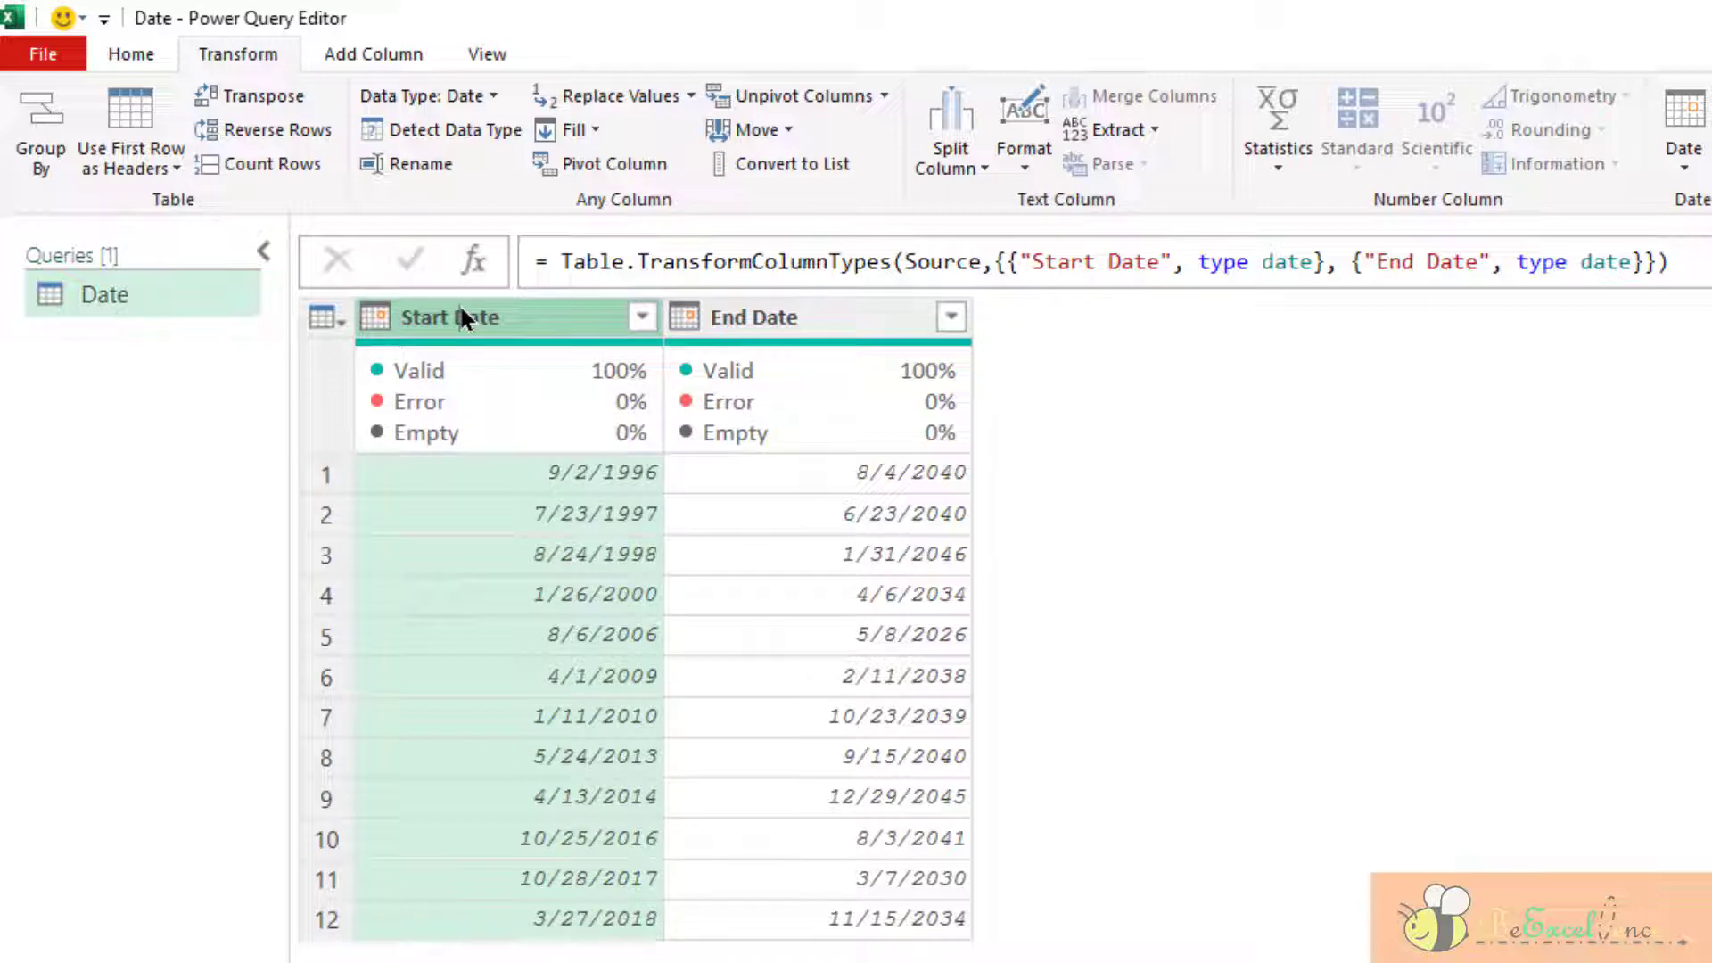
{"action": "left_click", "coordinate": [410, 52]}
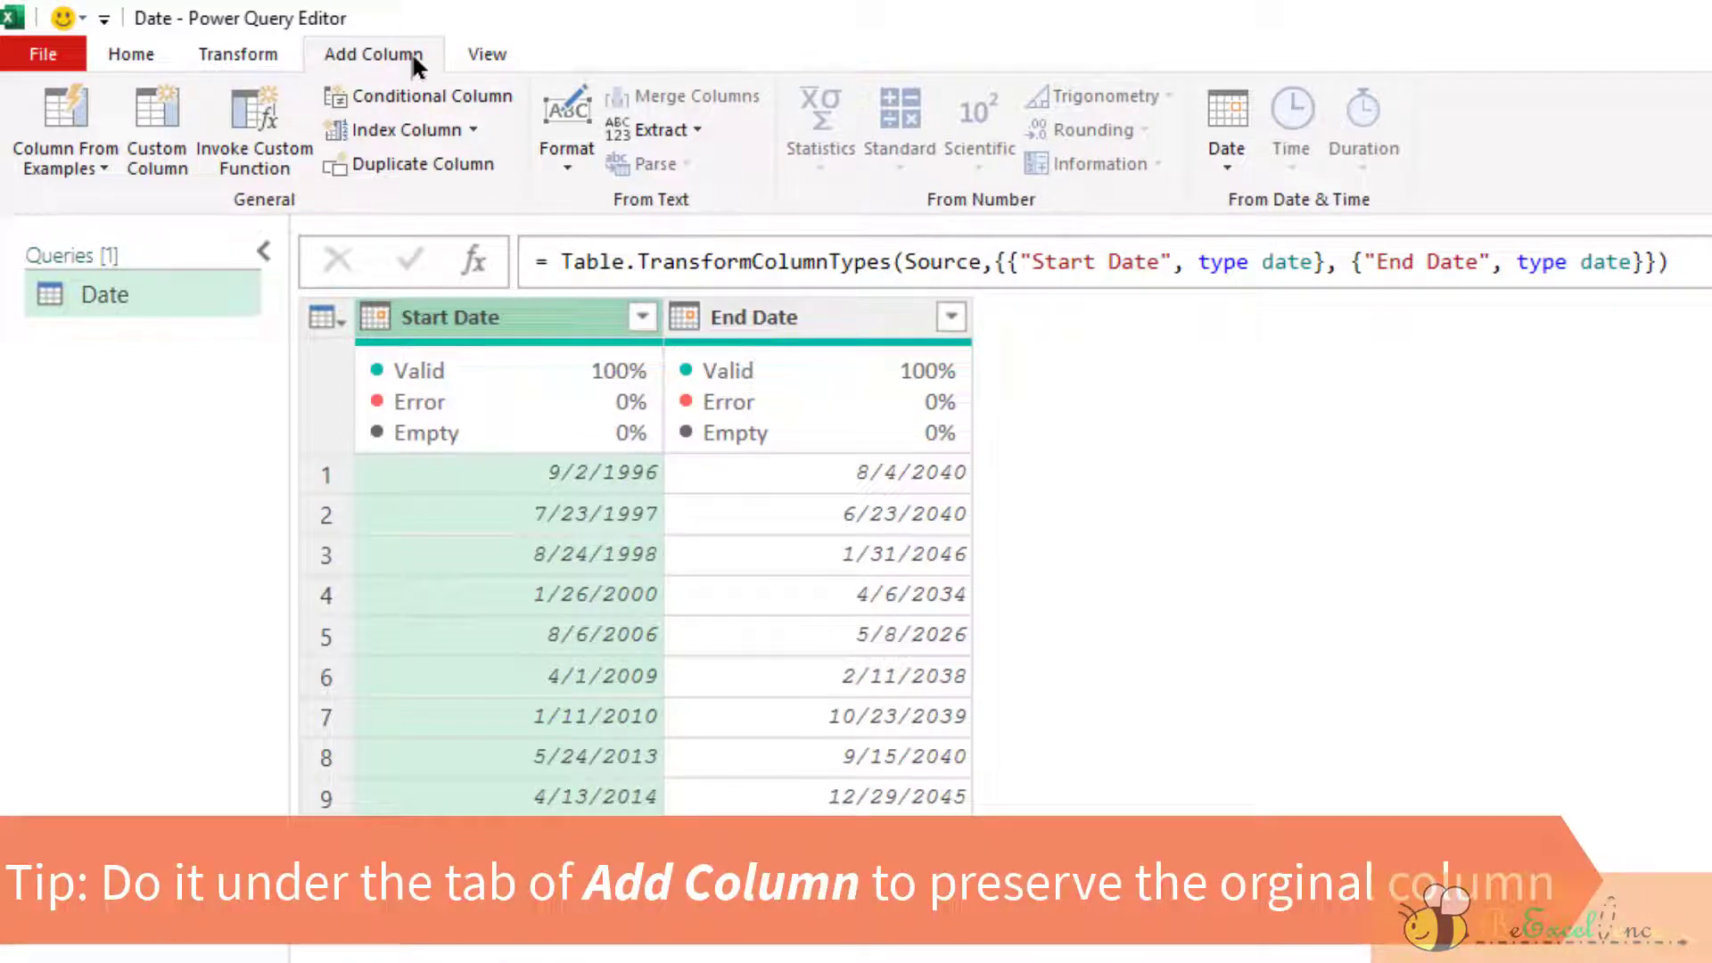
Add an Age column from Start Date and compare row 1's Start Date with its 9567.00:00:00 age
{"action": "left_click", "coordinate": [1227, 171]}
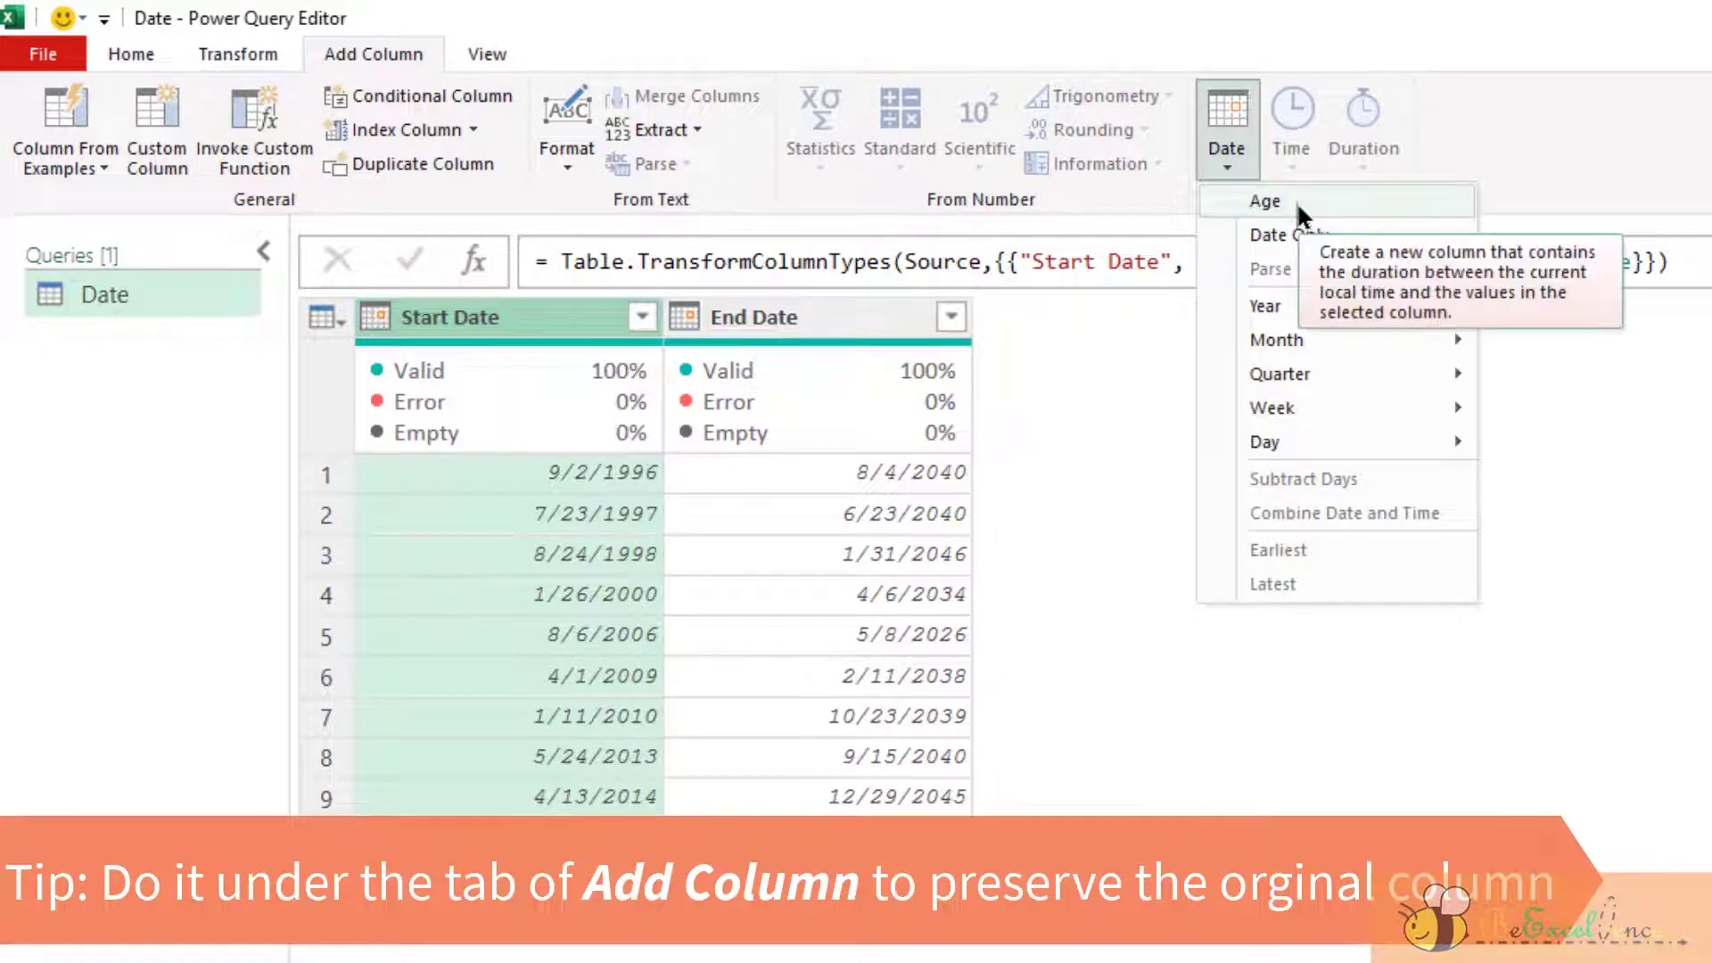
{"action": "left_click", "coordinate": [553, 332]}
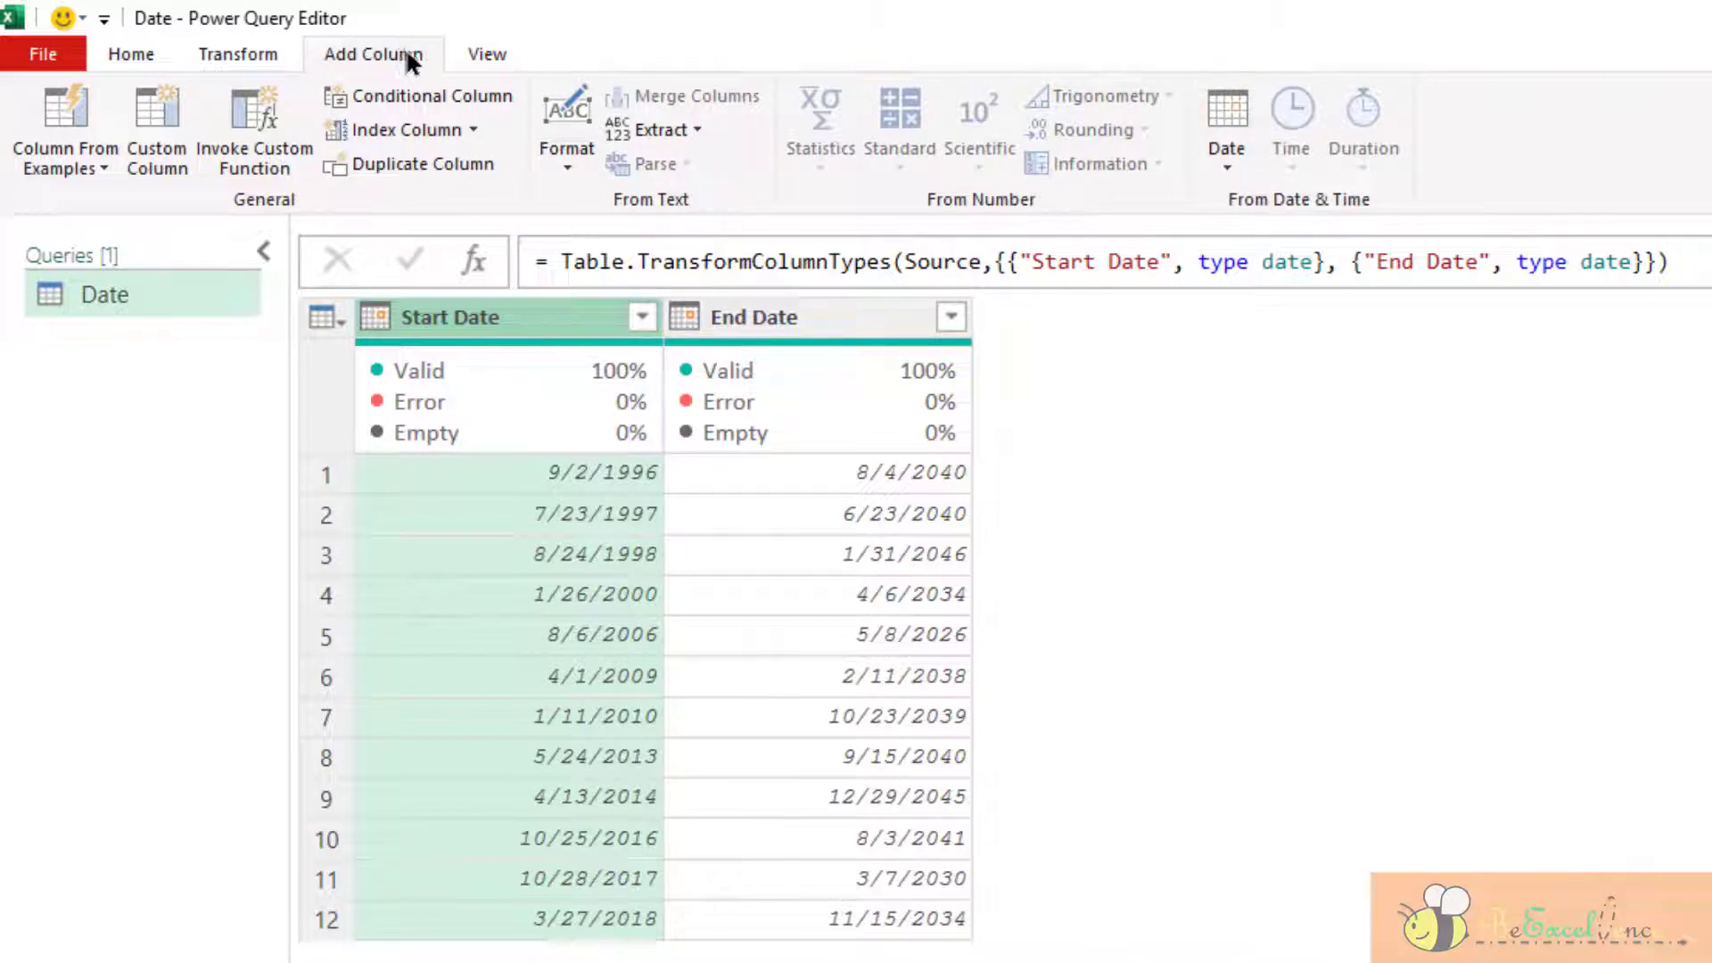
{"action": "left_click", "coordinate": [1236, 144]}
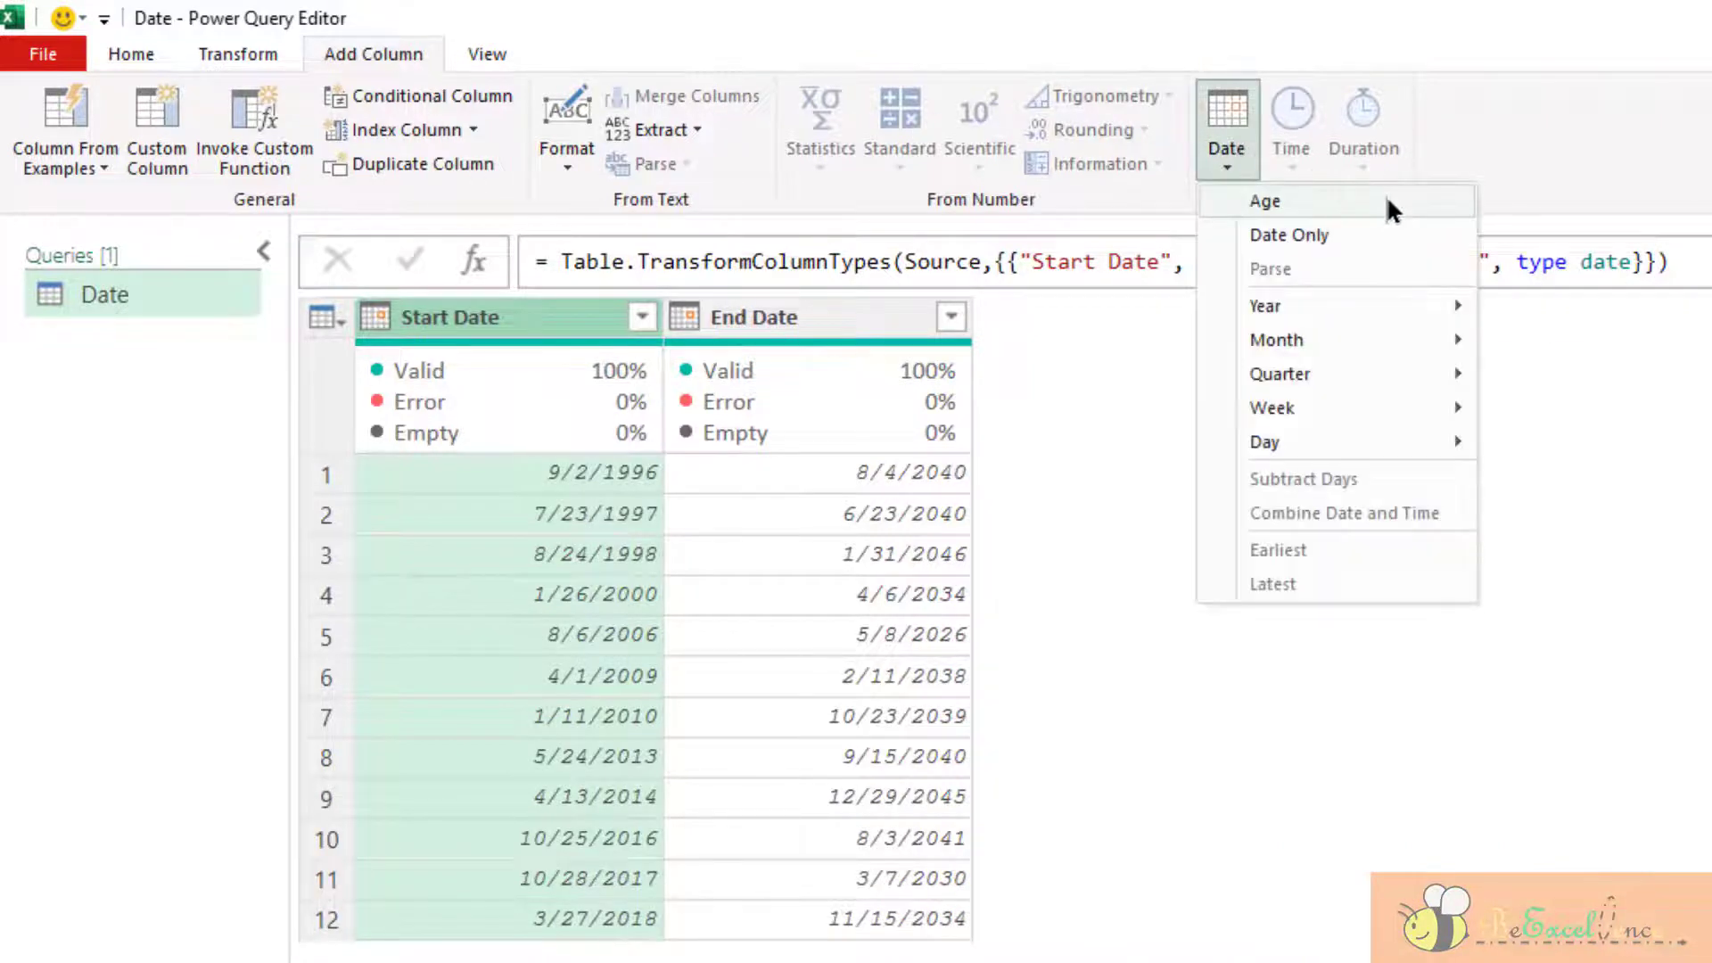
{"action": "left_click", "coordinate": [1389, 201]}
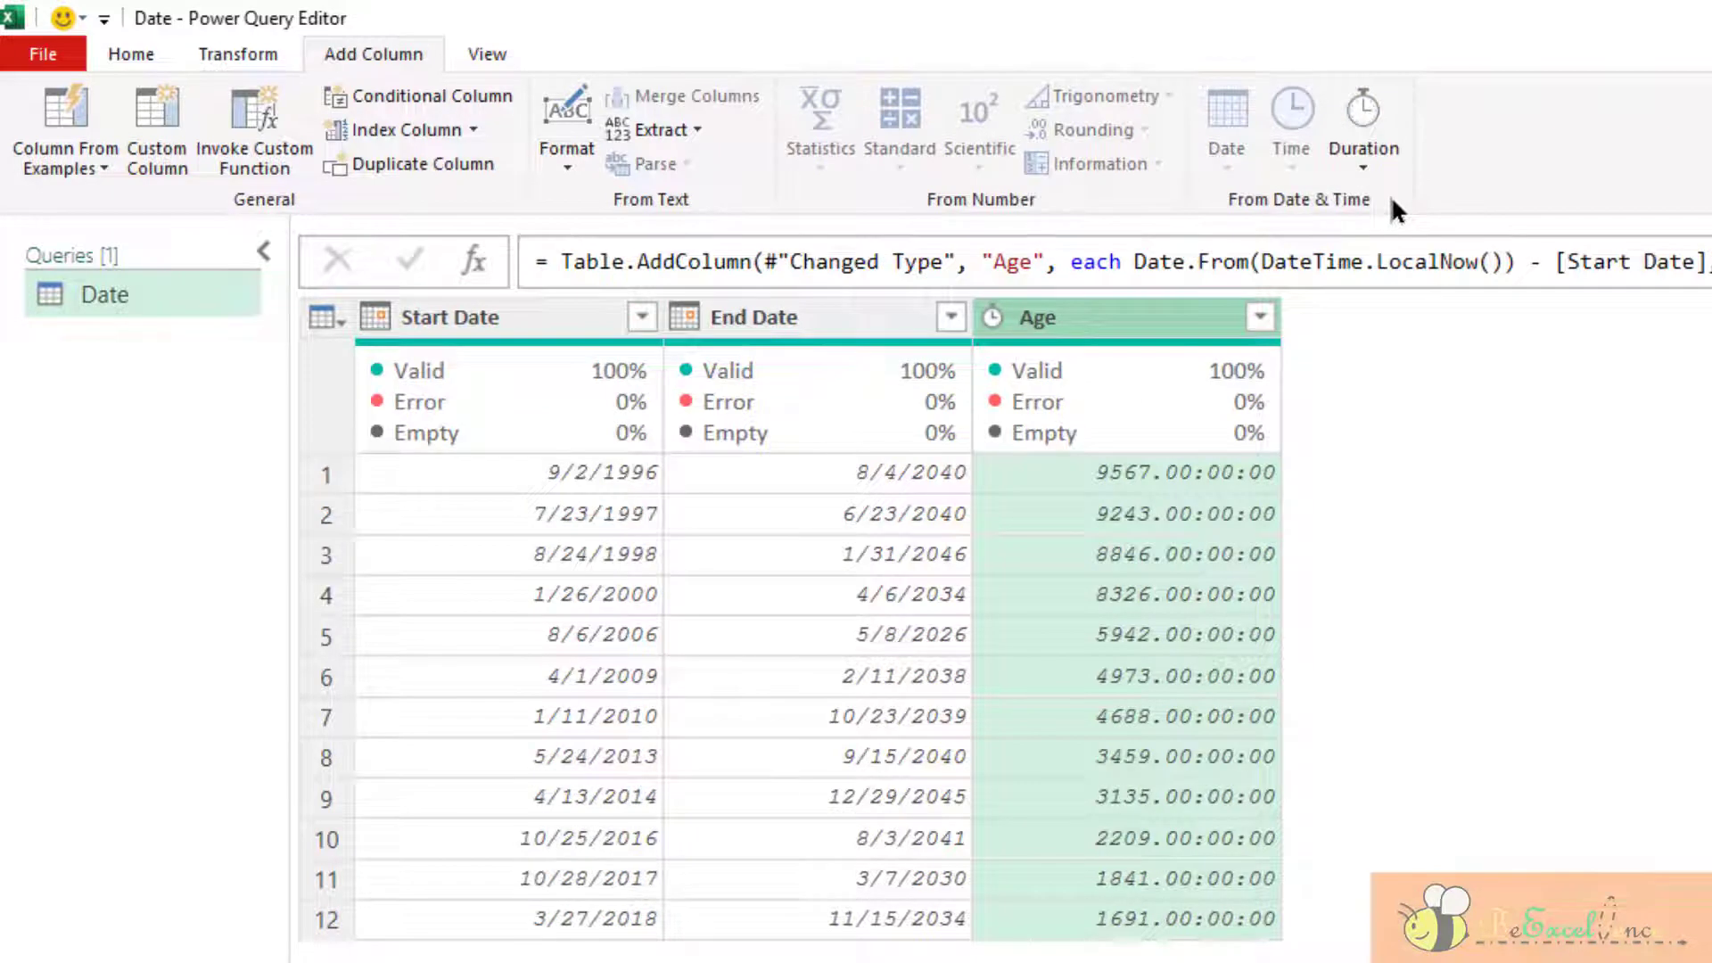
{"action": "left_click", "coordinate": [528, 474]}
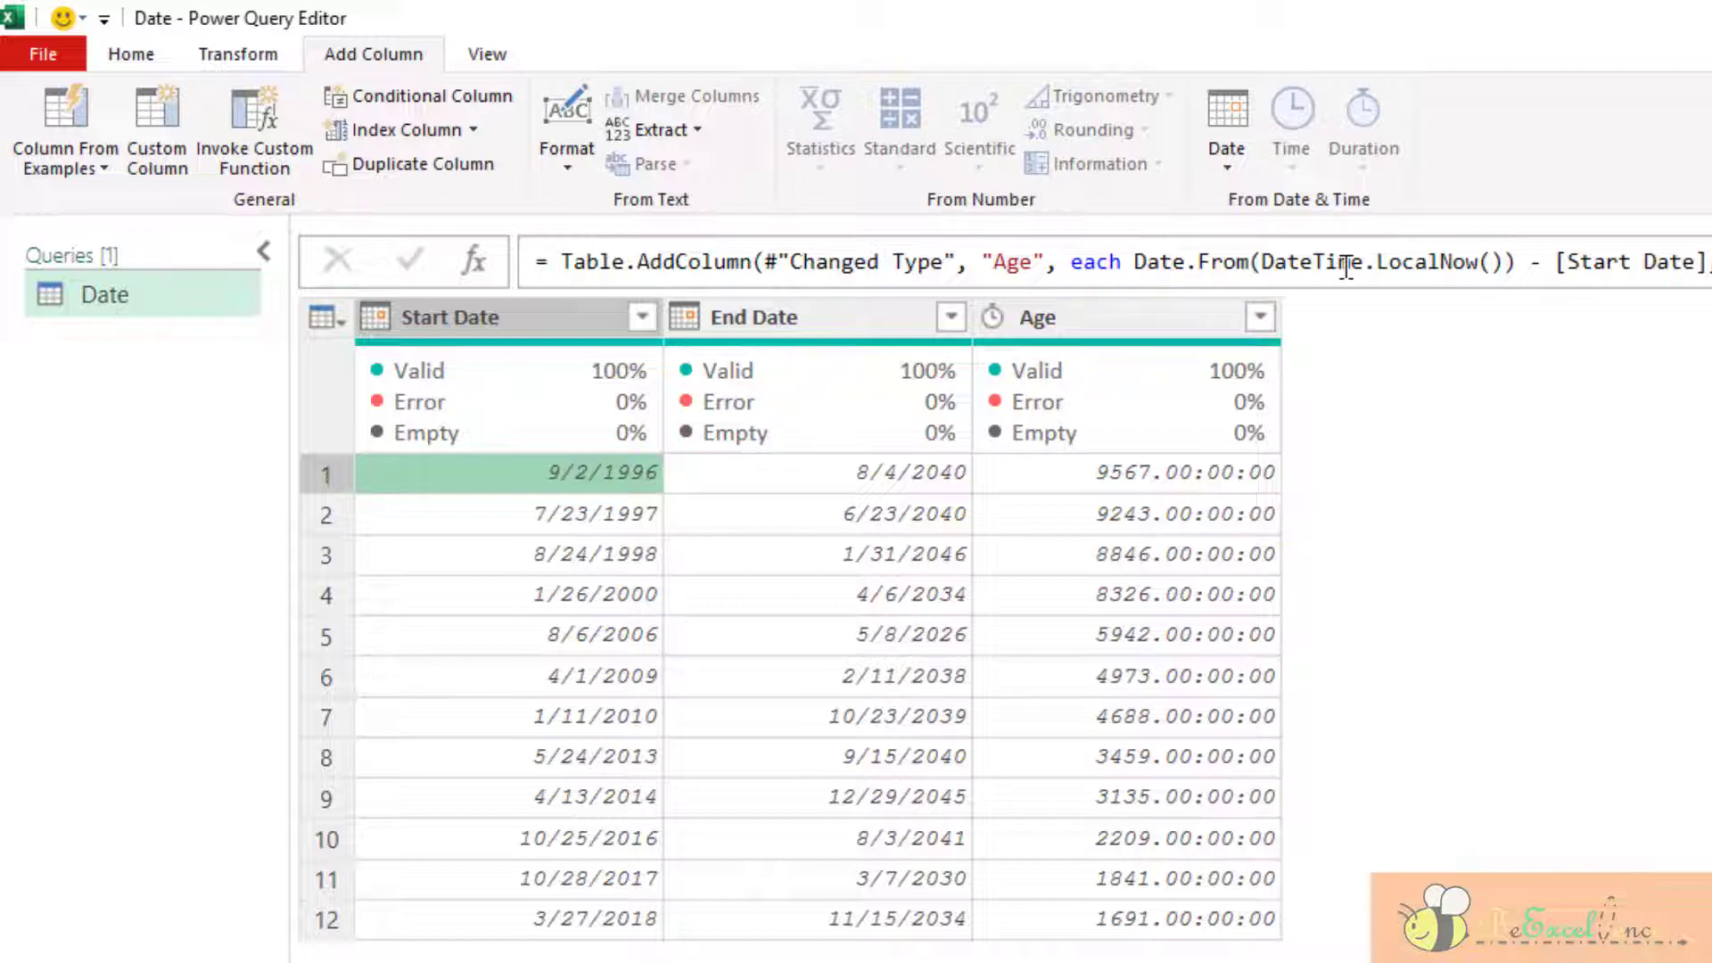
{"action": "left_click", "coordinate": [1213, 487]}
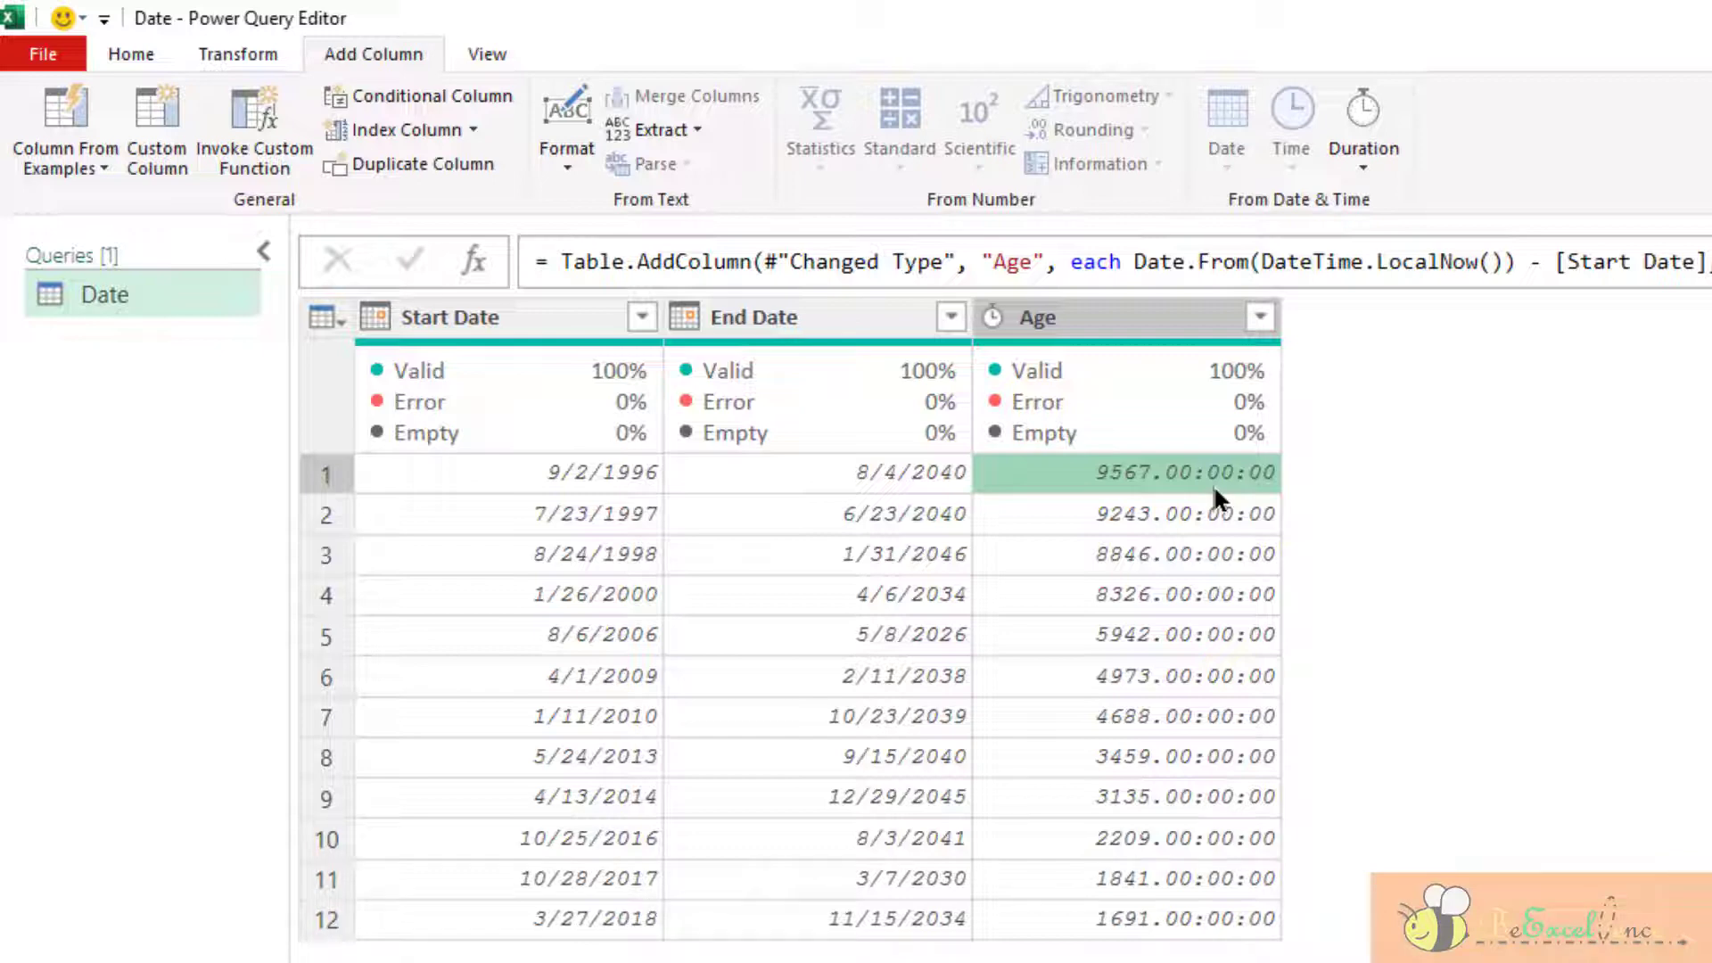
Select the Age column and browse Duration options like Days, Total Years and Total Days
{"action": "left_click", "coordinate": [1172, 321]}
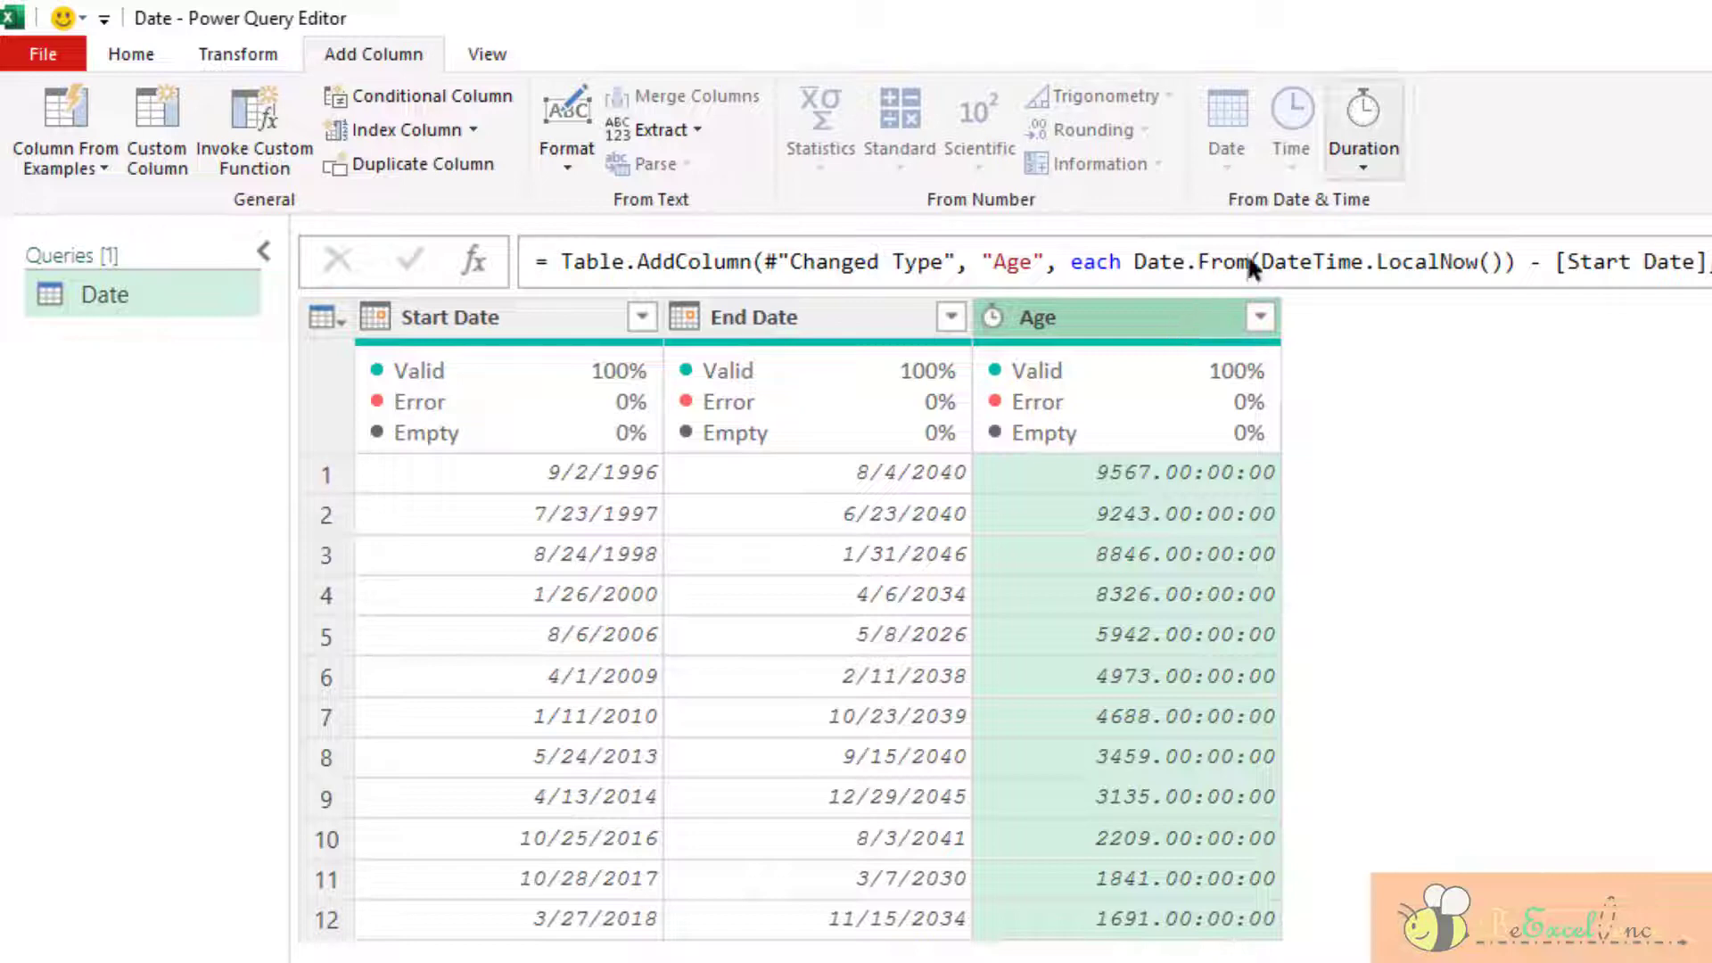
{"action": "left_click", "coordinate": [1361, 162]}
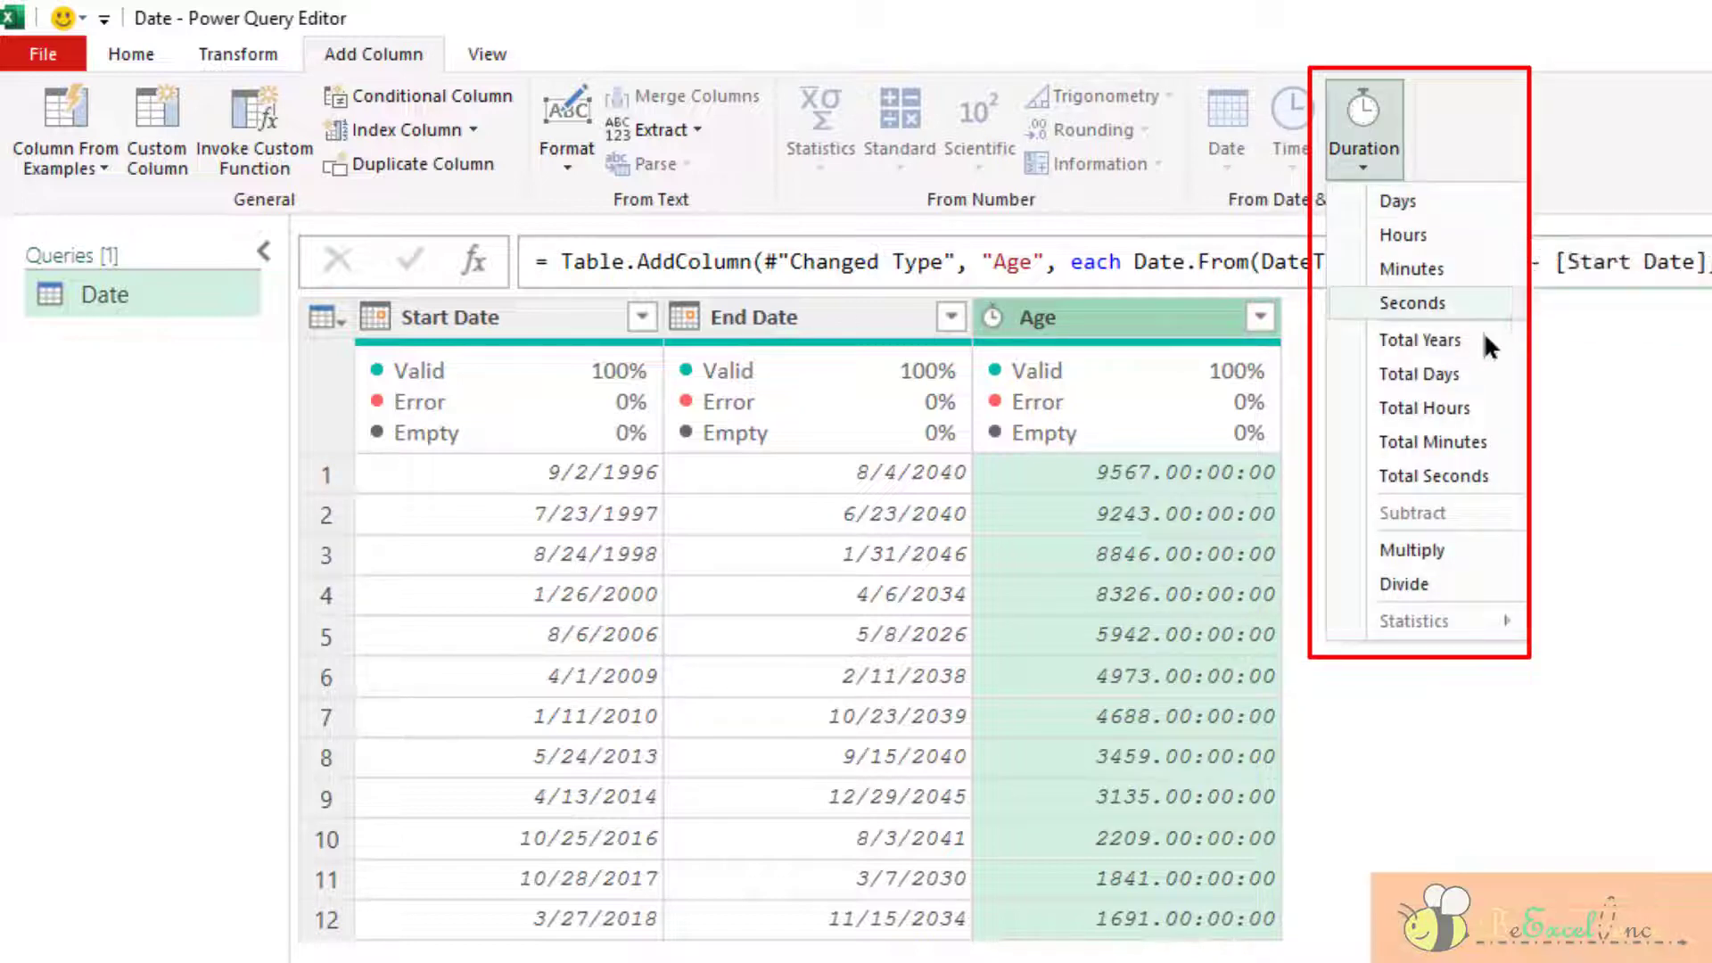
{"action": "key", "text": "Down"}
{"action": "key", "text": "Down"}
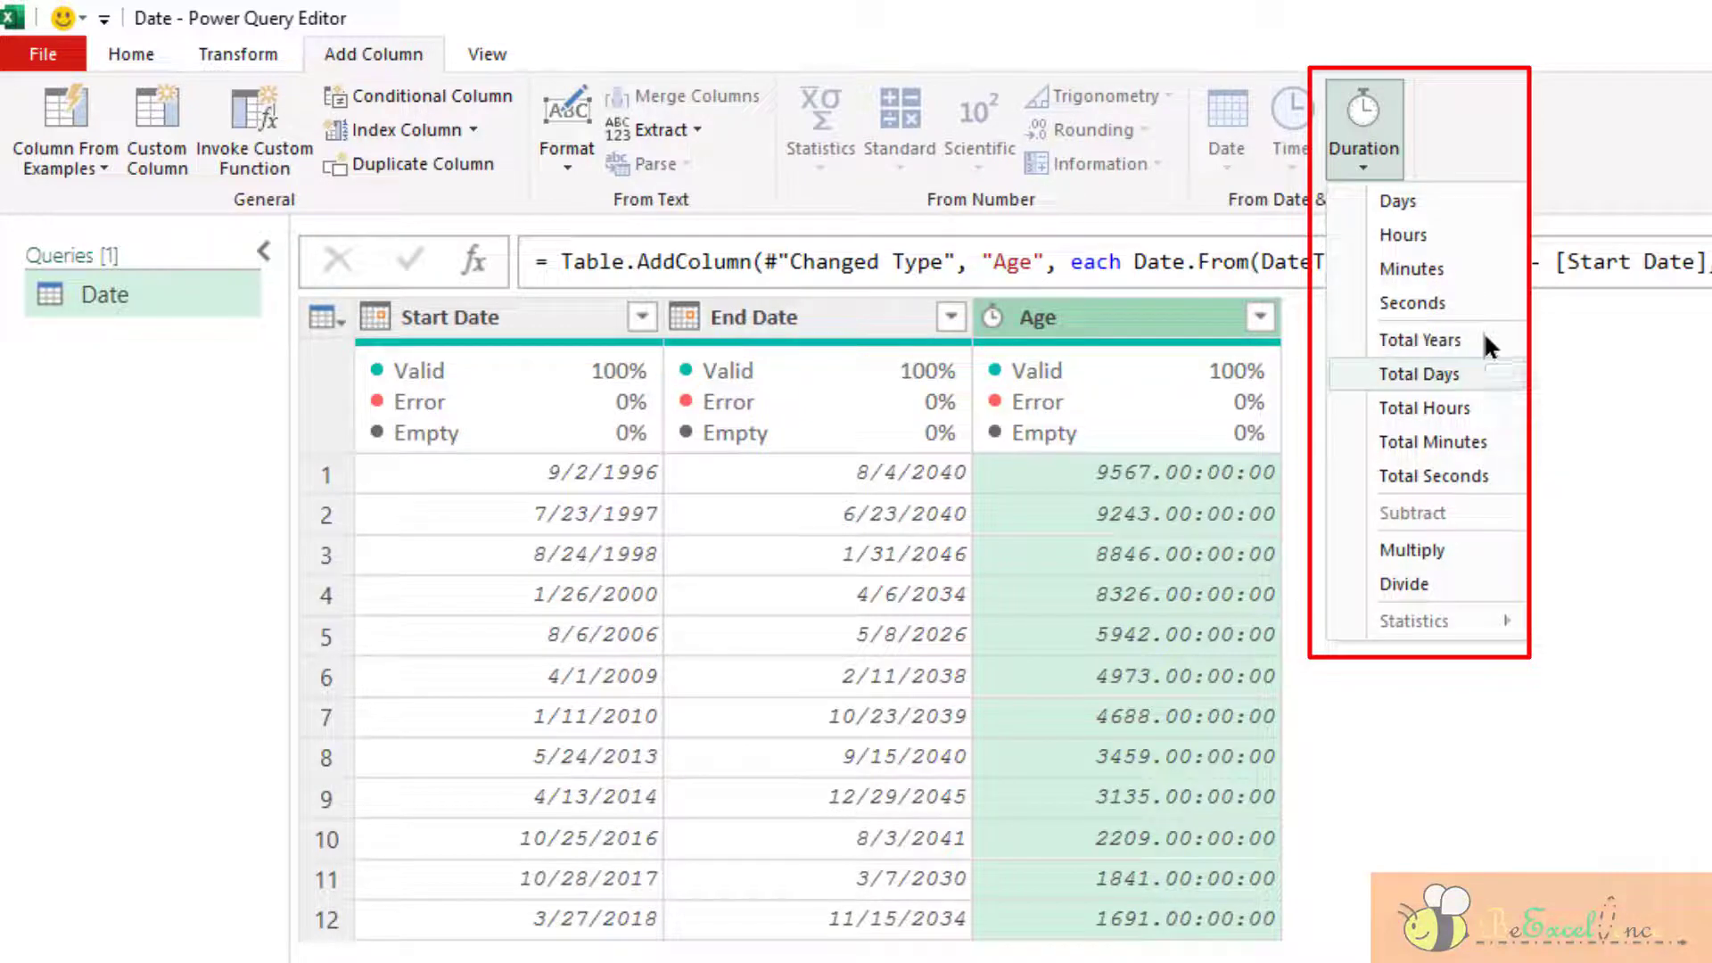
{"action": "key", "text": "Down"}
{"action": "key", "text": "Down"}
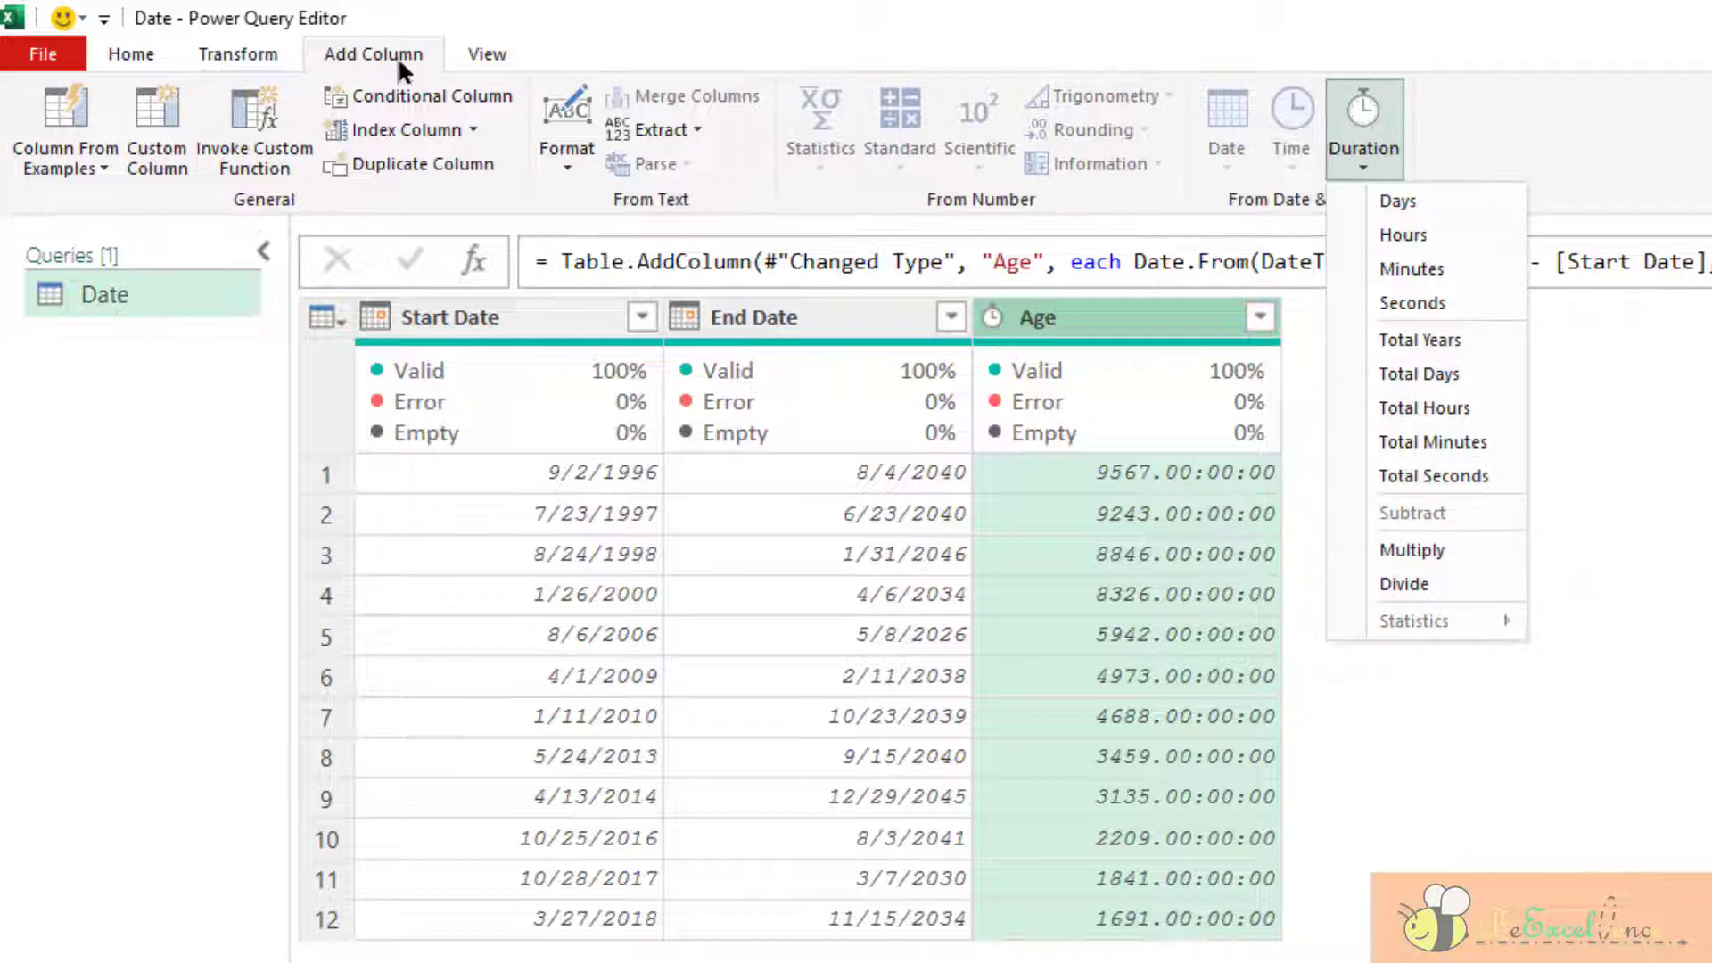
{"action": "left_click", "coordinate": [239, 53]}
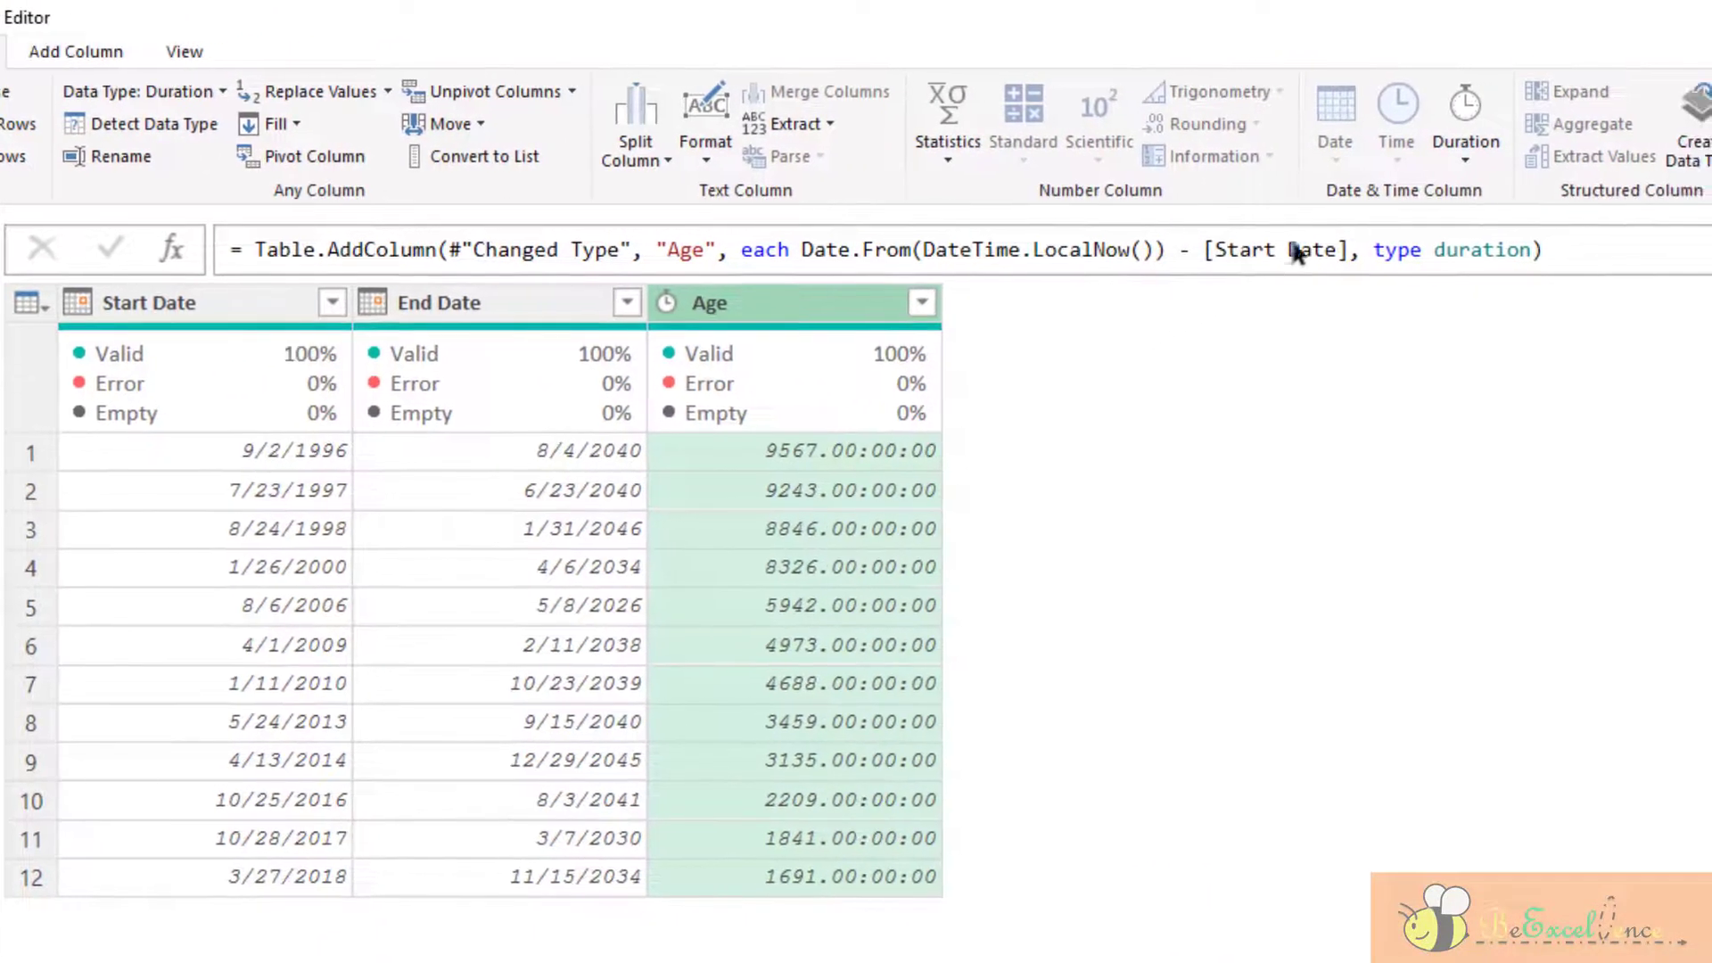
{"action": "left_click", "coordinate": [1462, 152]}
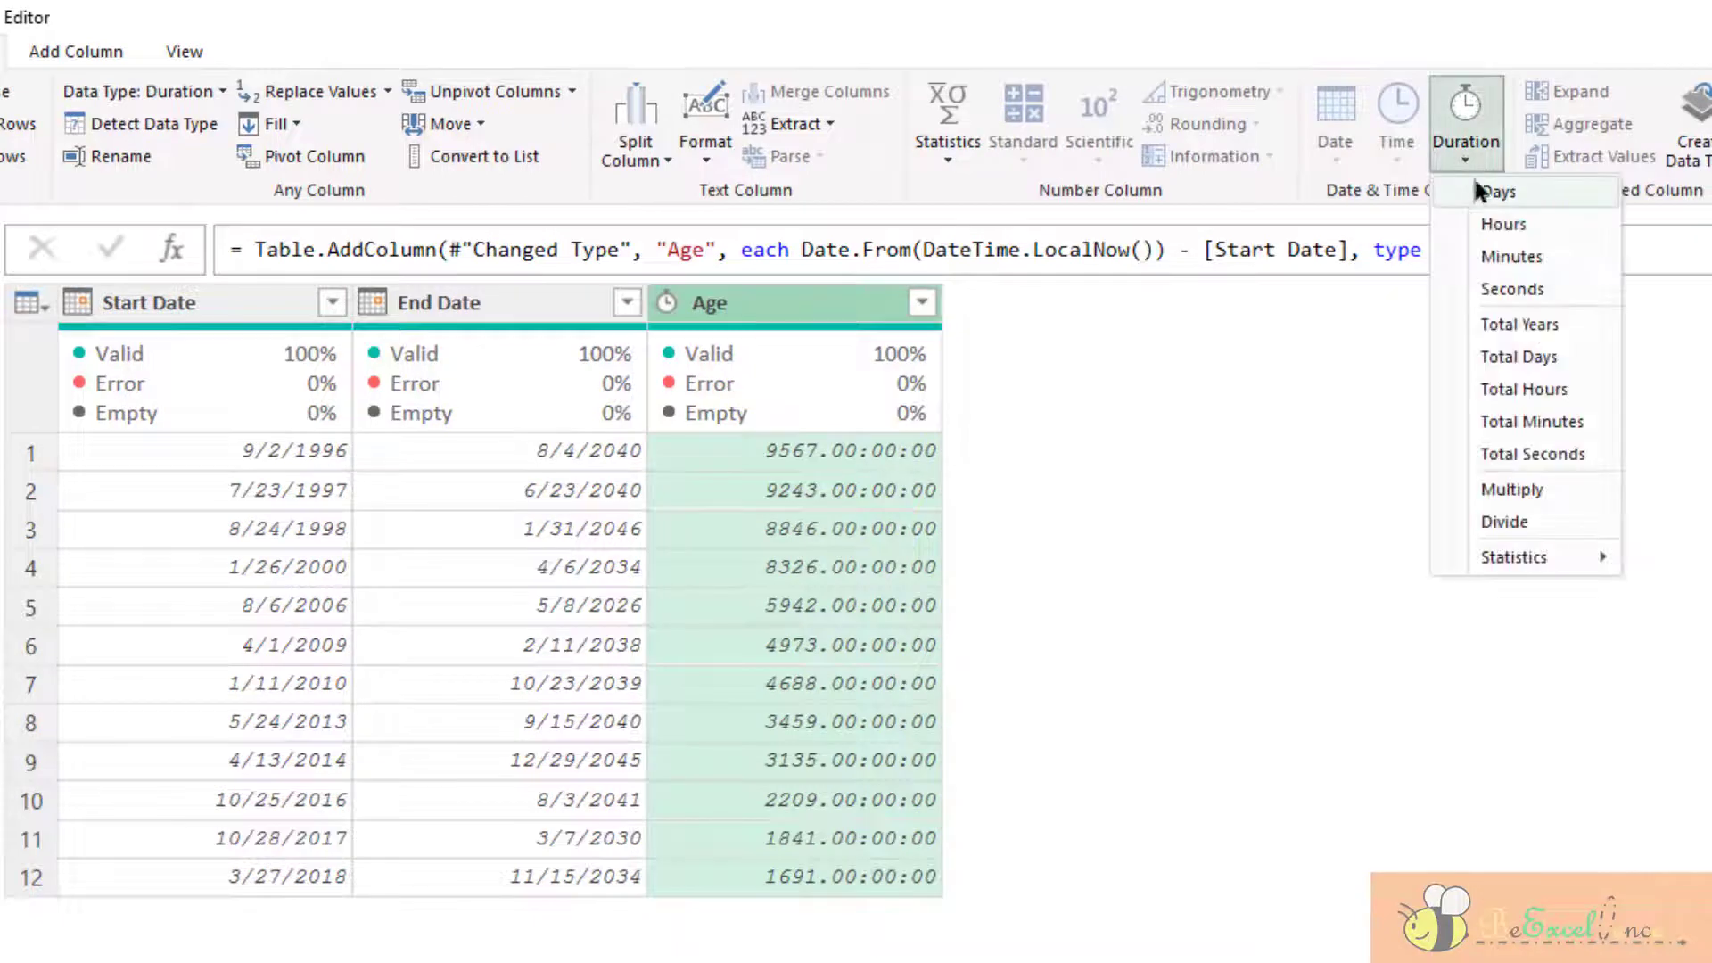
{"action": "left_click", "coordinate": [1540, 328]}
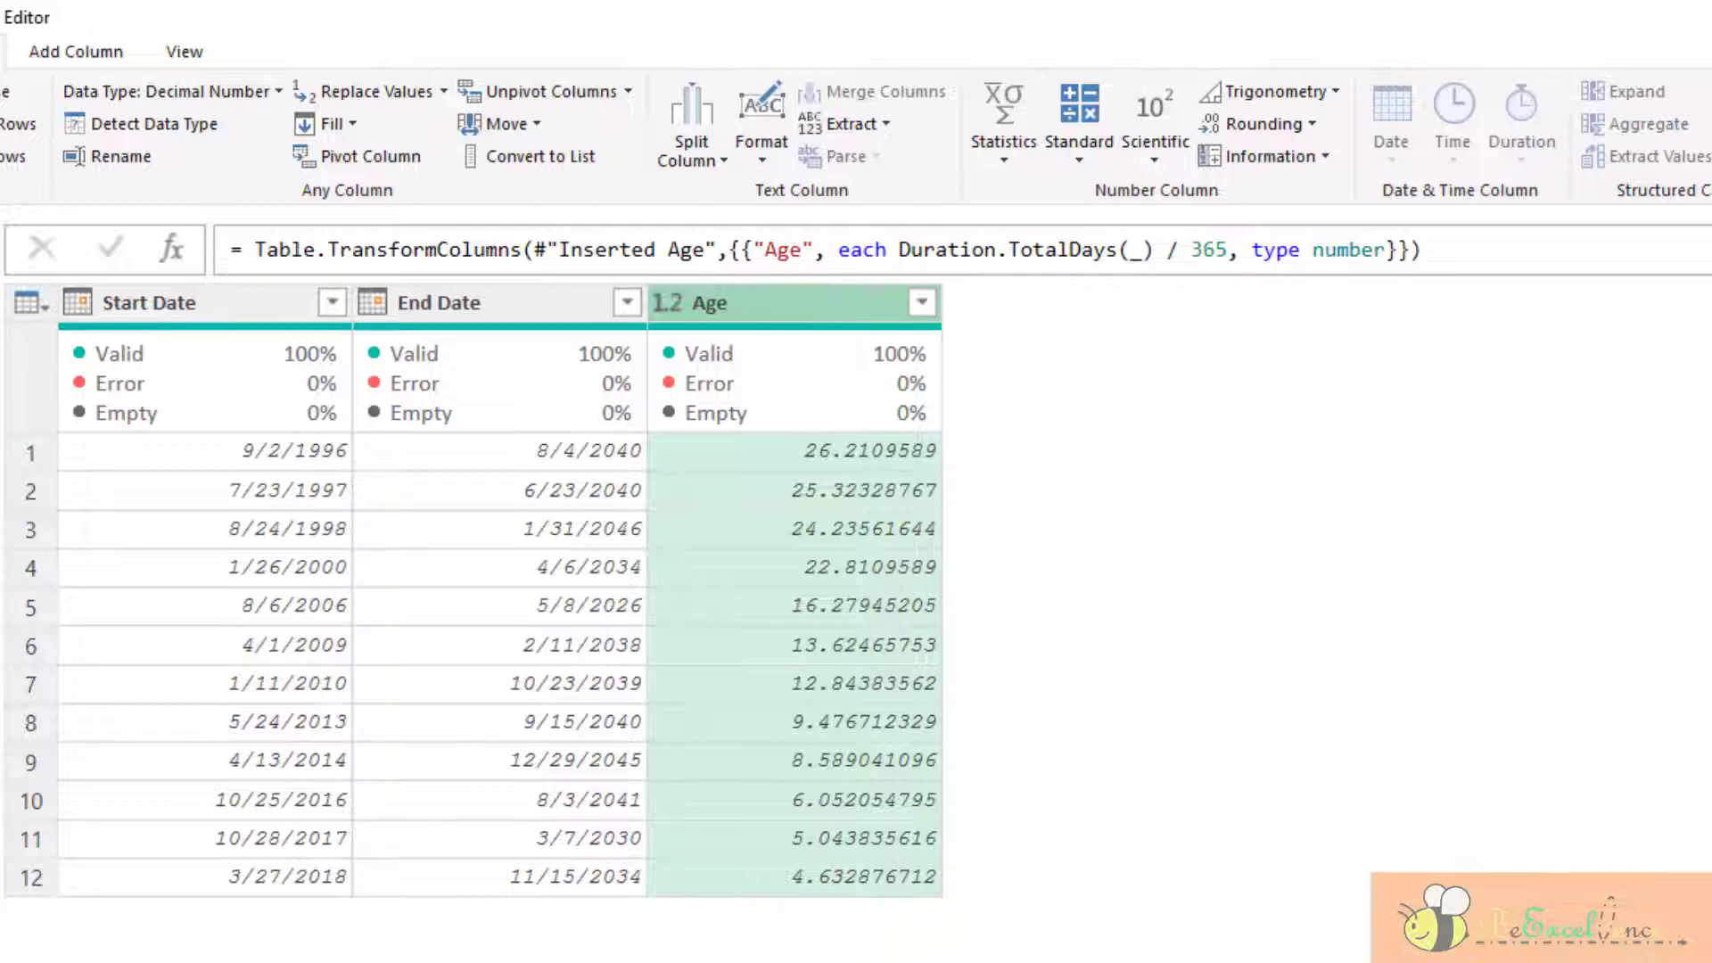
{"action": "key", "text": "Up"}
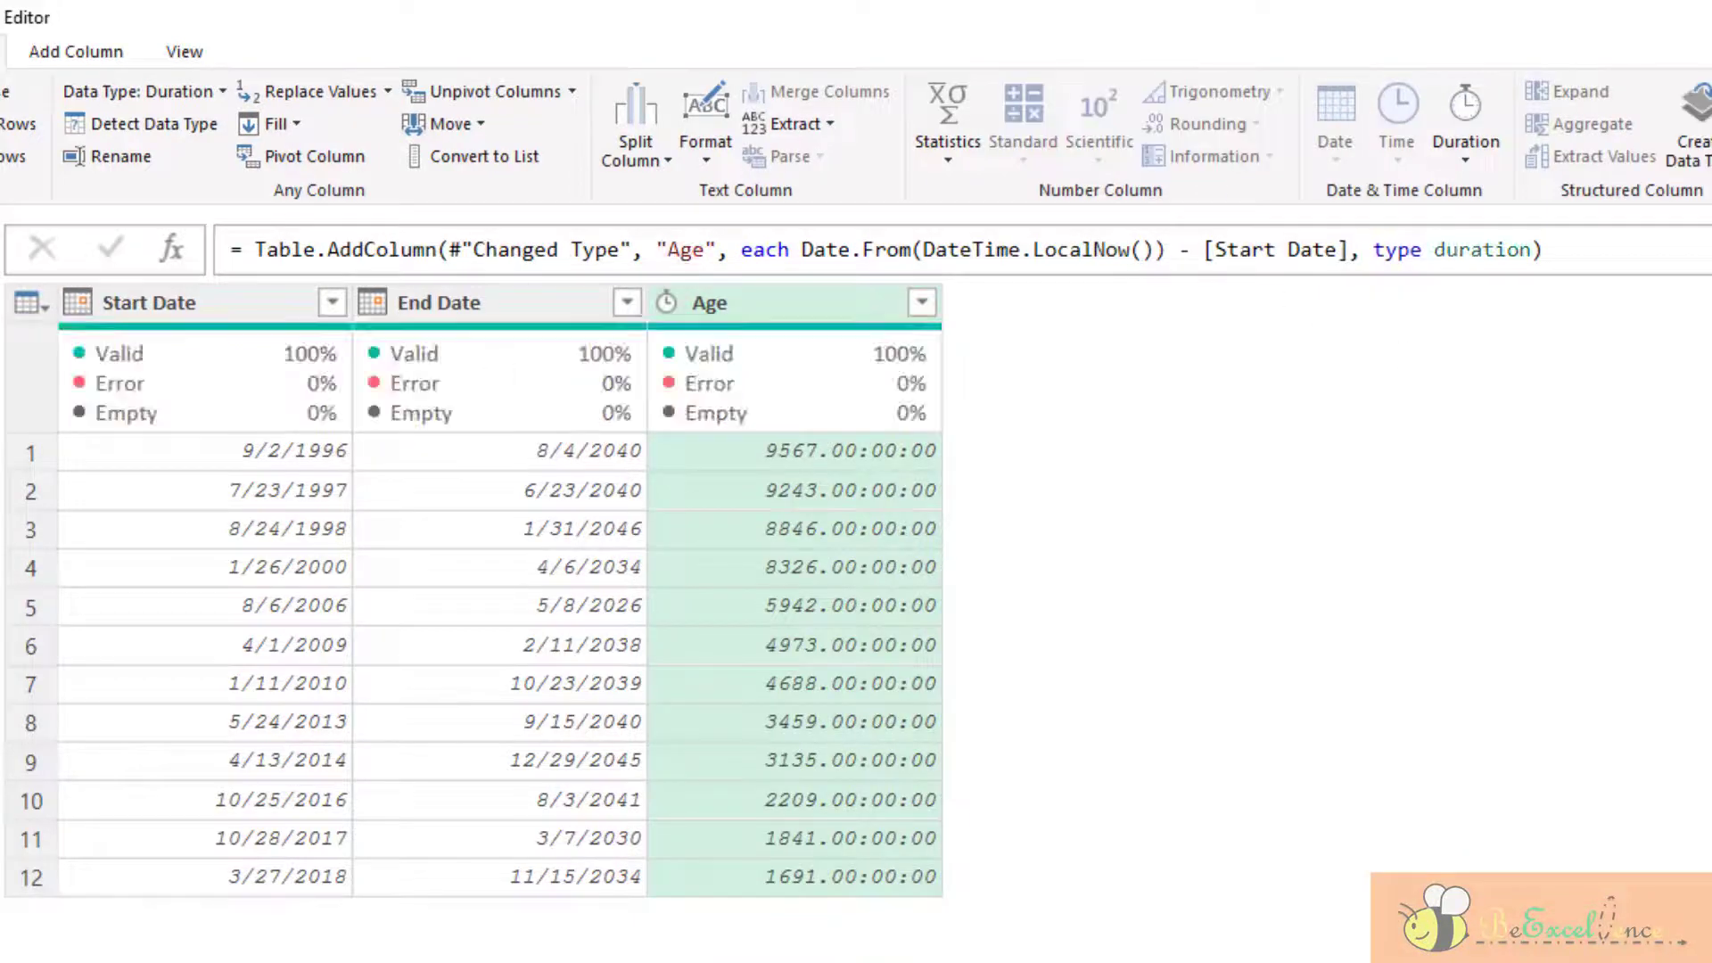
{"action": "left_click", "coordinate": [1436, 148]}
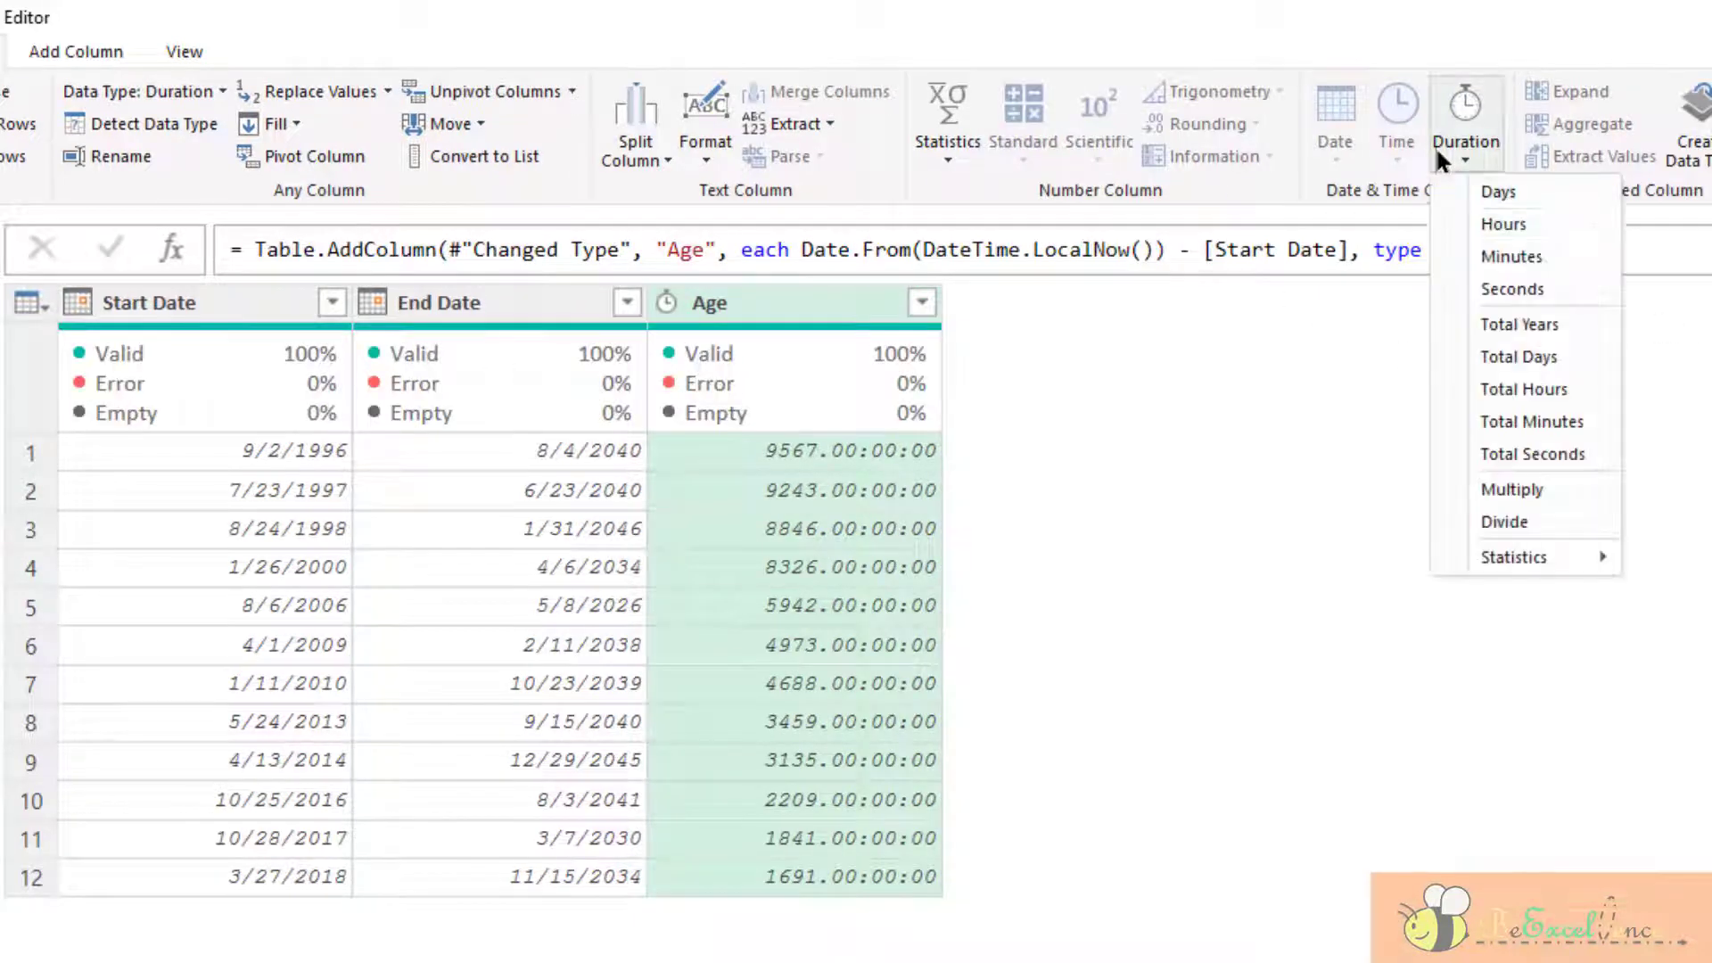
{"action": "left_click", "coordinate": [1569, 357]}
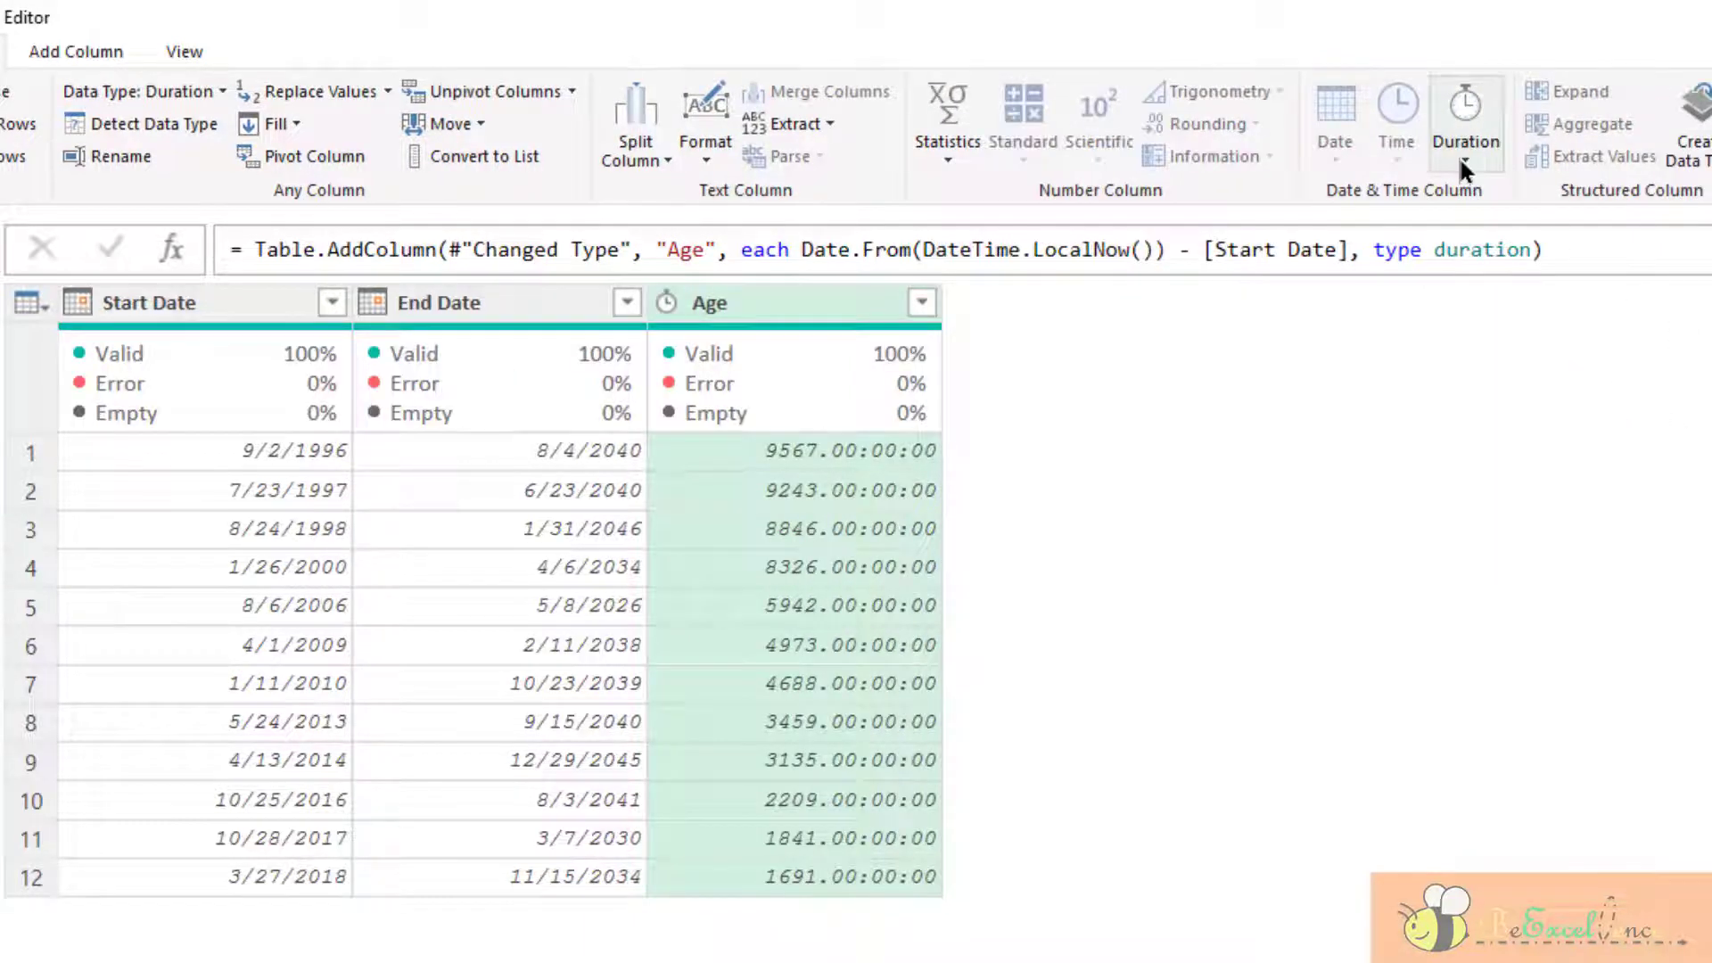
{"action": "left_click", "coordinate": [1459, 157]}
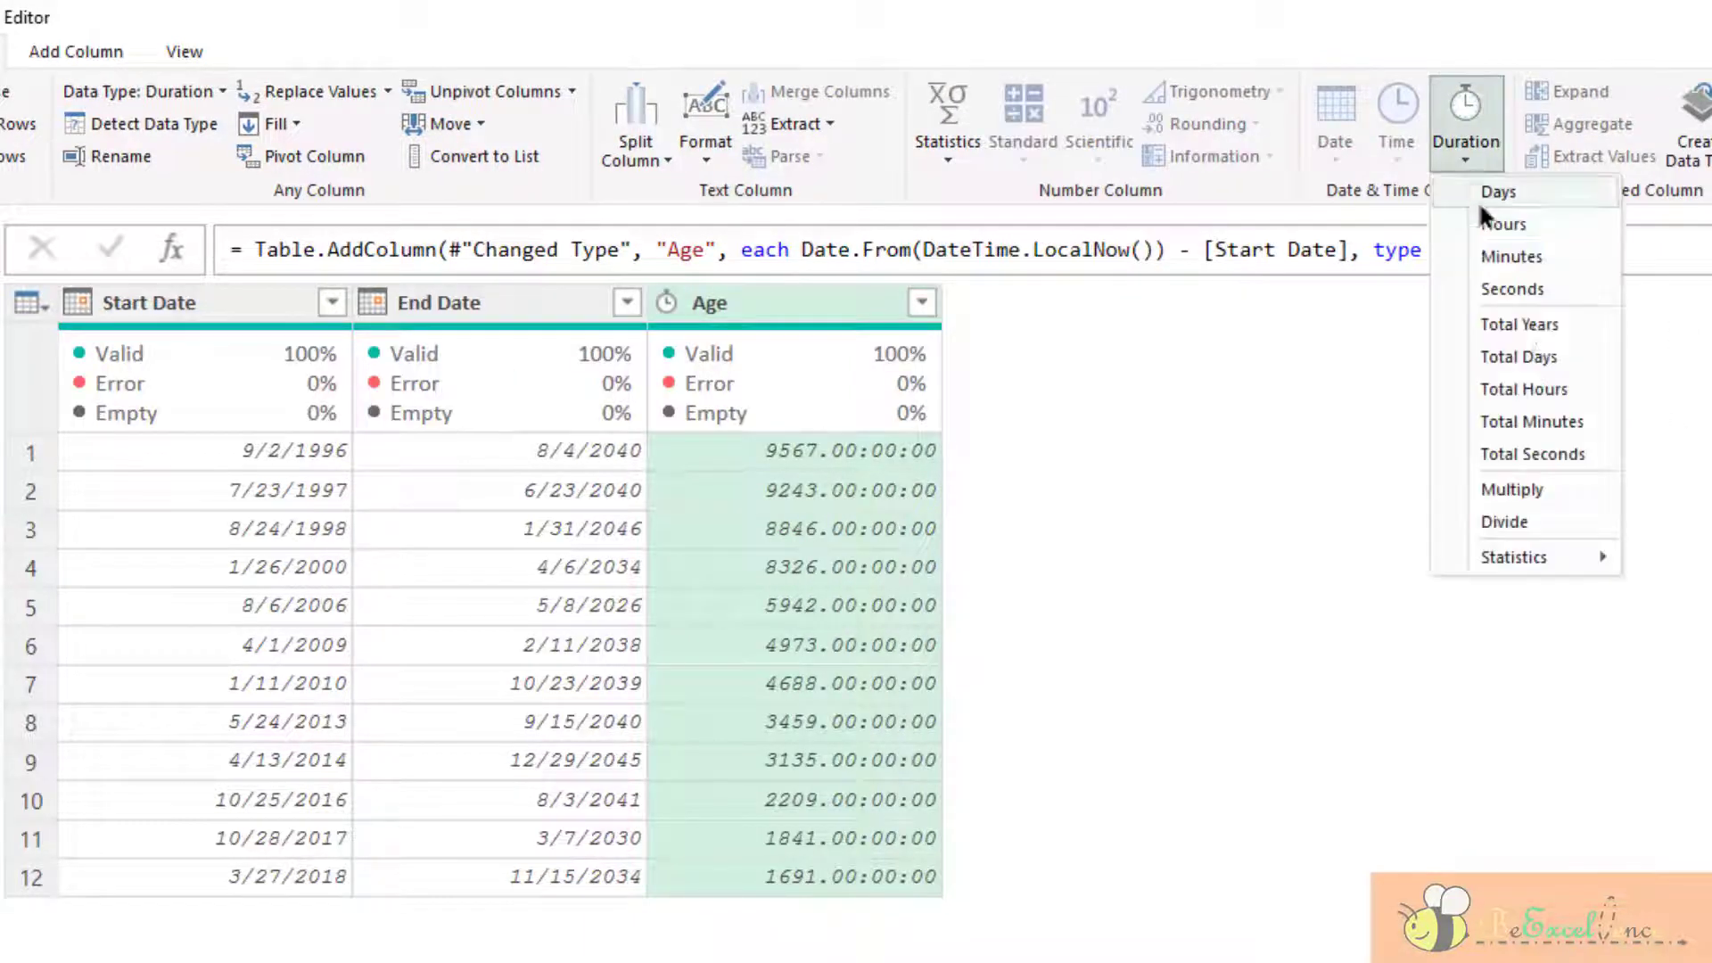
{"action": "left_click", "coordinate": [1581, 383]}
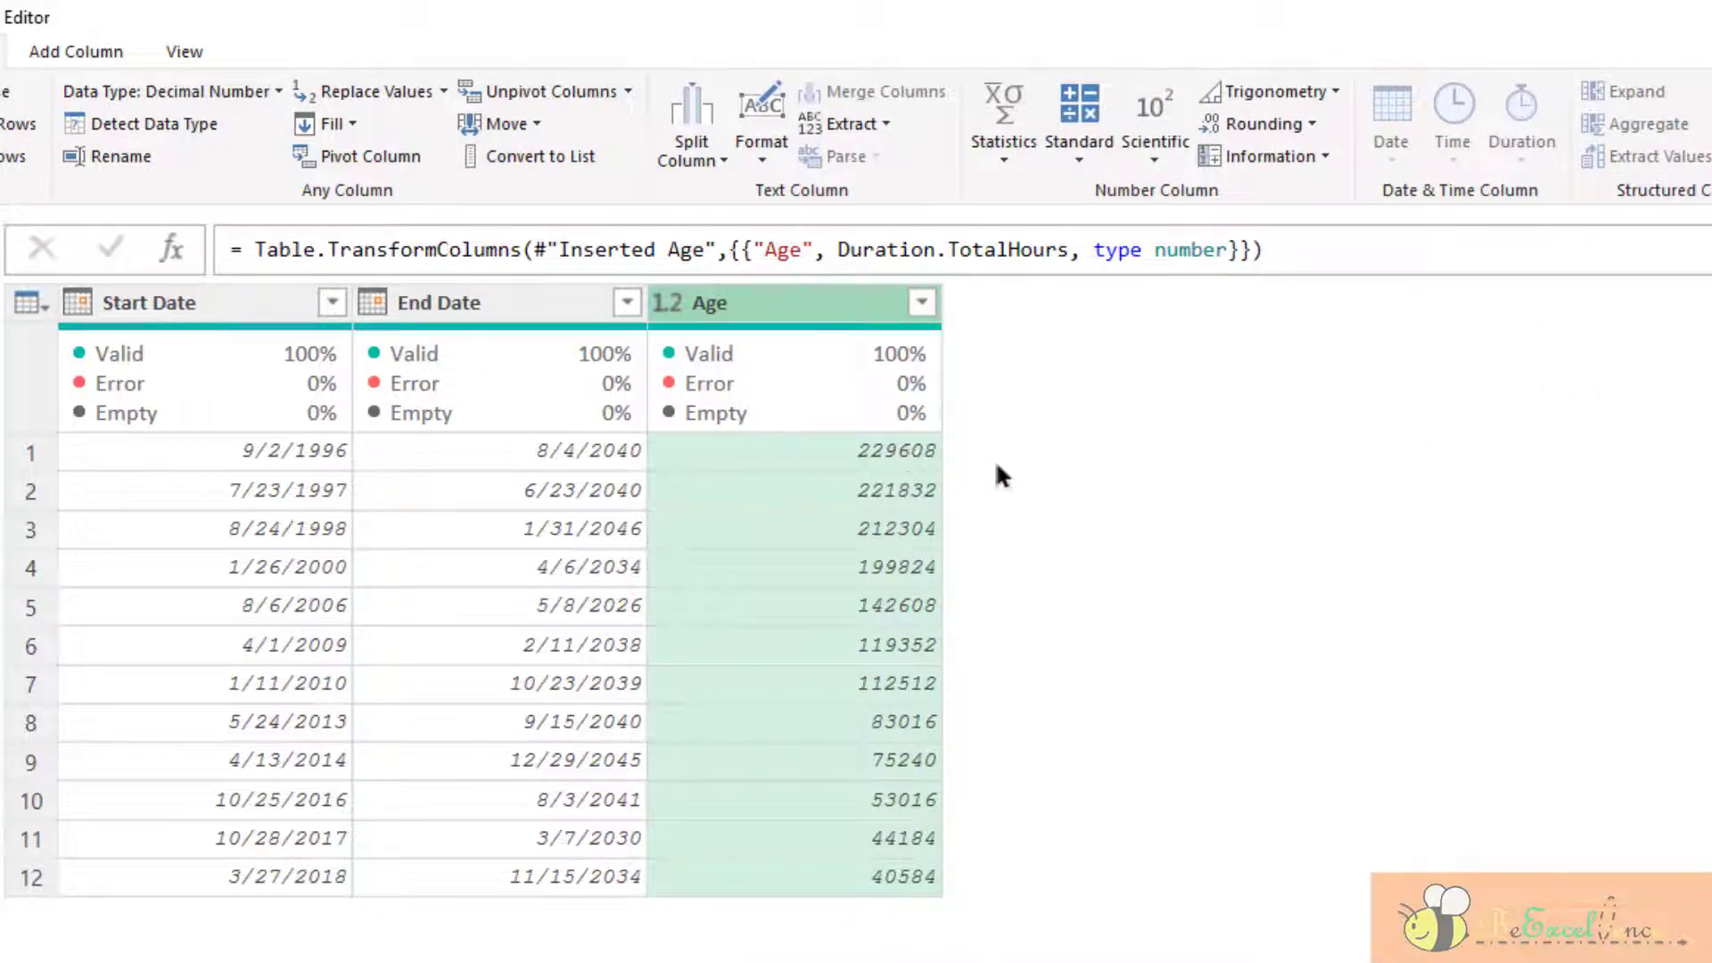
Undo the Total Hours conversion on Age and try the Duration Hours option instead
{"action": "key", "text": "ctrl+z"}
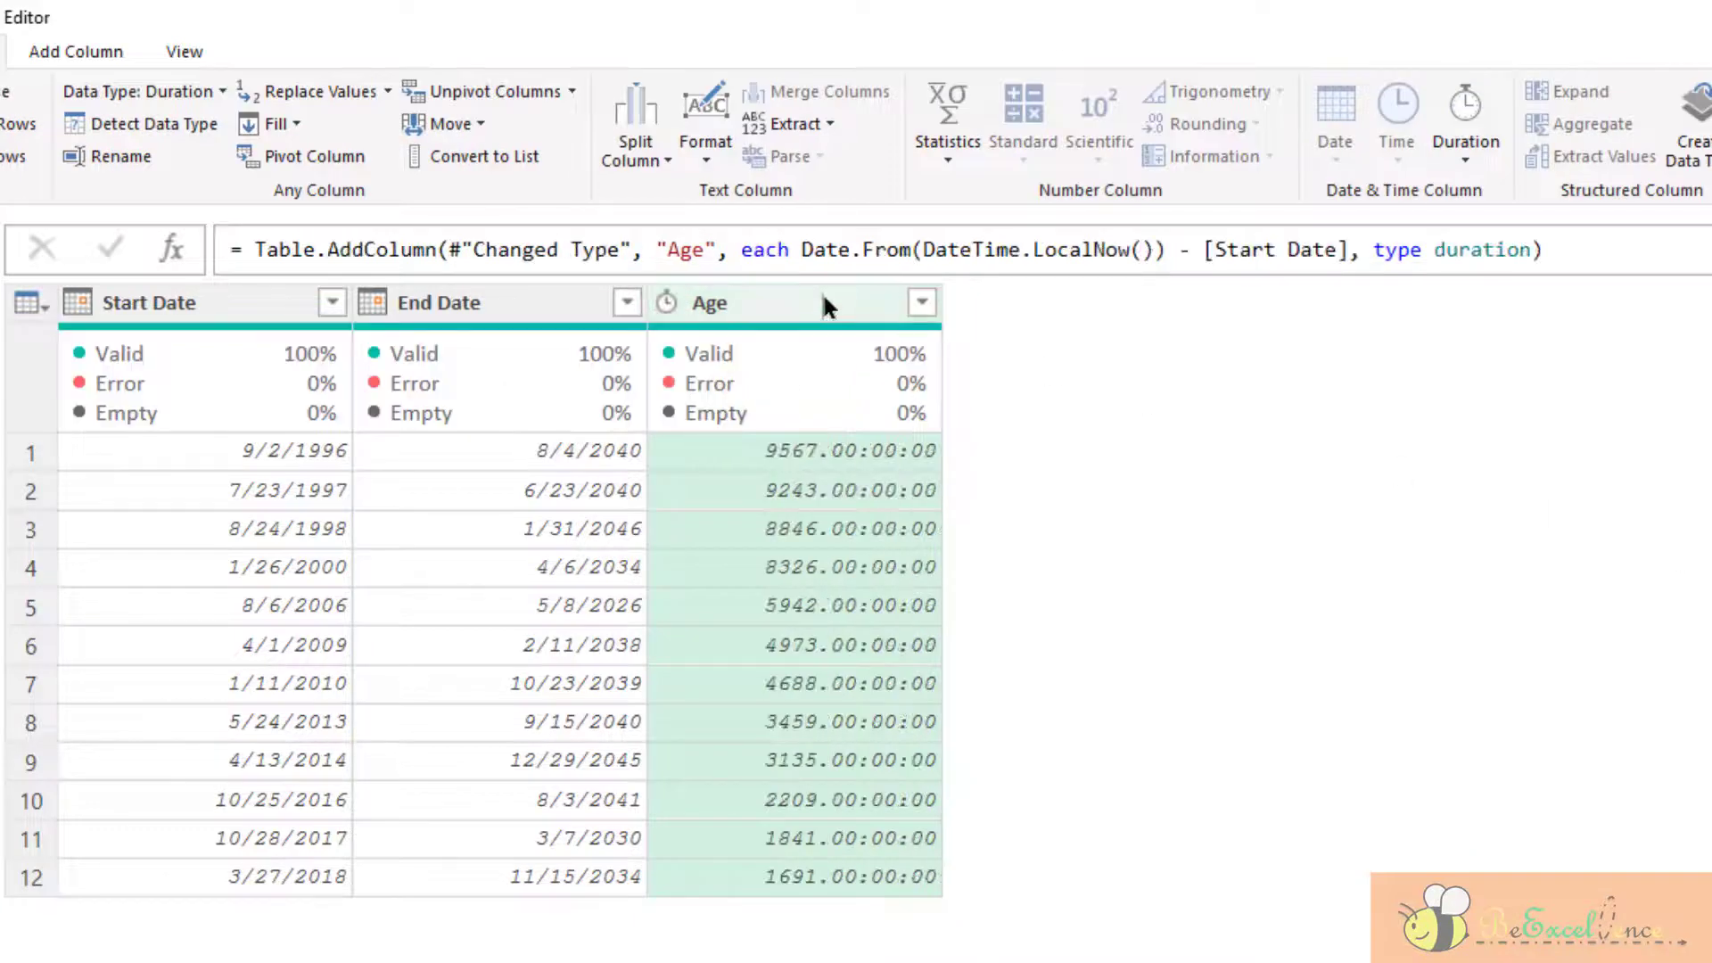
{"action": "left_click", "coordinate": [1476, 152]}
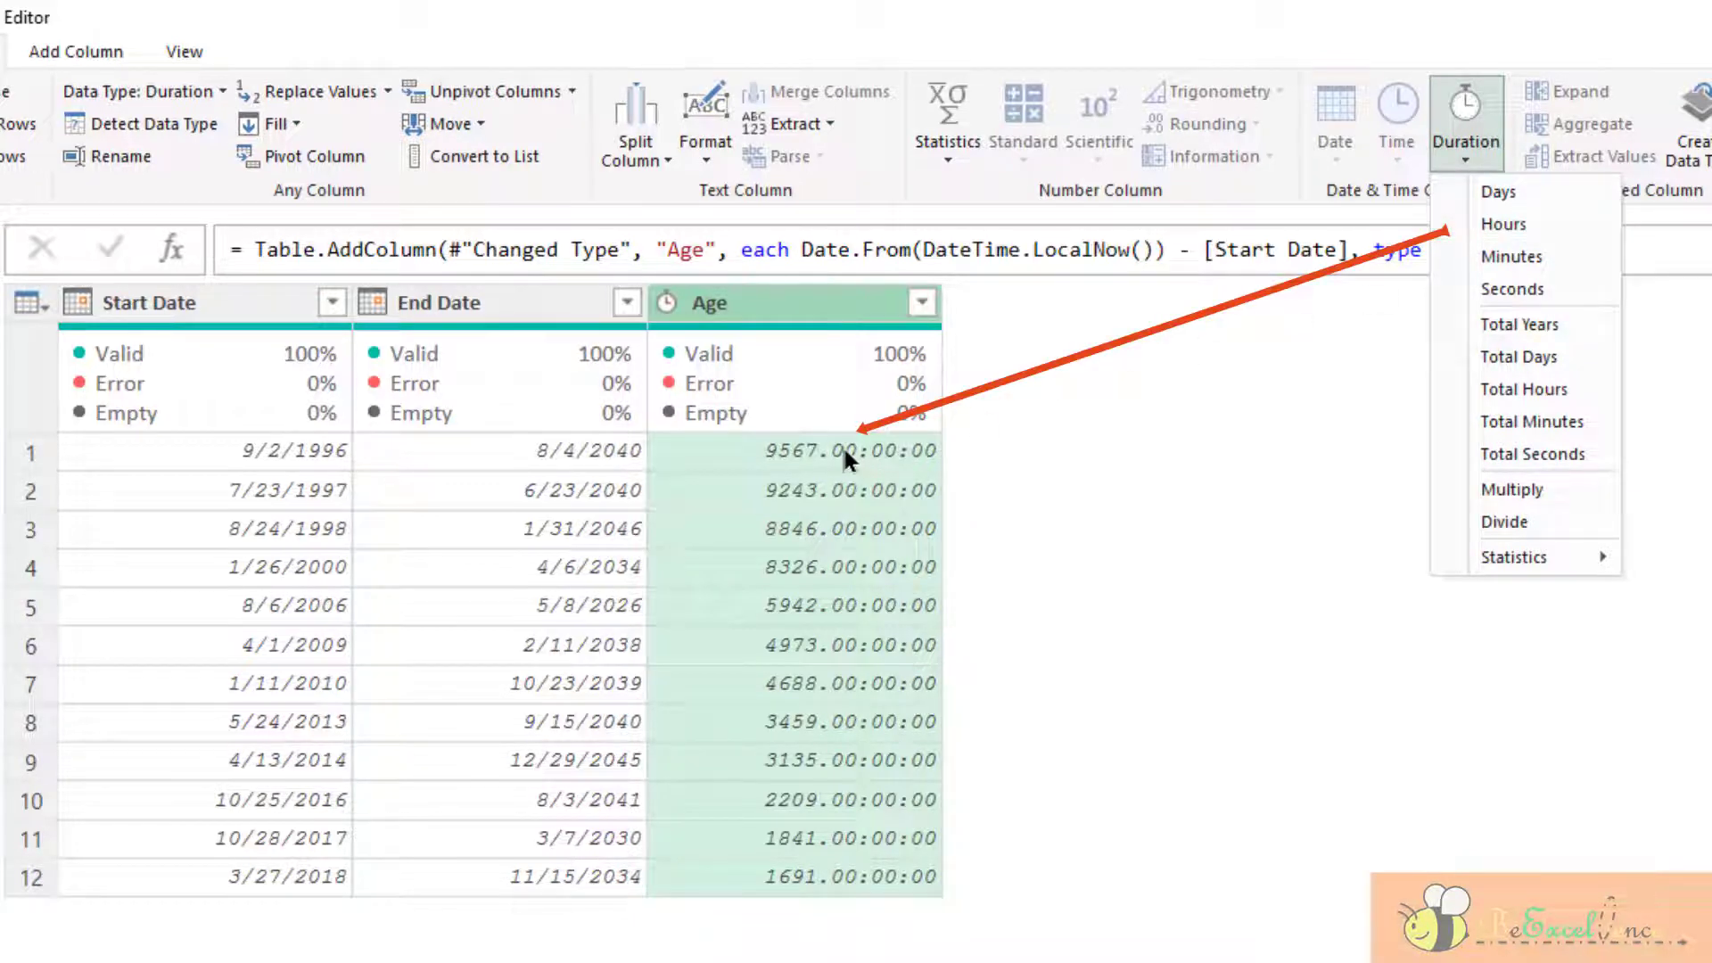
{"action": "left_click", "coordinate": [1556, 226]}
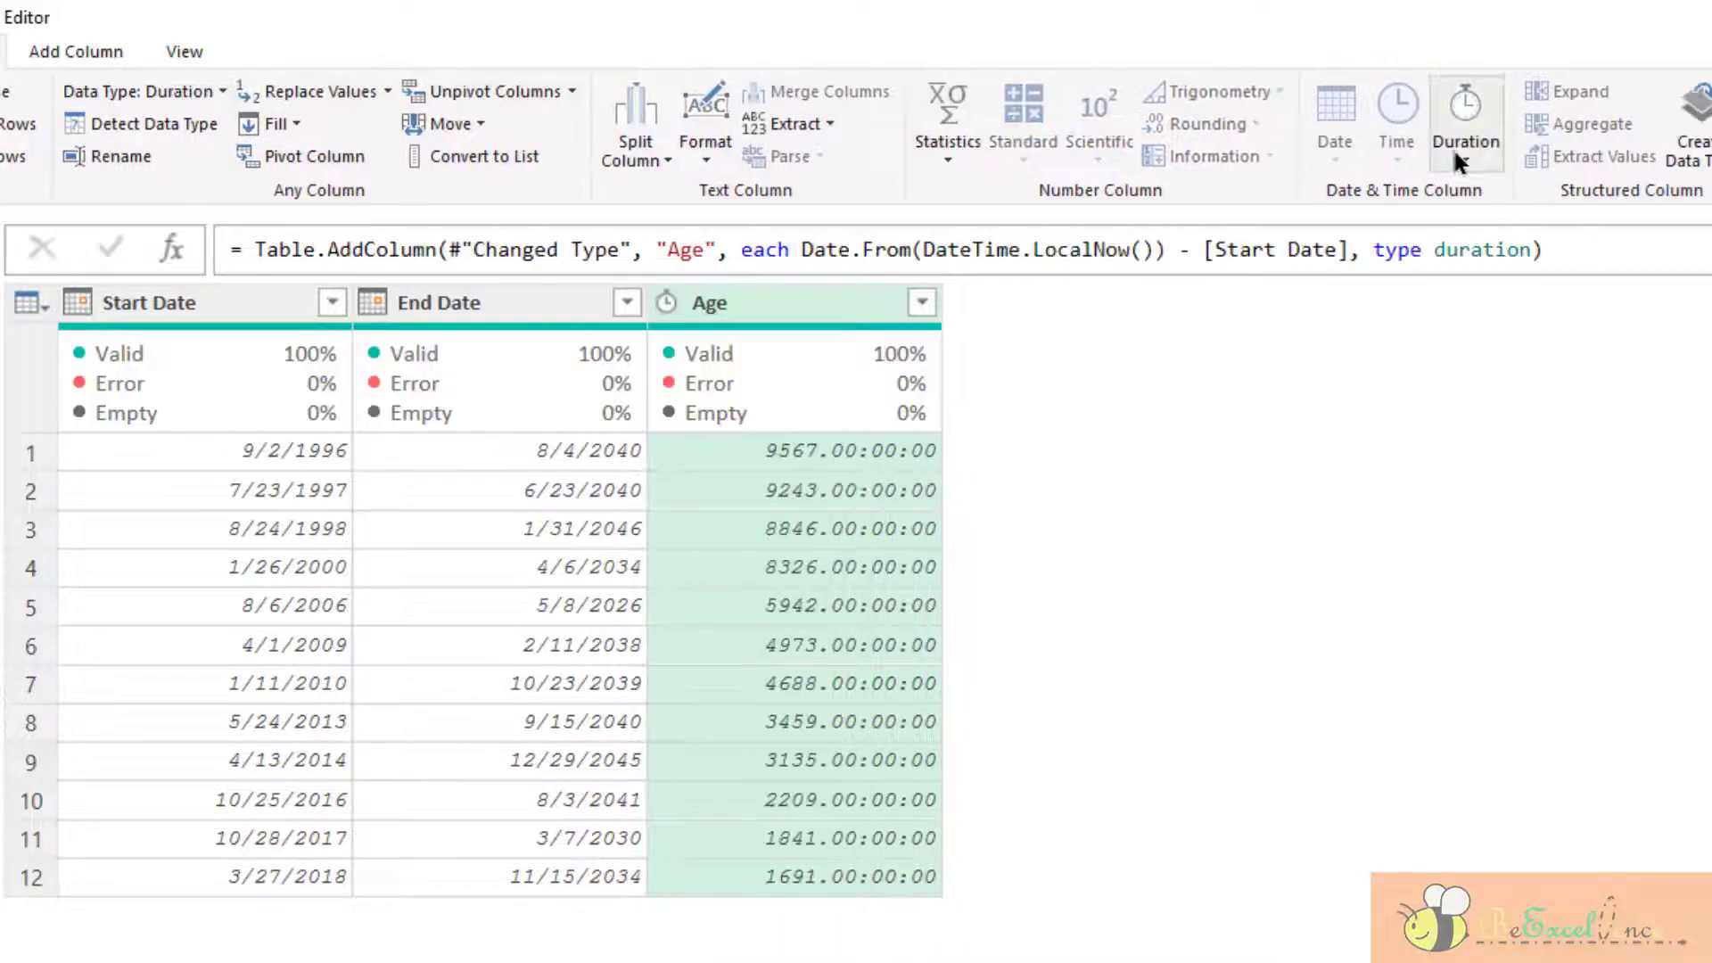
{"action": "left_click", "coordinate": [1453, 147]}
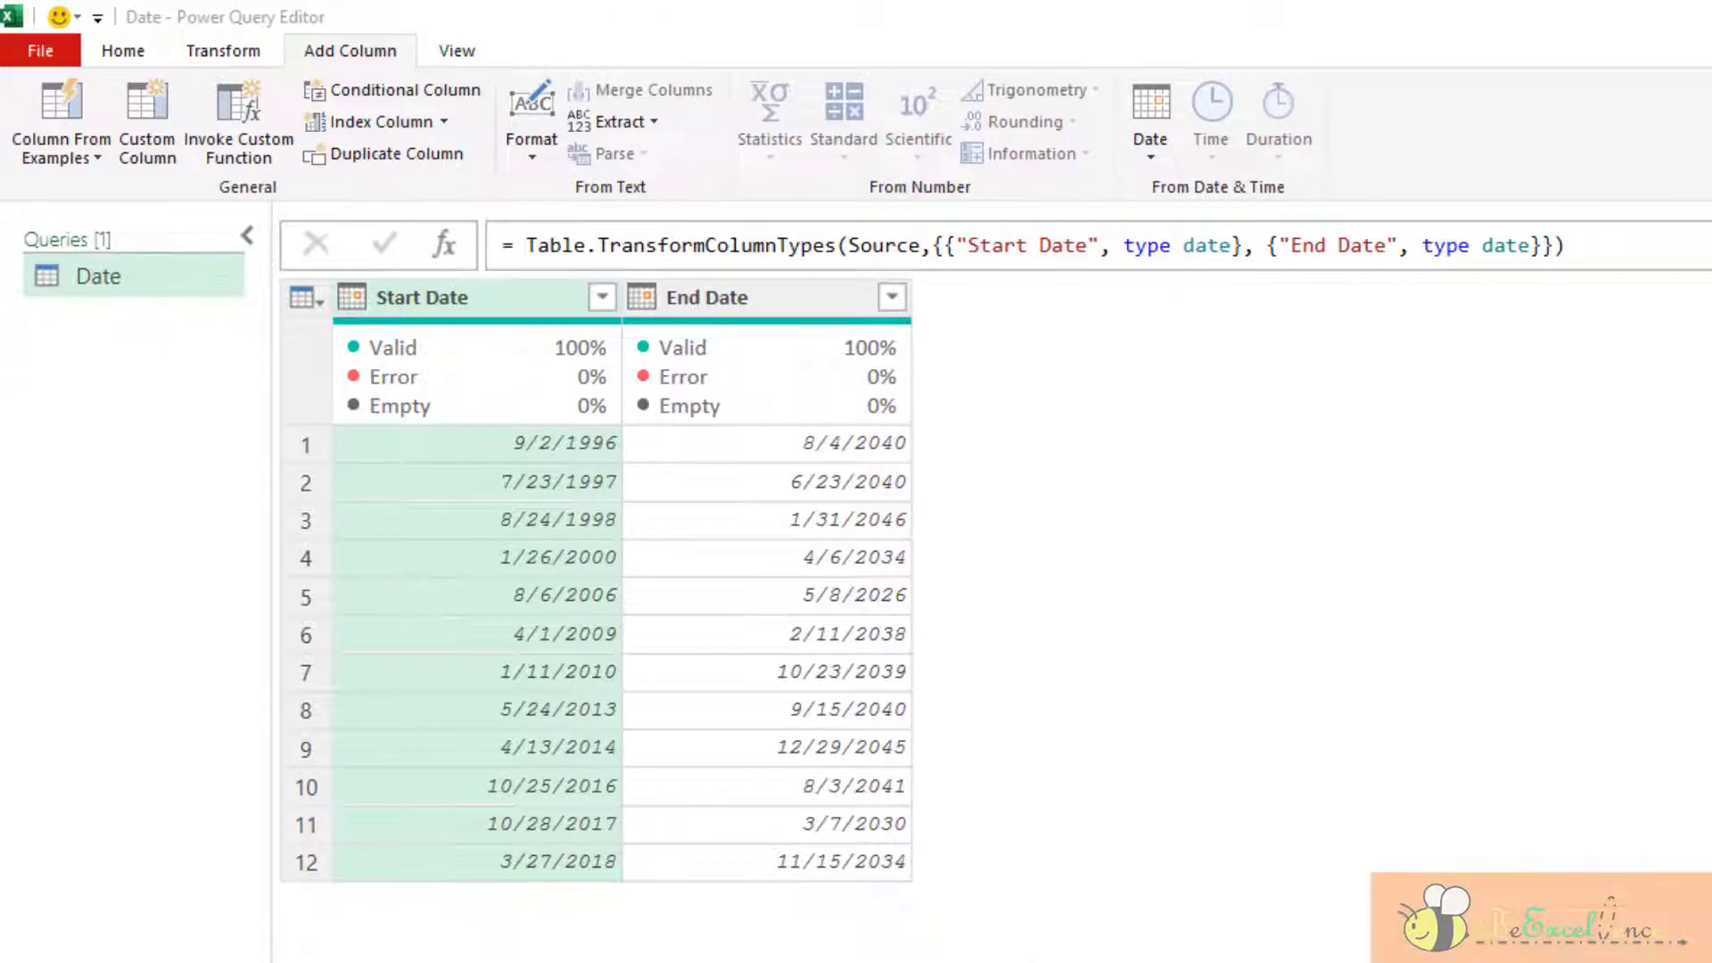
{"action": "left_click", "coordinate": [376, 51]}
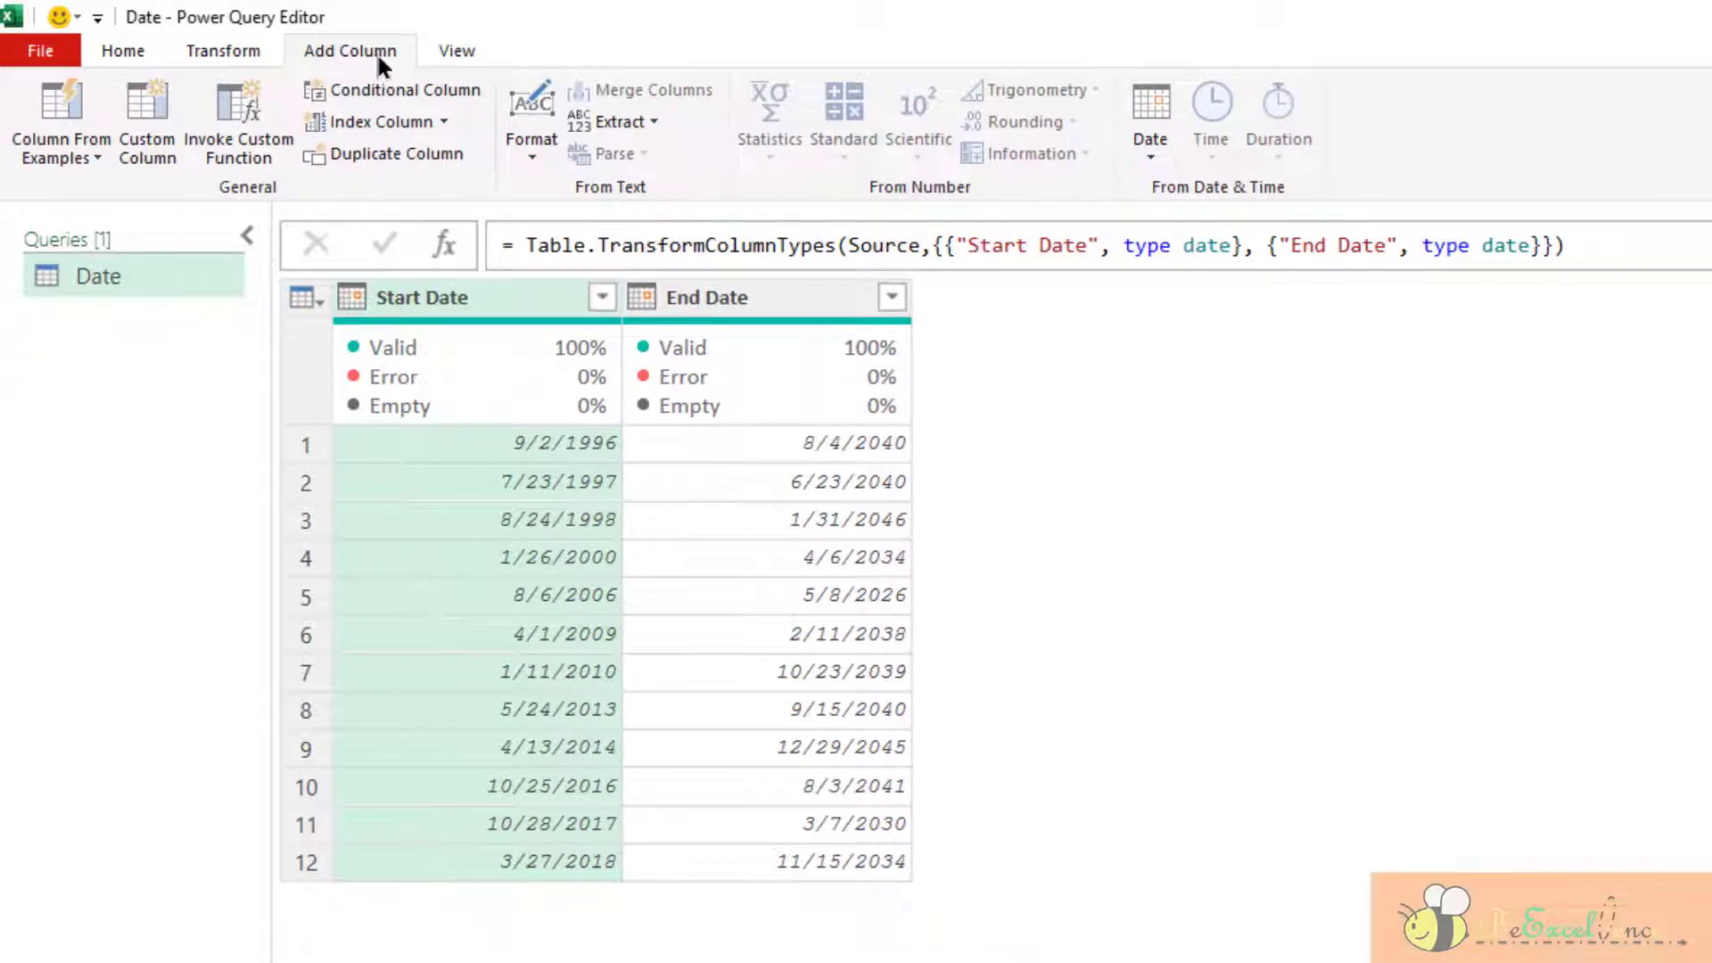
{"action": "left_click", "coordinate": [1143, 148]}
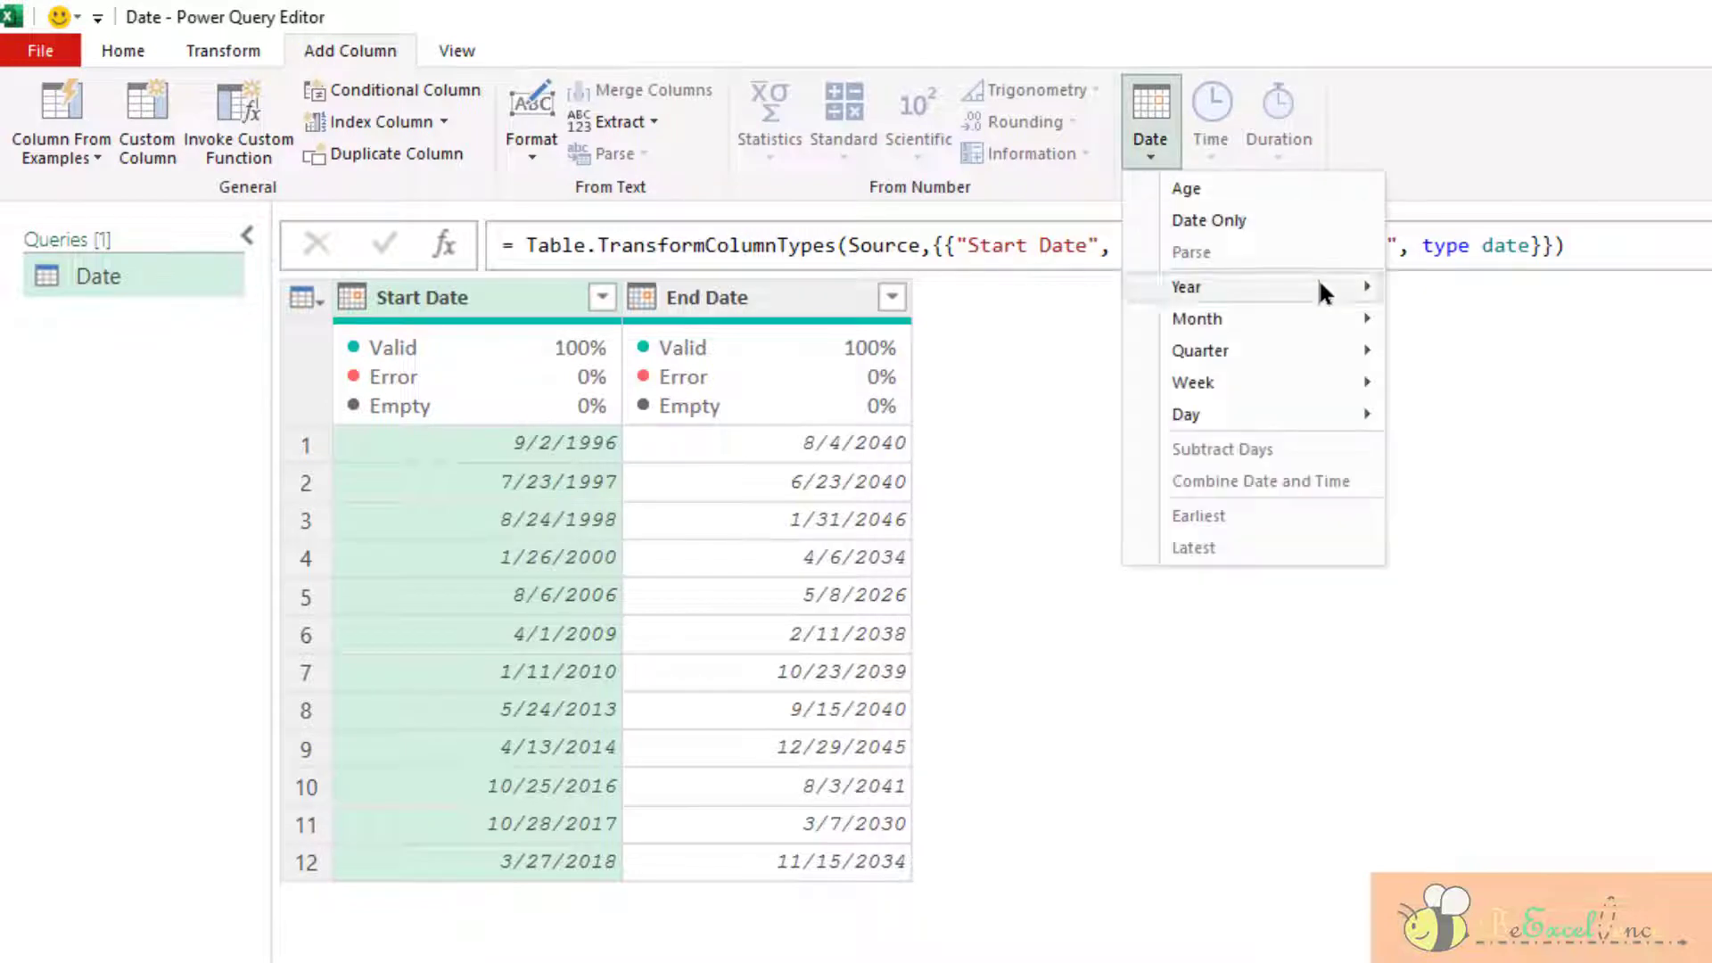
{"action": "mouse_move", "coordinate": [1323, 291]}
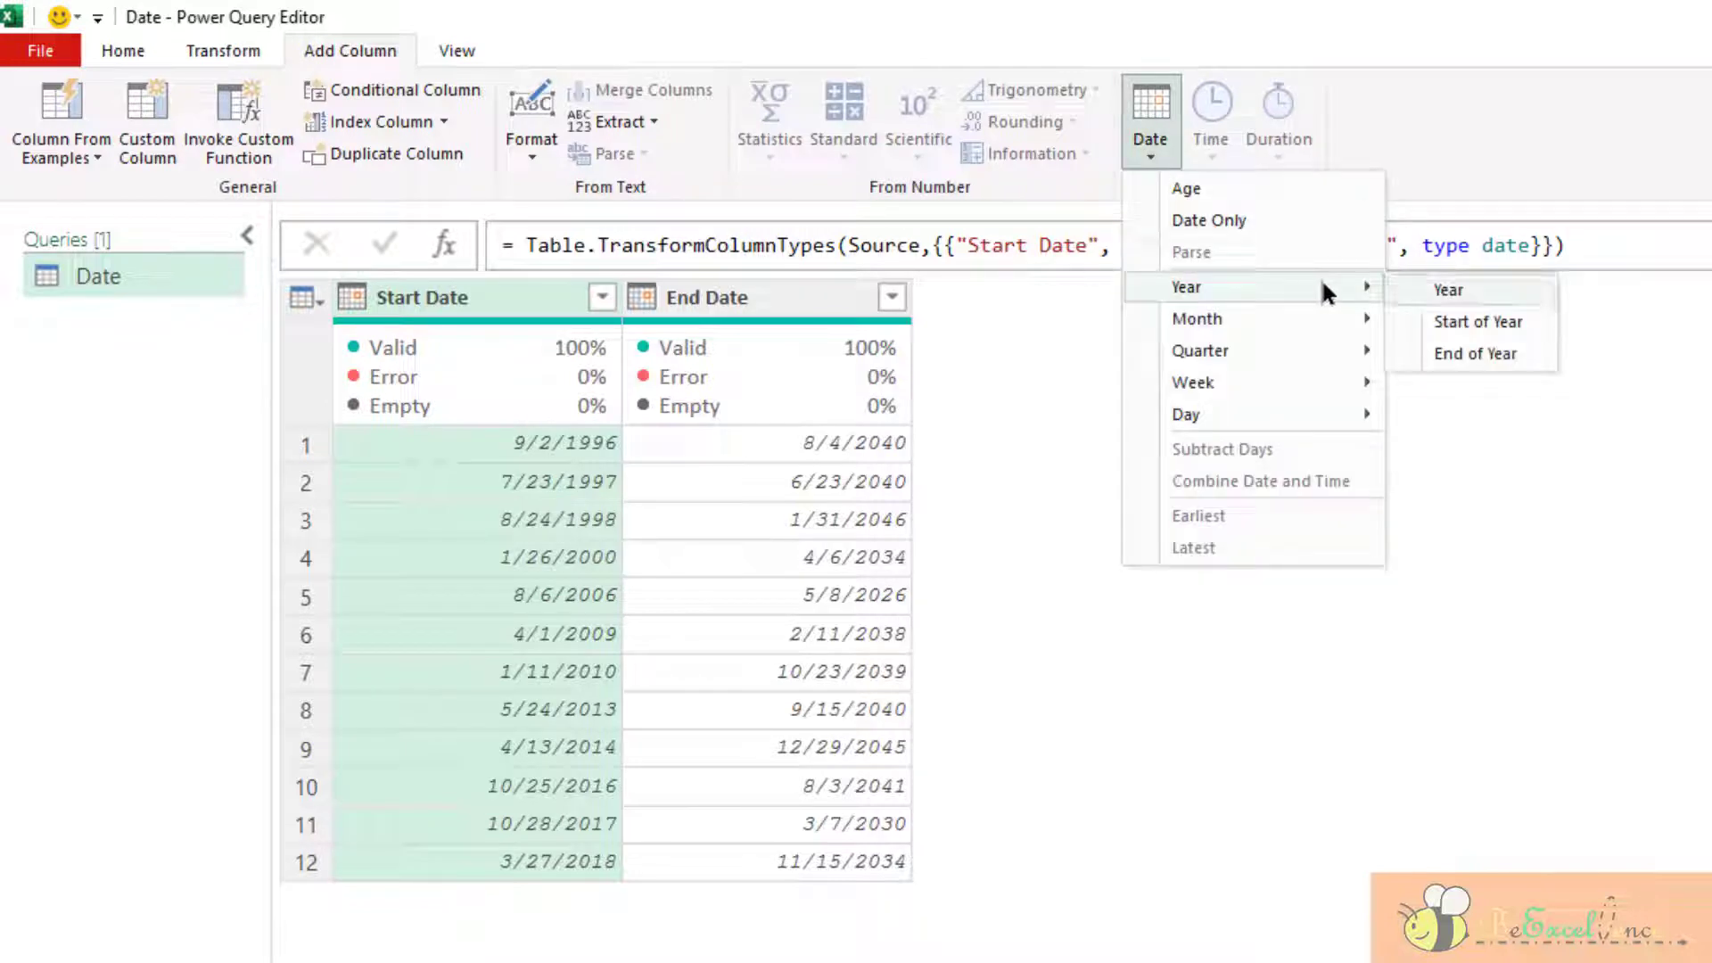
{"action": "left_click", "coordinate": [1468, 292]}
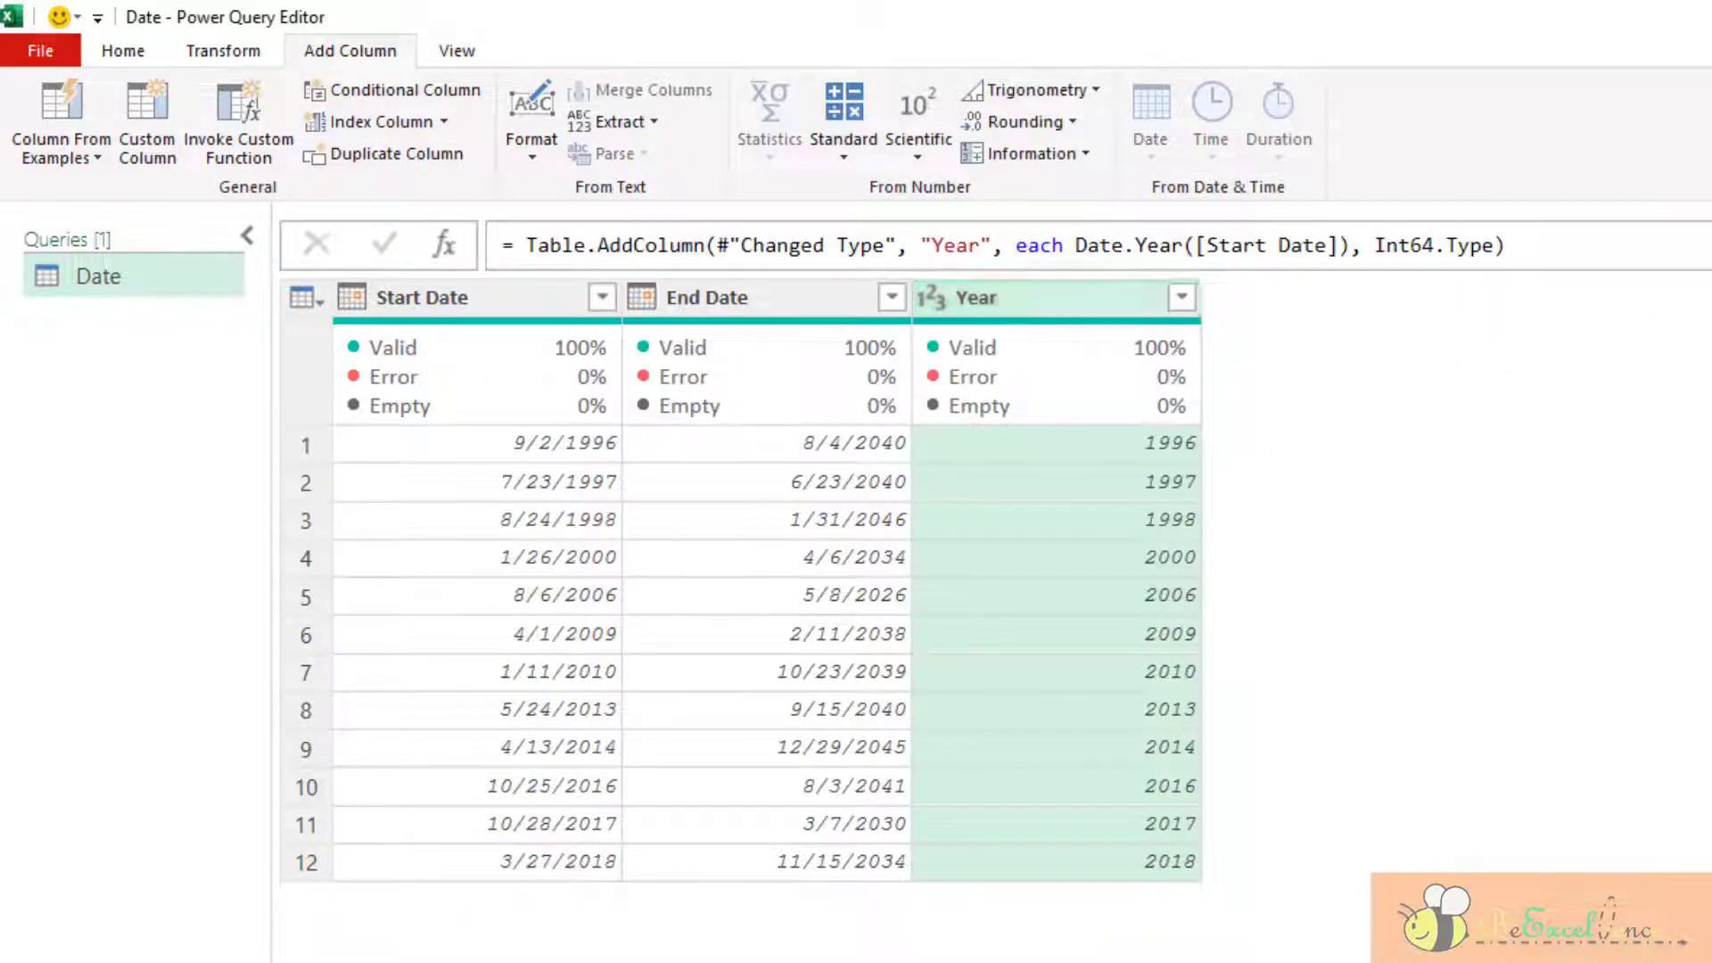
{"action": "key", "text": "ctrl+z"}
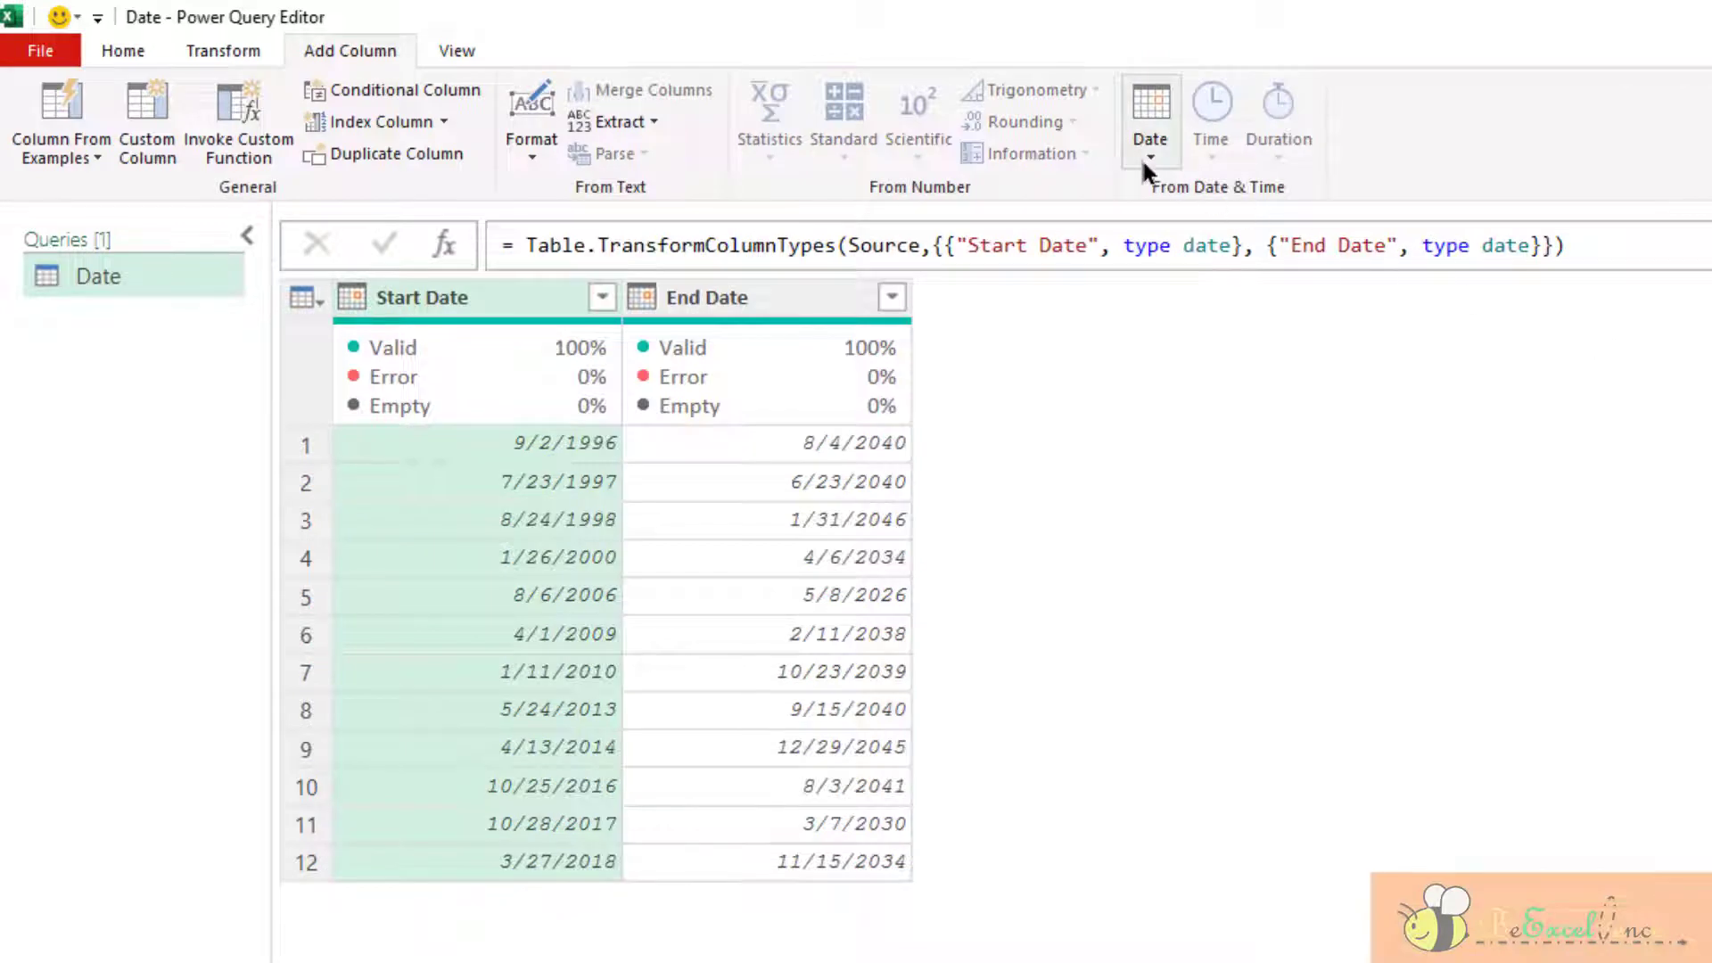
{"action": "left_click", "coordinate": [1143, 153]}
{"action": "mouse_move", "coordinate": [1364, 286]}
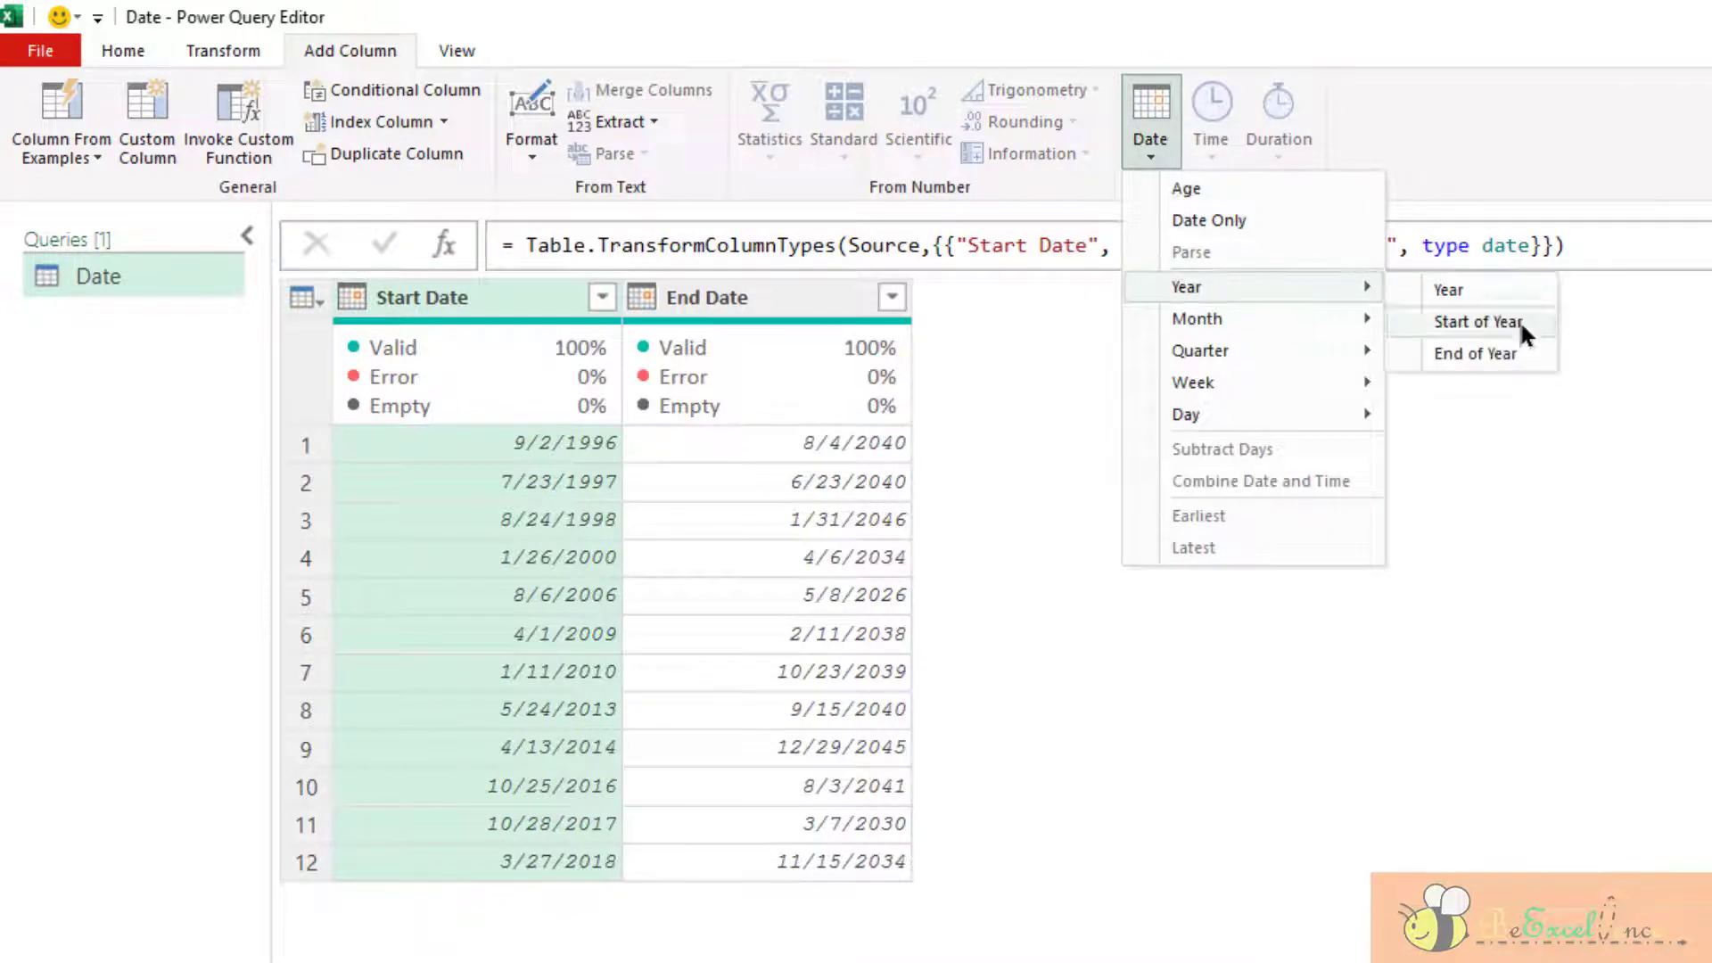
{"action": "left_click", "coordinate": [1517, 319]}
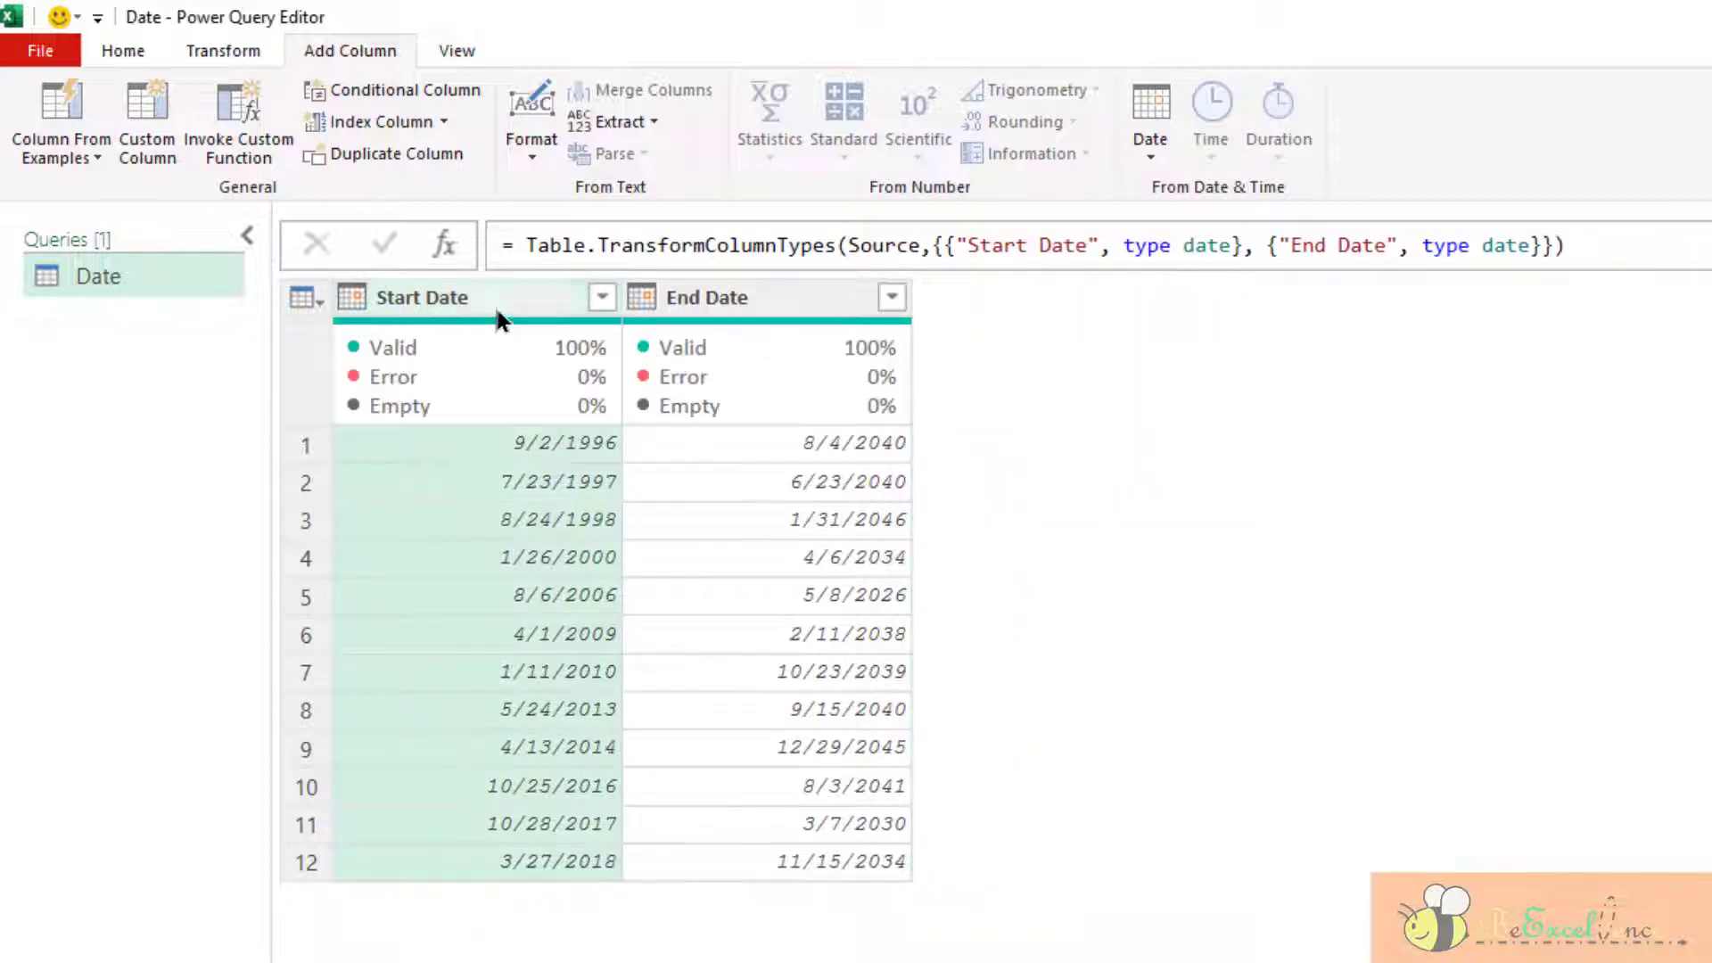
{"action": "left_click", "coordinate": [494, 305]}
{"action": "left_click", "coordinate": [1148, 150]}
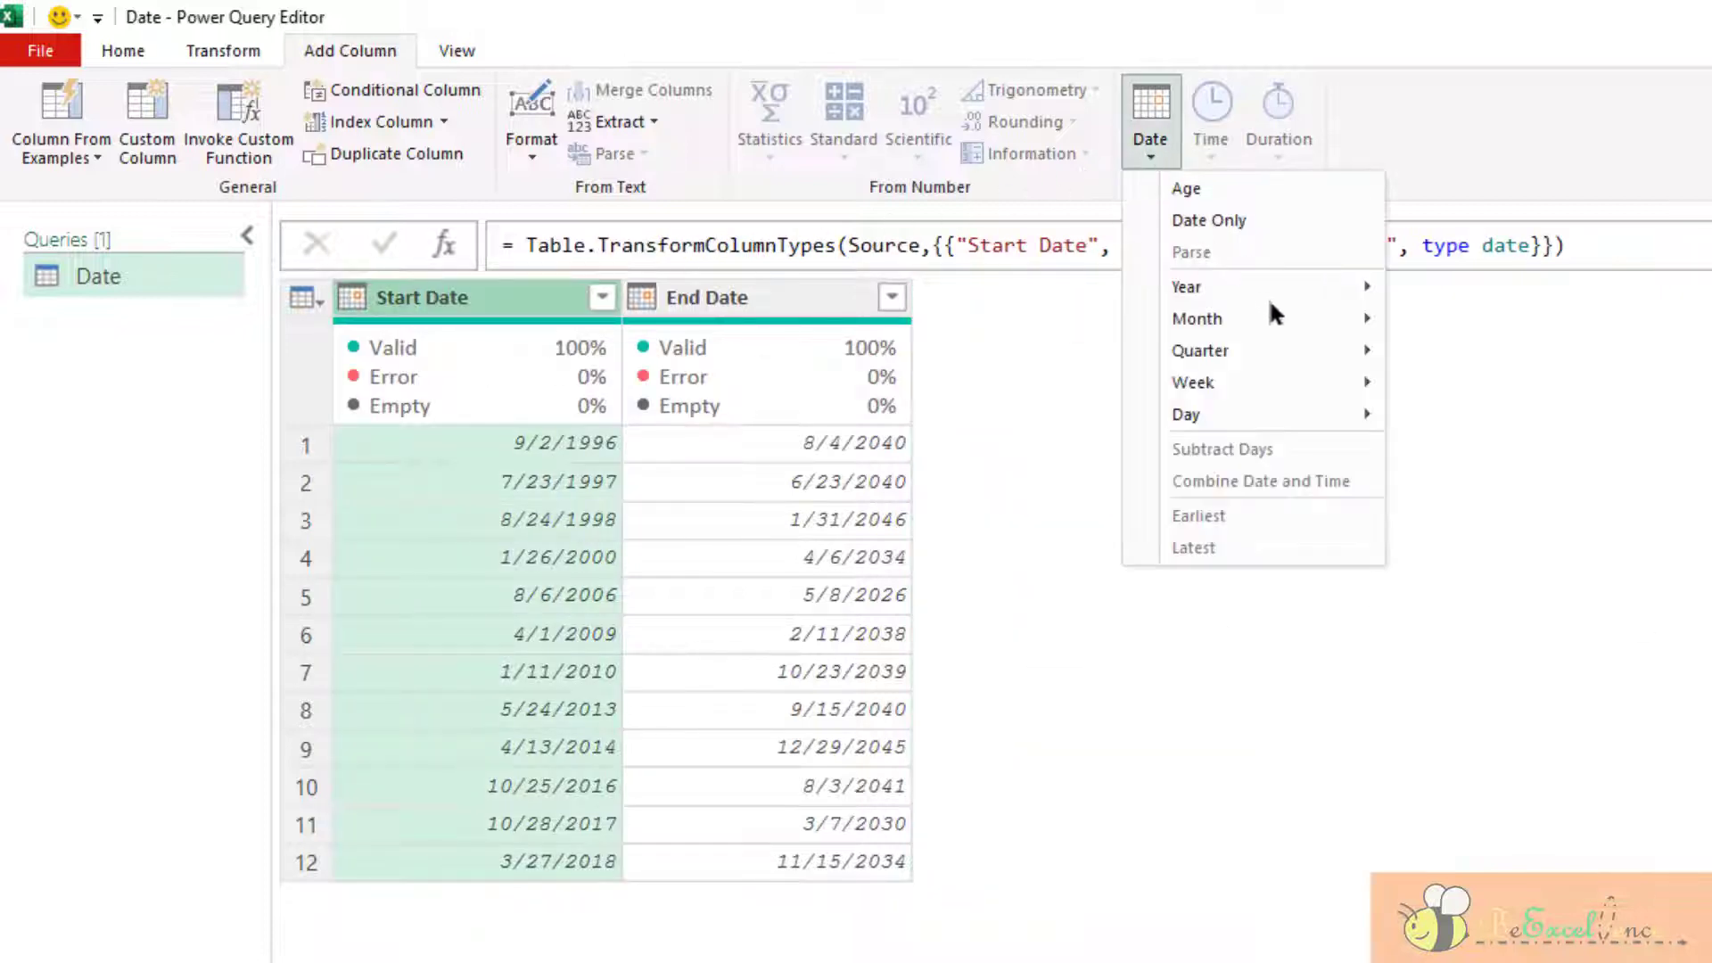
{"action": "mouse_move", "coordinate": [1267, 294]}
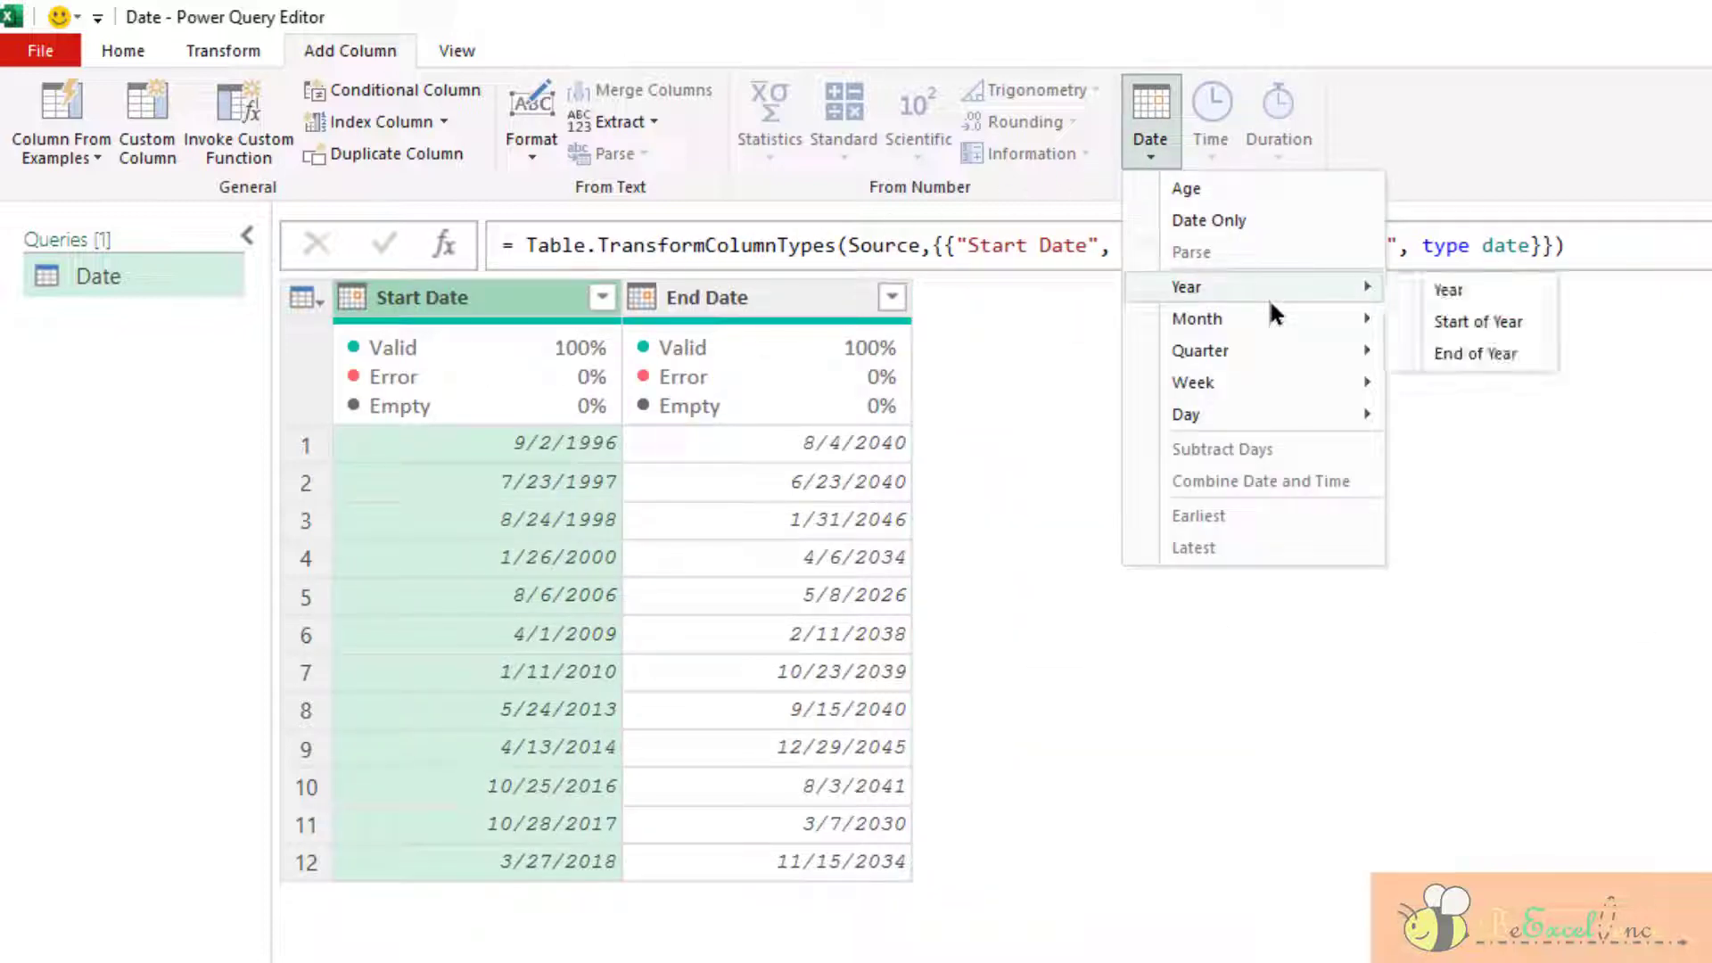
{"action": "left_click", "coordinate": [1476, 354]}
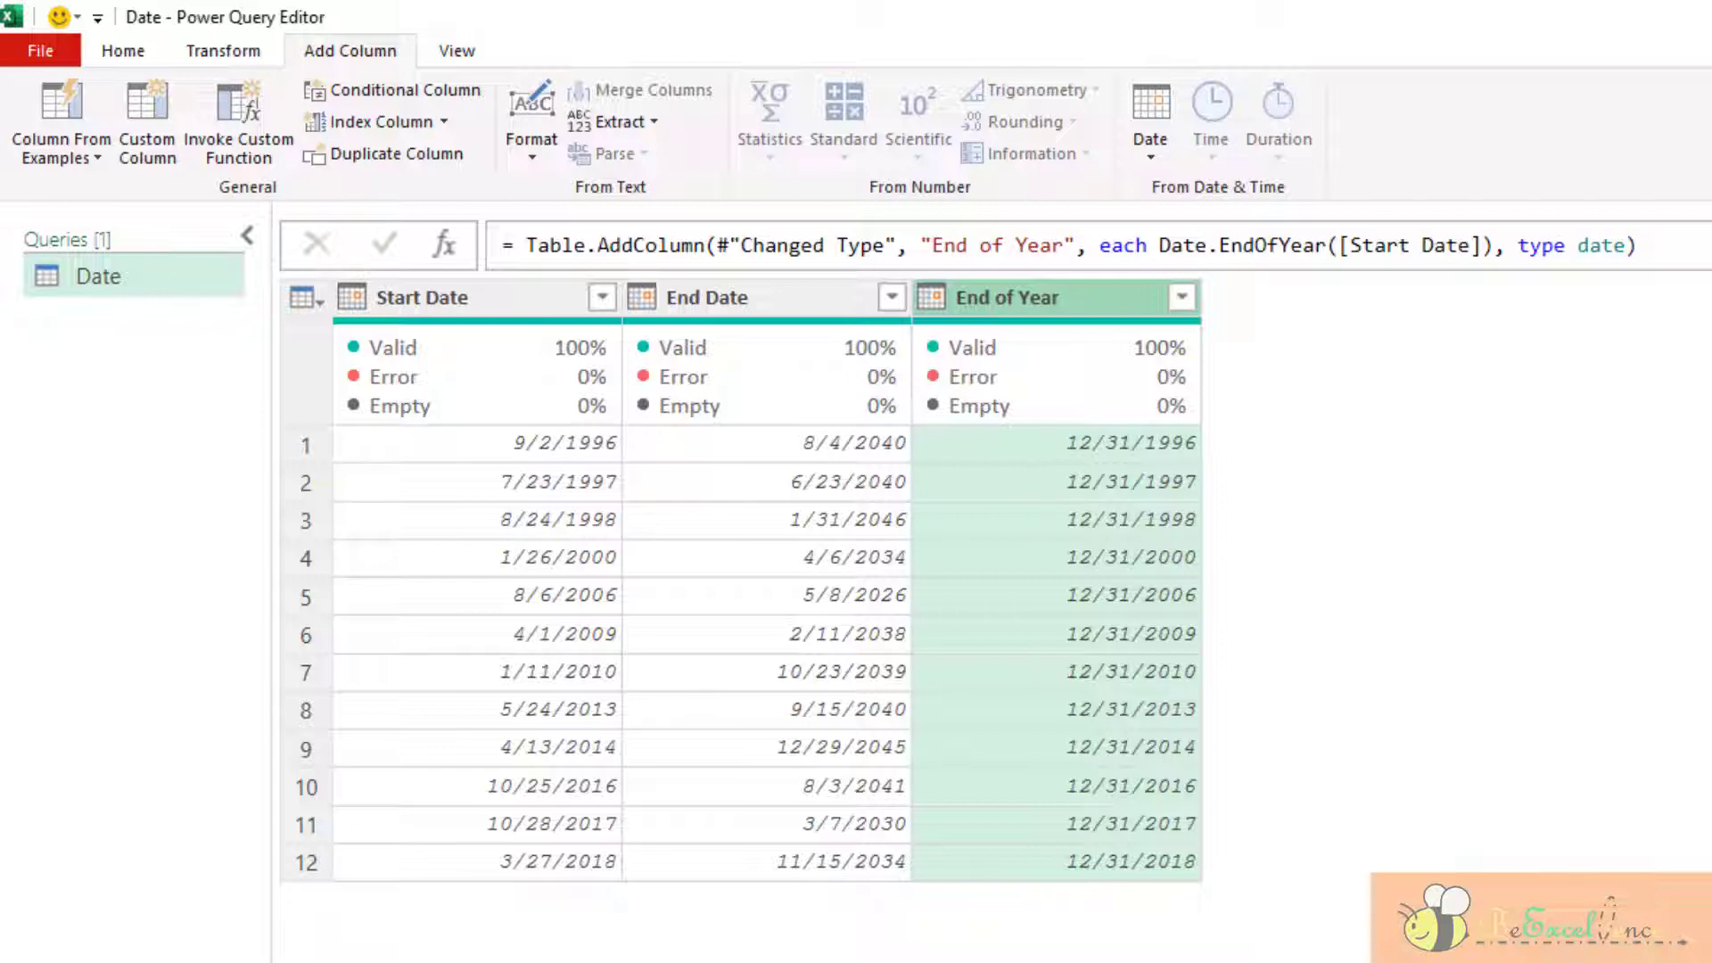
{"action": "left_click", "coordinate": [1453, 384]}
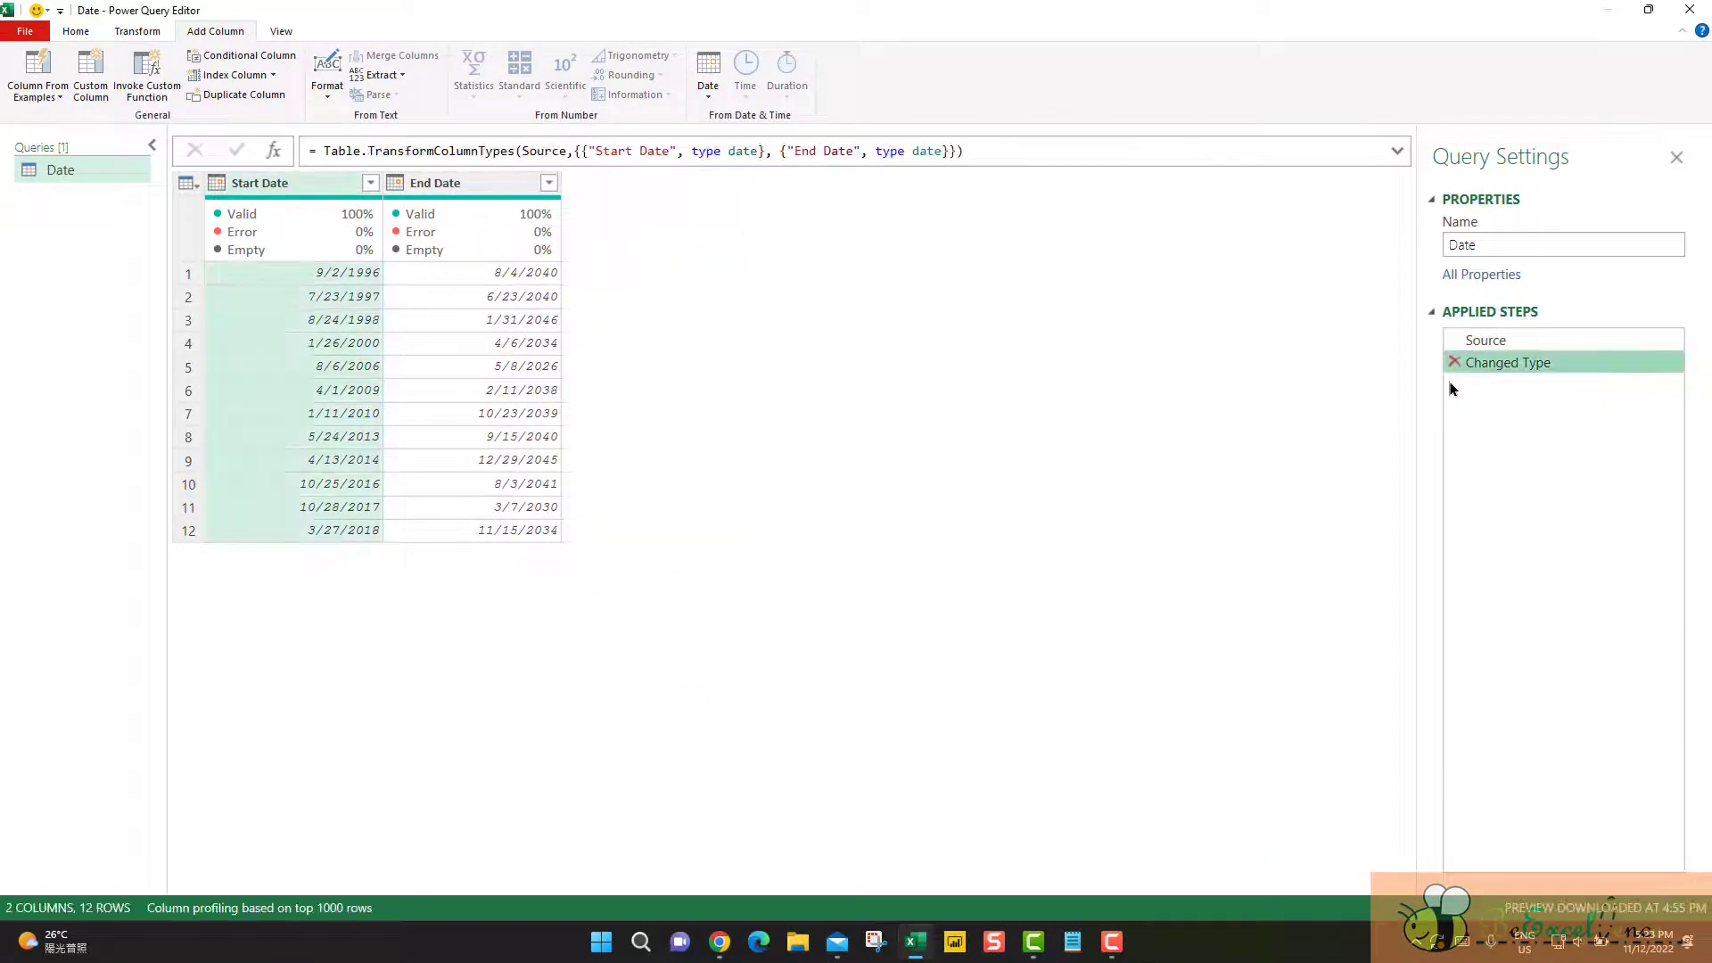
Delete the Changed Type step and make Start Date a Date/Time column
{"action": "left_click", "coordinate": [1453, 362]}
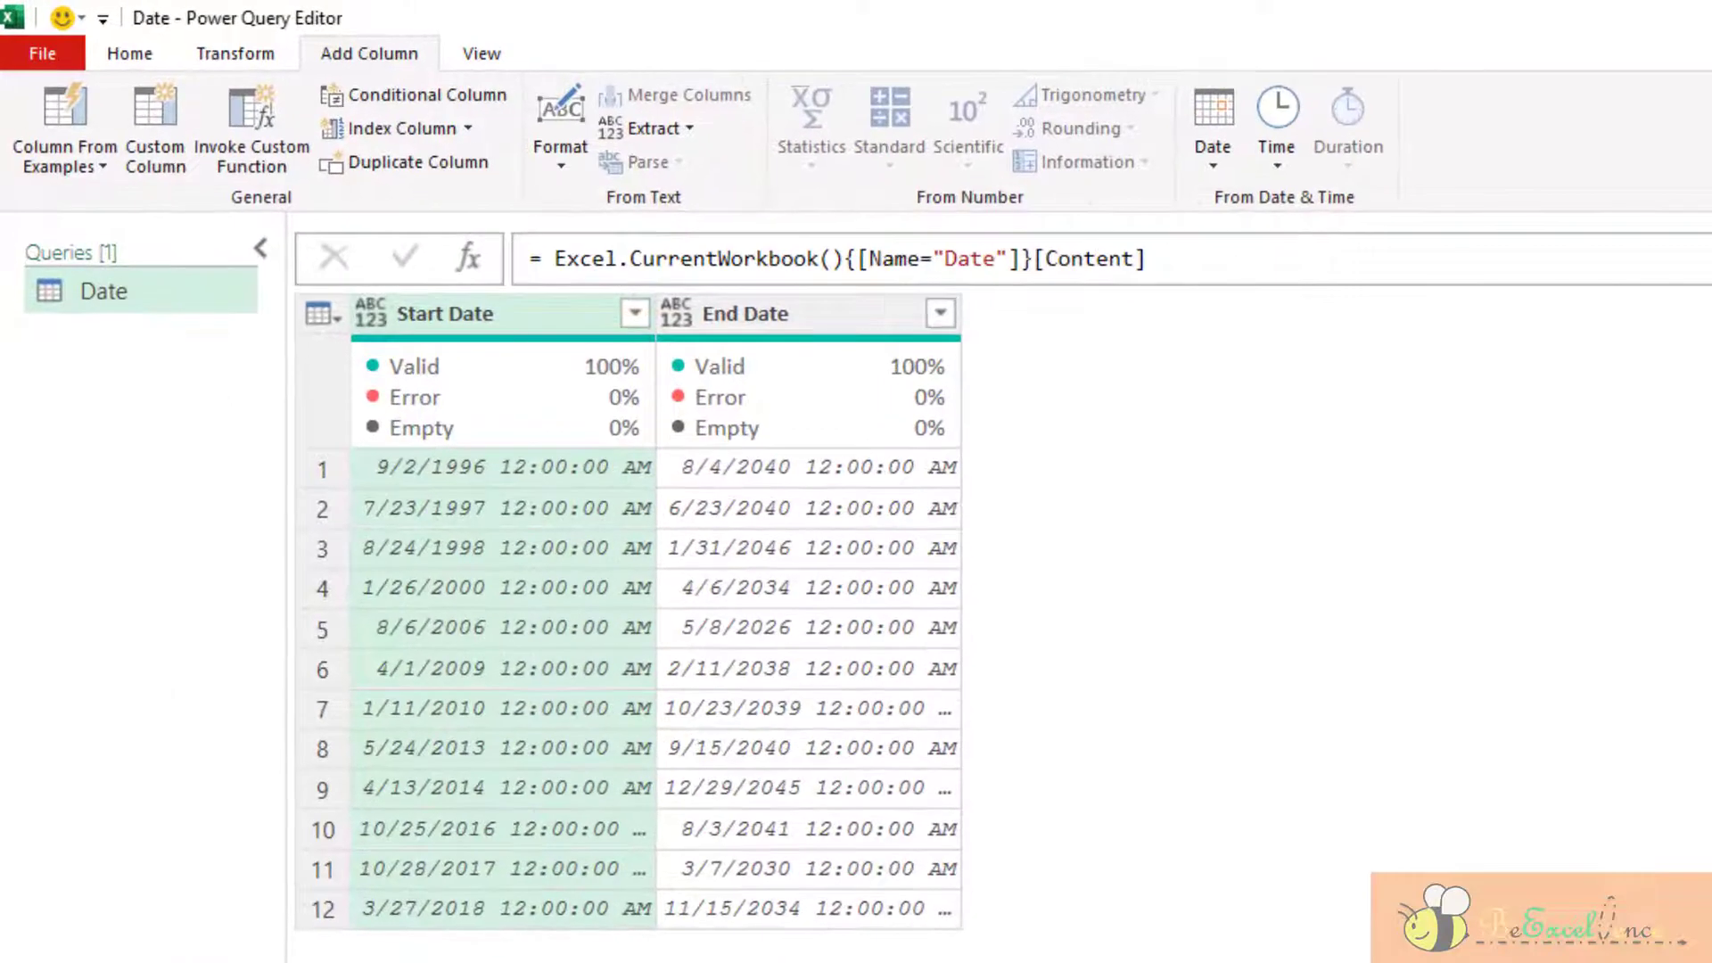
{"action": "left_click", "coordinate": [373, 318]}
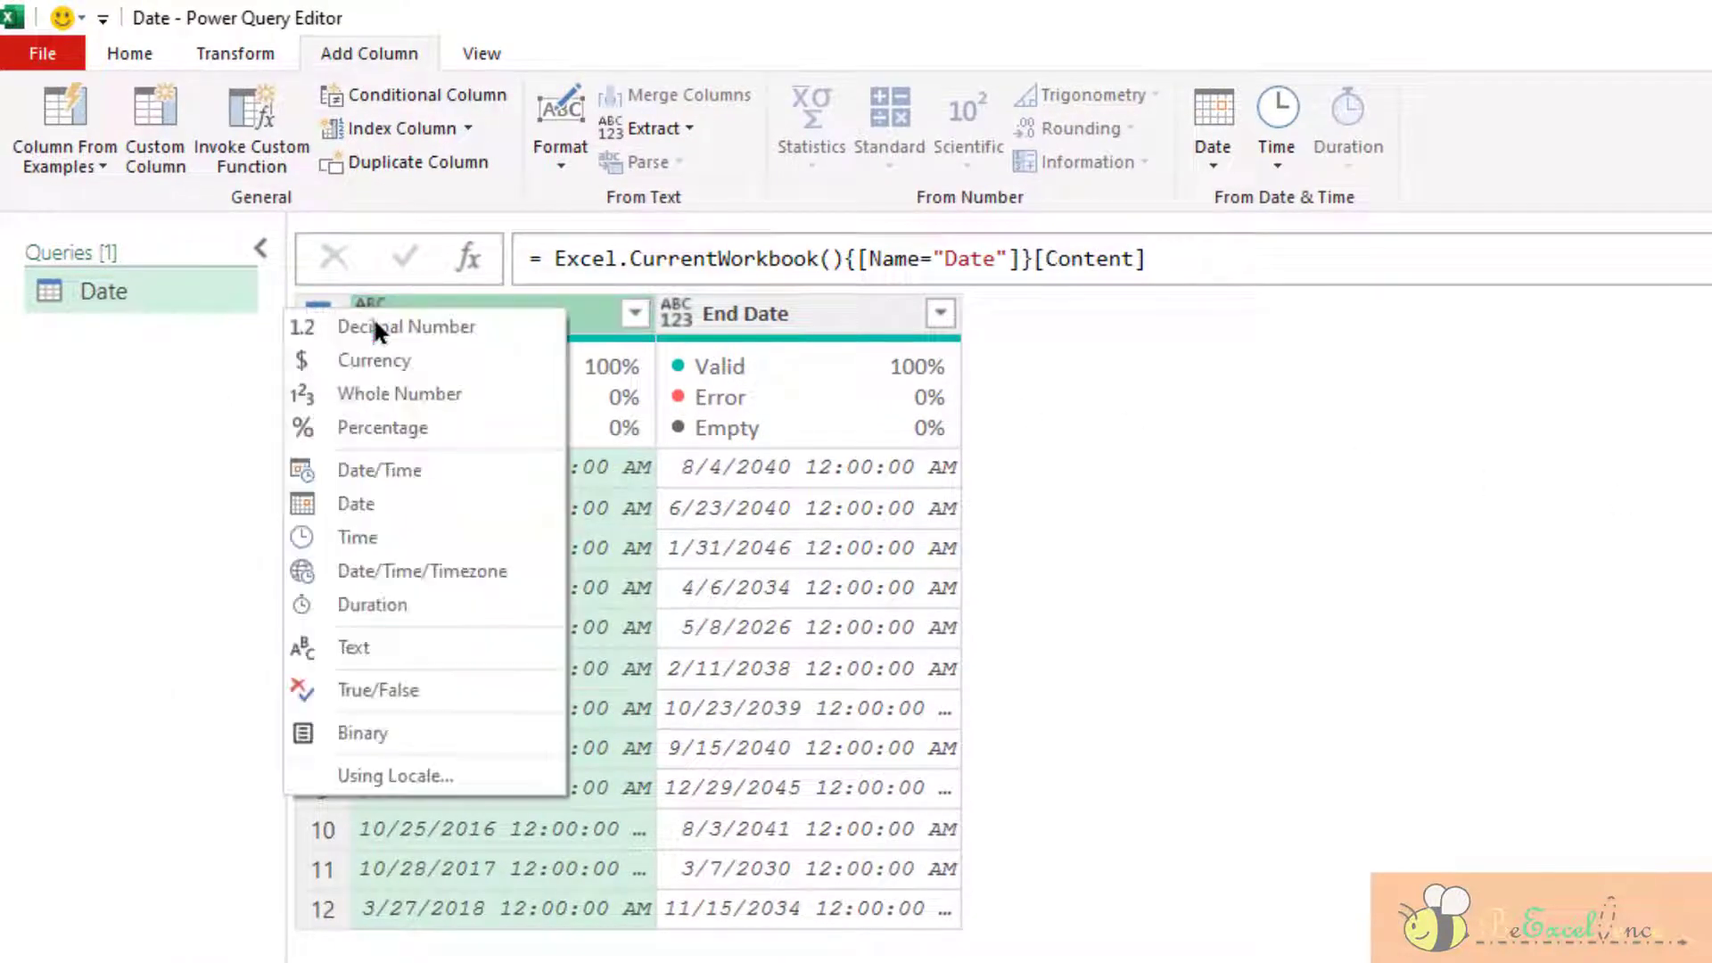
{"action": "left_click", "coordinate": [426, 475]}
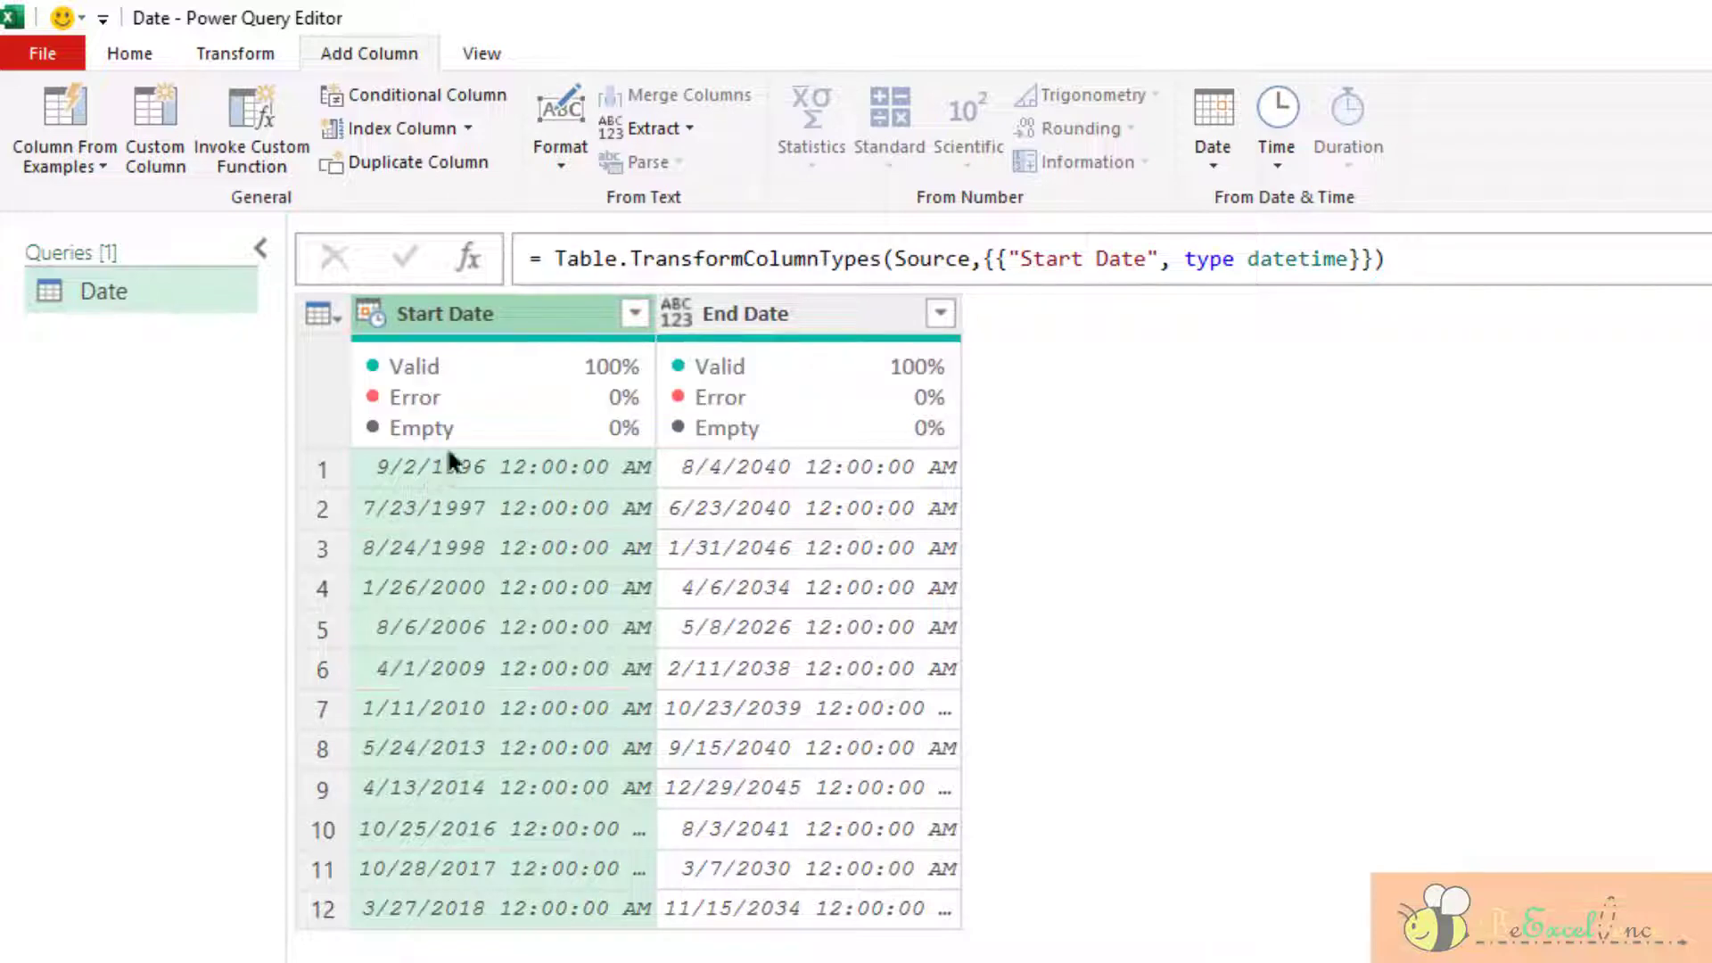
Add a Start of Year column from Start Date, showing 1/1/1996 through 1/1/2018
{"action": "left_click", "coordinate": [1201, 155]}
{"action": "mouse_move", "coordinate": [1328, 302]}
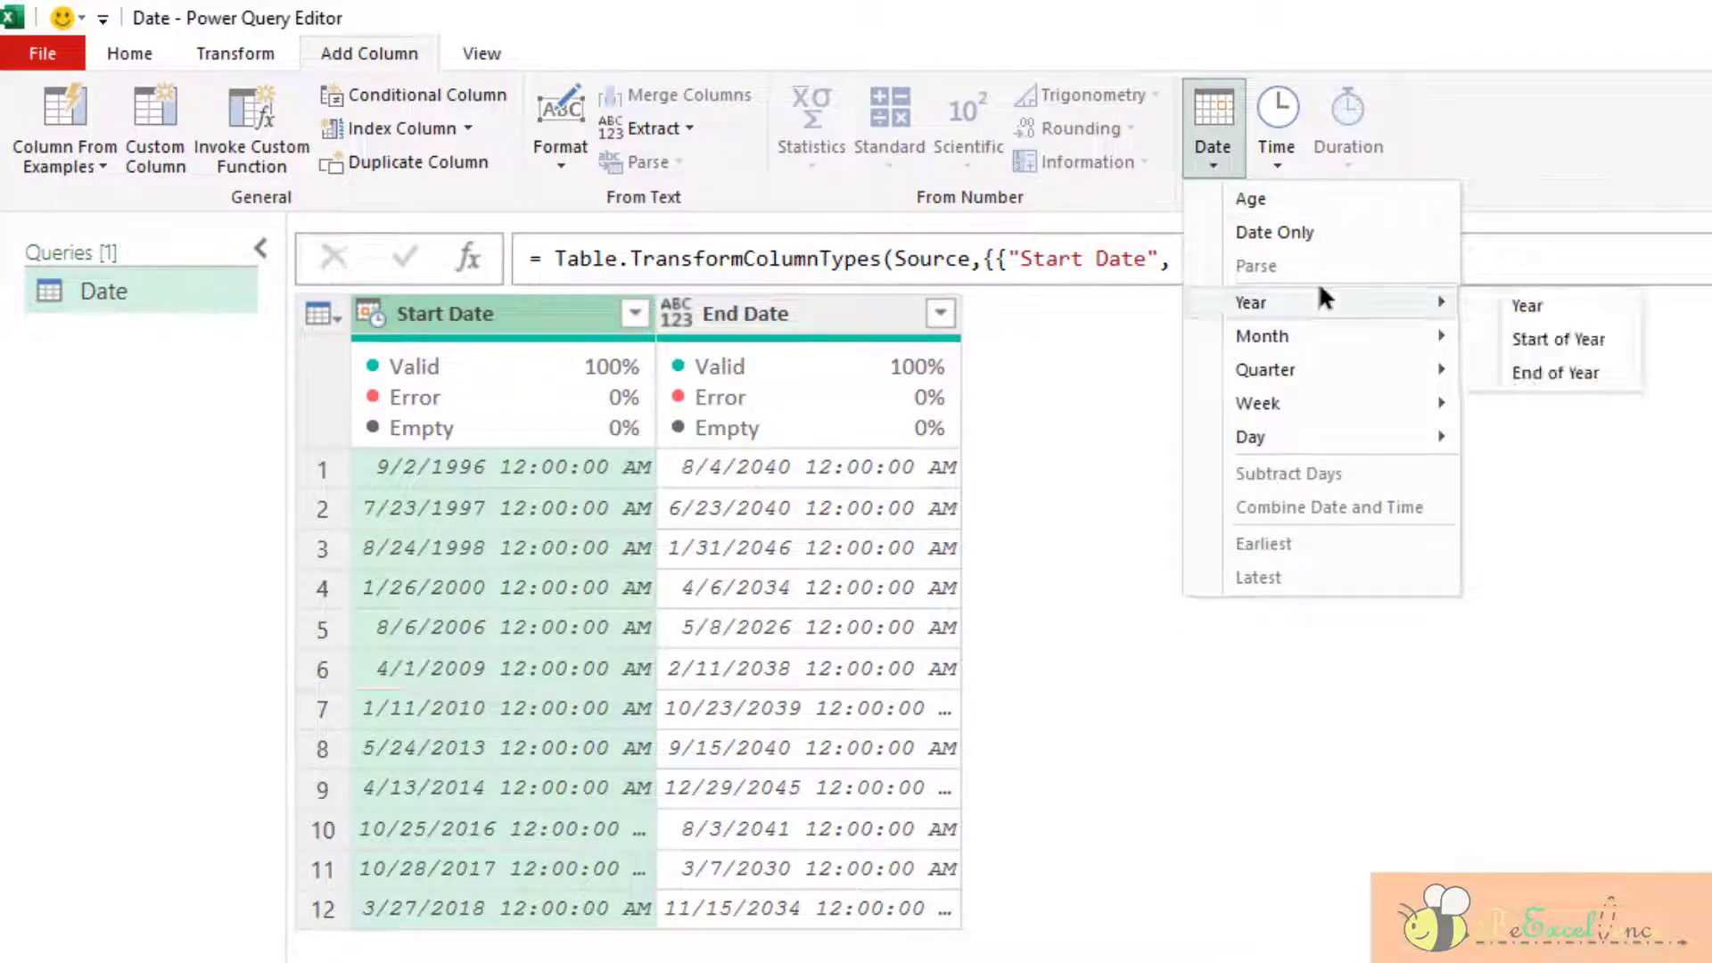
{"action": "left_click", "coordinate": [1533, 342]}
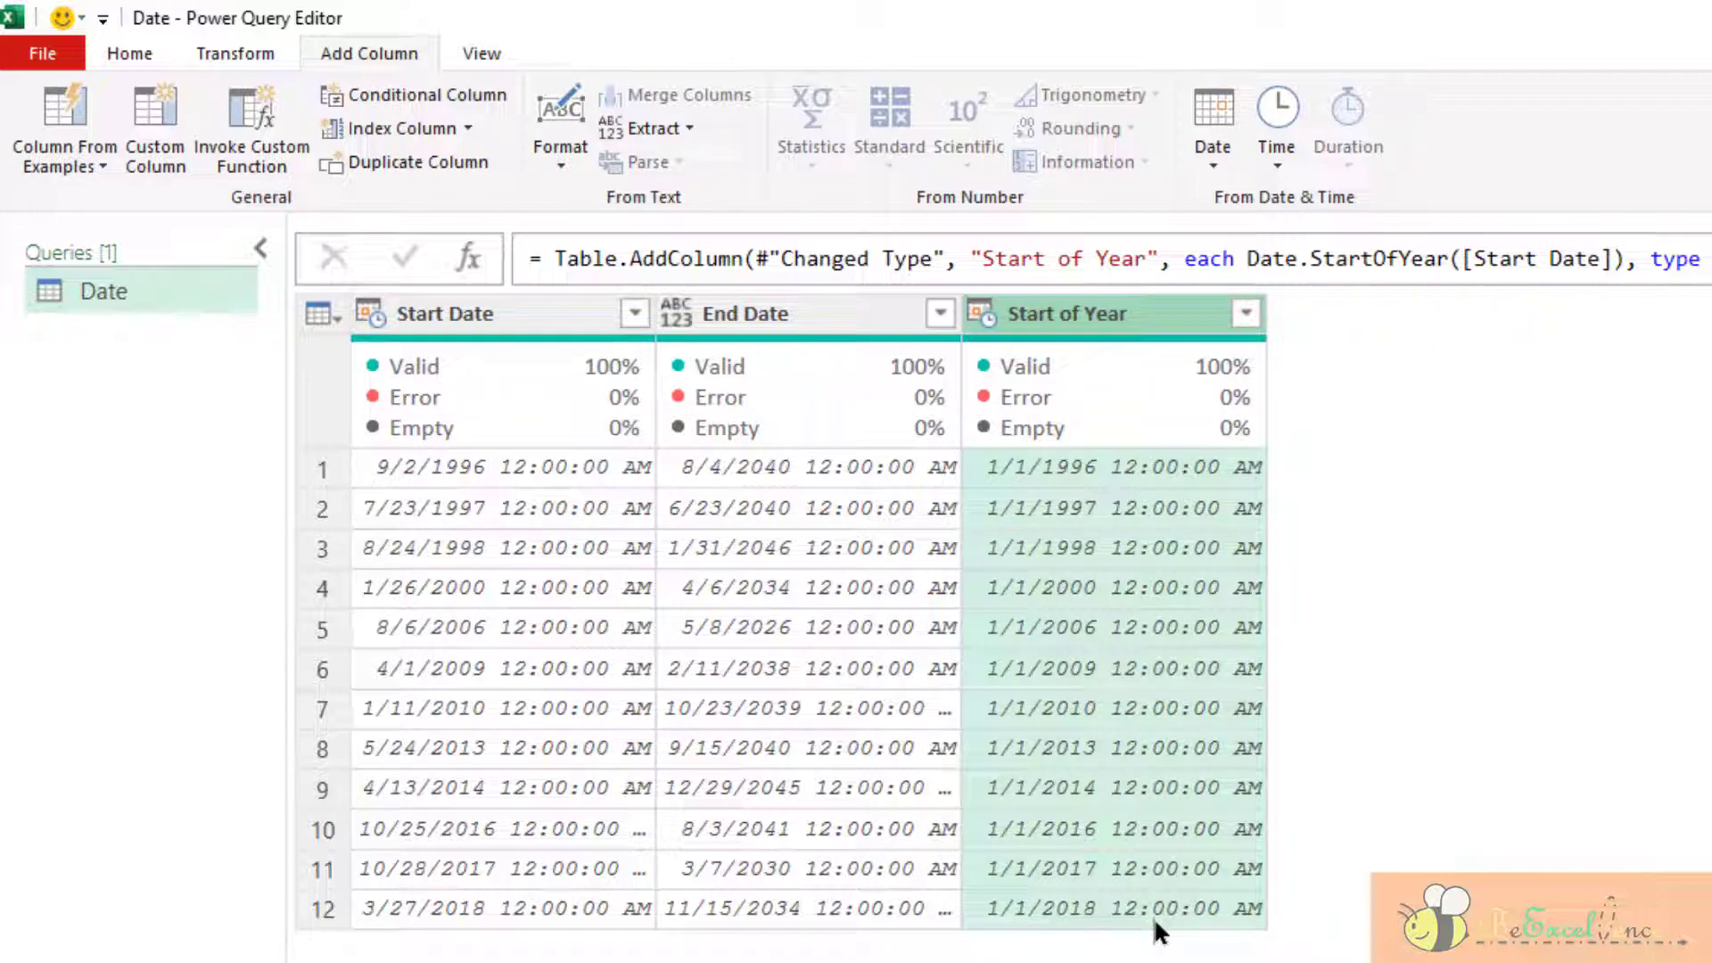
Add an End of Year column derived from Start Date
{"action": "left_click", "coordinate": [493, 313]}
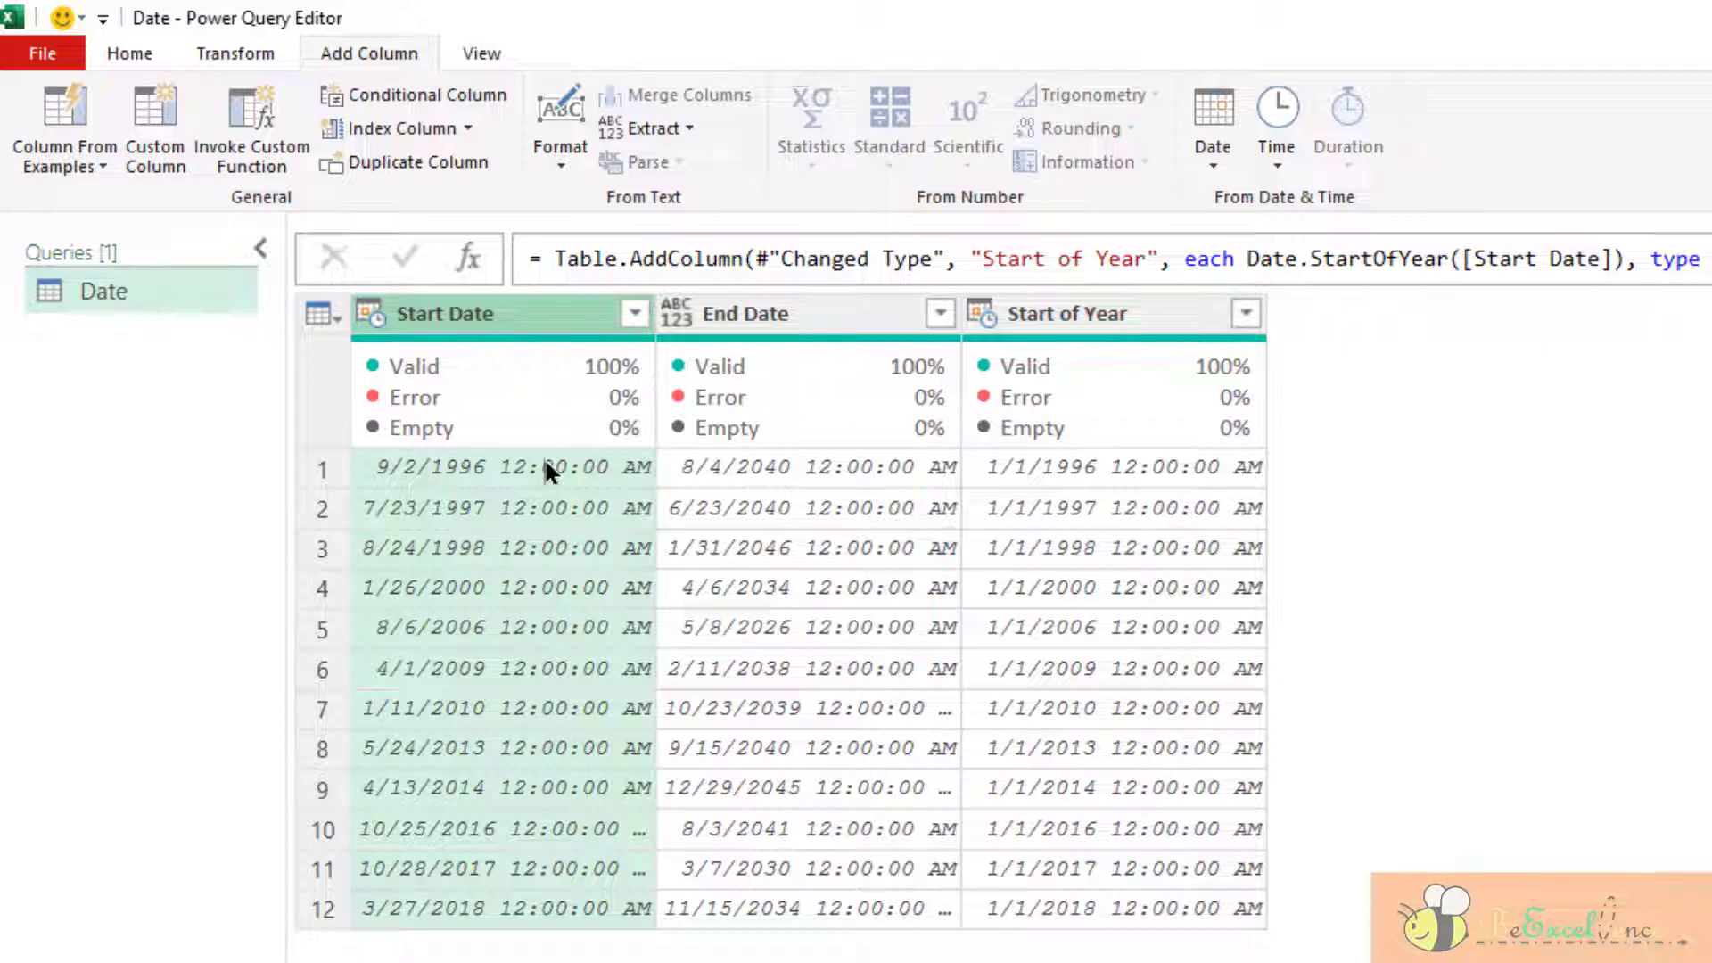
{"action": "left_click", "coordinate": [1218, 164]}
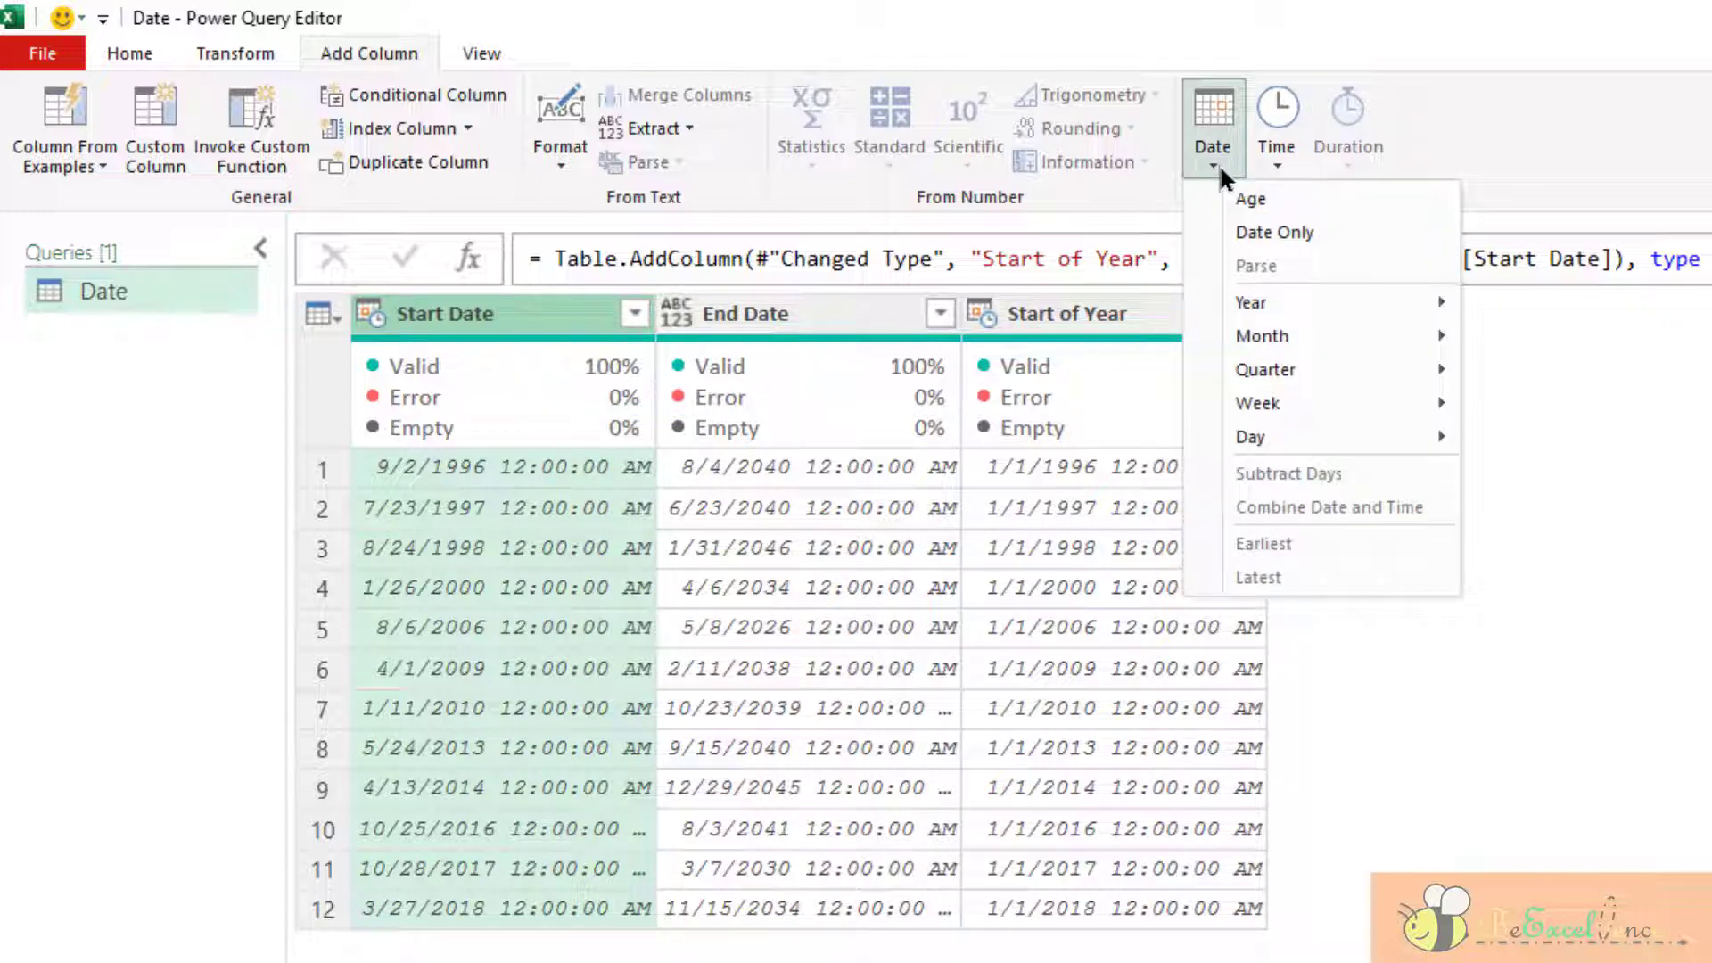
{"action": "mouse_move", "coordinate": [1249, 303]}
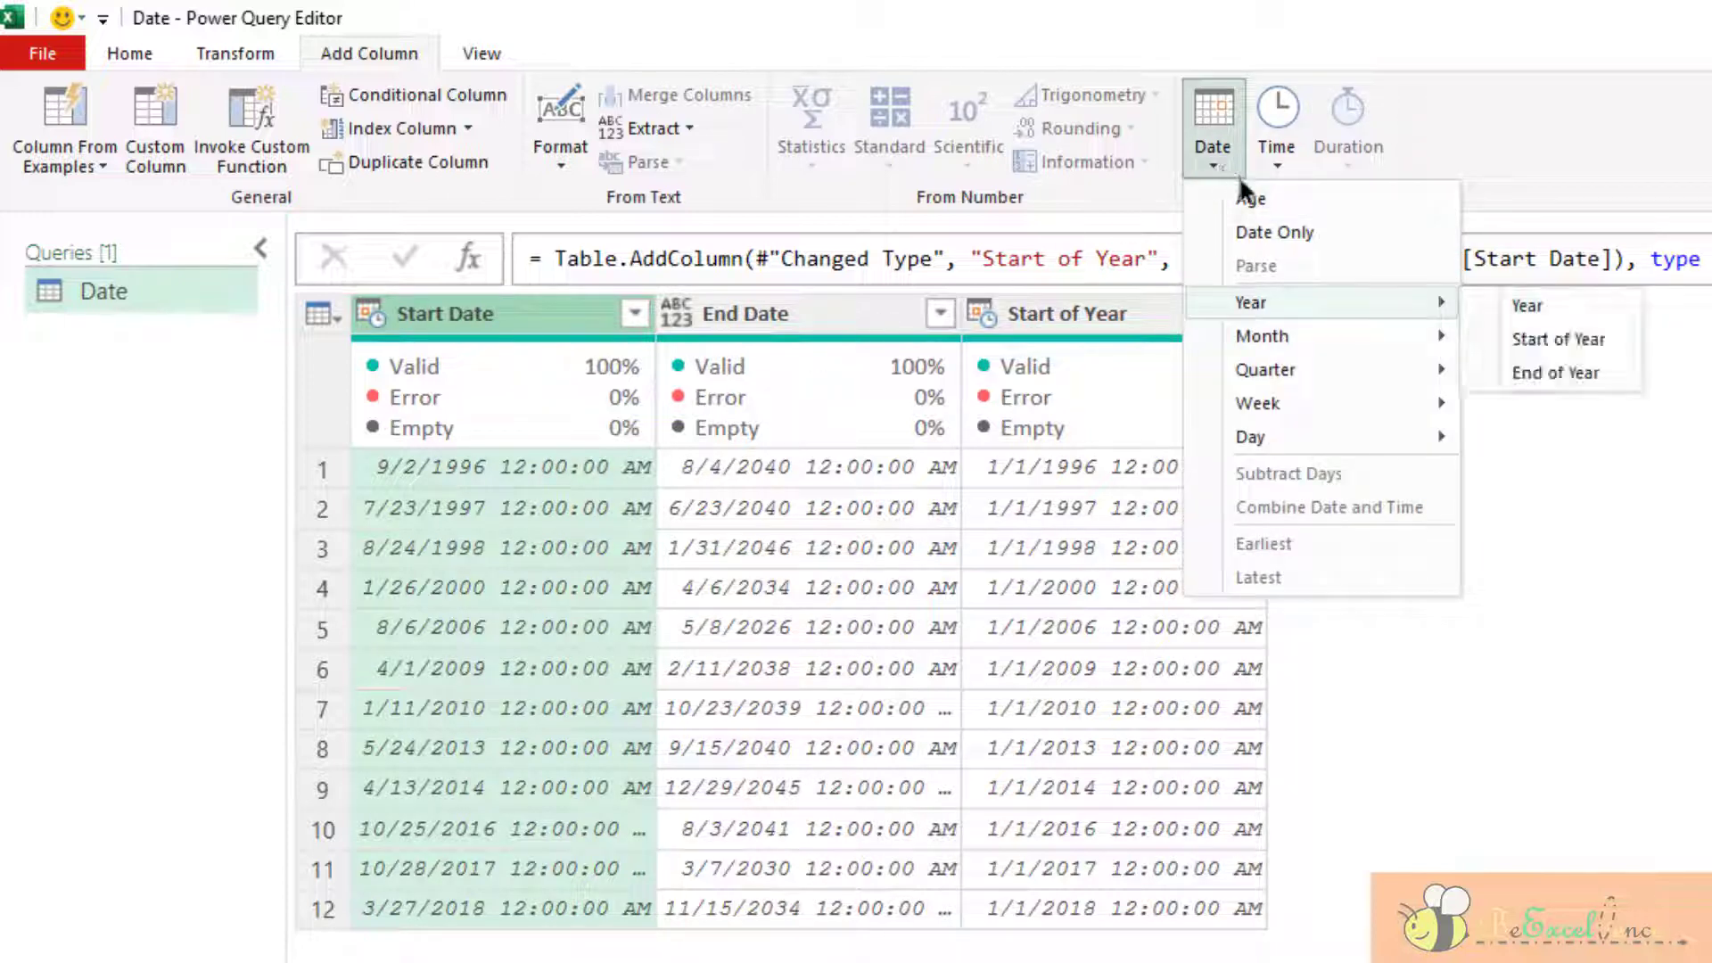
{"action": "left_click", "coordinate": [1573, 372]}
{"action": "left_click", "coordinate": [1408, 467]}
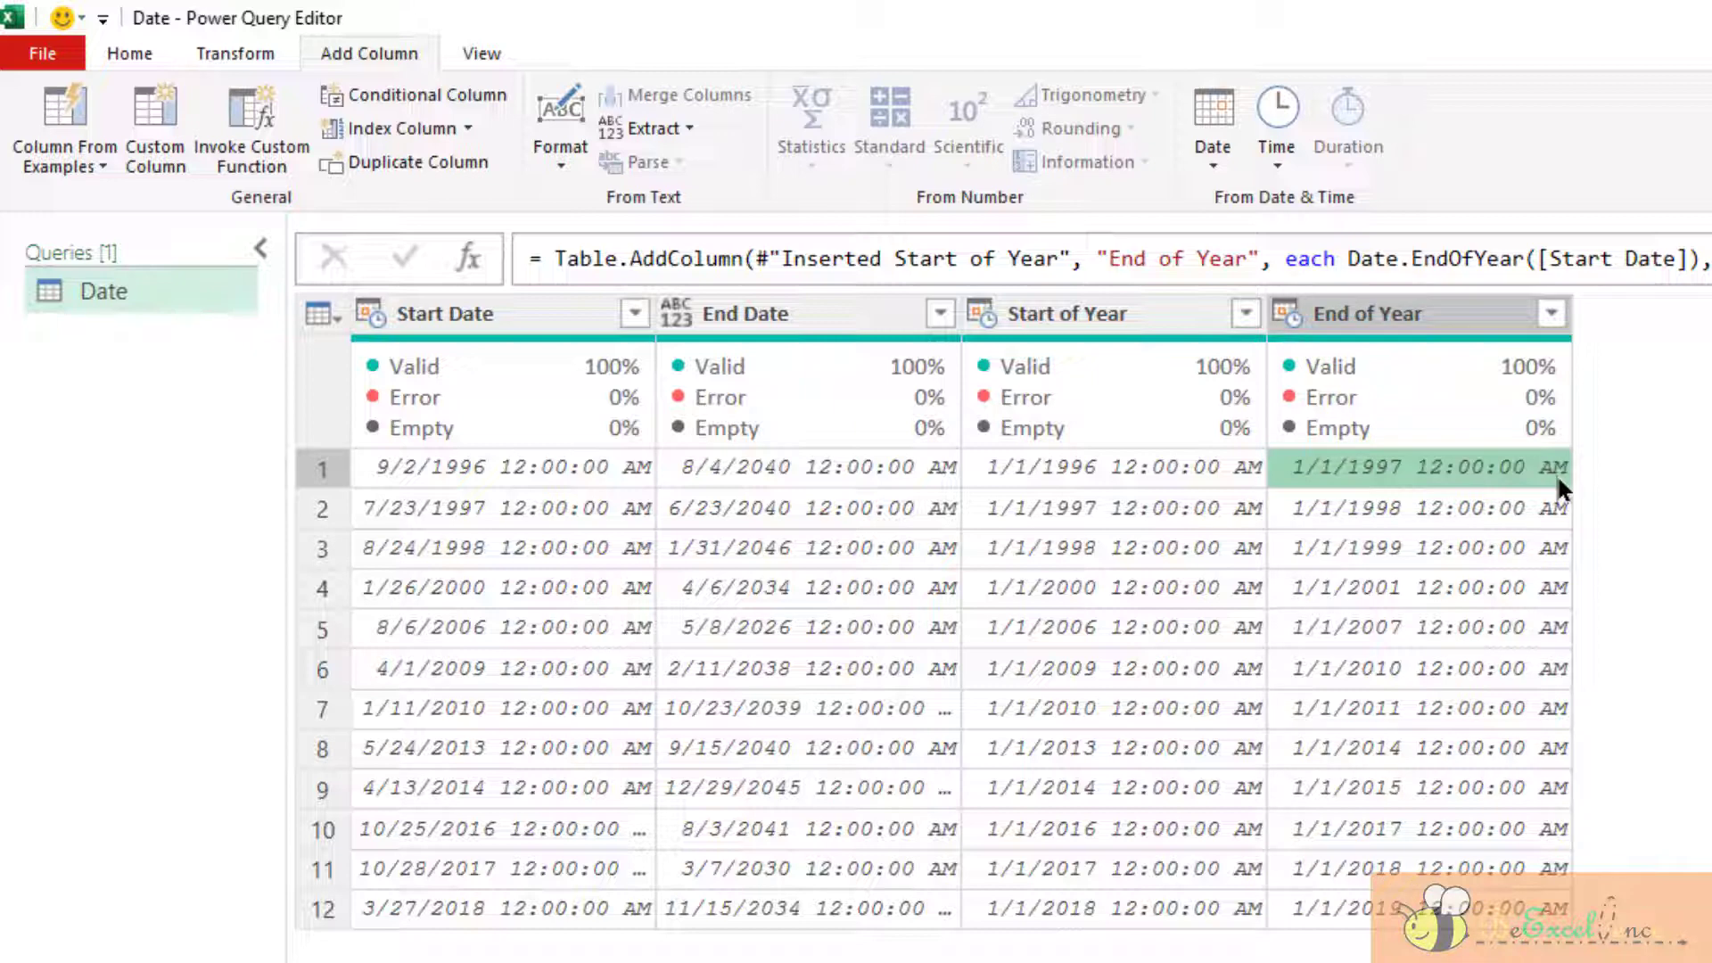
Change the End of Year column to the Date type so it shows each year's 12/31
{"action": "left_click", "coordinate": [1388, 306]}
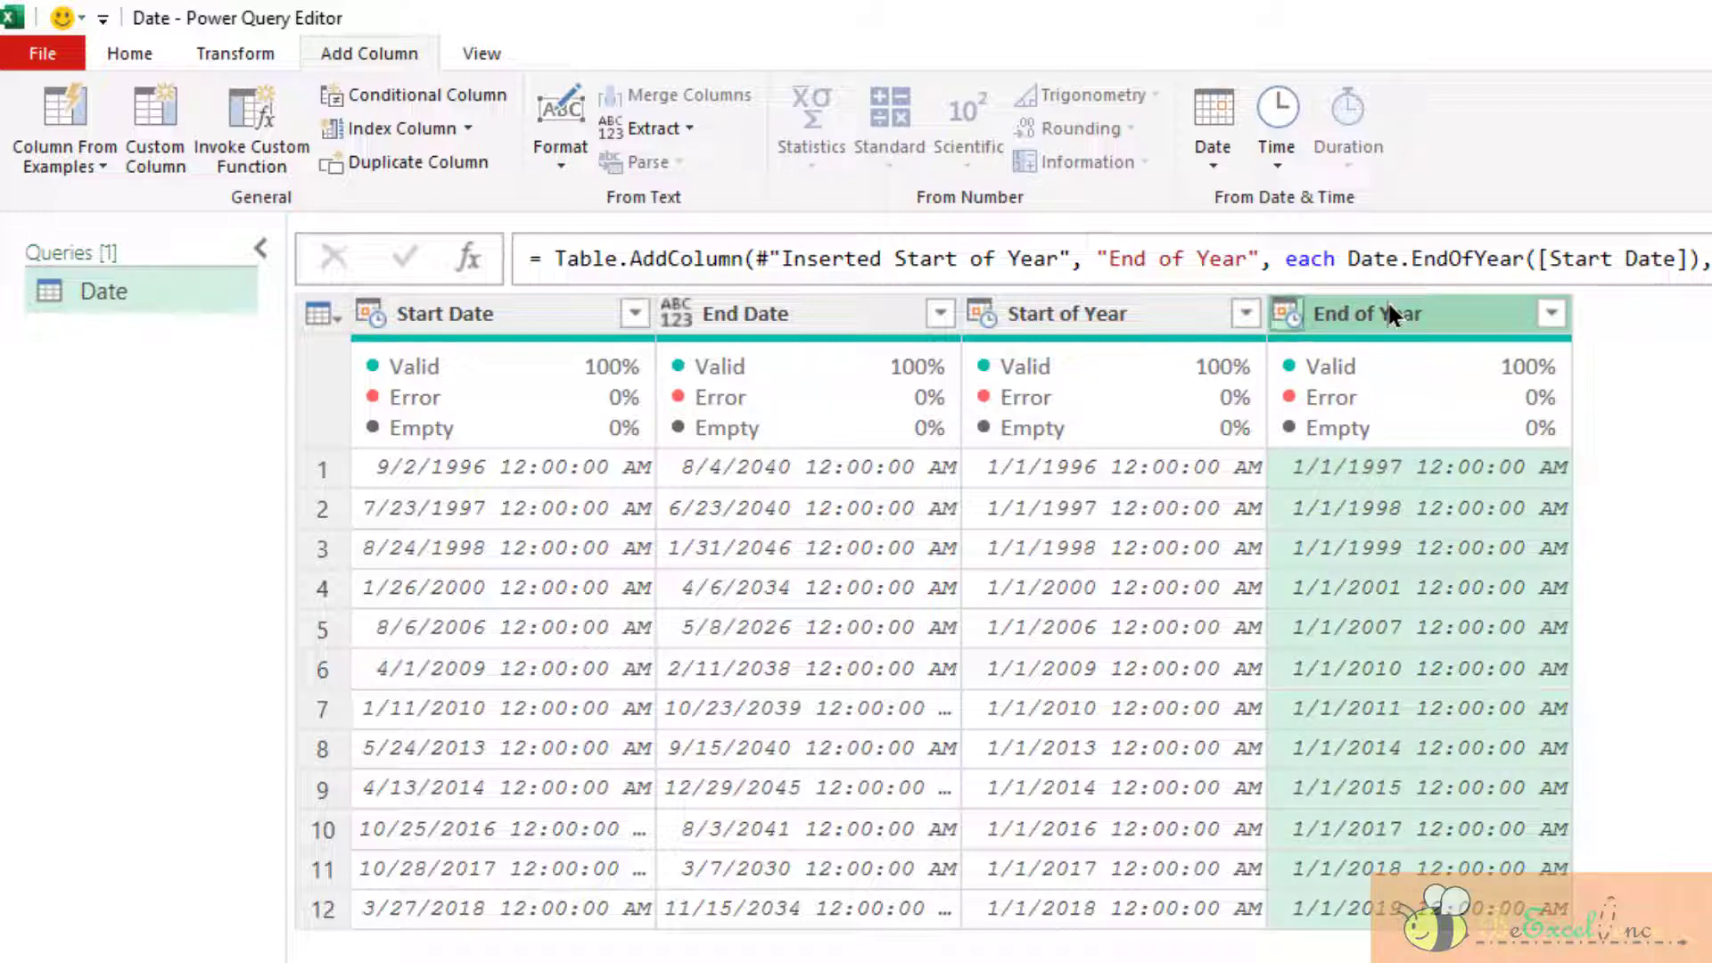
{"action": "left_click", "coordinate": [1286, 315]}
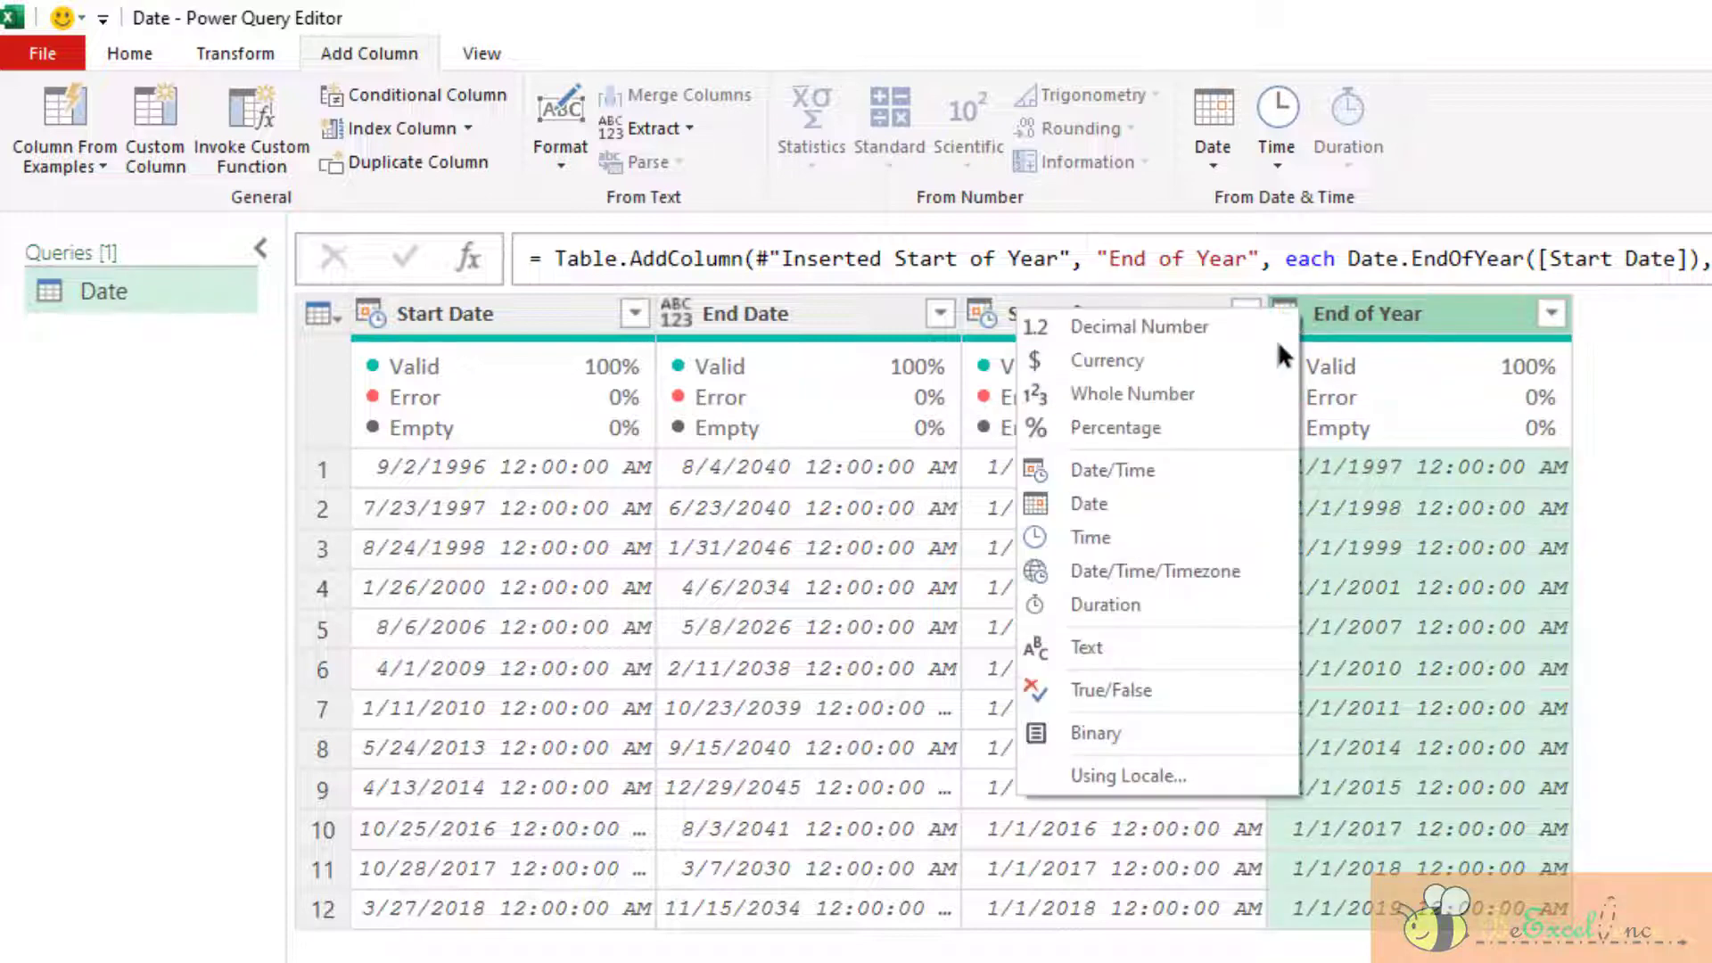
{"action": "left_click", "coordinate": [1242, 504]}
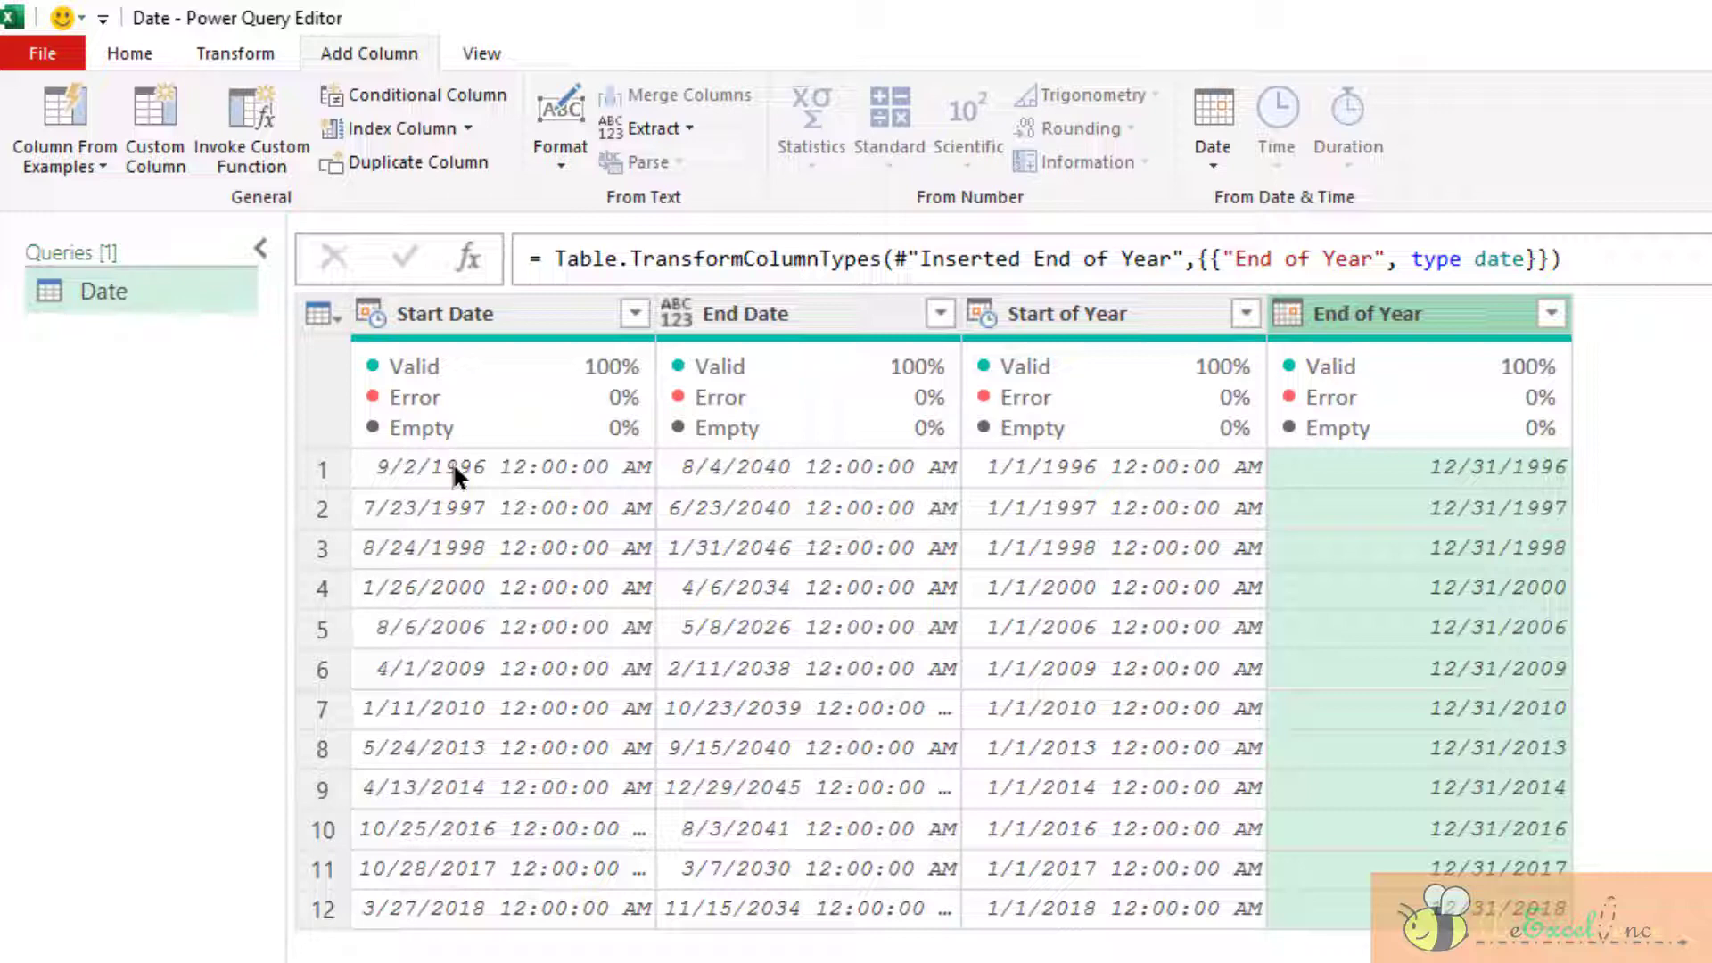
{"action": "left_click", "coordinate": [517, 317]}
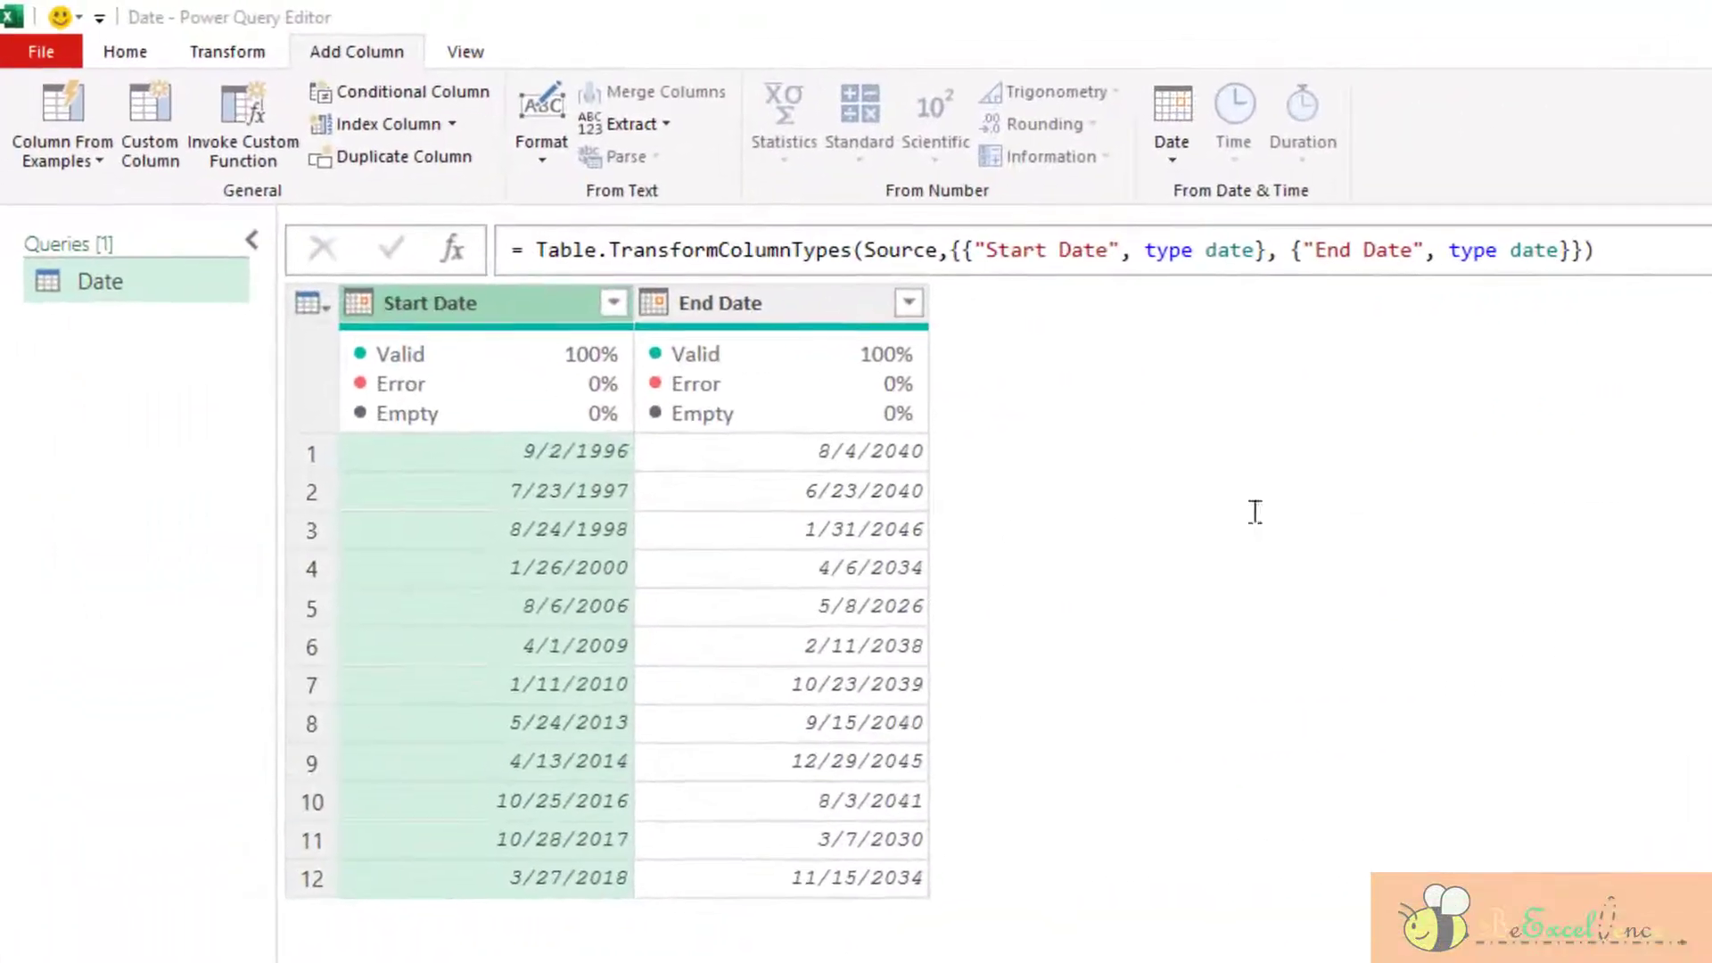
Add a Month column and undo it, then add Start of Month and End of Month columns from Start Date
{"action": "left_click", "coordinate": [1193, 163]}
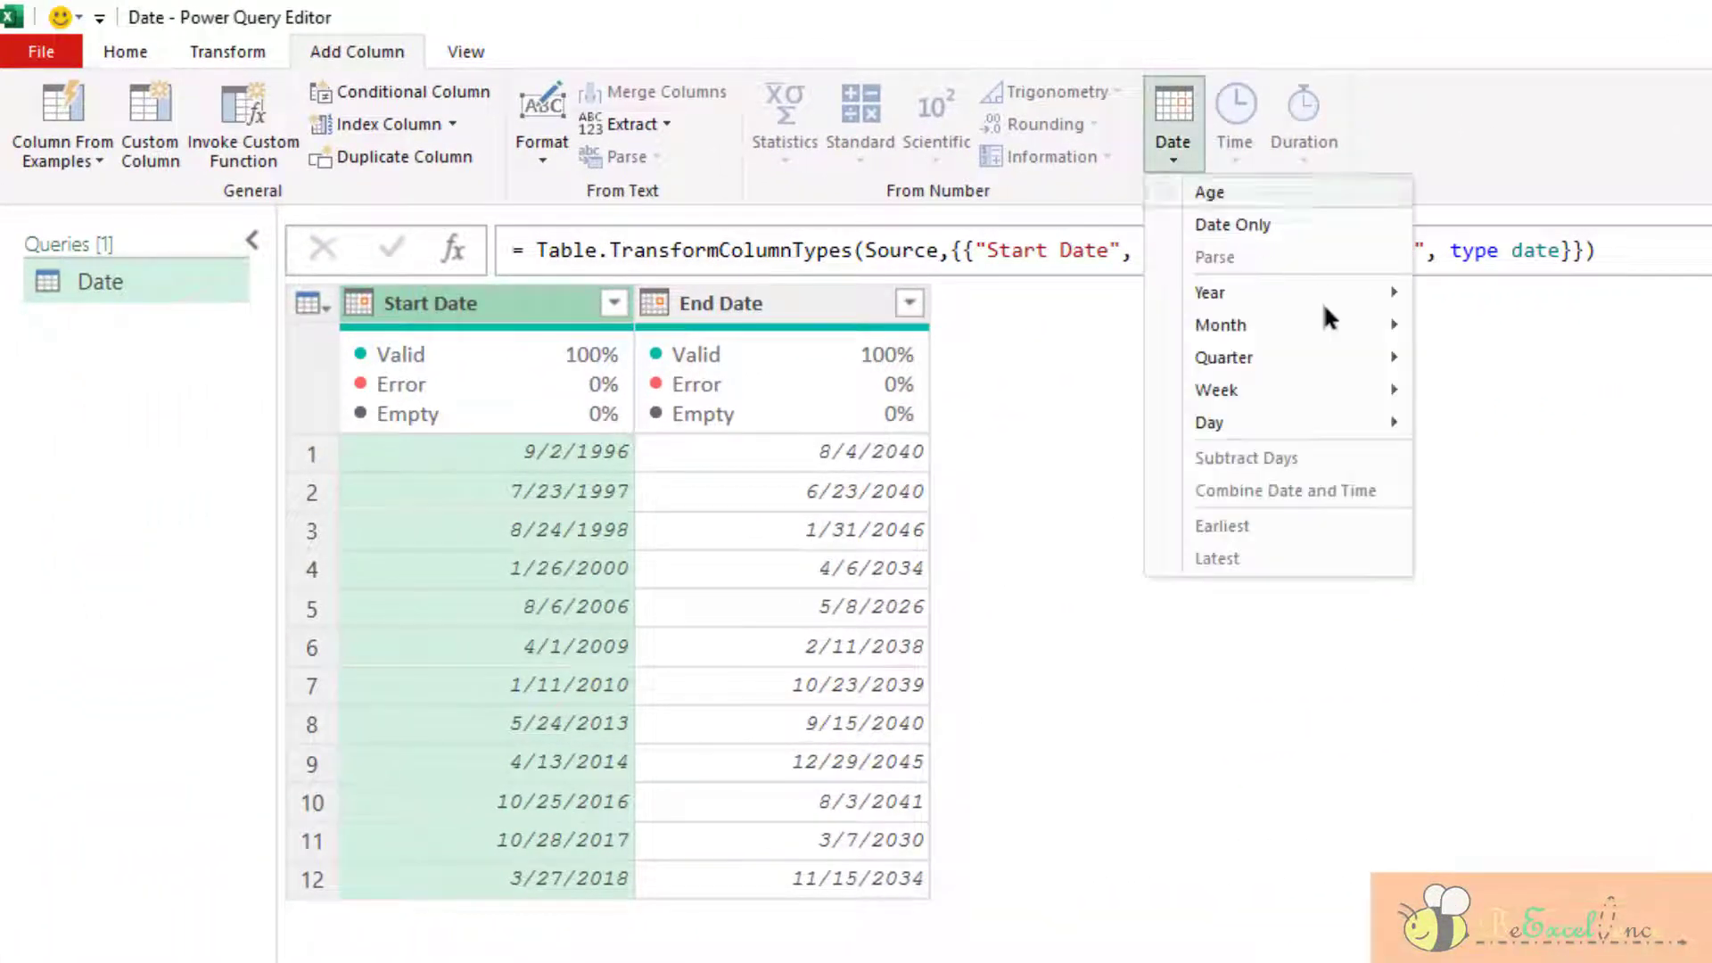
{"action": "mouse_move", "coordinate": [1340, 324]}
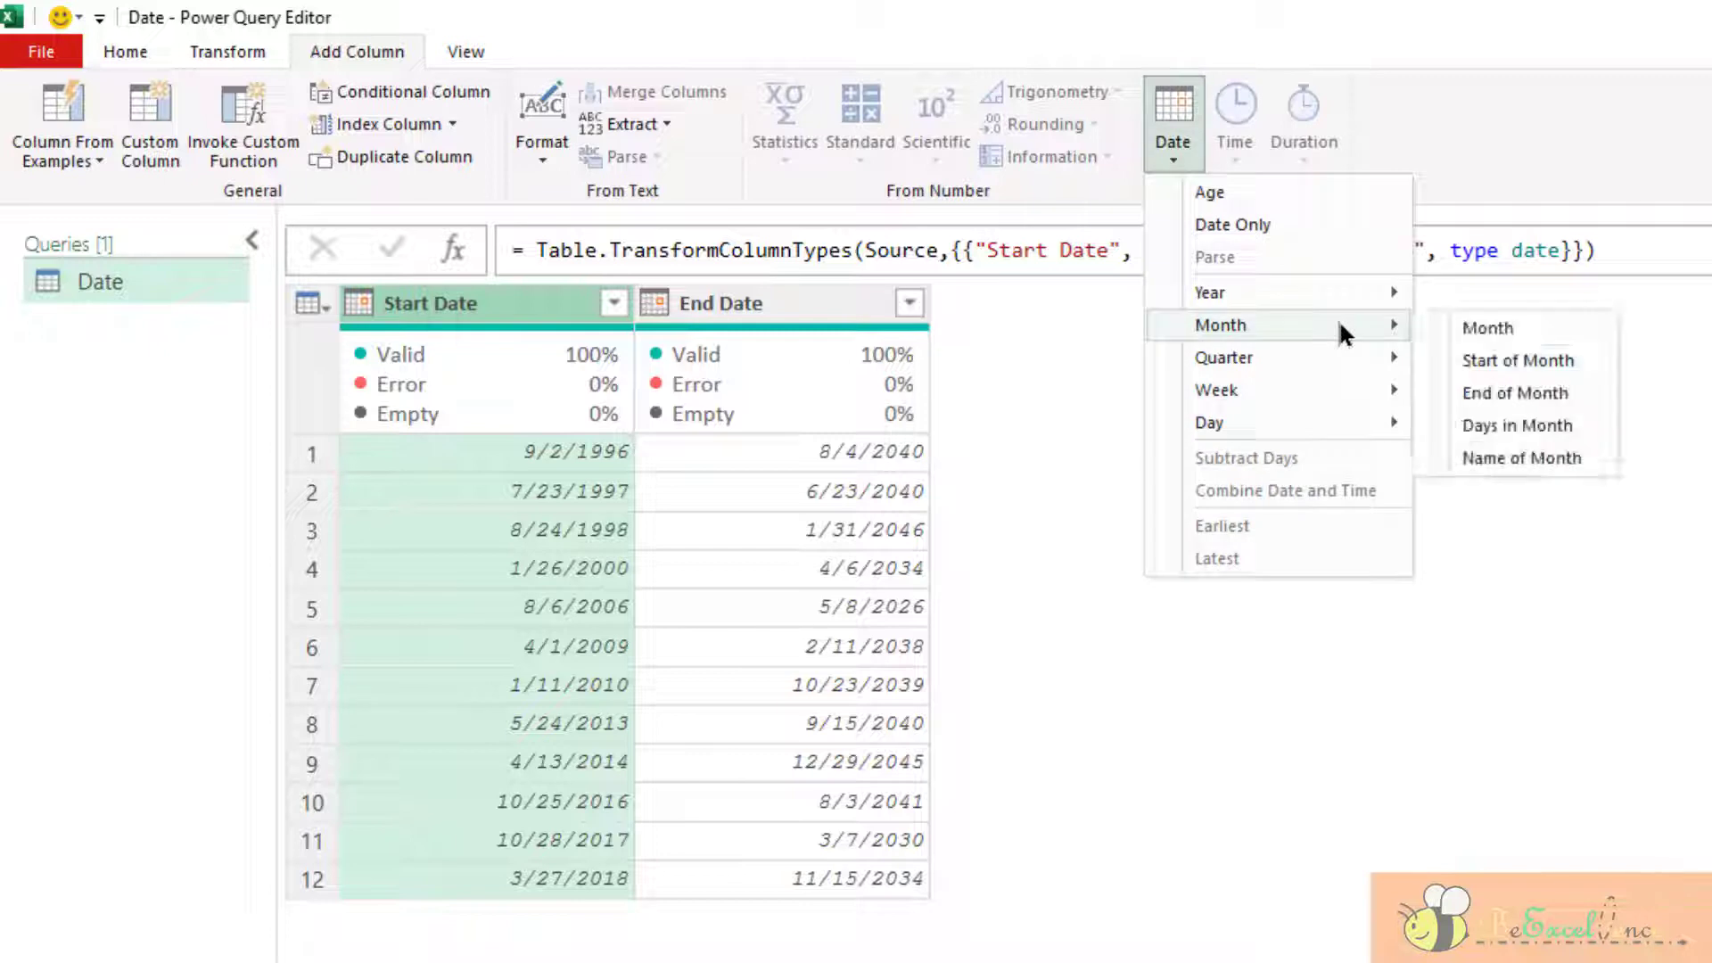
{"action": "left_click", "coordinate": [1543, 330]}
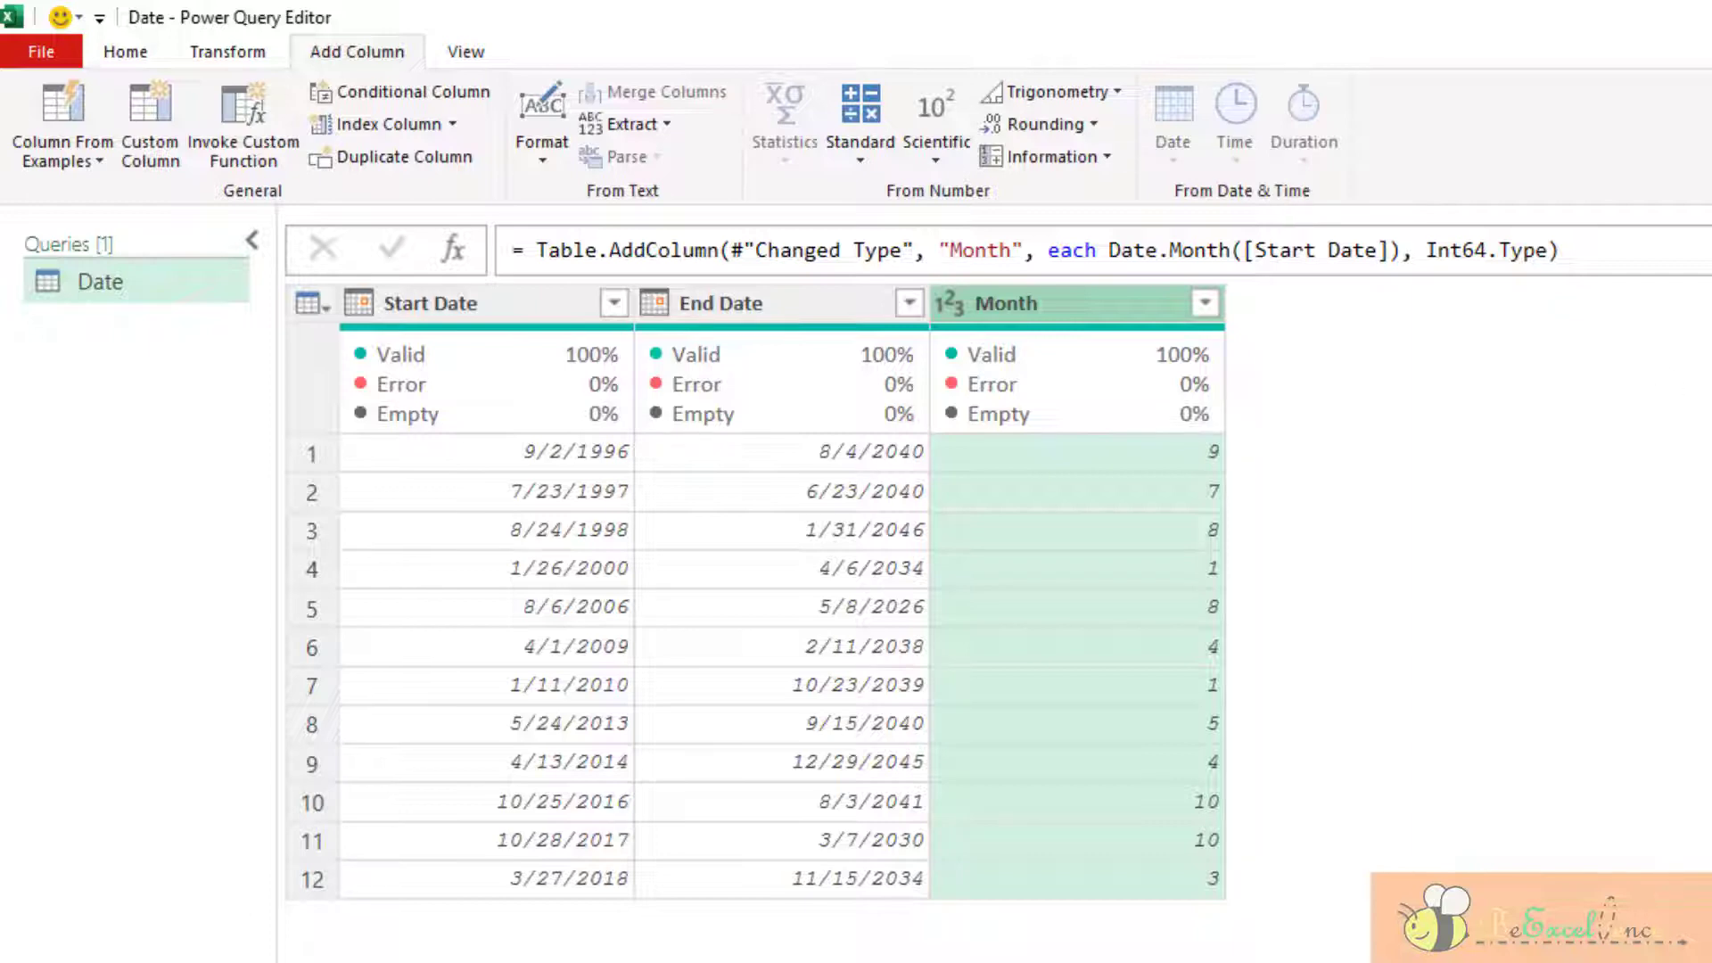
{"action": "key", "text": "ctrl+z"}
{"action": "left_click", "coordinate": [1171, 148]}
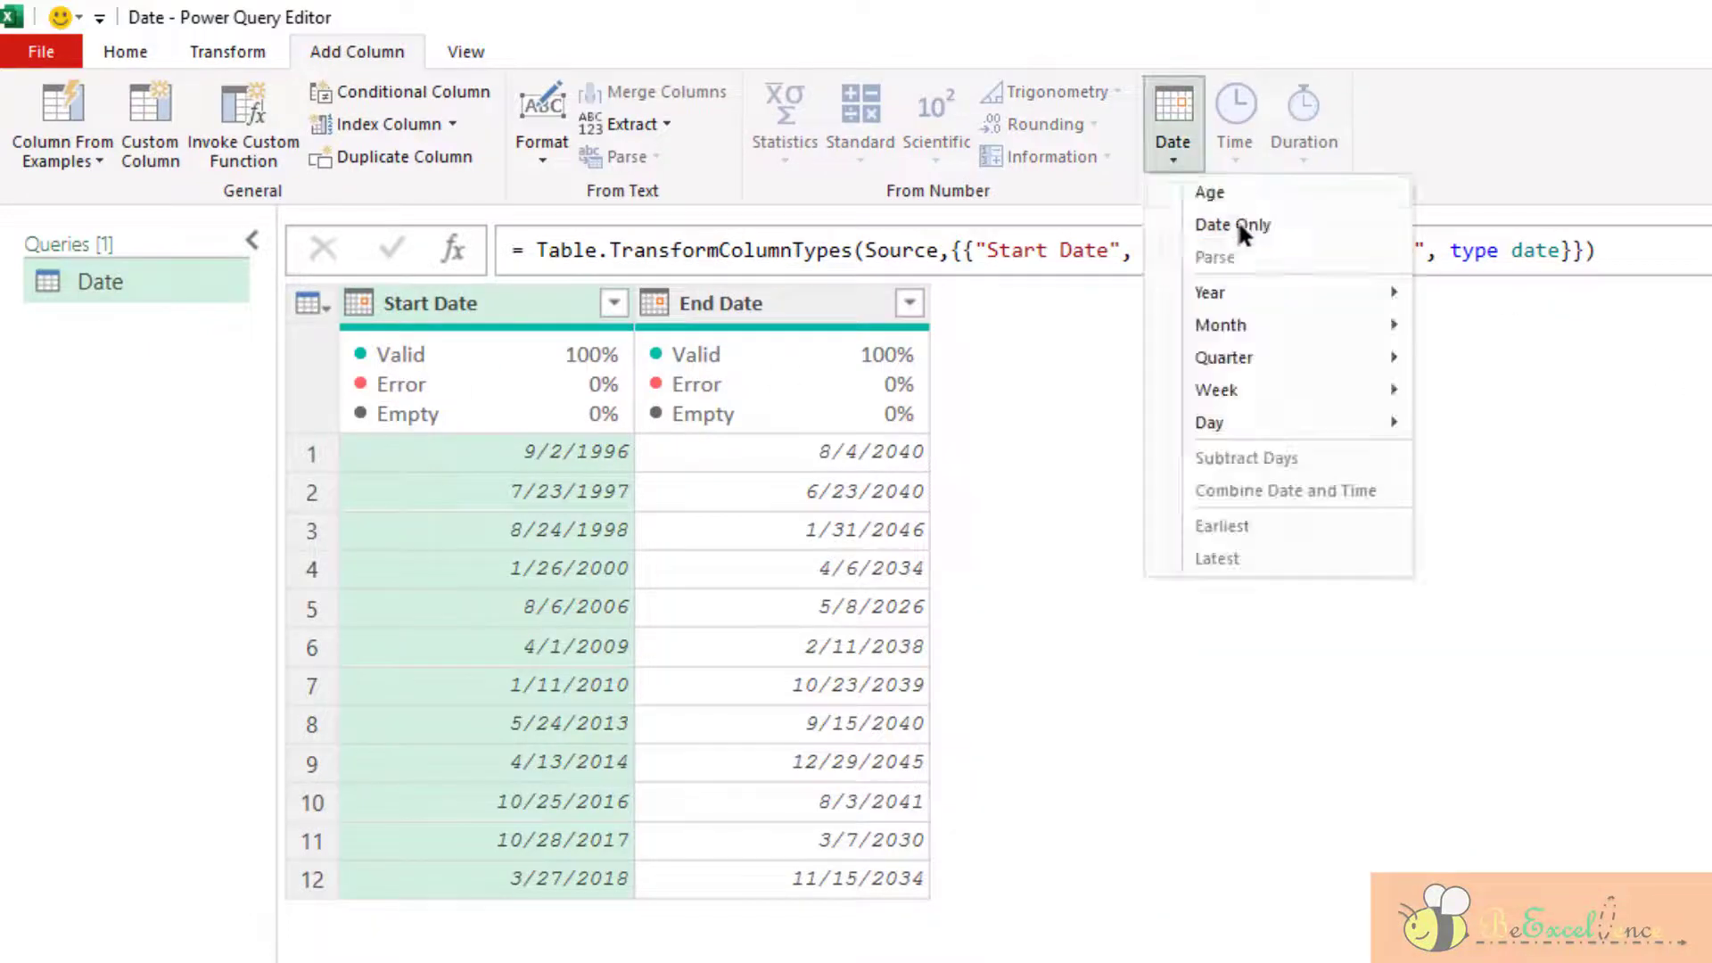
{"action": "mouse_move", "coordinate": [1337, 324]}
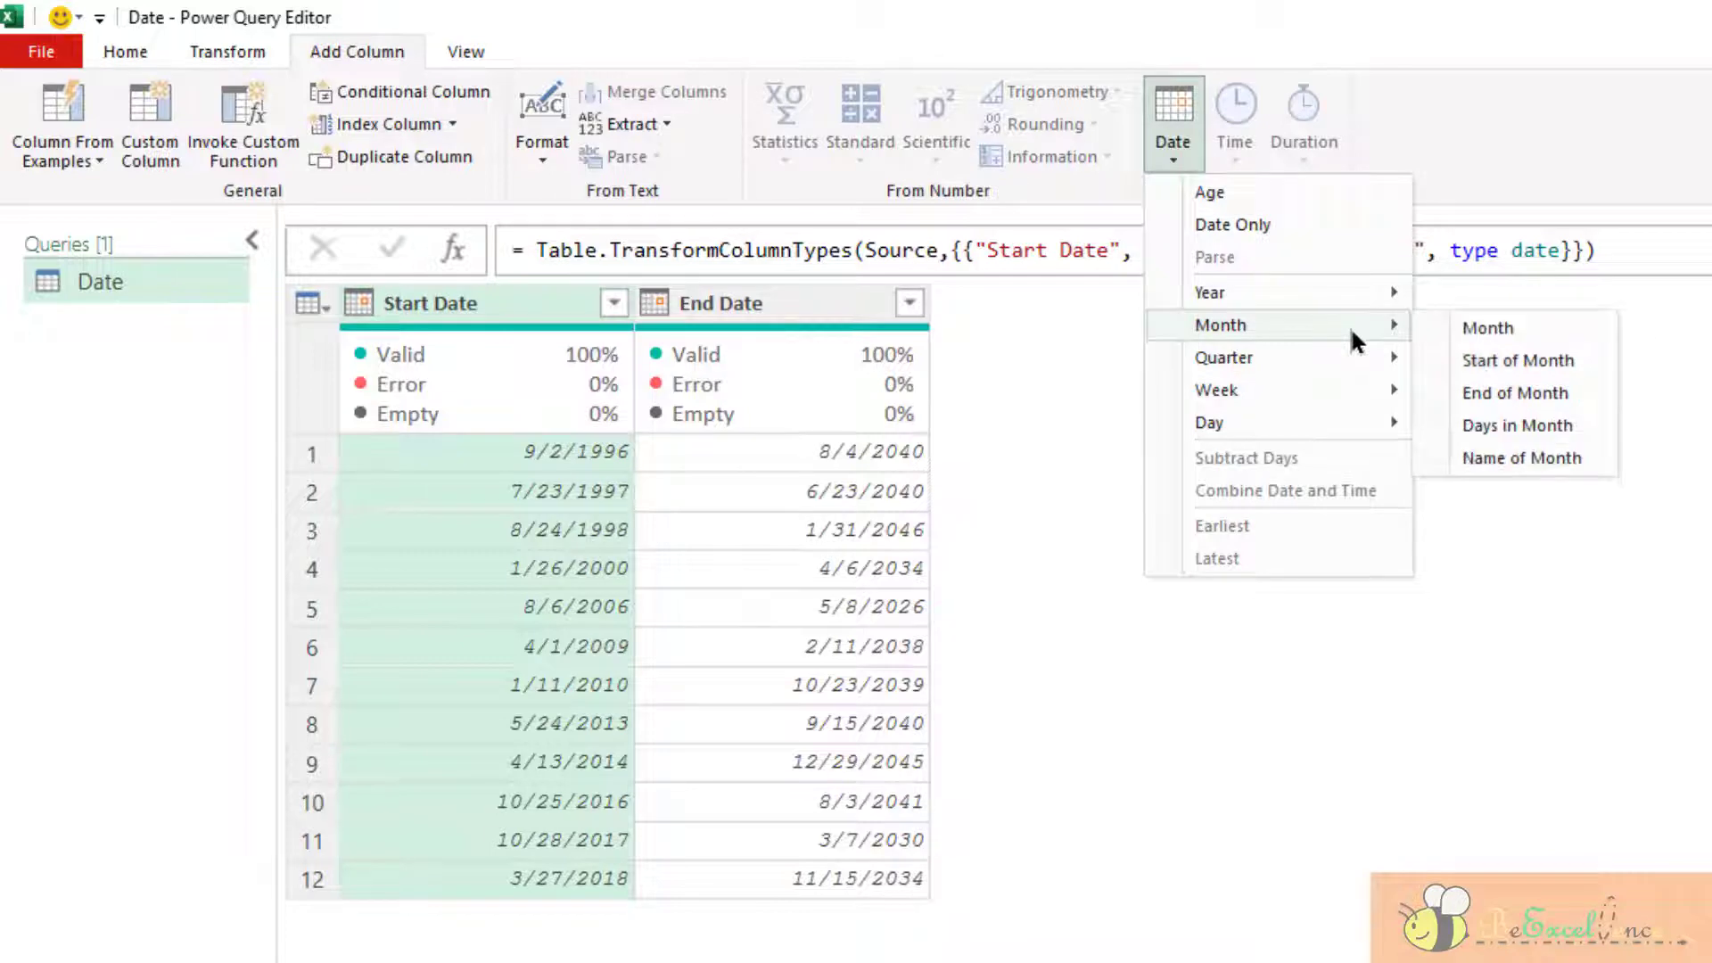
{"action": "left_click", "coordinate": [1531, 370]}
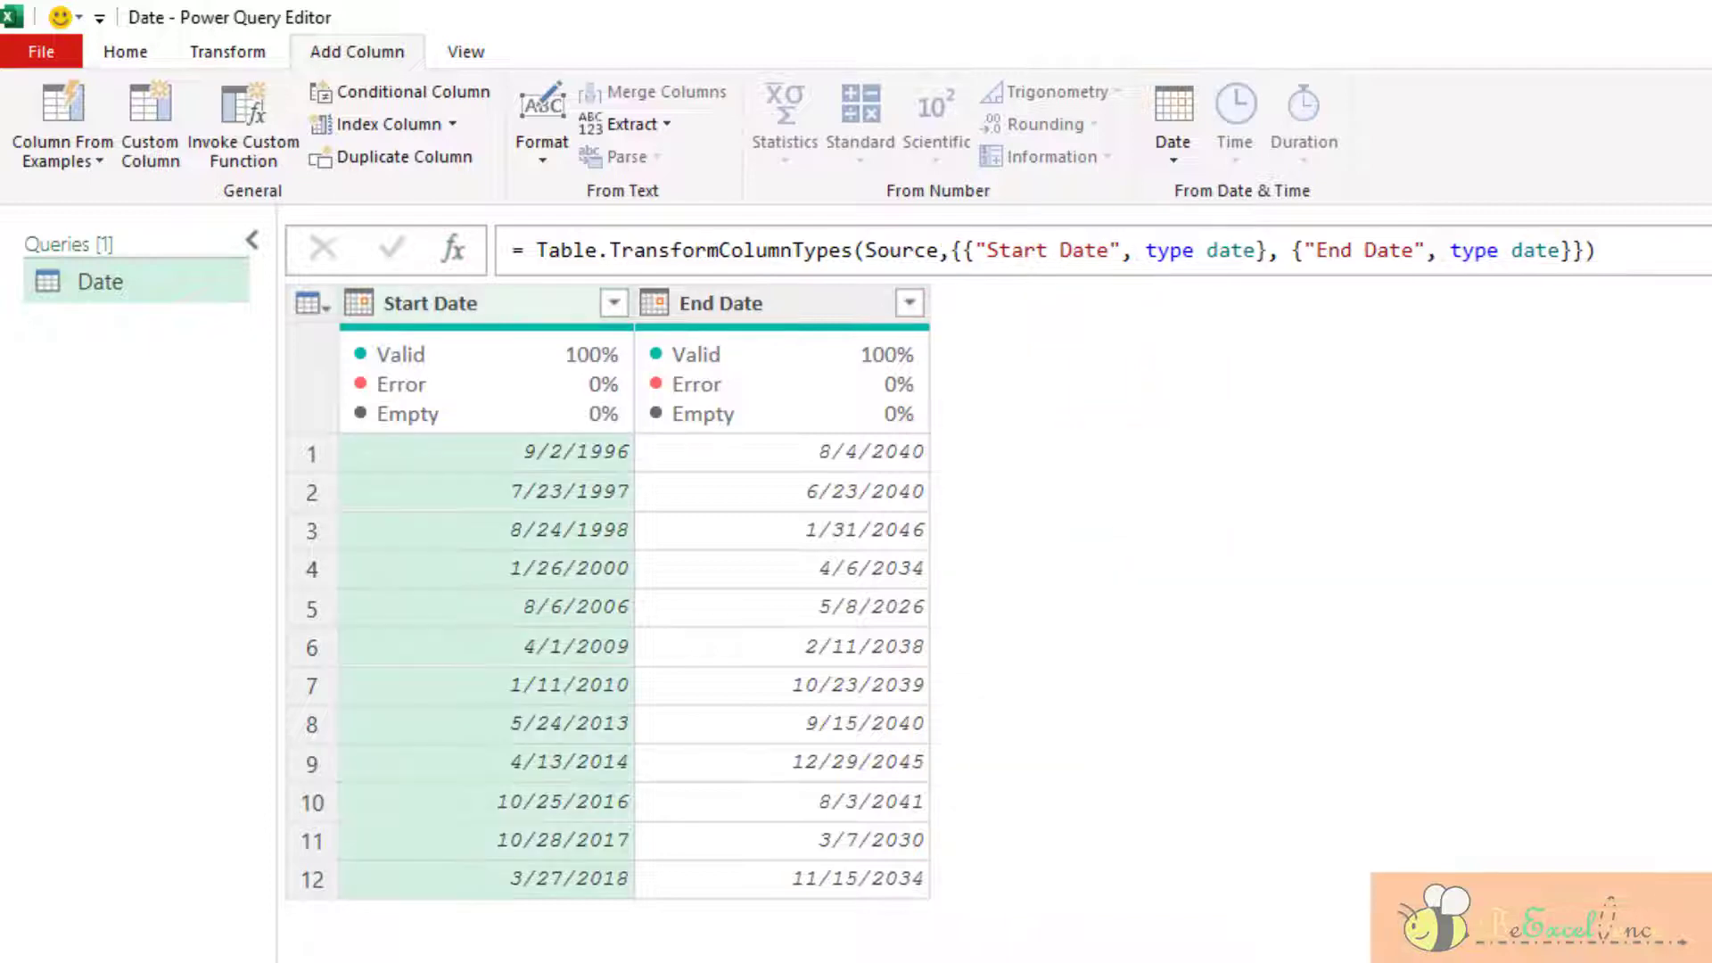
{"action": "left_click", "coordinate": [1173, 158]}
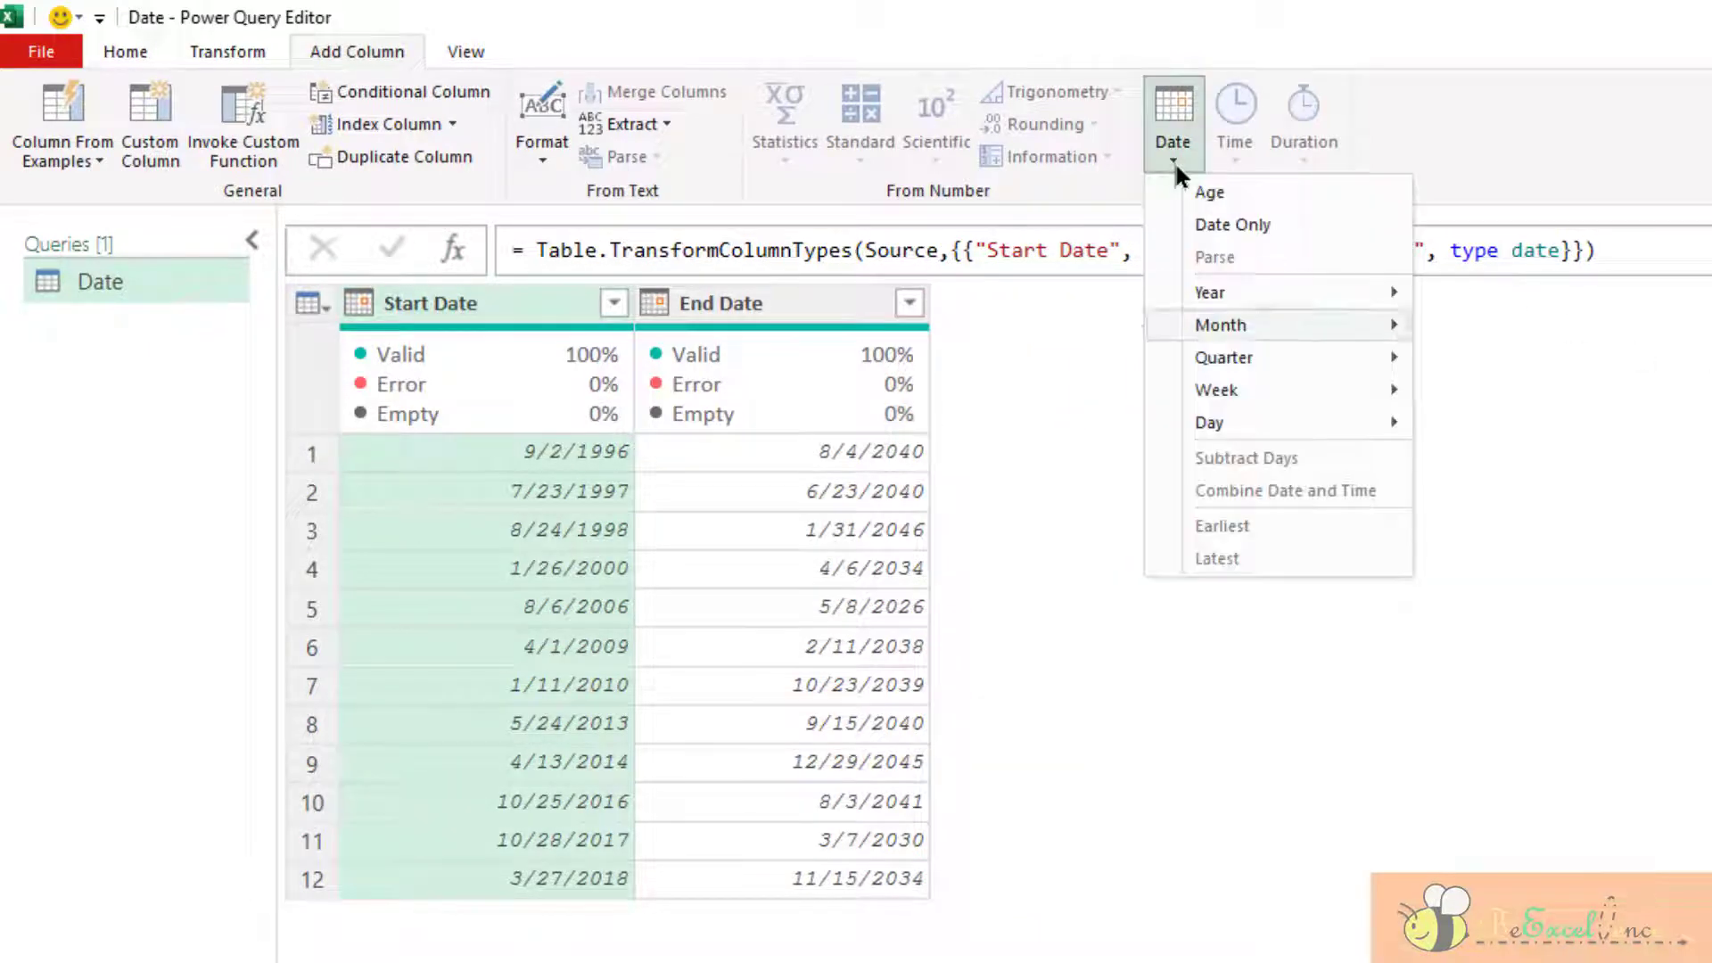
{"action": "mouse_move", "coordinate": [1391, 312]}
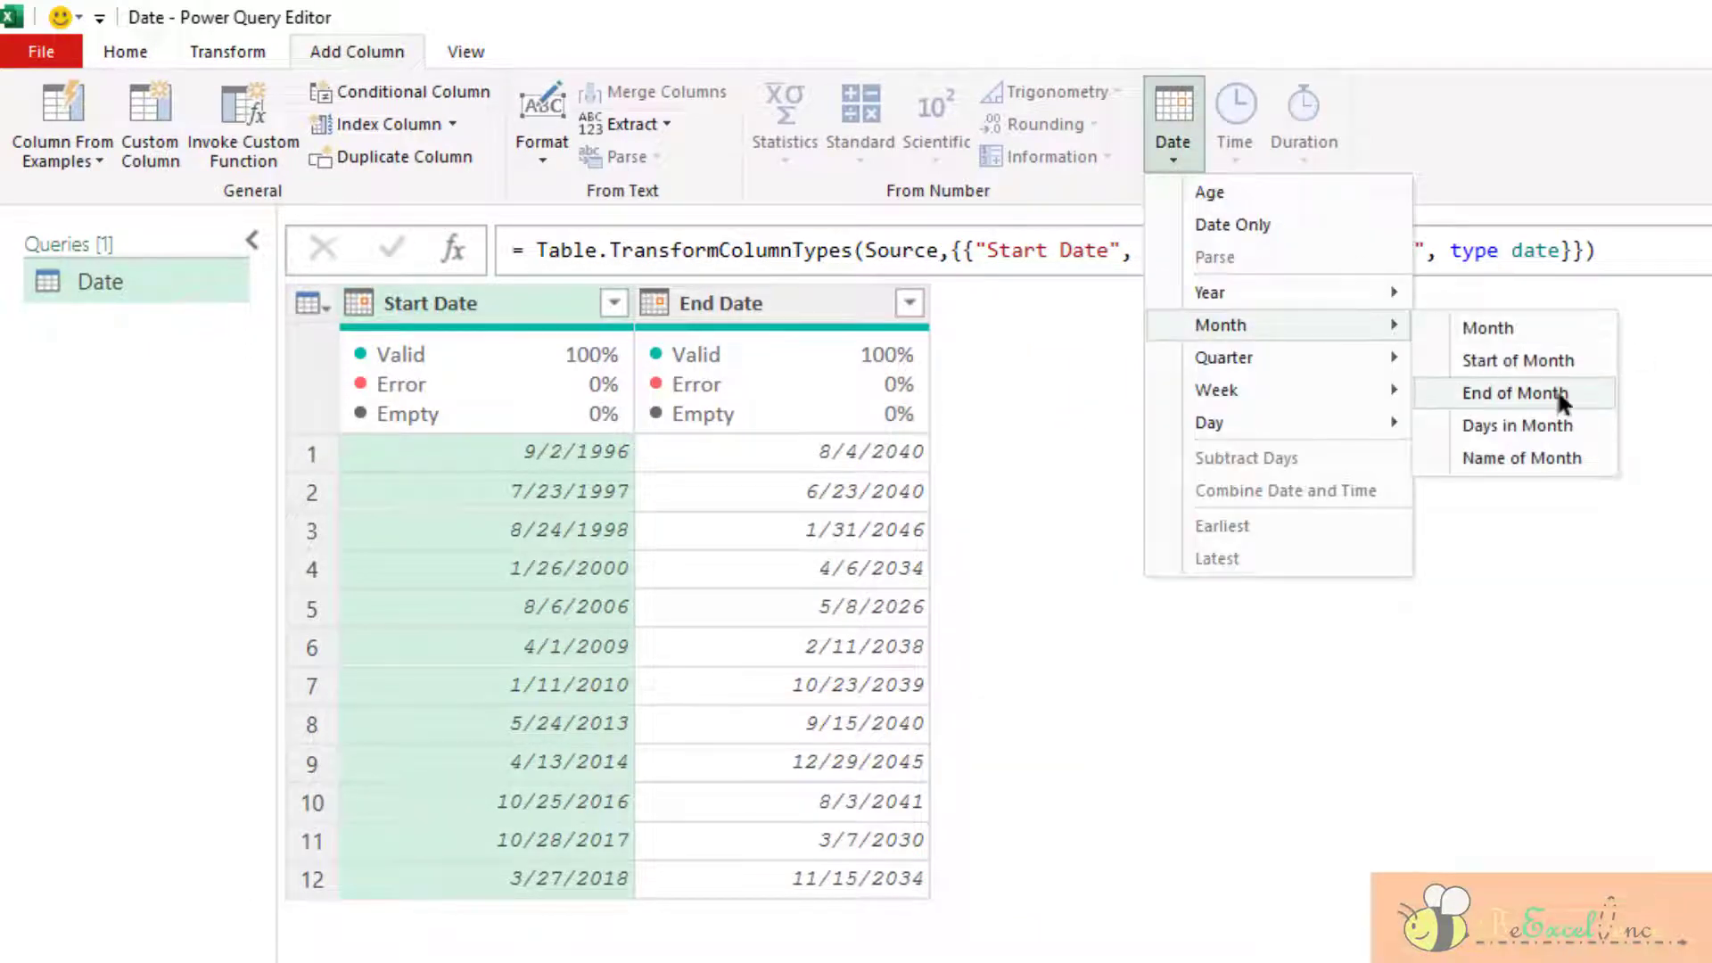
{"action": "left_click", "coordinate": [1516, 393]}
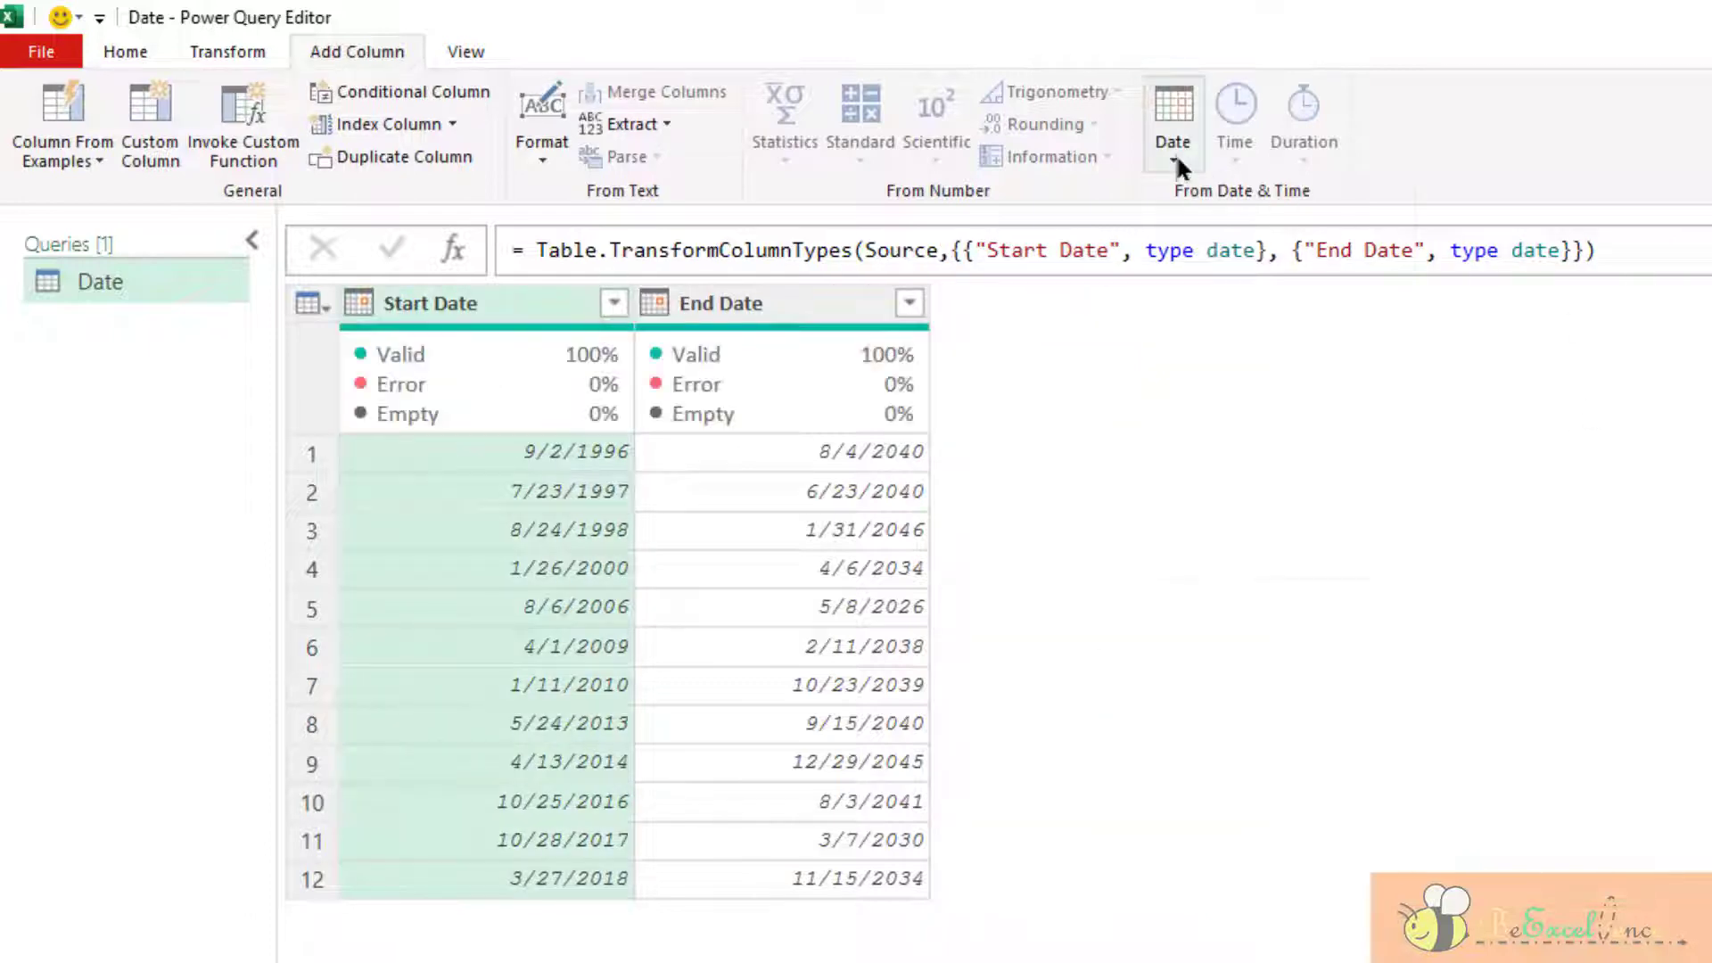
Add a Days in Month column from Start Date
{"action": "left_click", "coordinate": [1175, 152]}
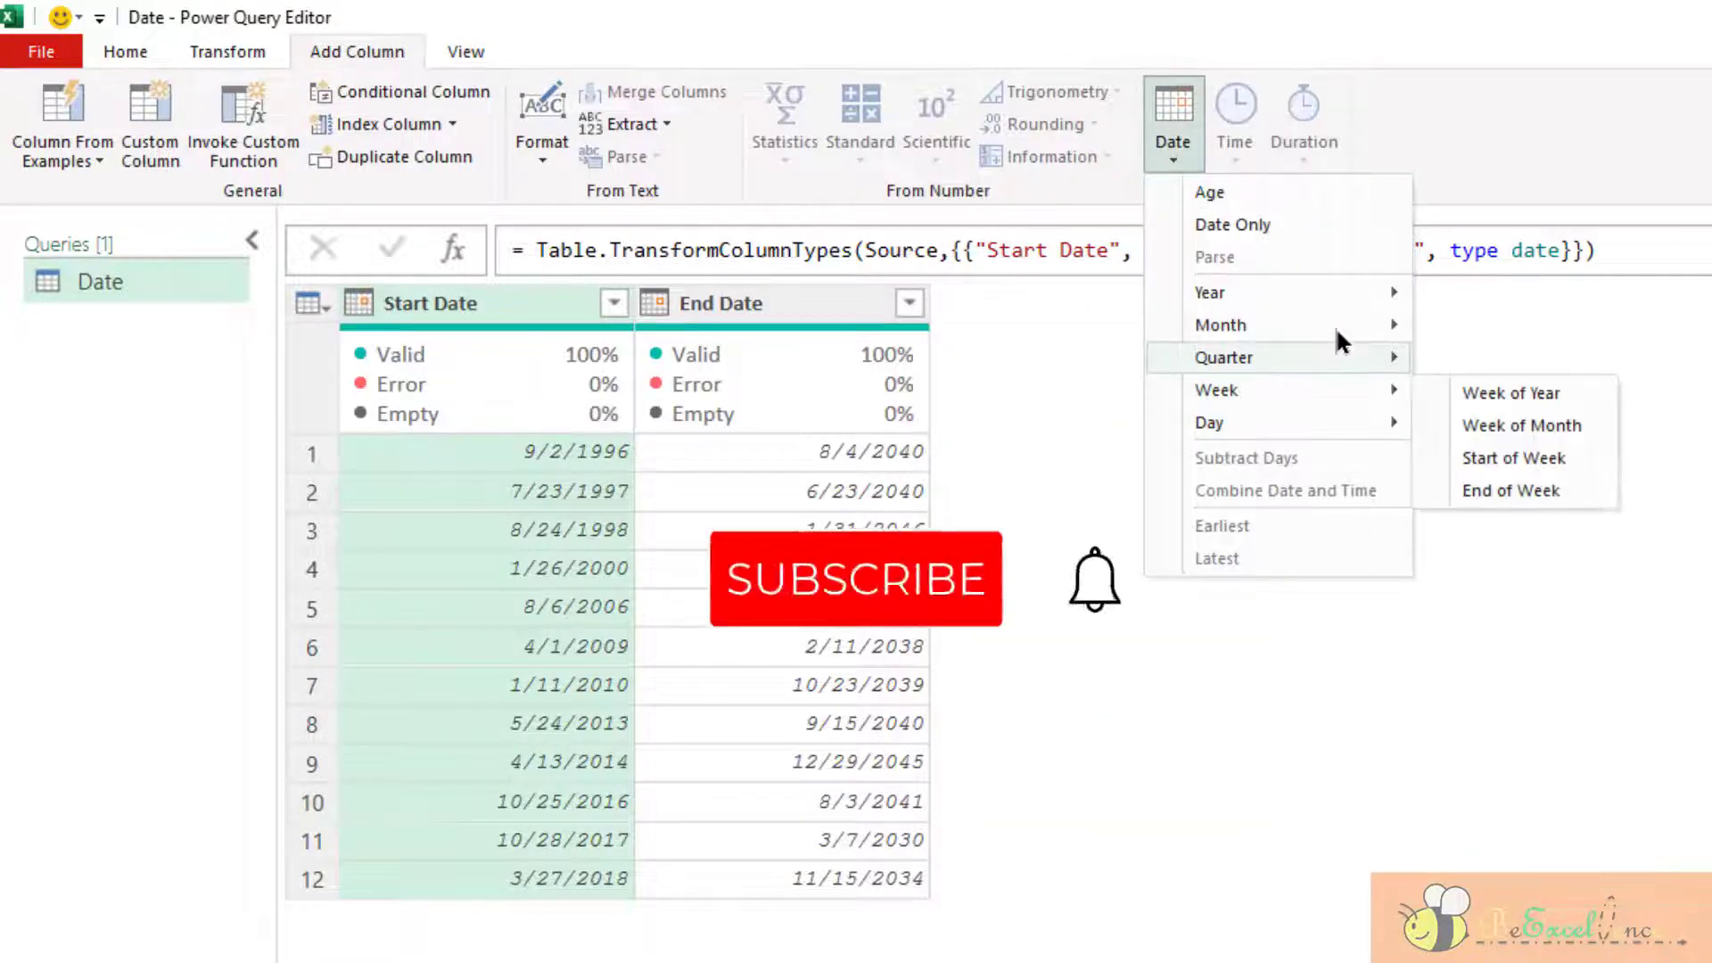
{"action": "mouse_move", "coordinate": [1334, 326]}
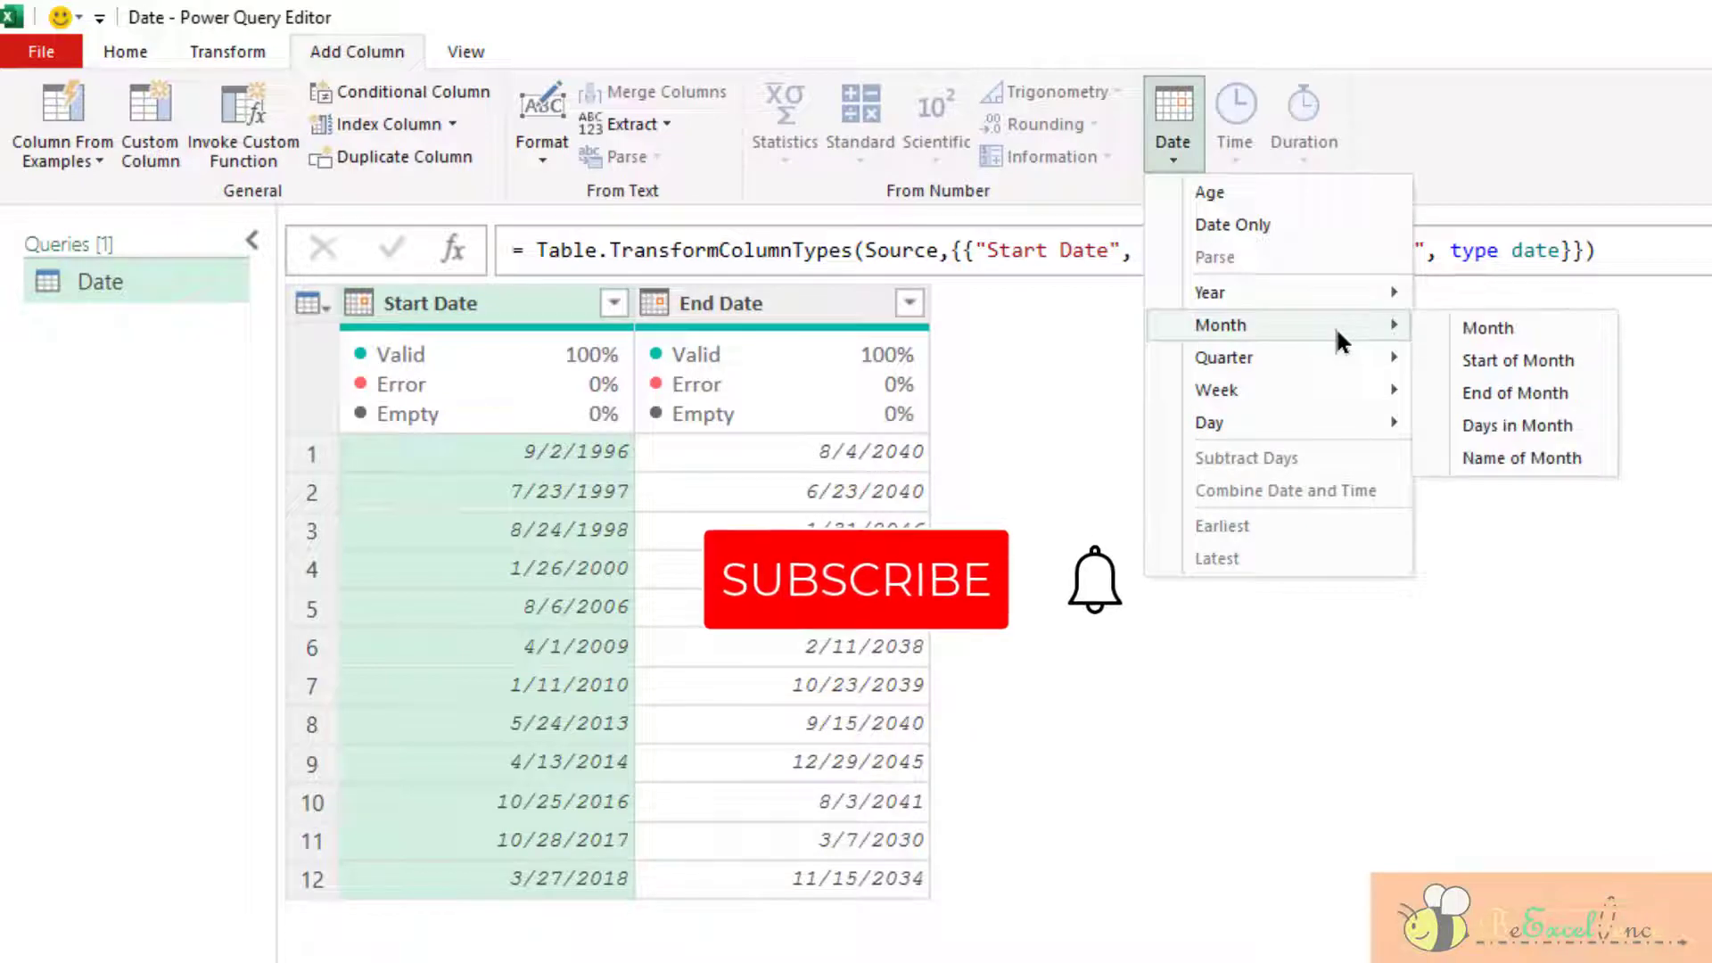
{"action": "left_click", "coordinate": [1581, 427]}
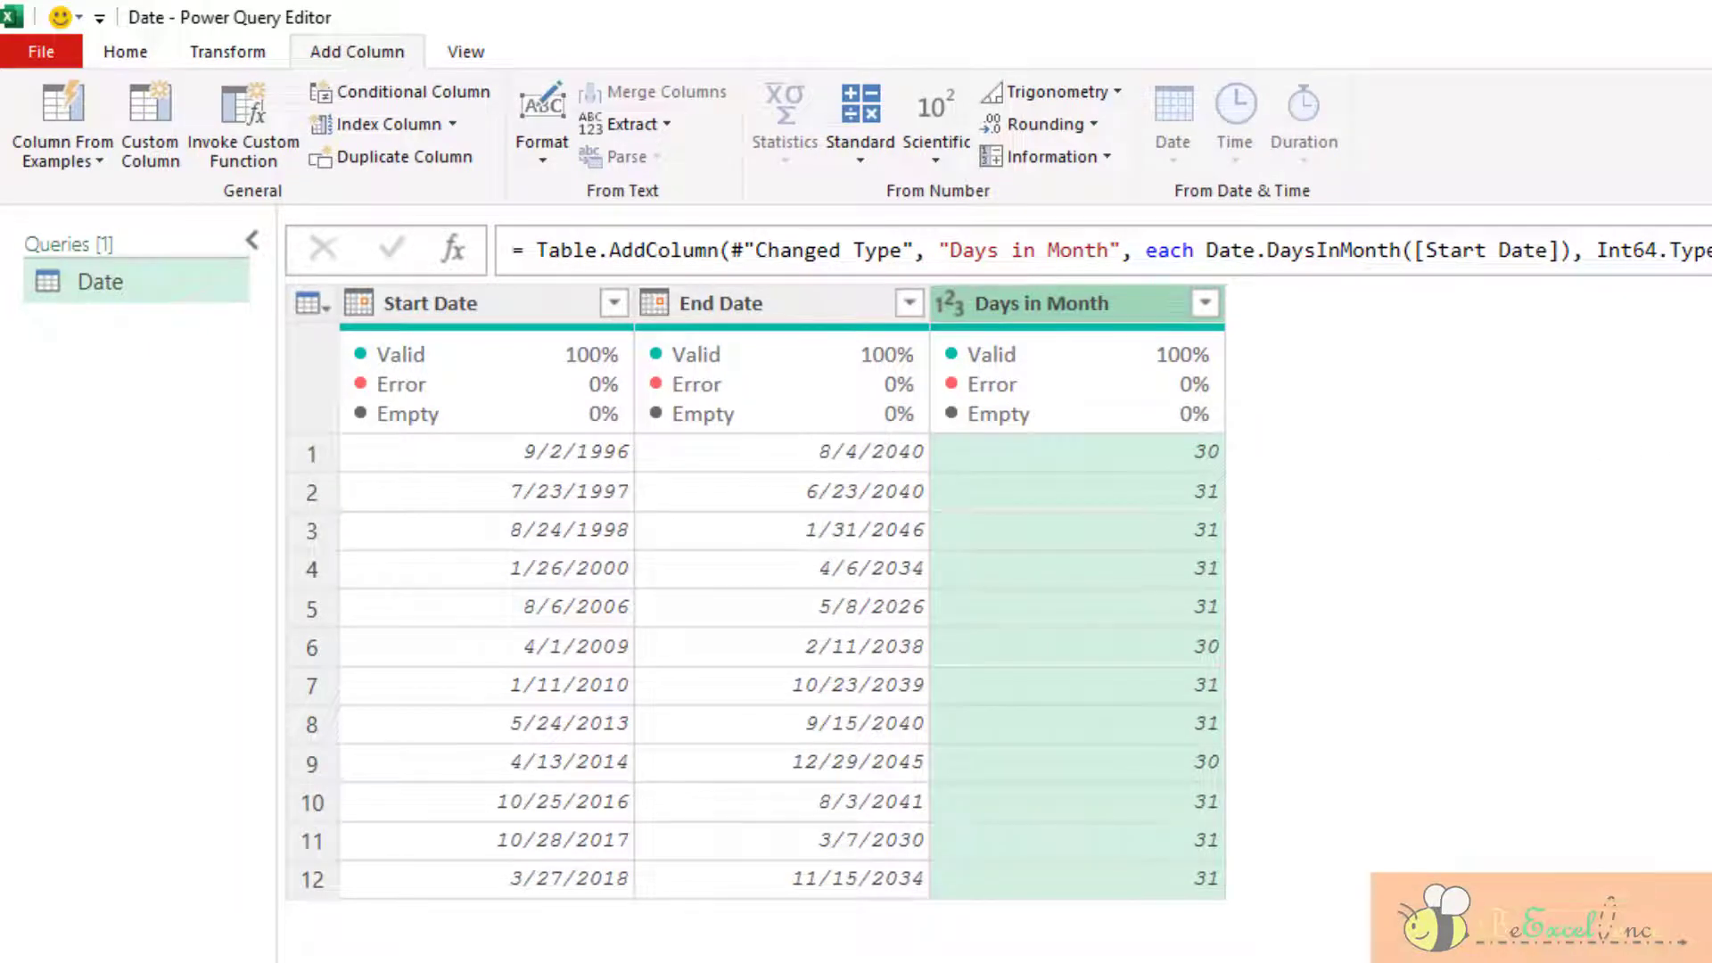
{"action": "left_click", "coordinate": [1708, 459]}
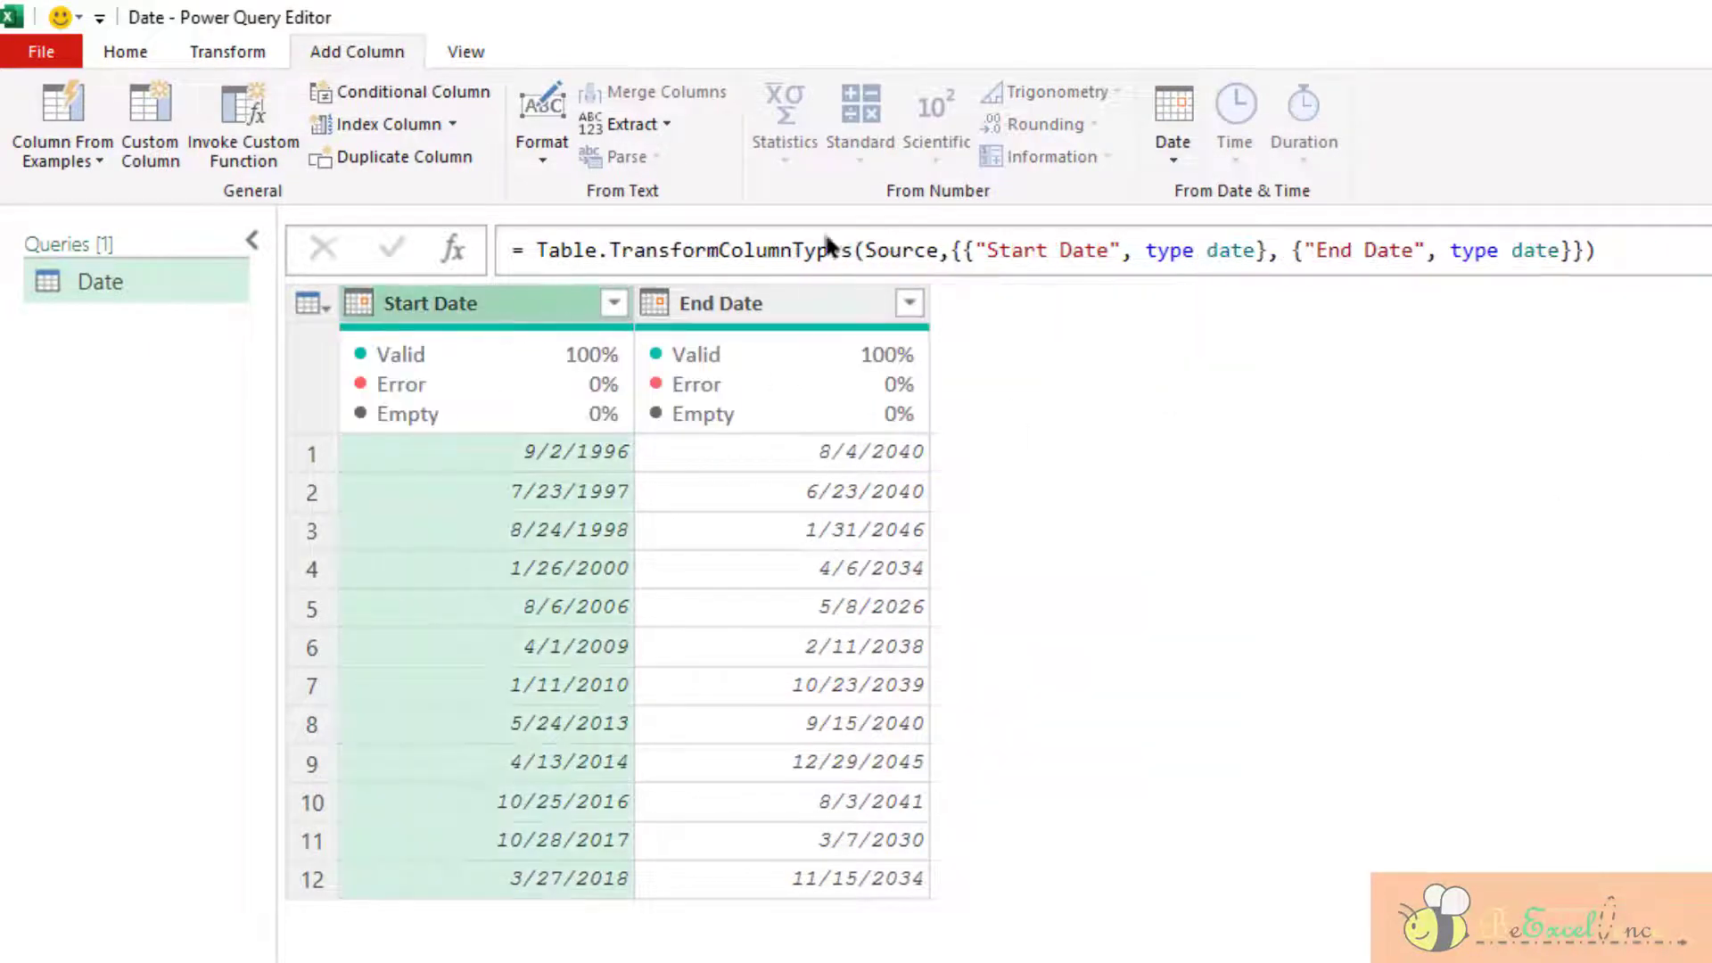
Add a Month Name column giving each Start Date's full month name, September through March
{"action": "left_click", "coordinate": [1165, 150]}
{"action": "mouse_move", "coordinate": [1265, 325]}
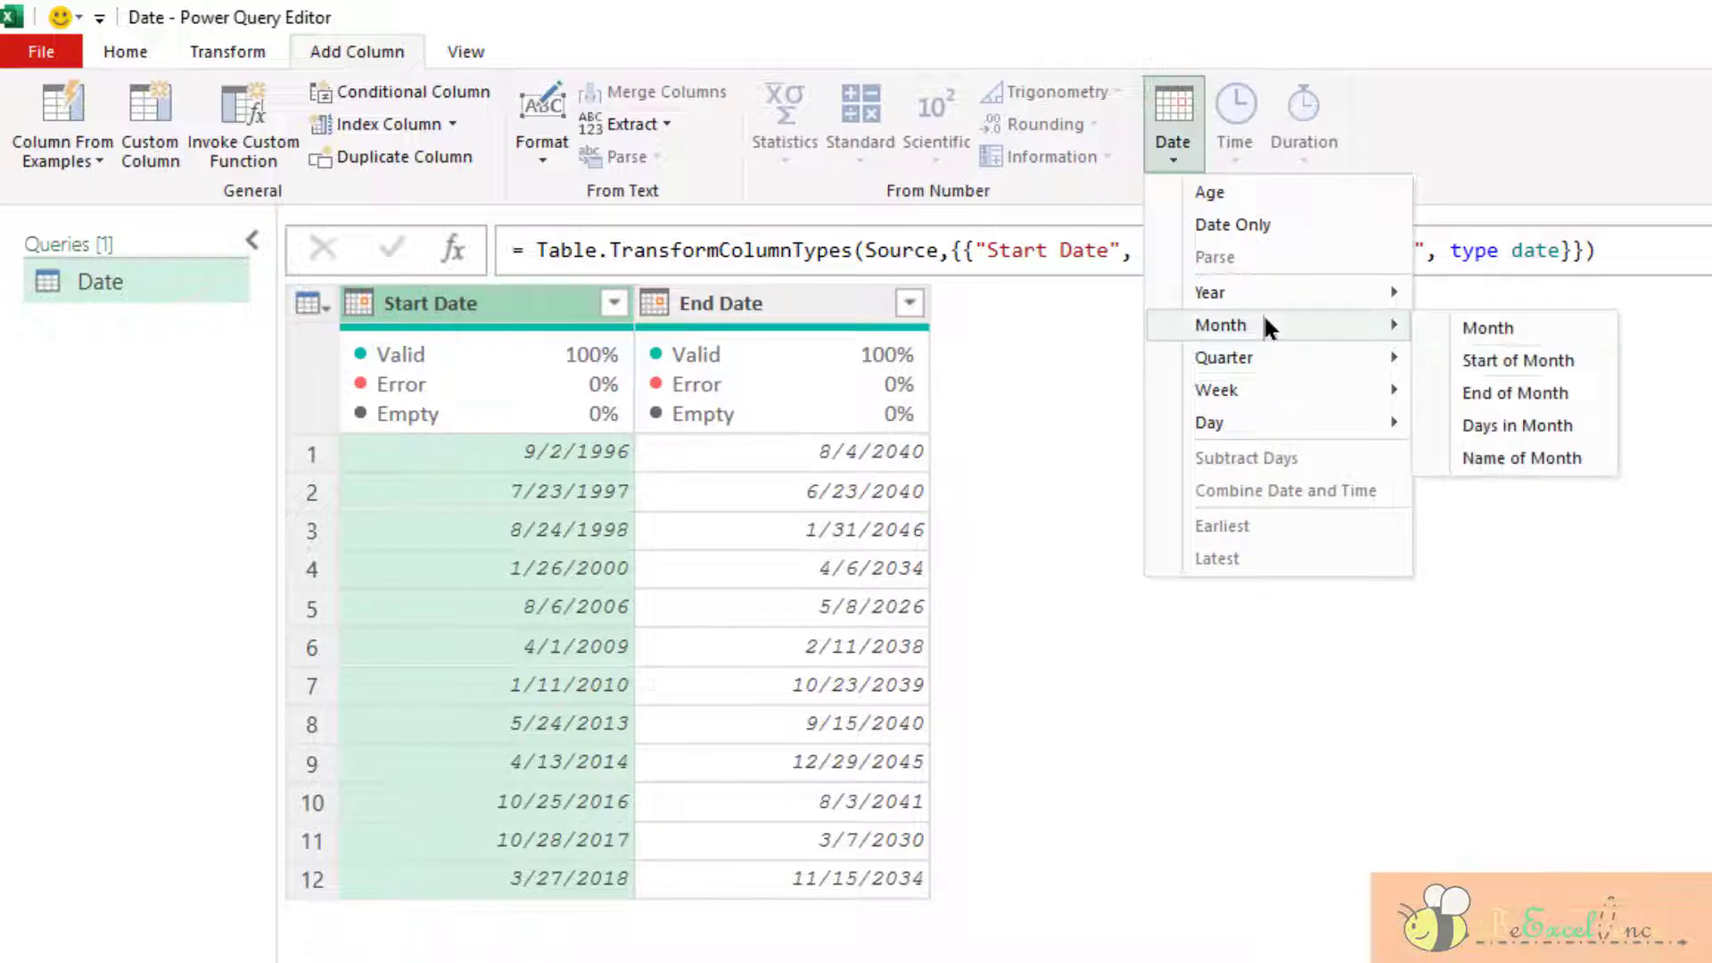
{"action": "left_click", "coordinate": [1561, 464]}
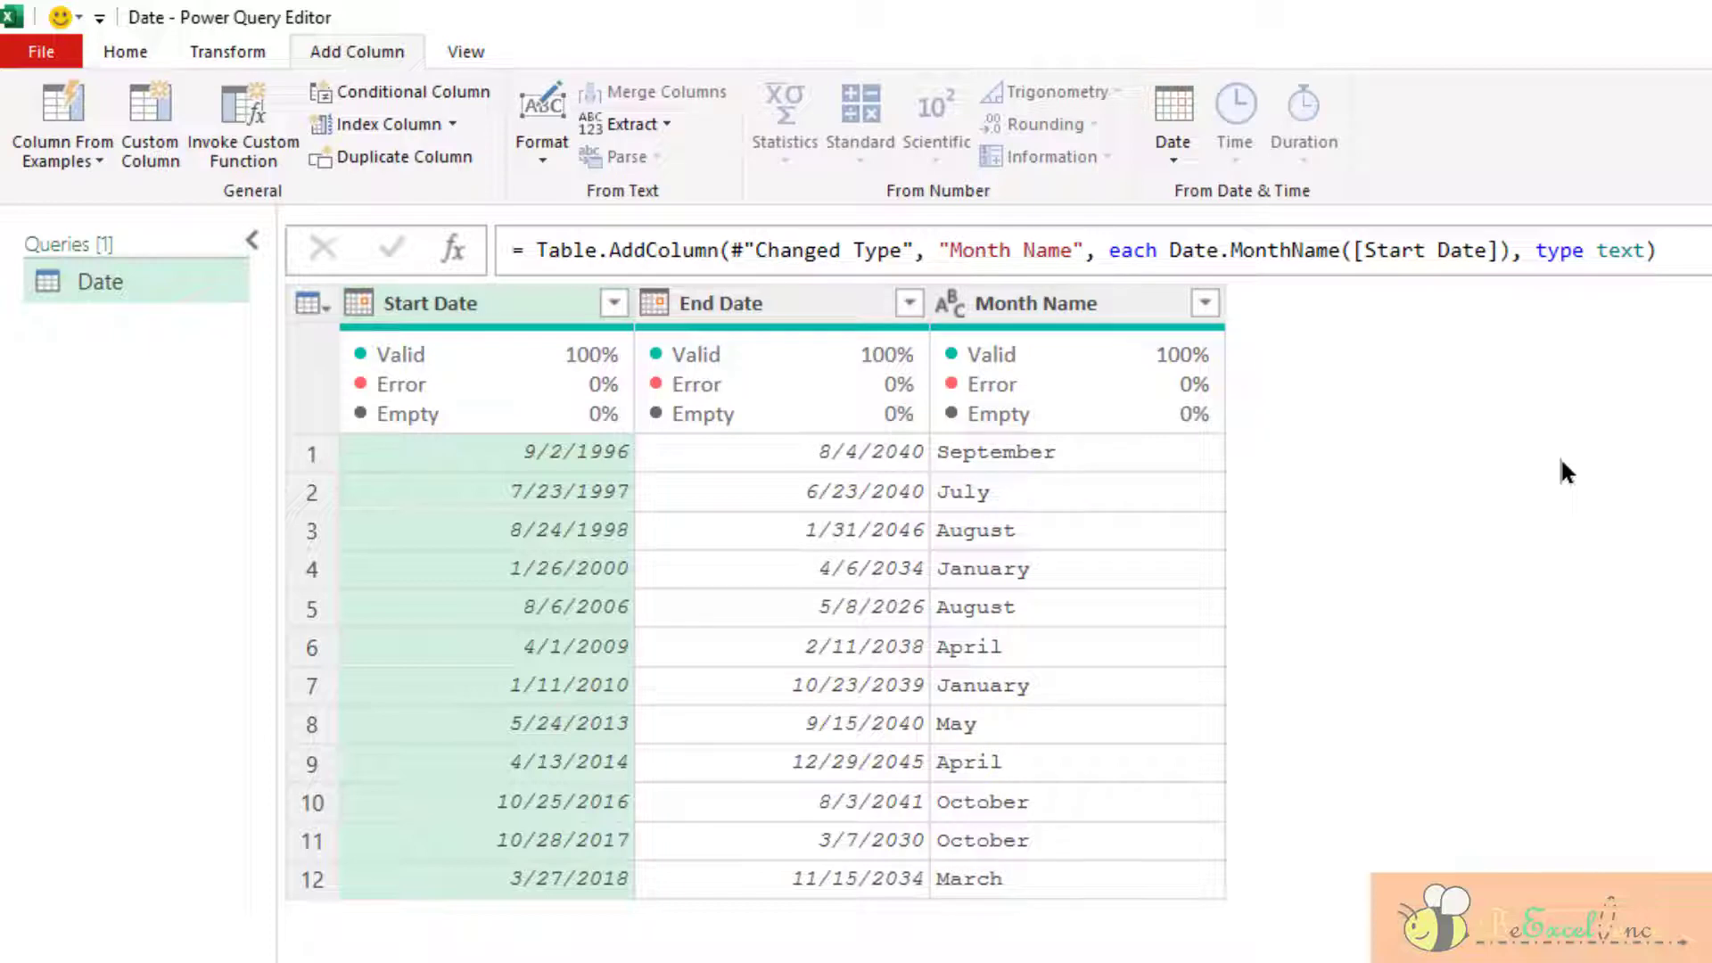
Extract the first 3 characters of Month Name, turning values into Sep, Jul, Aug and so on
{"action": "left_click", "coordinate": [1098, 307]}
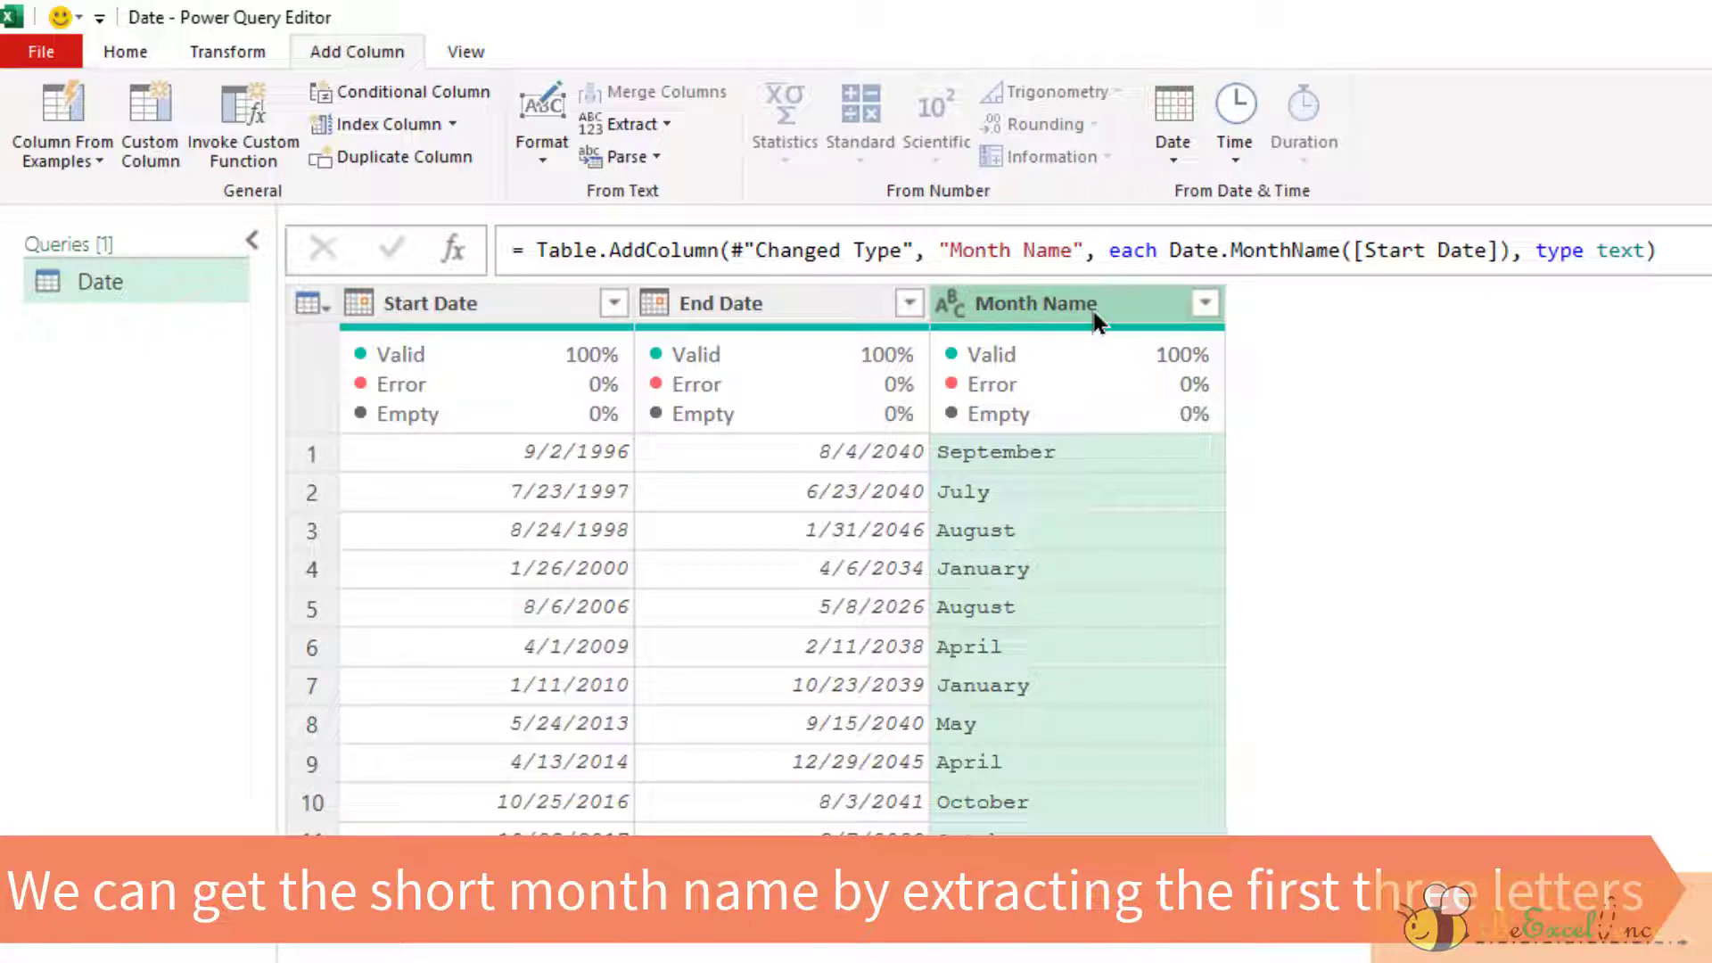
{"action": "left_click", "coordinate": [249, 59]}
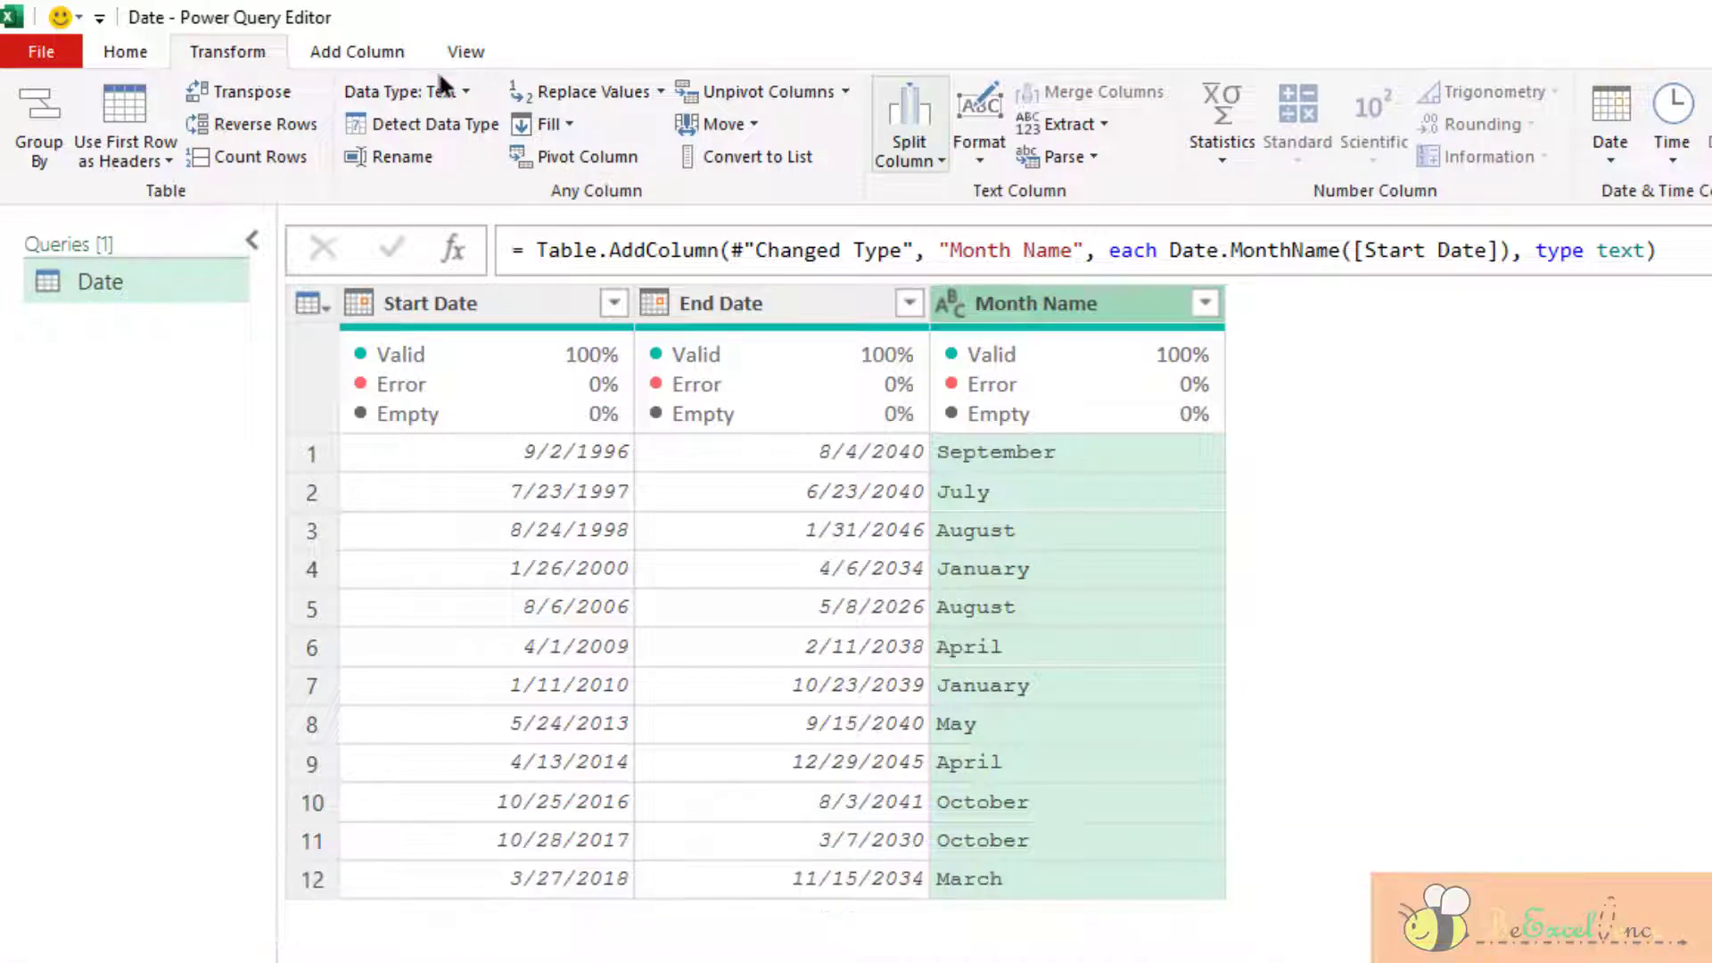
{"action": "left_click", "coordinate": [1103, 119]}
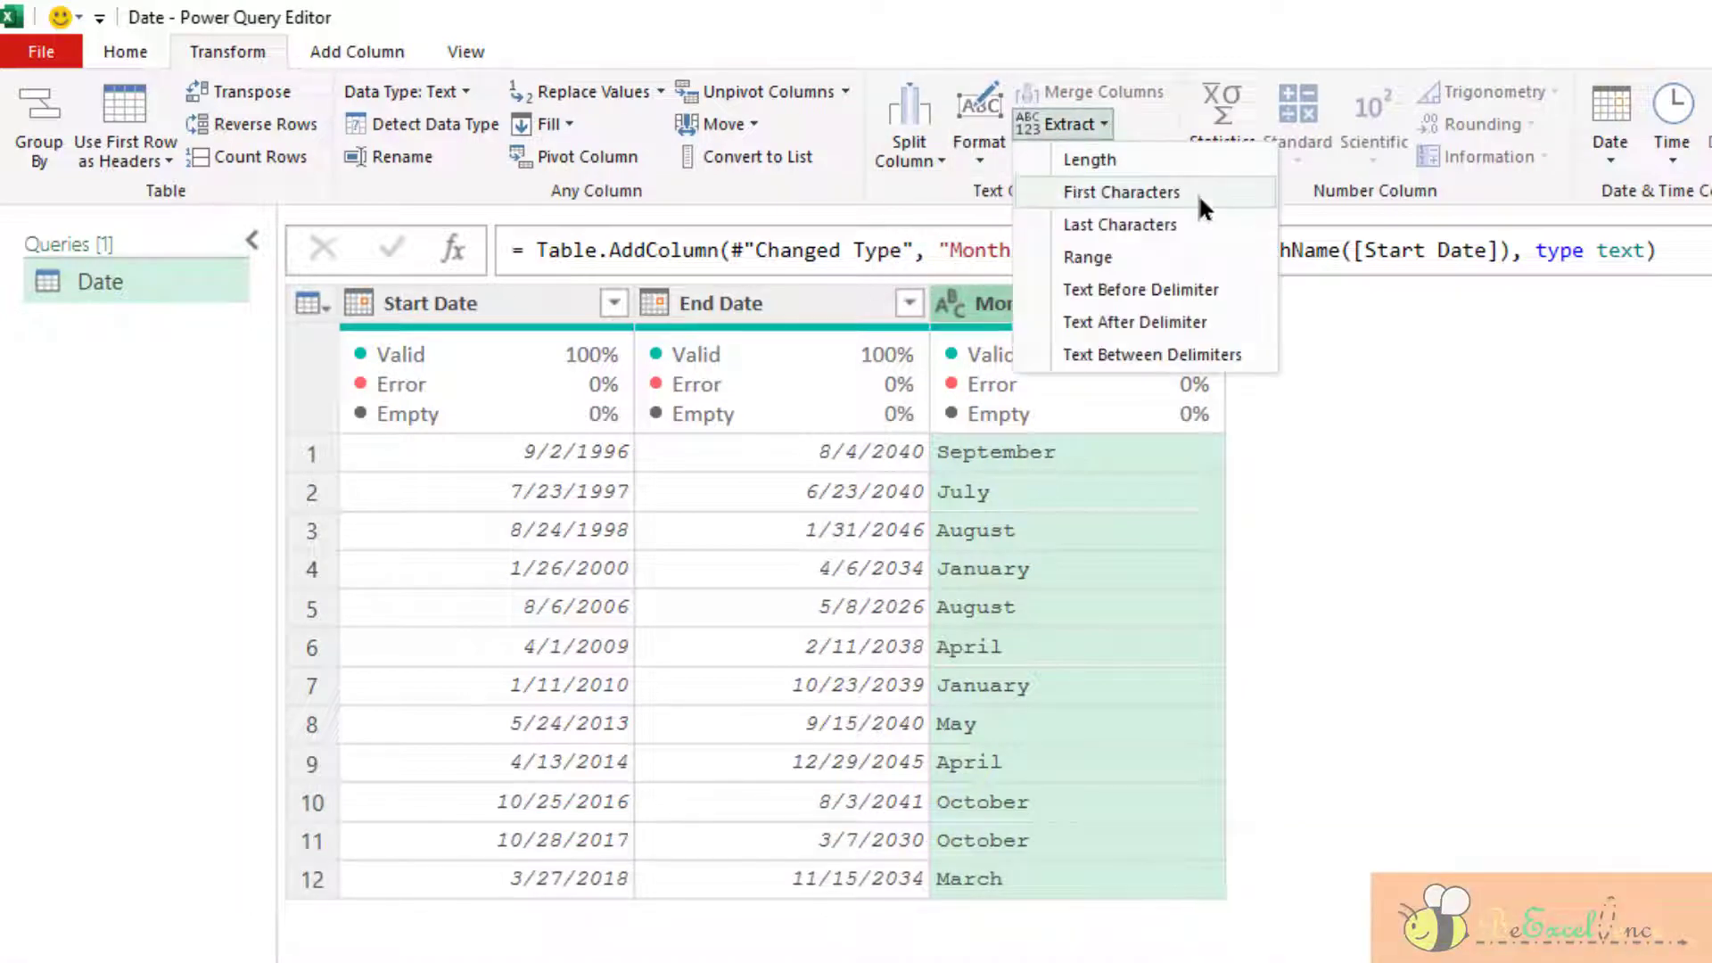
{"action": "left_click", "coordinate": [1200, 202]}
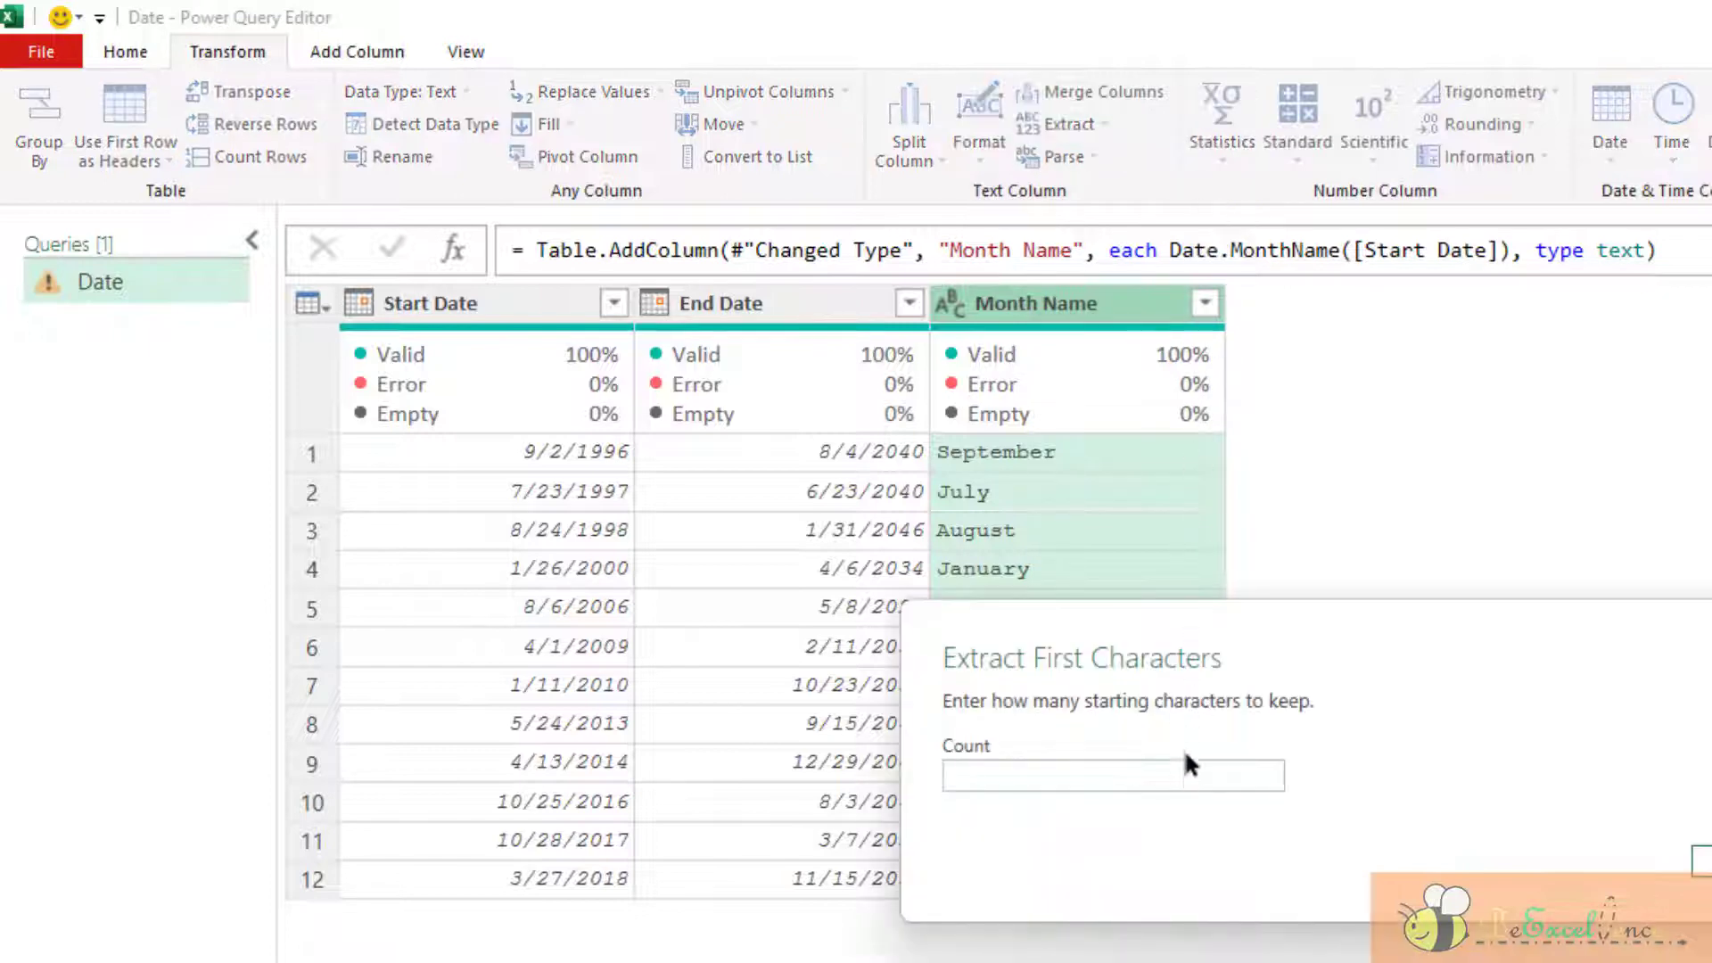
{"action": "type", "text": "3"}
{"action": "key", "text": "Return"}
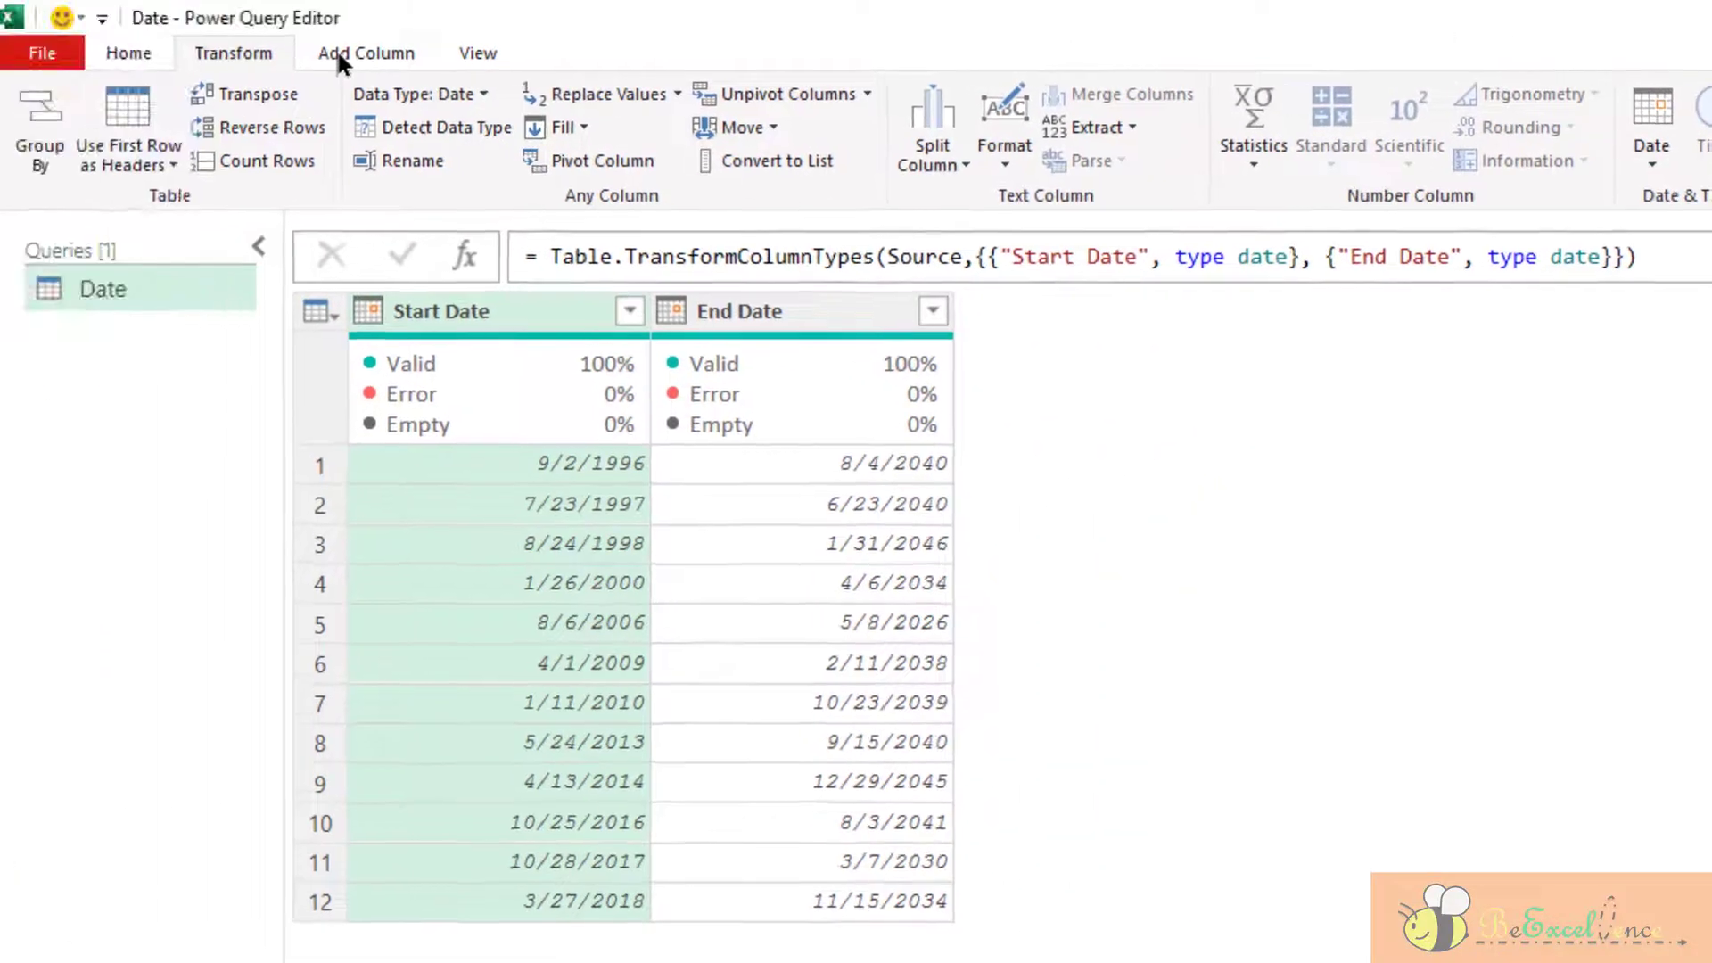
Add a Quarter of Year column calculated from Start Date
{"action": "left_click", "coordinate": [336, 52]}
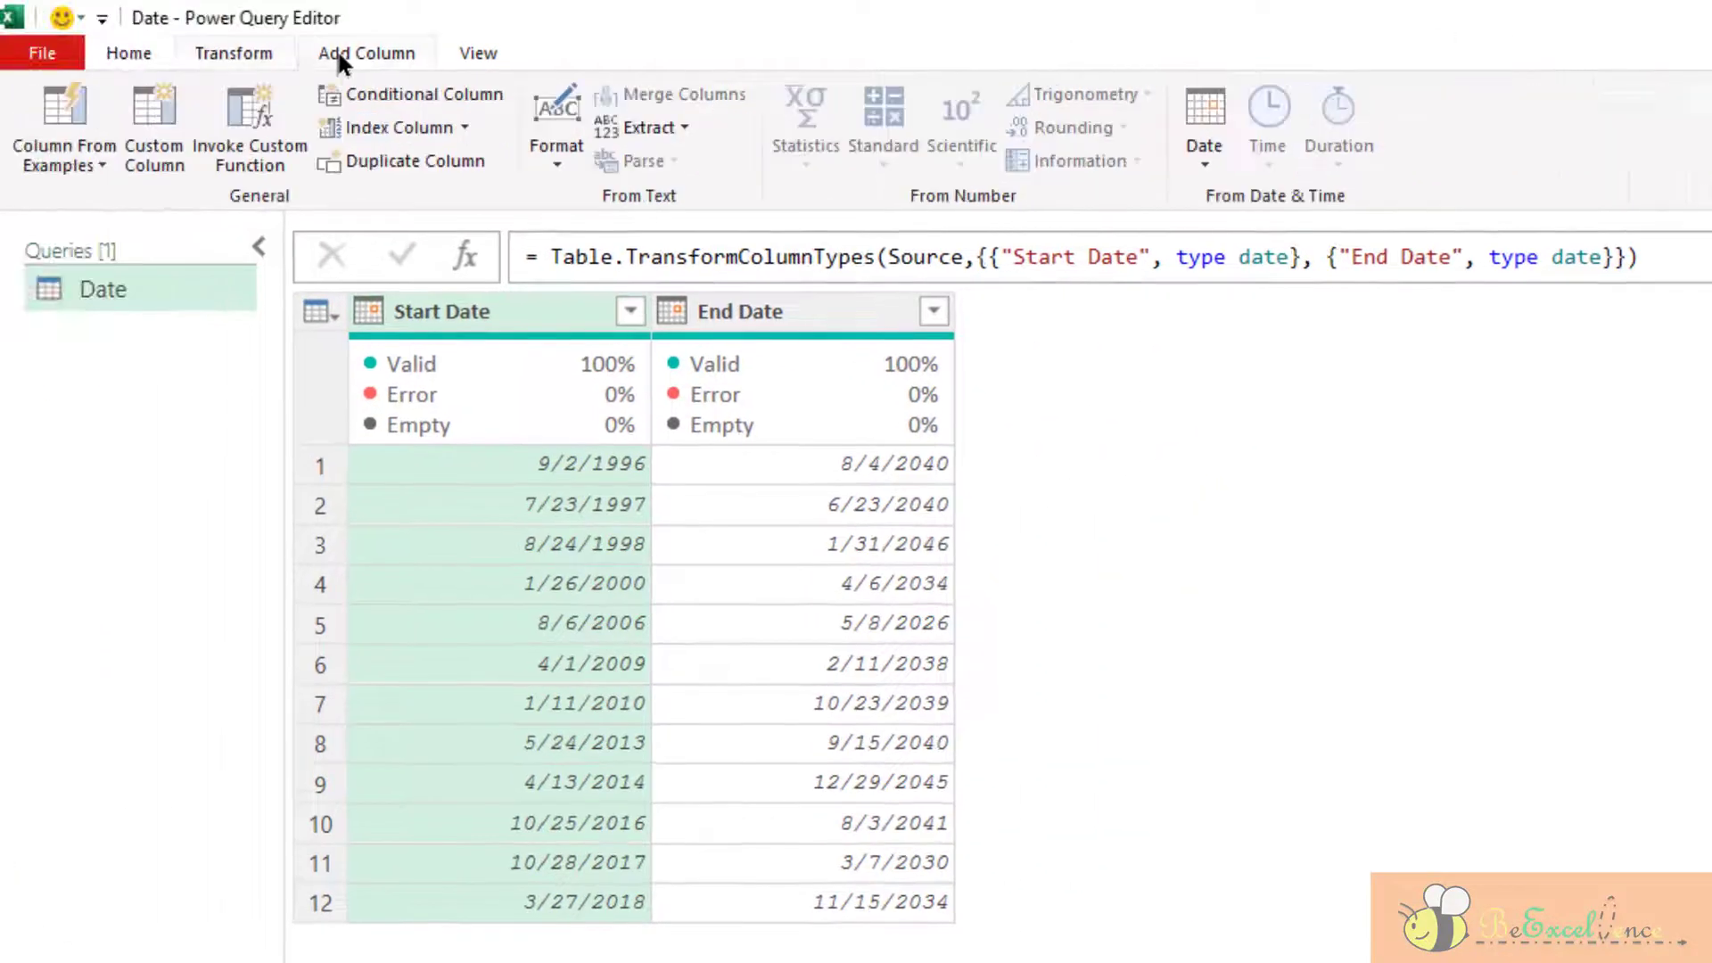
{"action": "left_click", "coordinate": [1195, 152]}
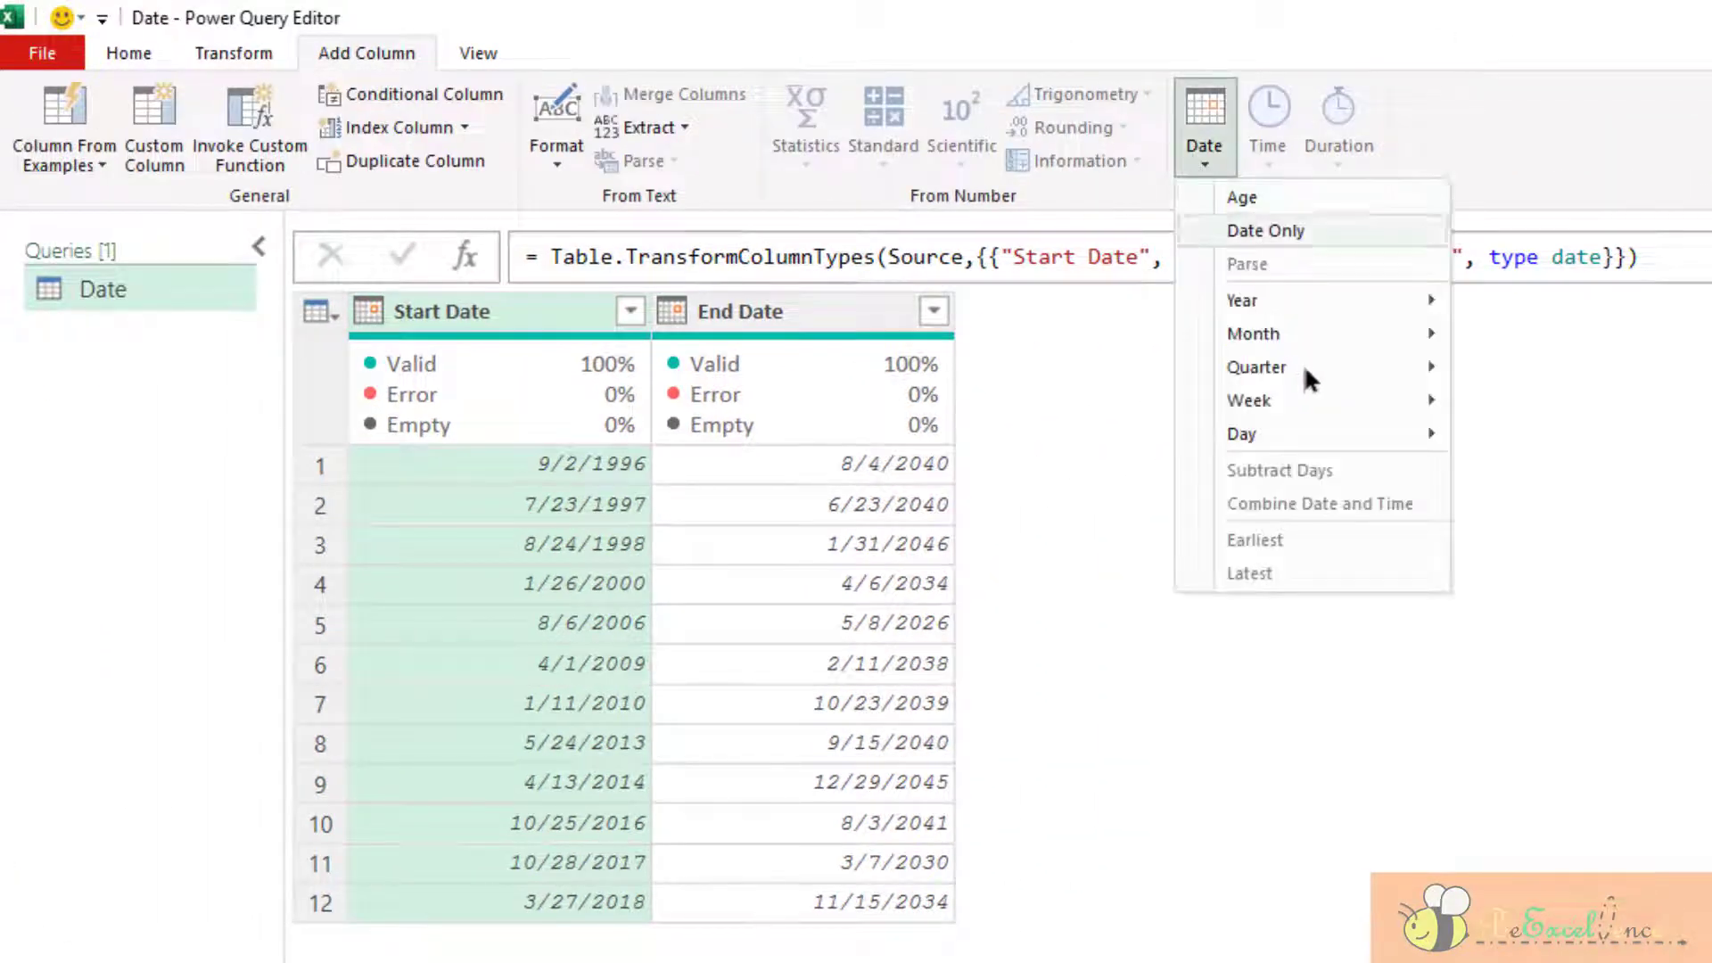
{"action": "mouse_move", "coordinate": [1307, 370]}
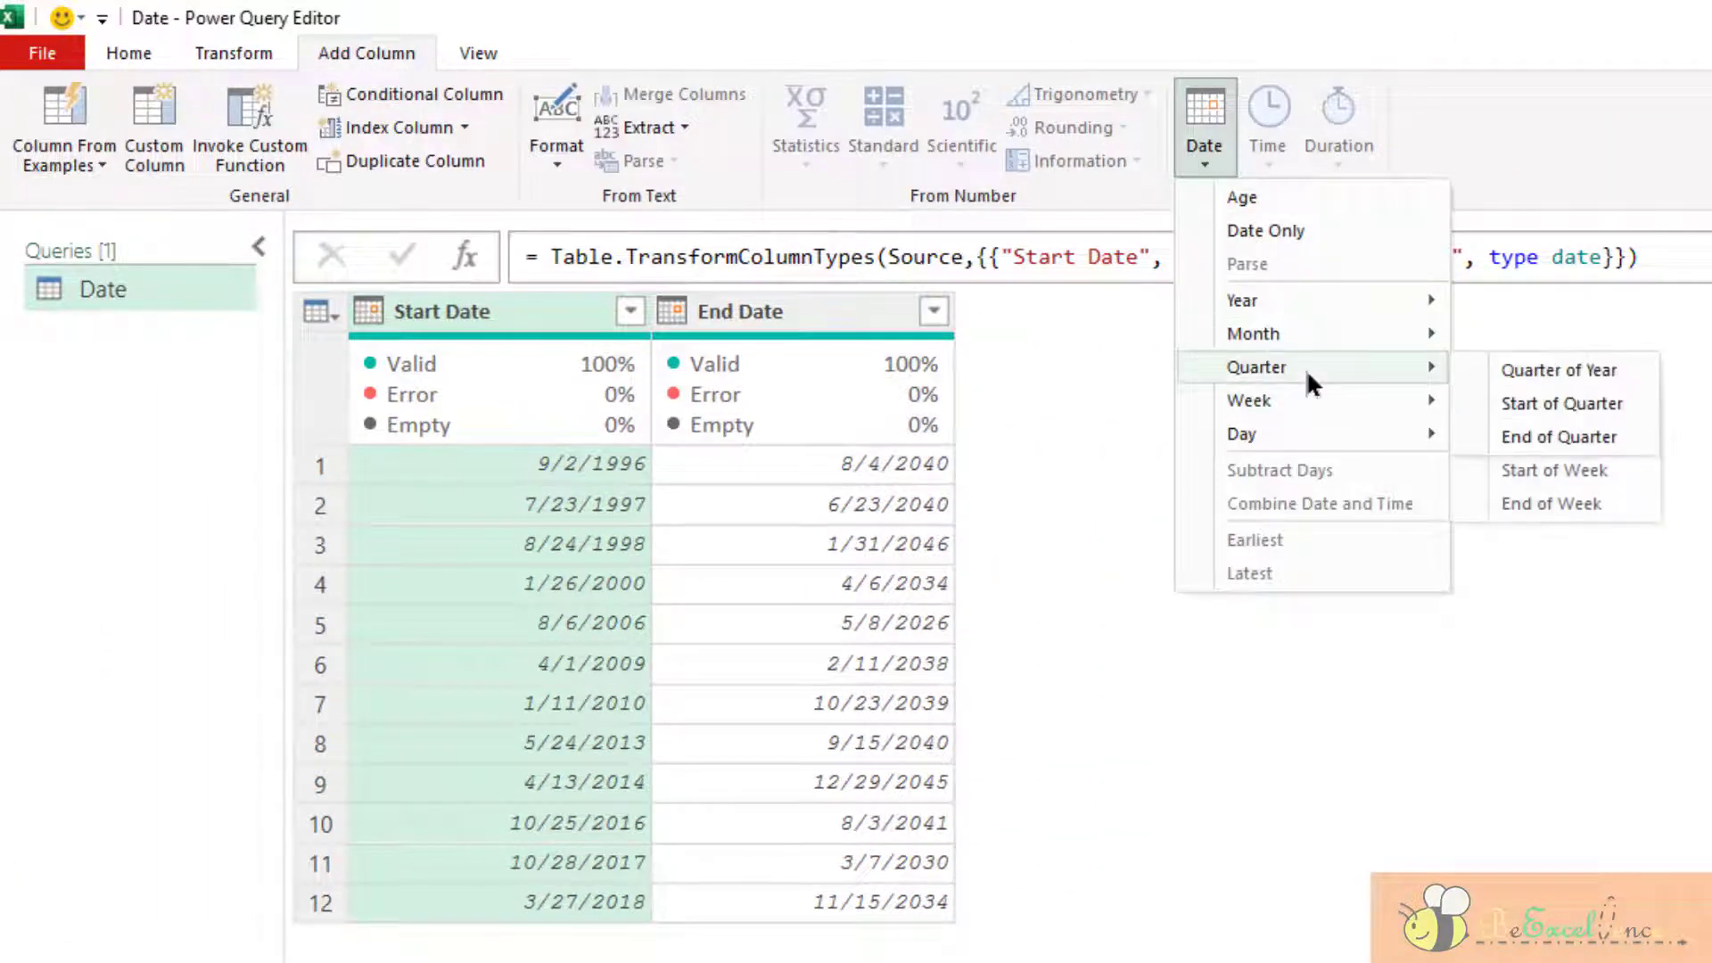
{"action": "left_click", "coordinate": [1559, 368]}
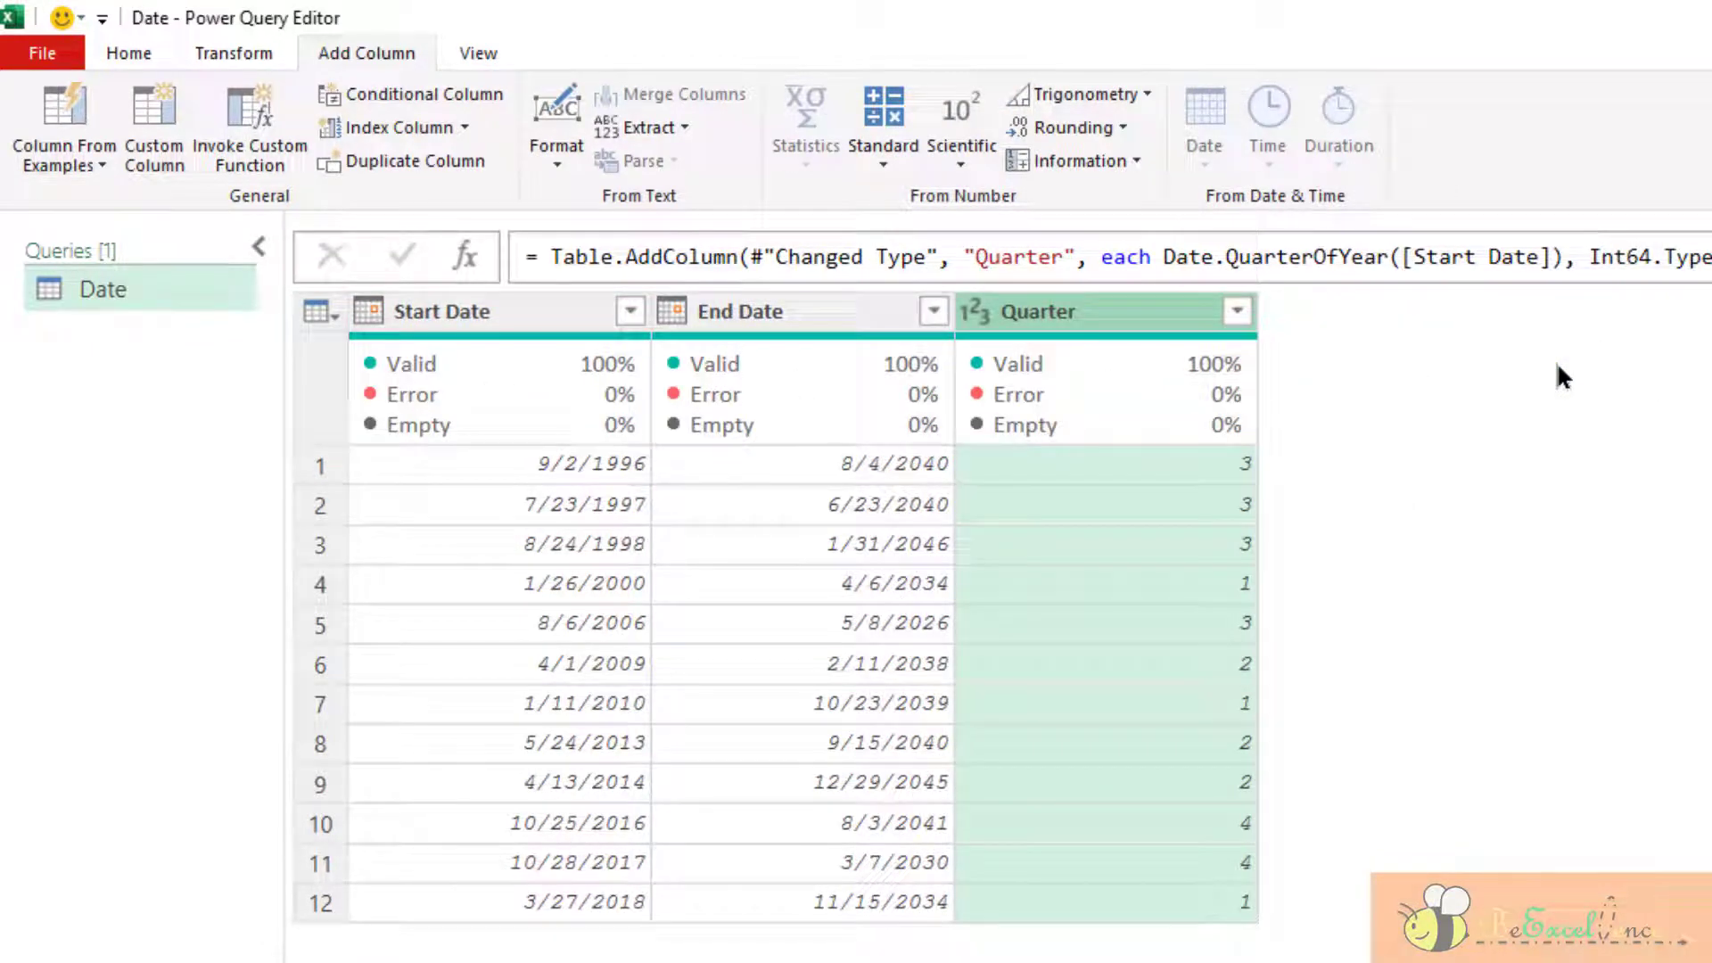
Add Start of Quarter and End of Quarter columns from Start Date
{"action": "left_click", "coordinate": [538, 319]}
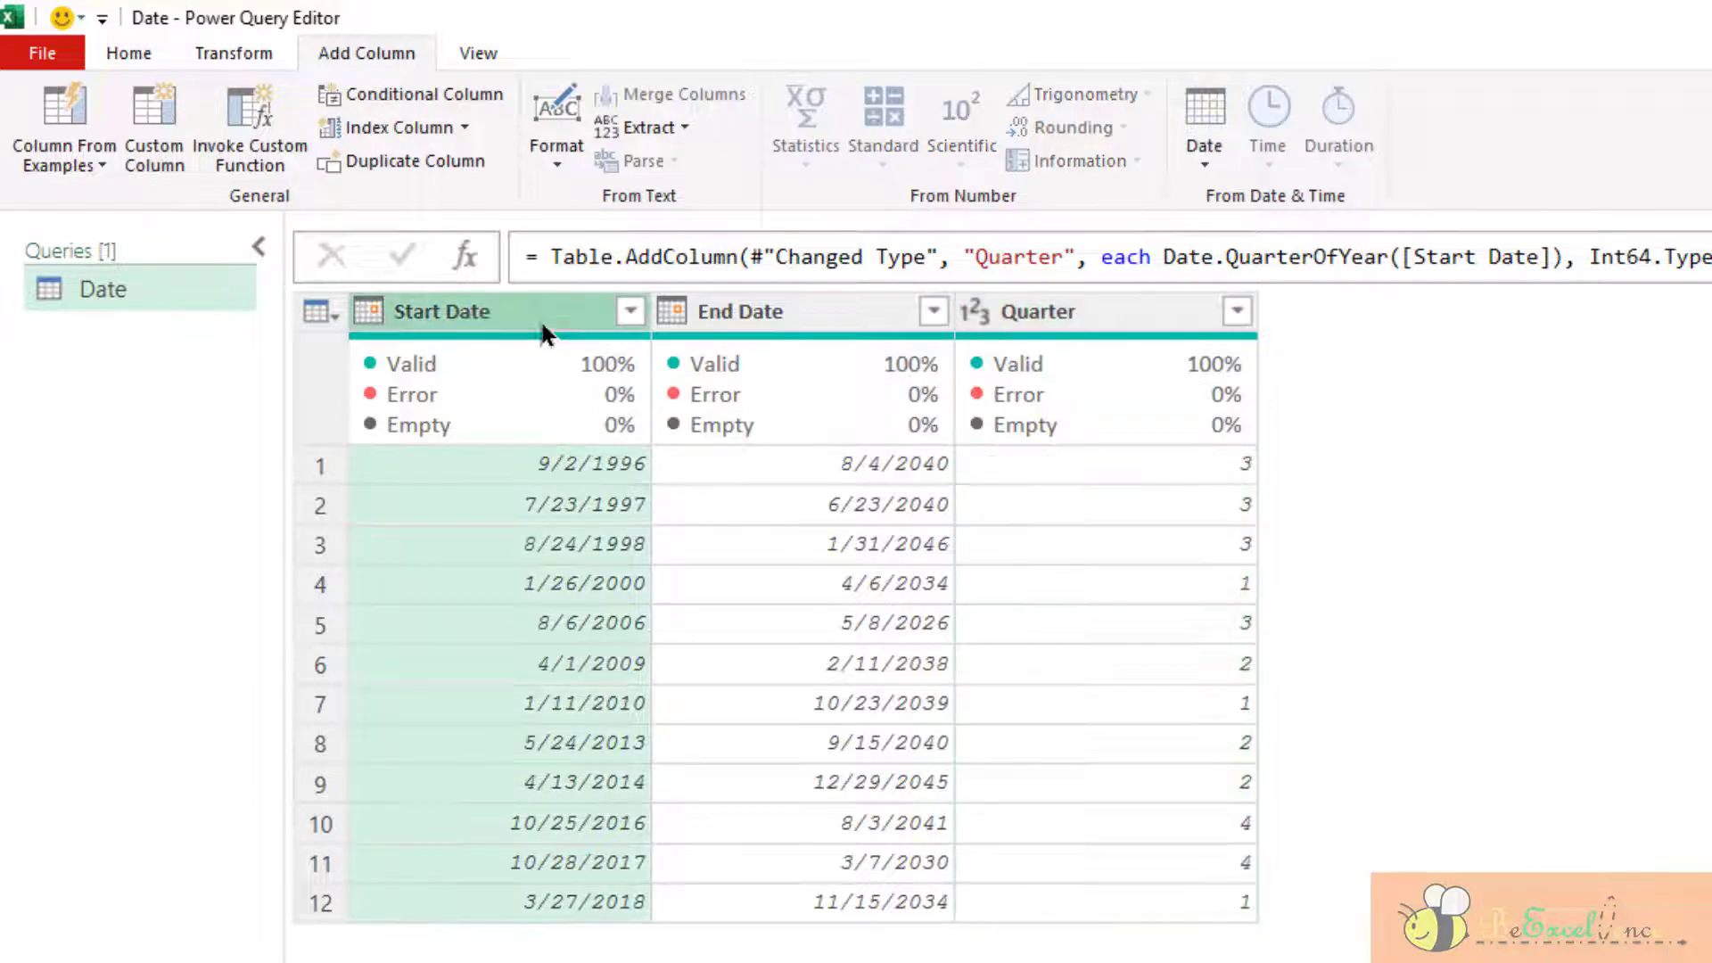
{"action": "left_click", "coordinate": [1190, 157]}
{"action": "mouse_move", "coordinate": [1331, 365]}
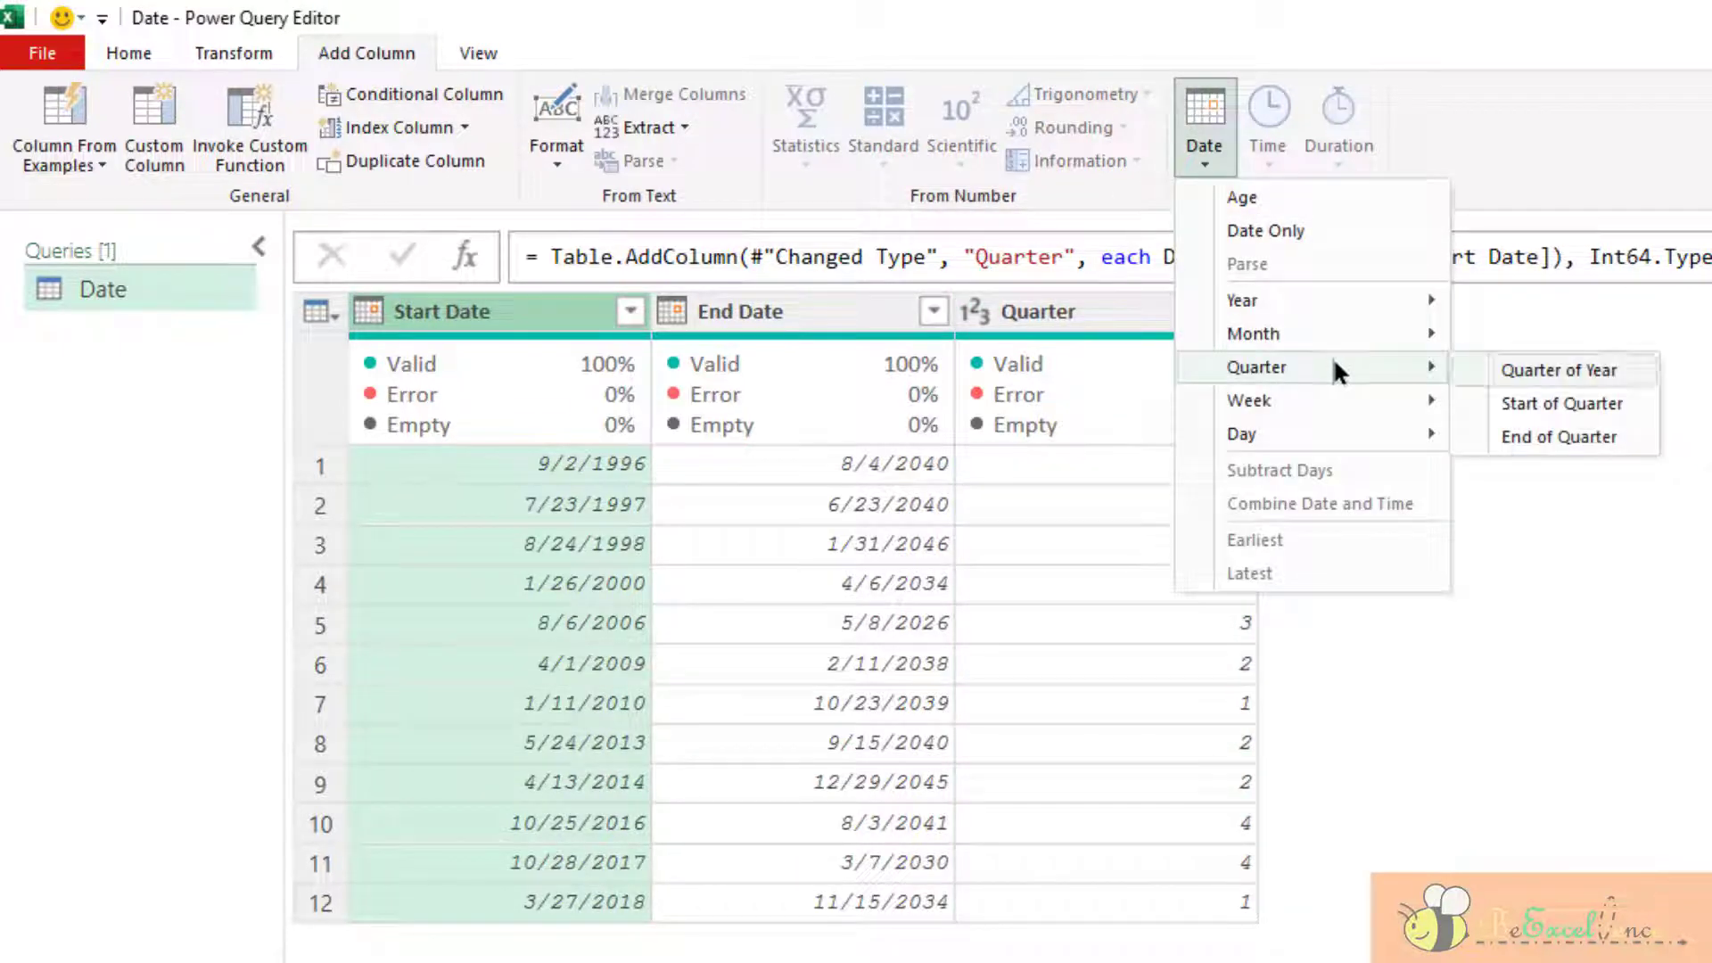
{"action": "left_click", "coordinate": [1622, 408]}
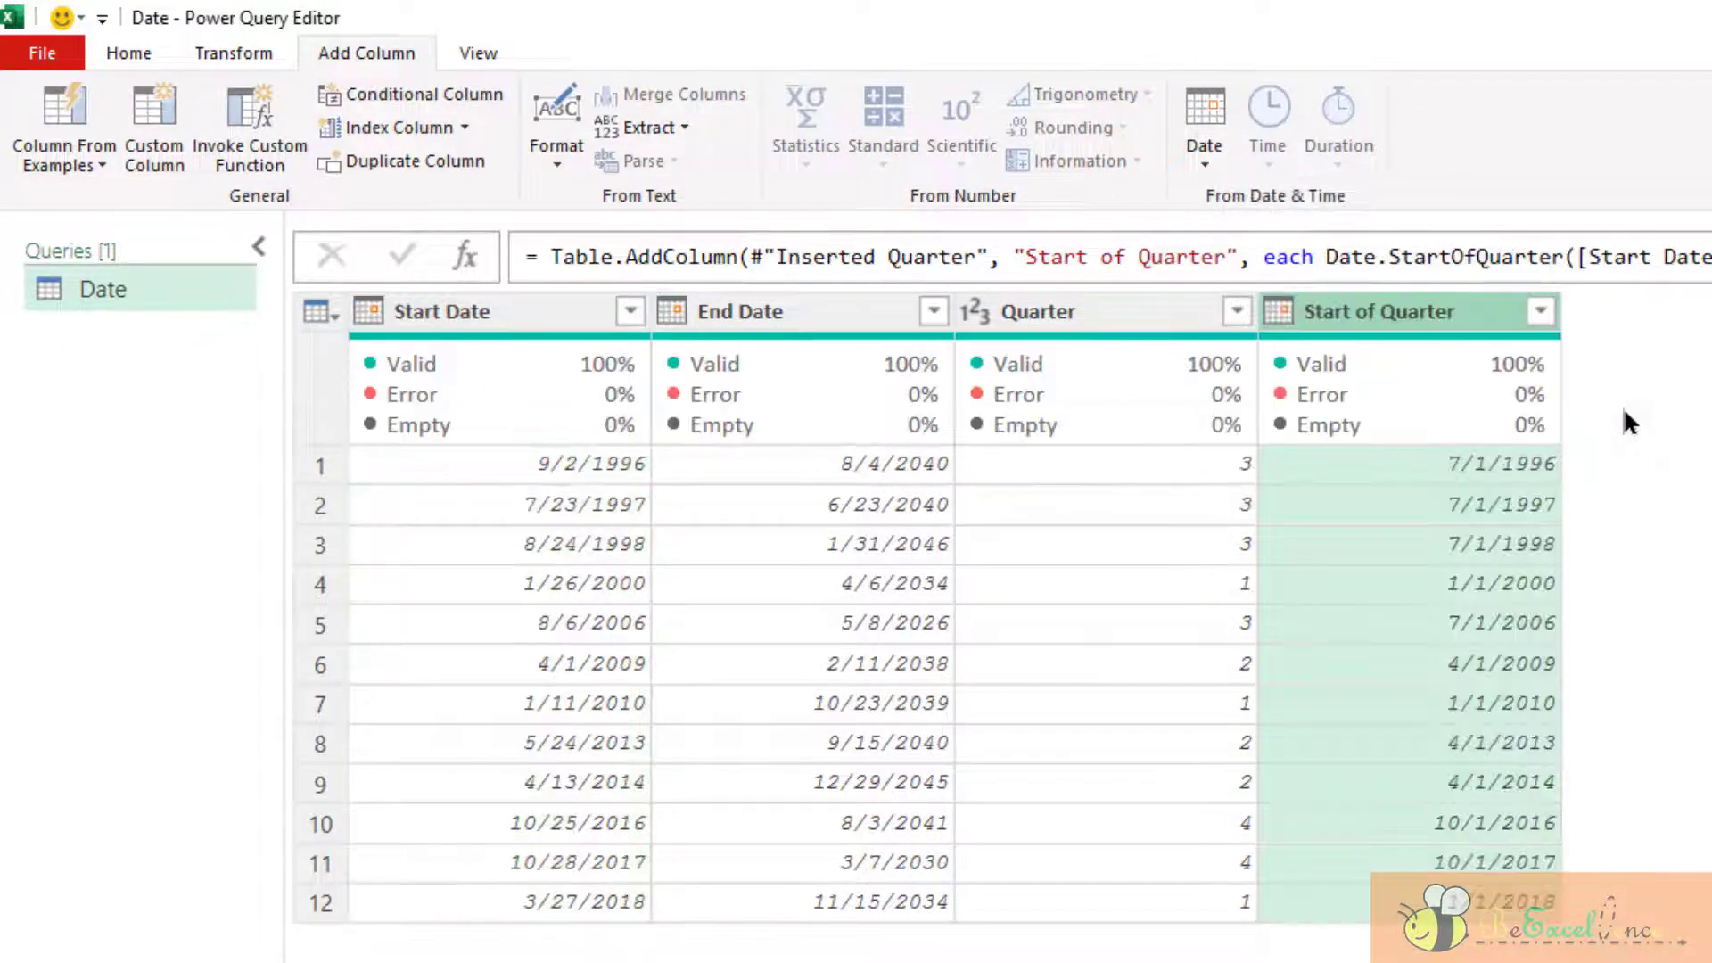
{"action": "left_click", "coordinate": [482, 321]}
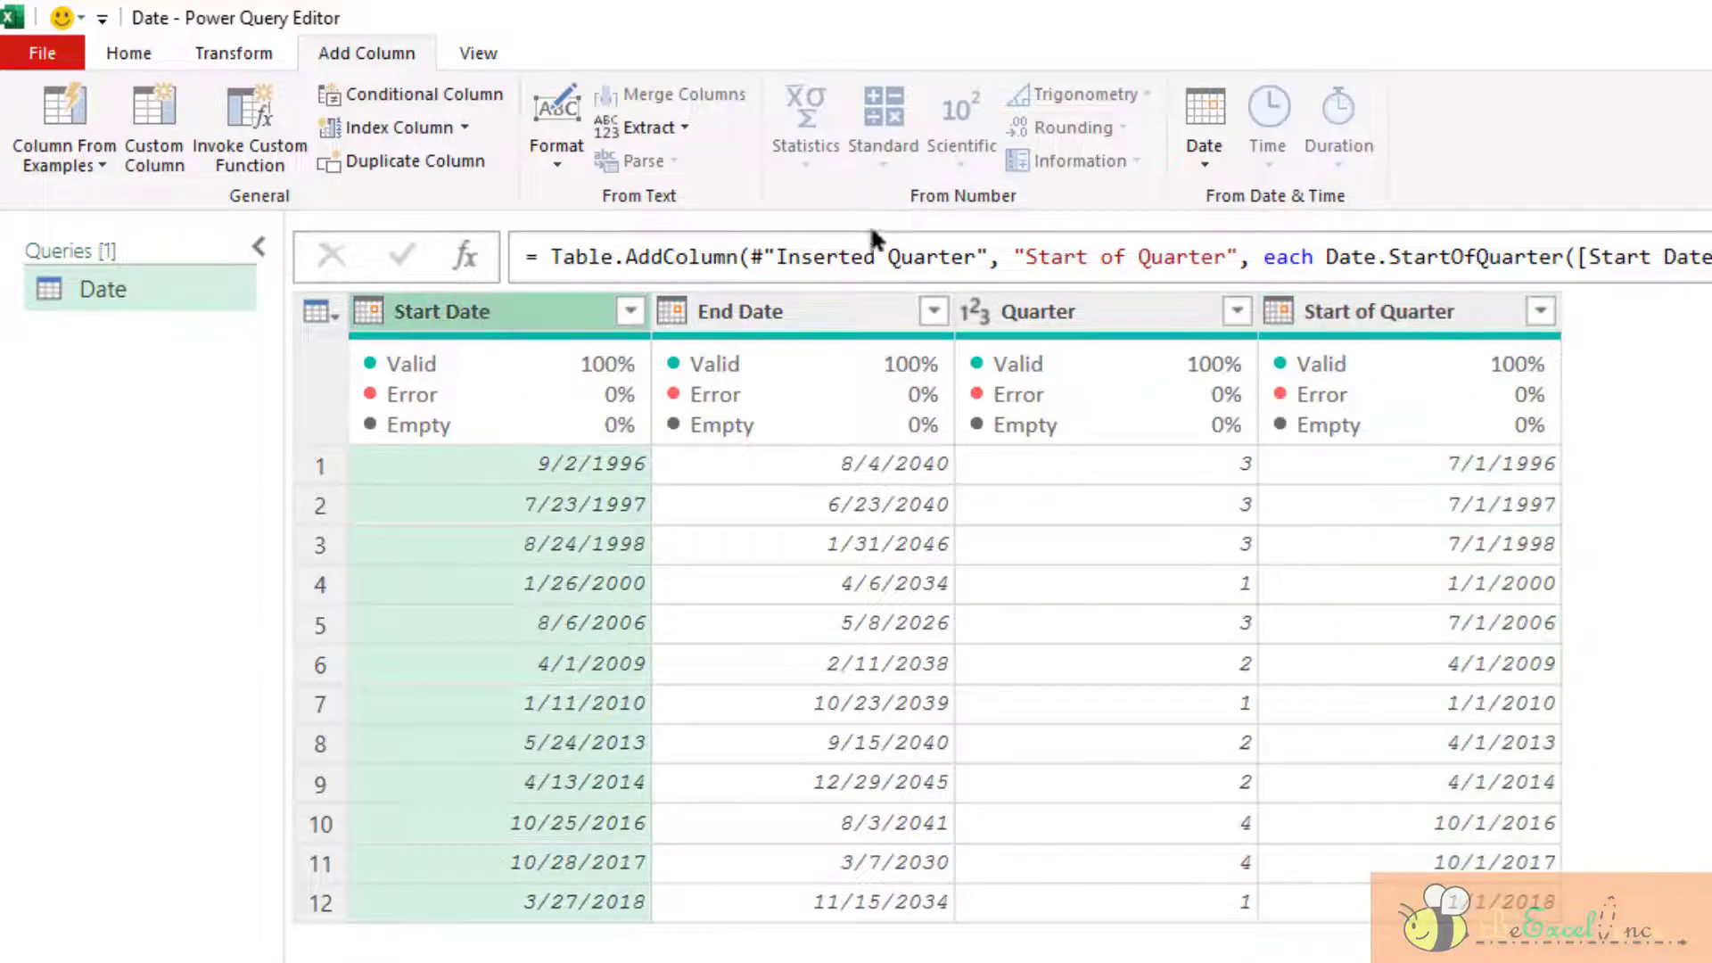
{"action": "left_click", "coordinate": [1199, 142]}
{"action": "mouse_move", "coordinate": [1343, 367]}
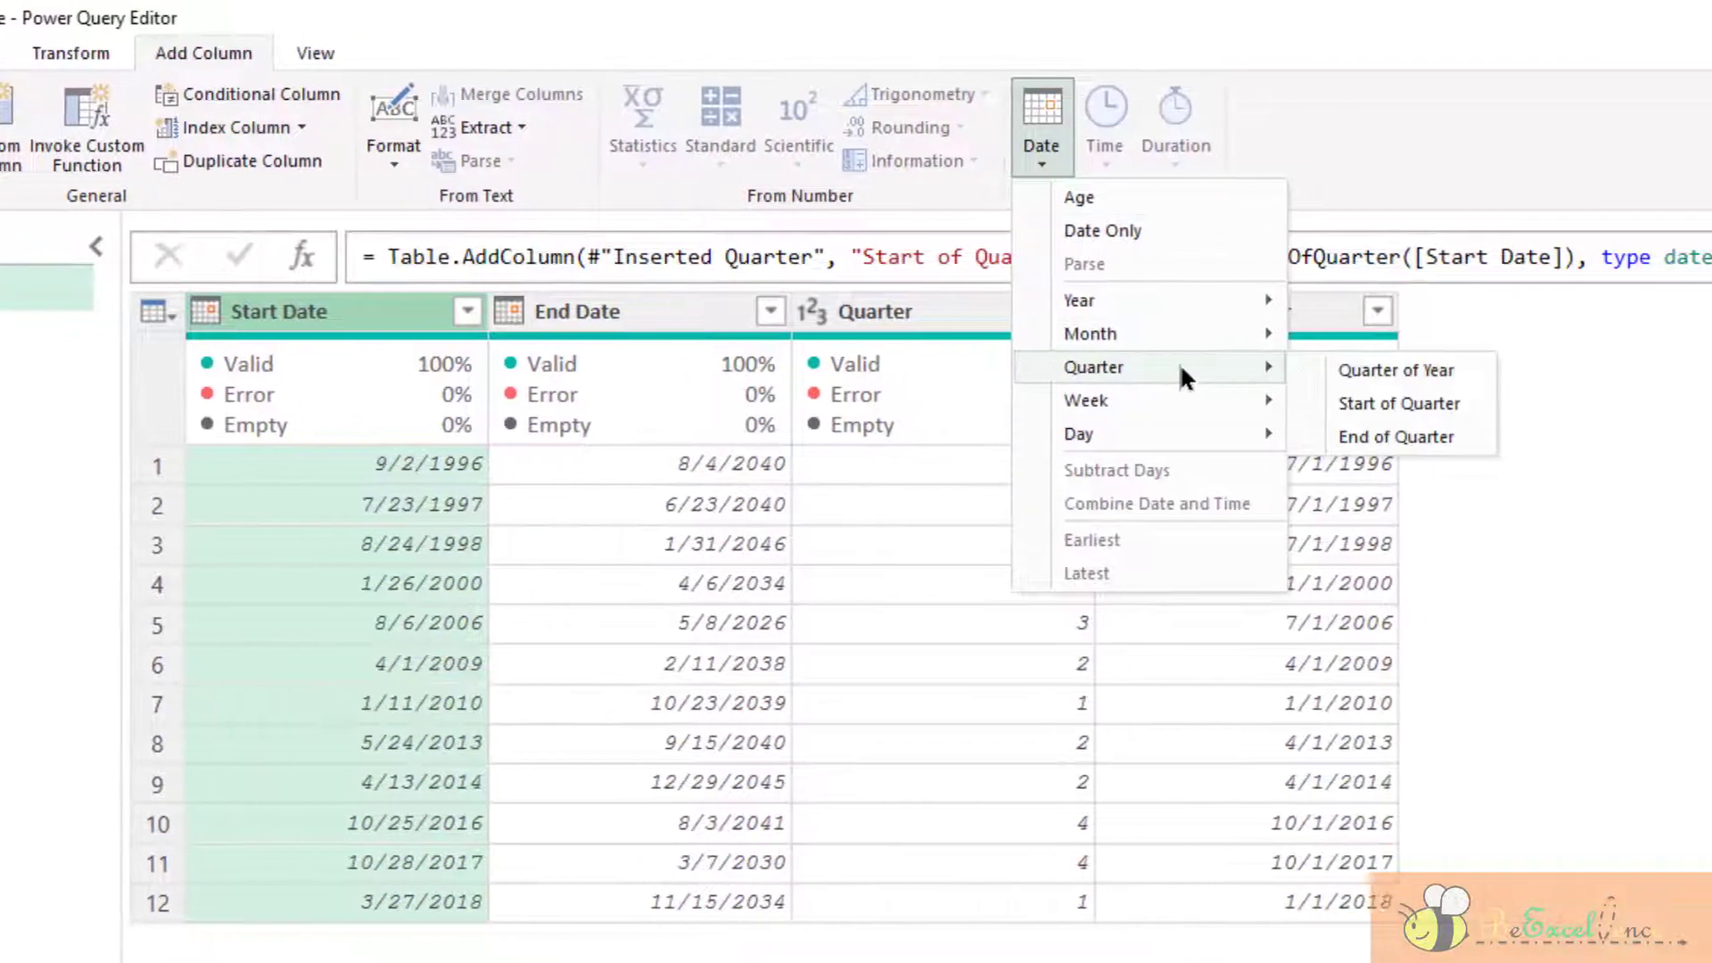
{"action": "left_click", "coordinate": [1401, 435]}
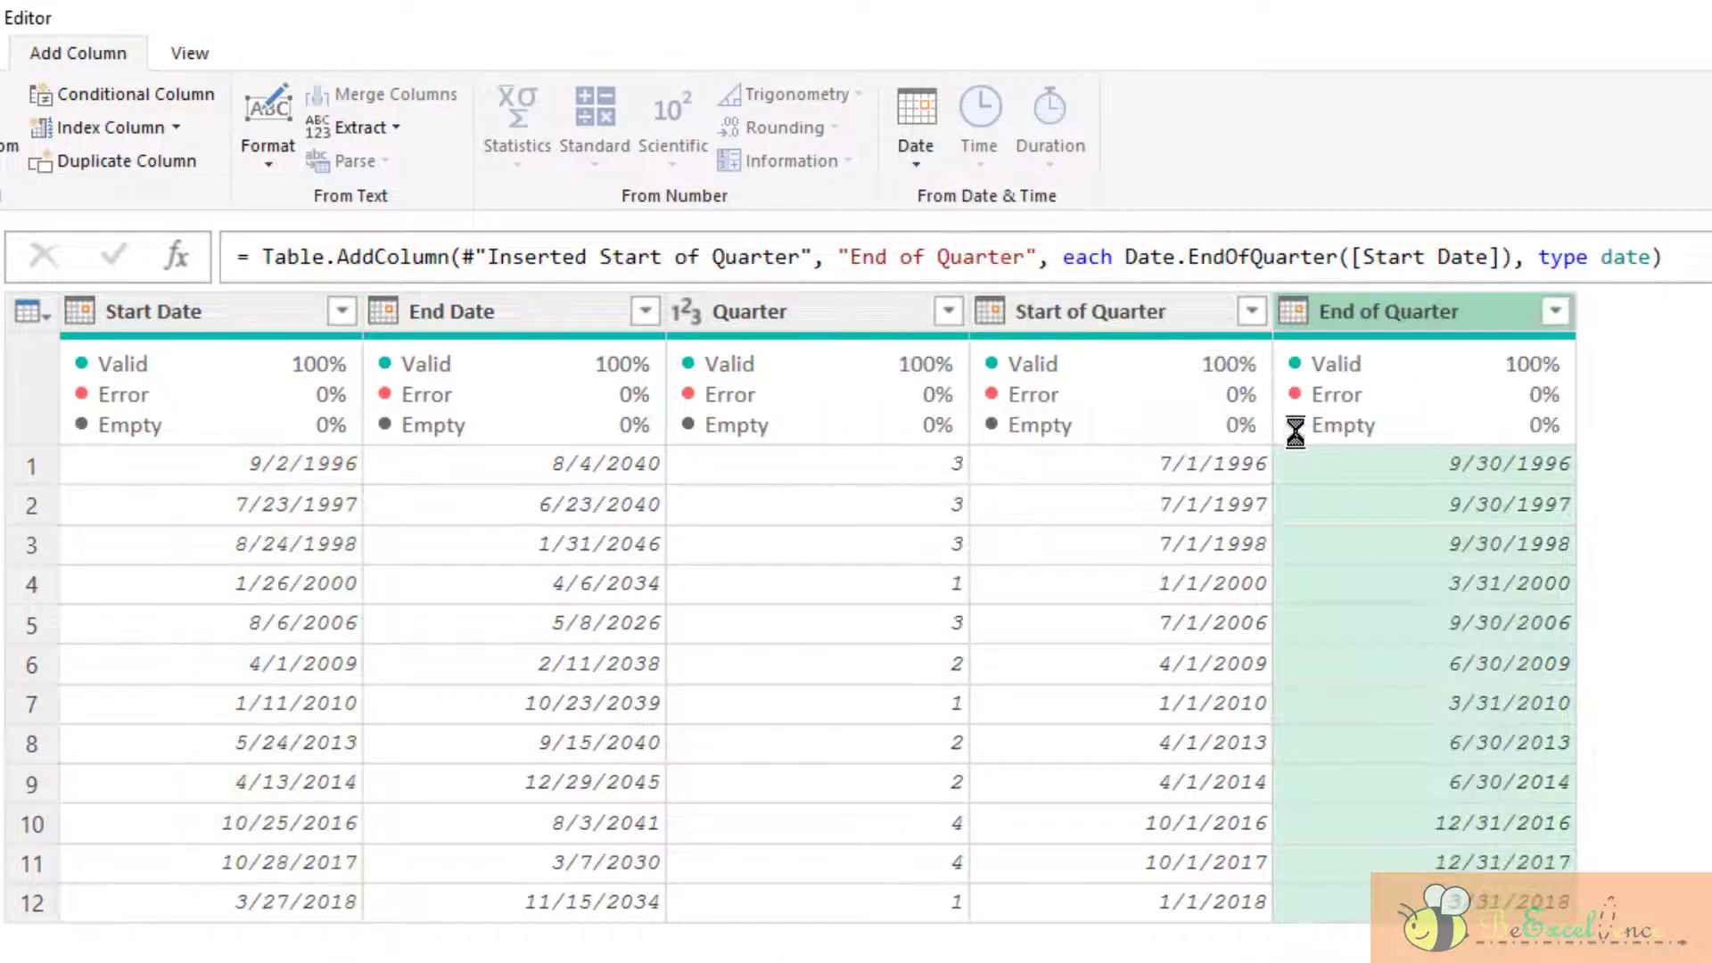
{"action": "mouse_move", "coordinate": [1294, 432]}
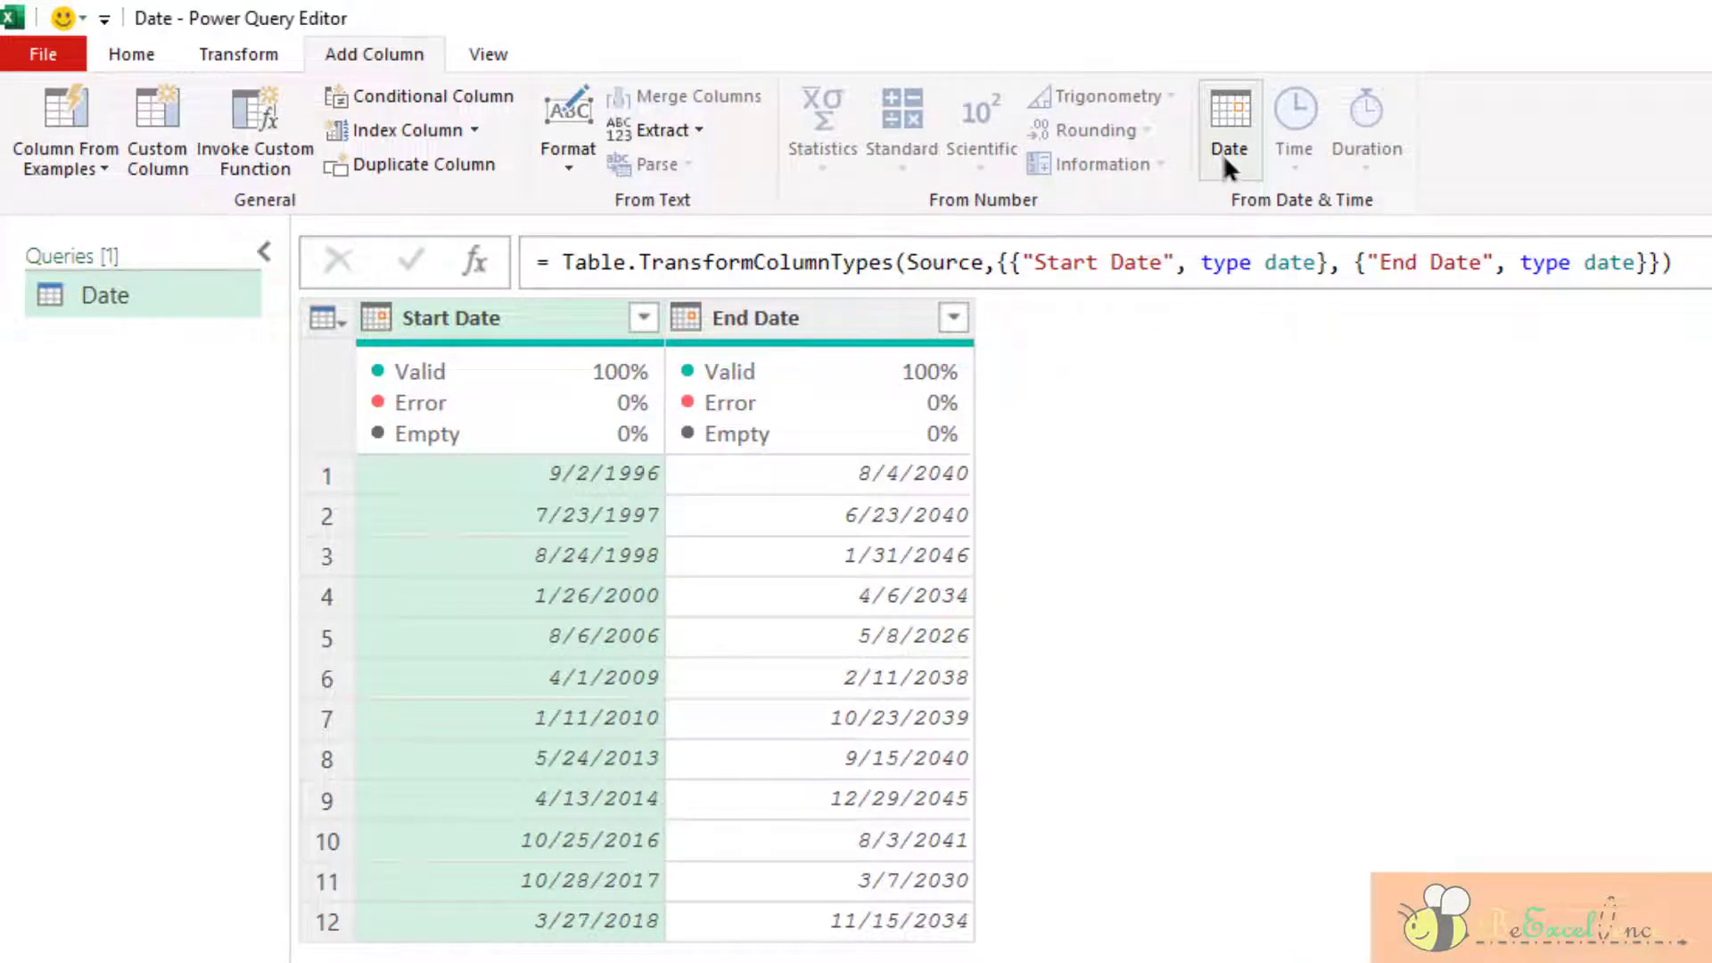
Add a Day Name column of weekday names from Start Date
{"action": "left_click", "coordinate": [1227, 158]}
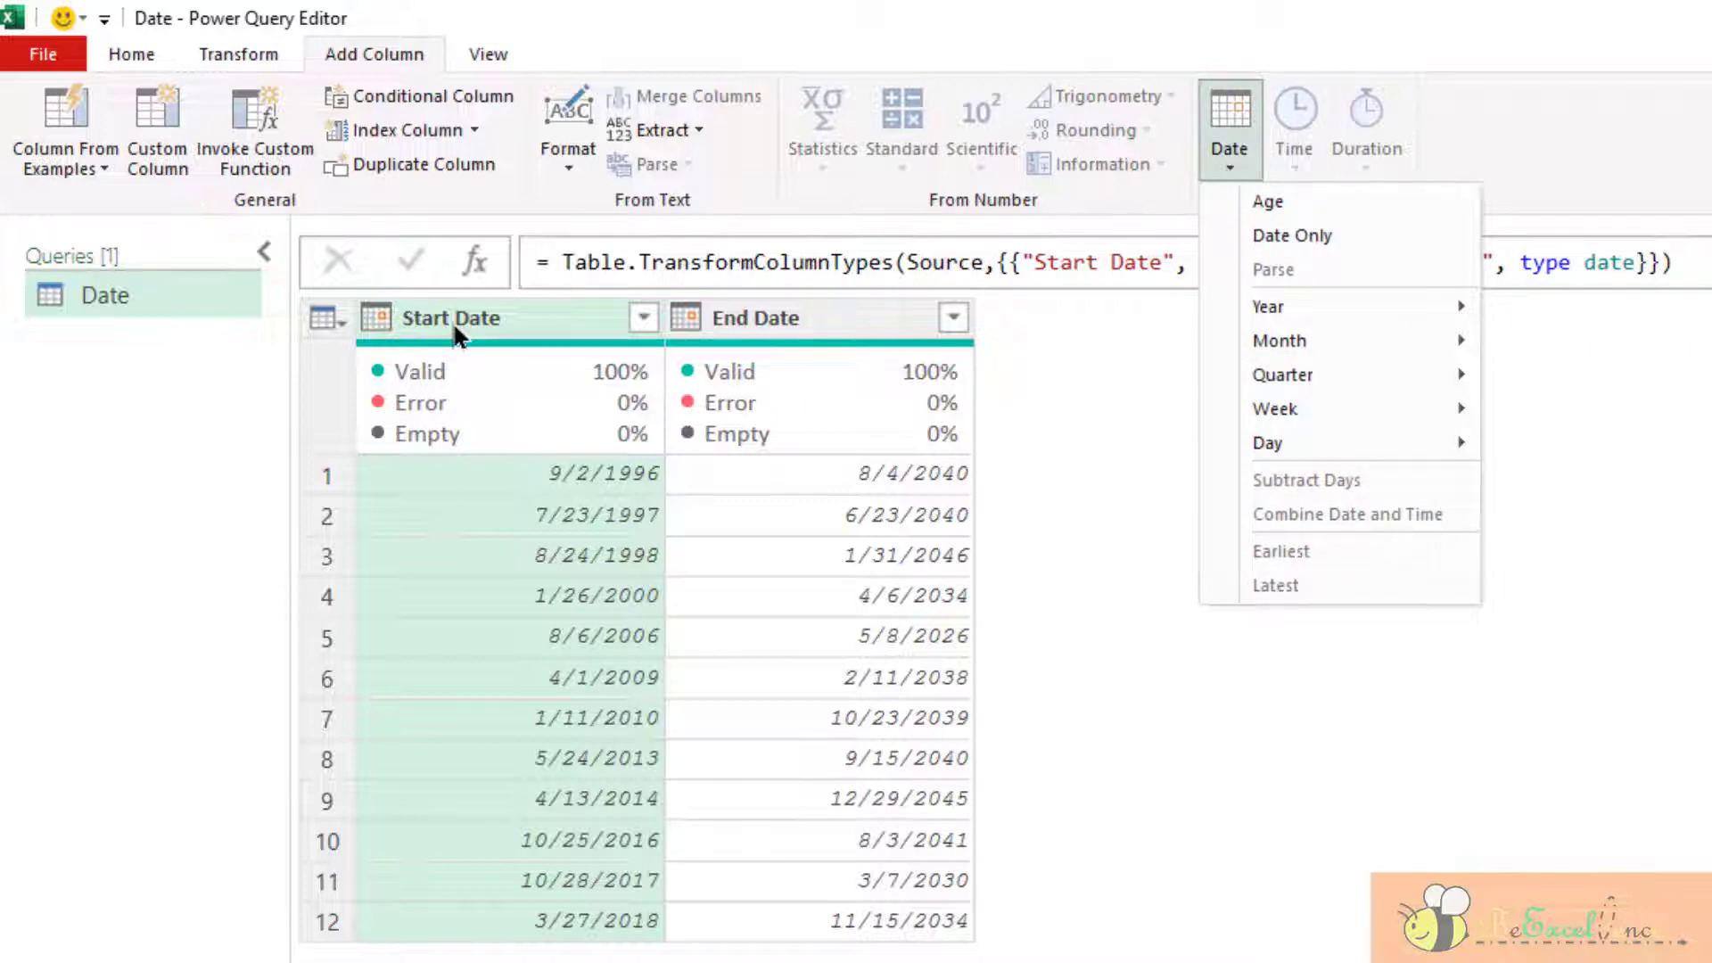
{"action": "mouse_move", "coordinate": [1314, 442]}
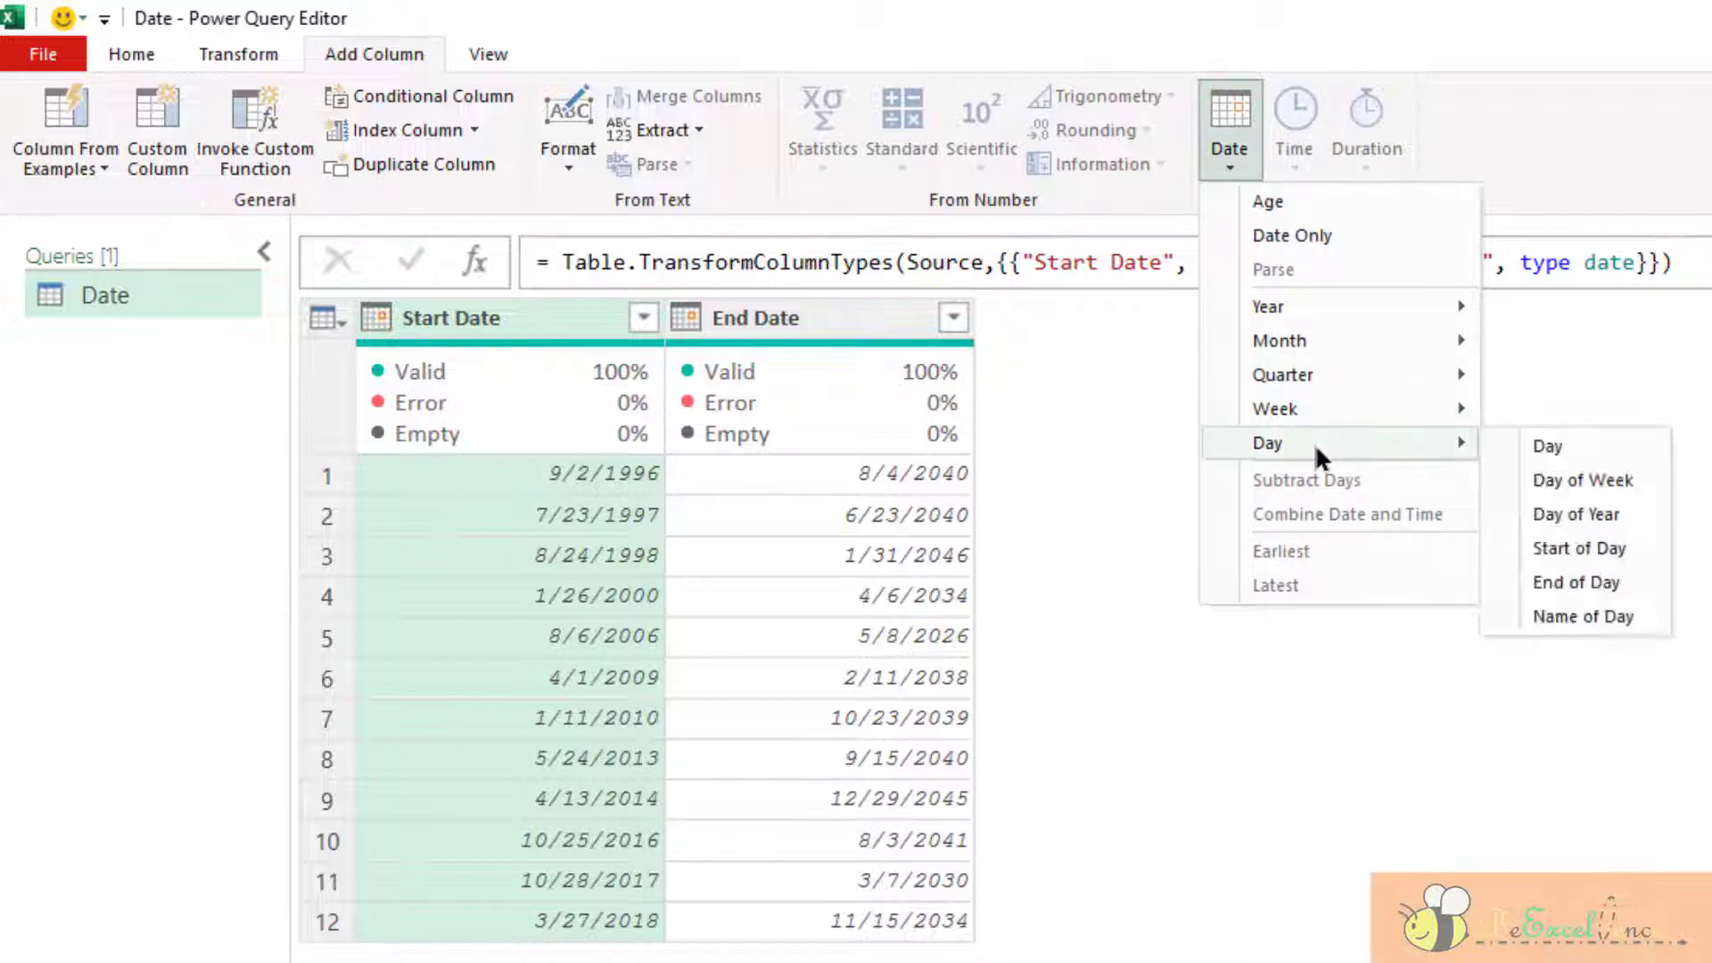
{"action": "left_click", "coordinate": [1619, 618]}
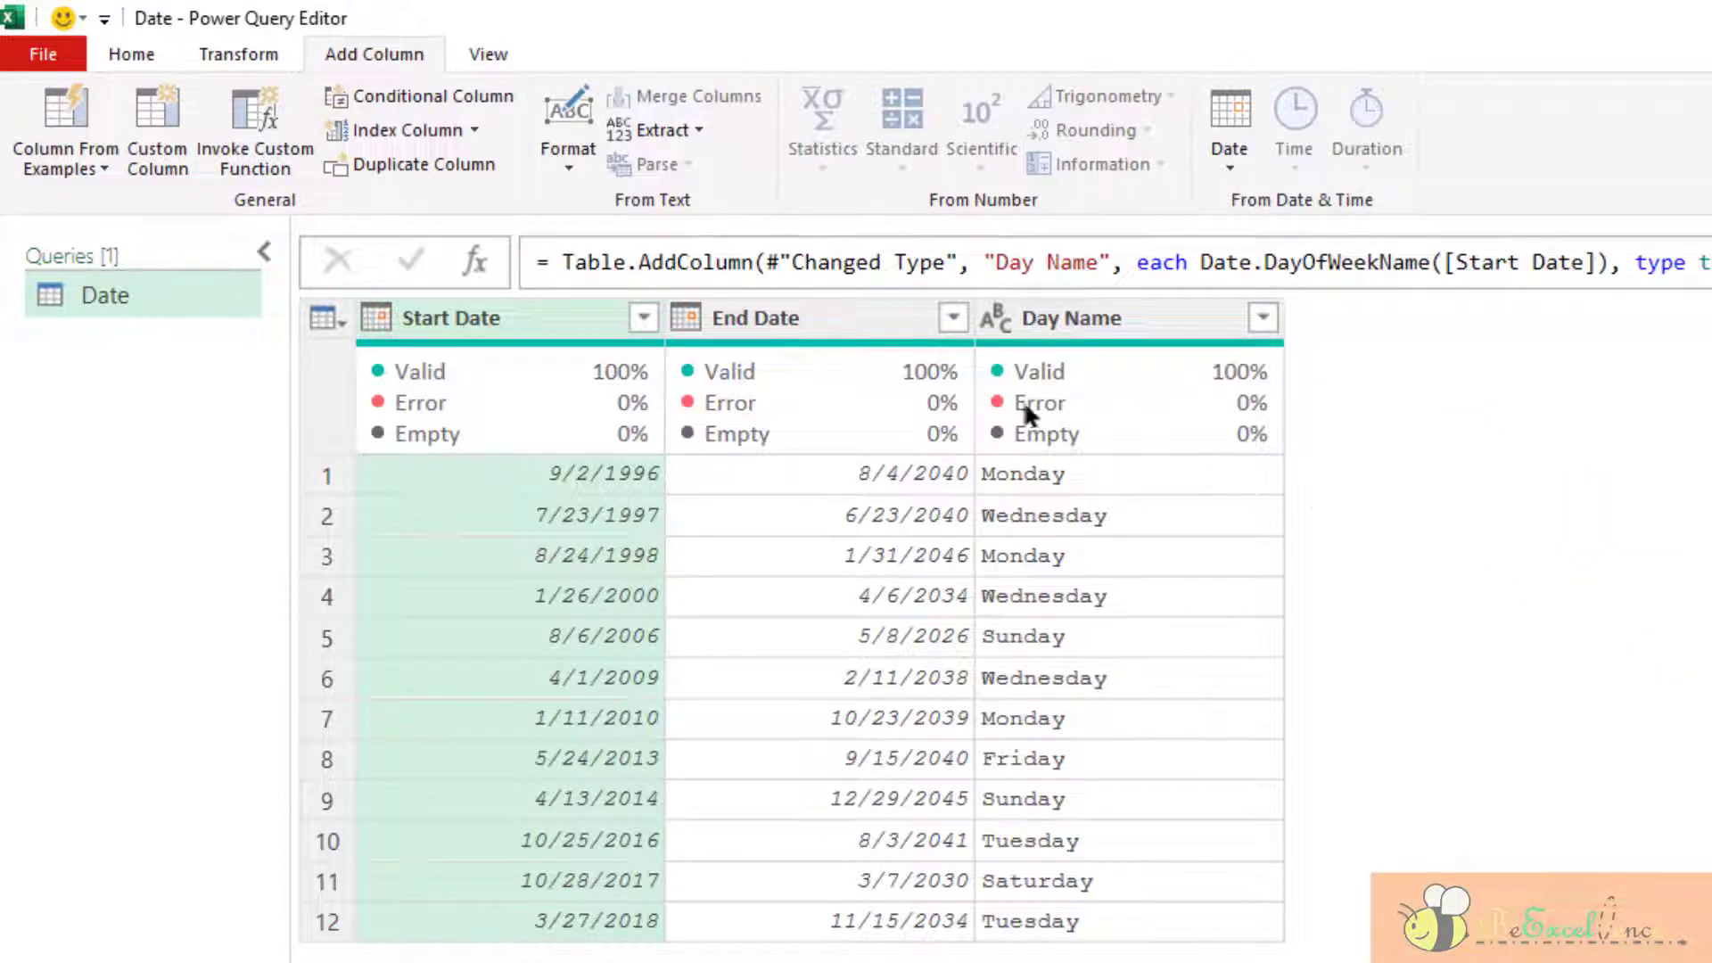
Delete the End Date column and confirm rows 1 and 5 read Monday and Sunday
{"action": "left_click", "coordinate": [804, 319]}
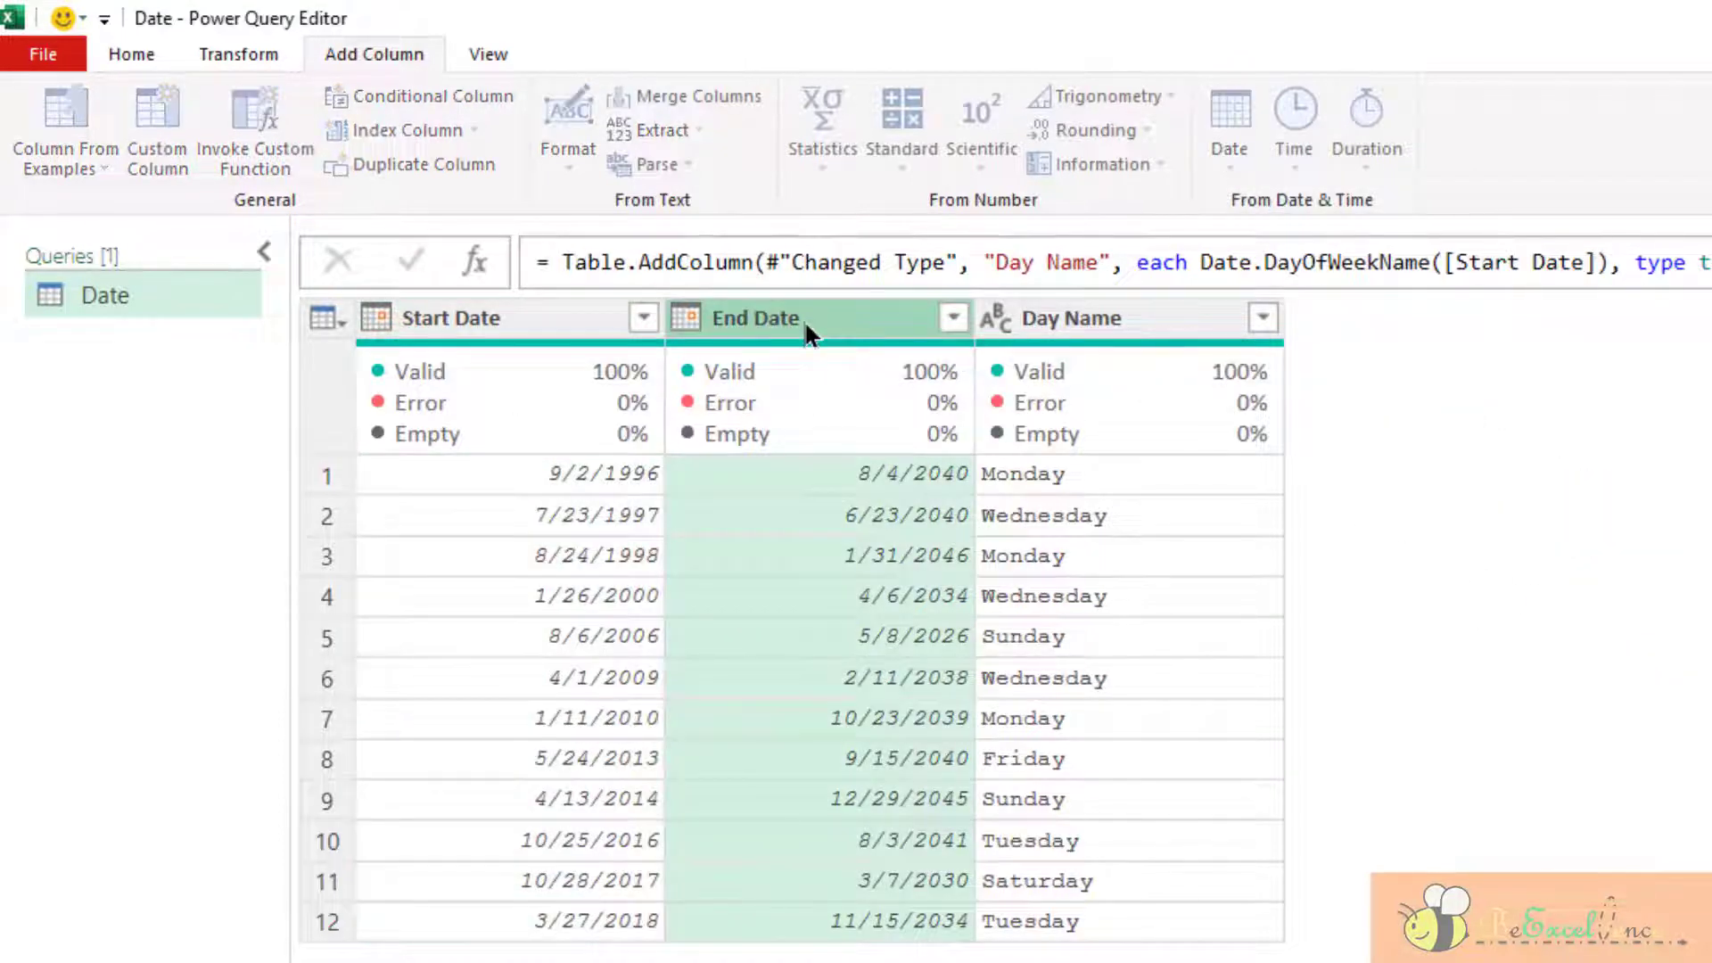
{"action": "key", "text": "Delete"}
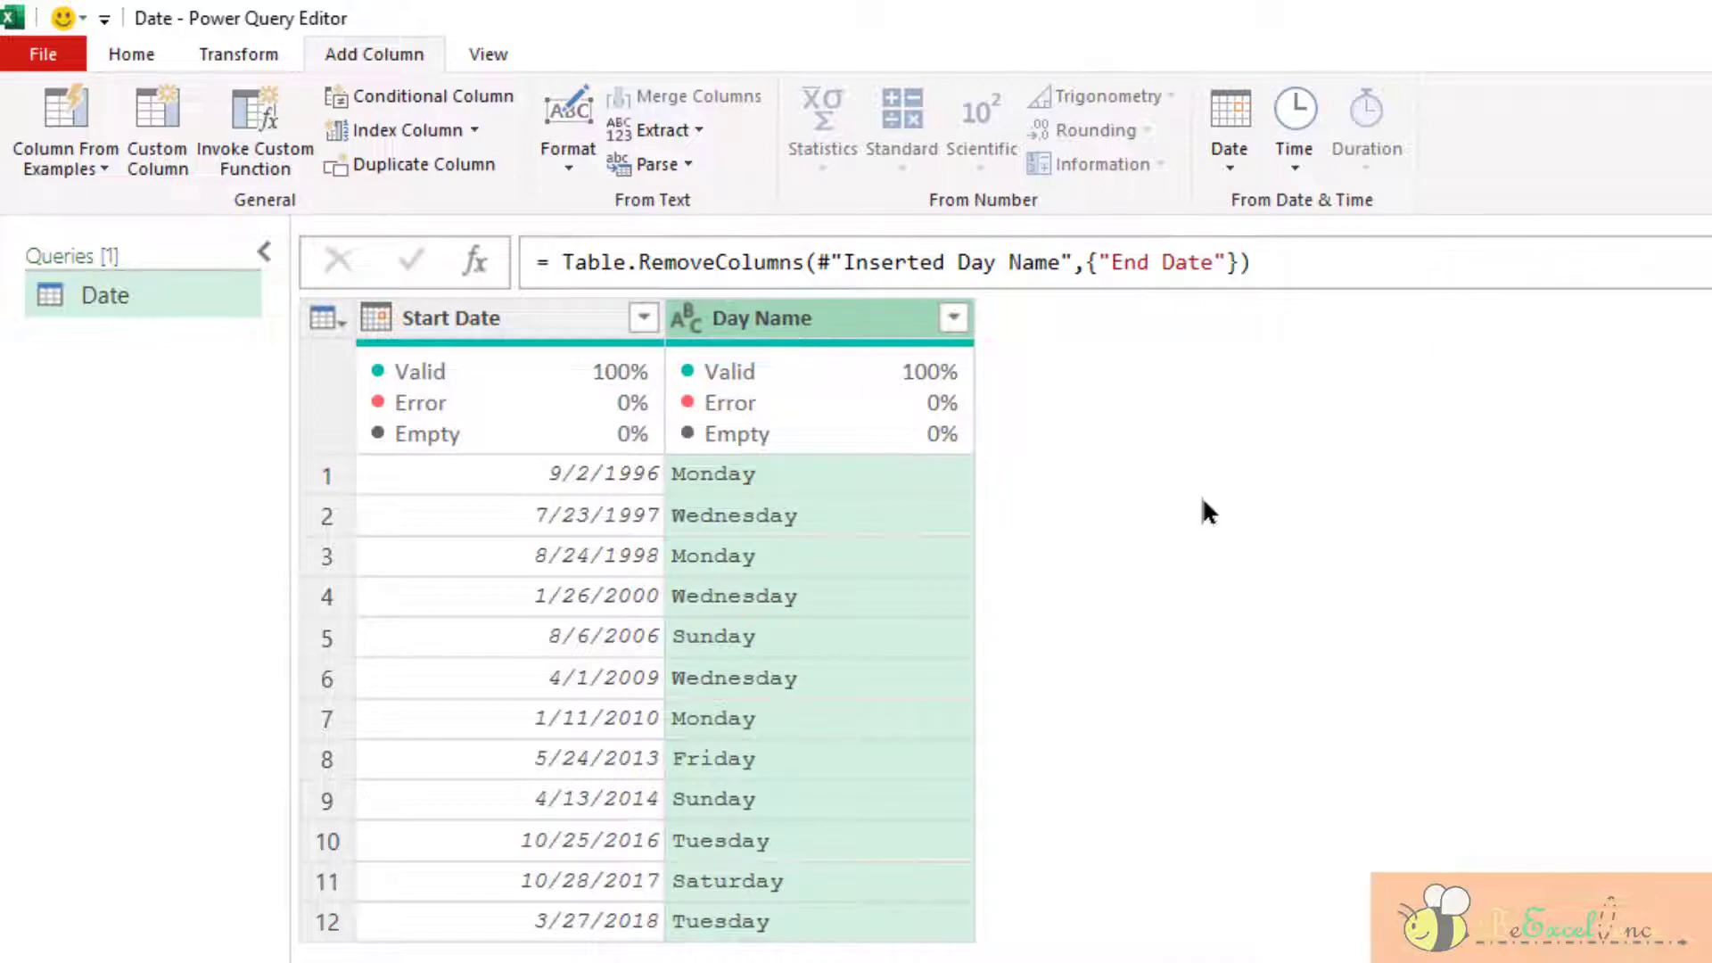
{"action": "left_click", "coordinate": [560, 465]}
{"action": "left_click", "coordinate": [792, 474]}
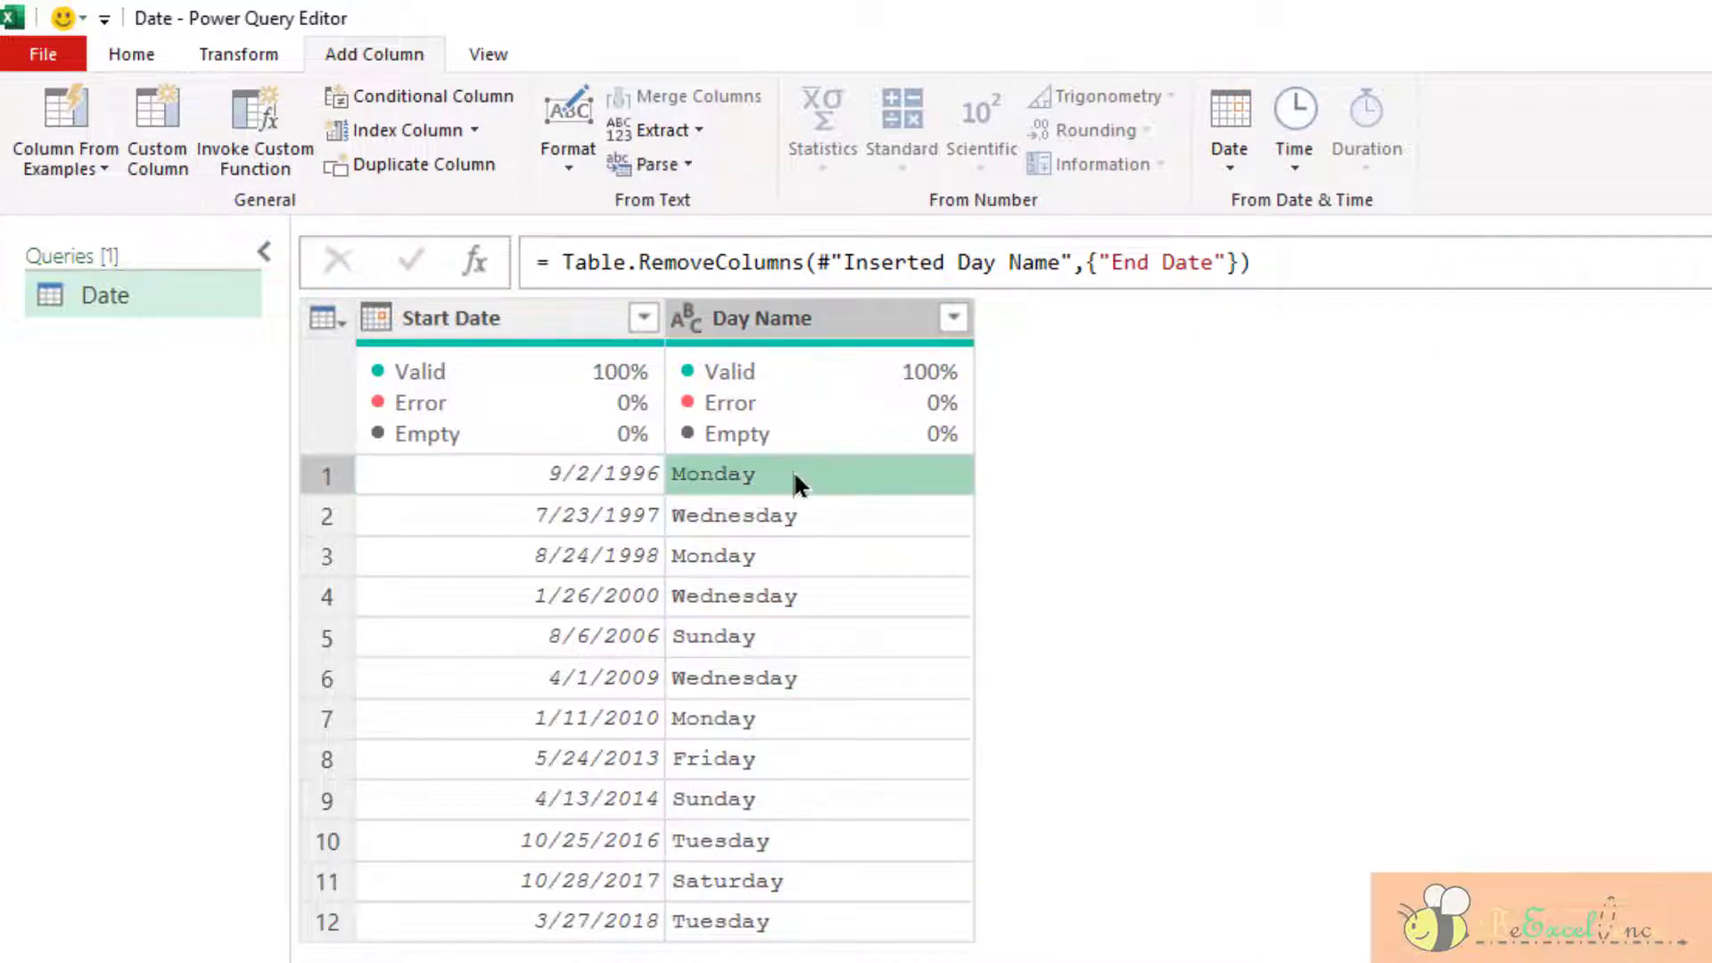
{"action": "left_click", "coordinate": [612, 644]}
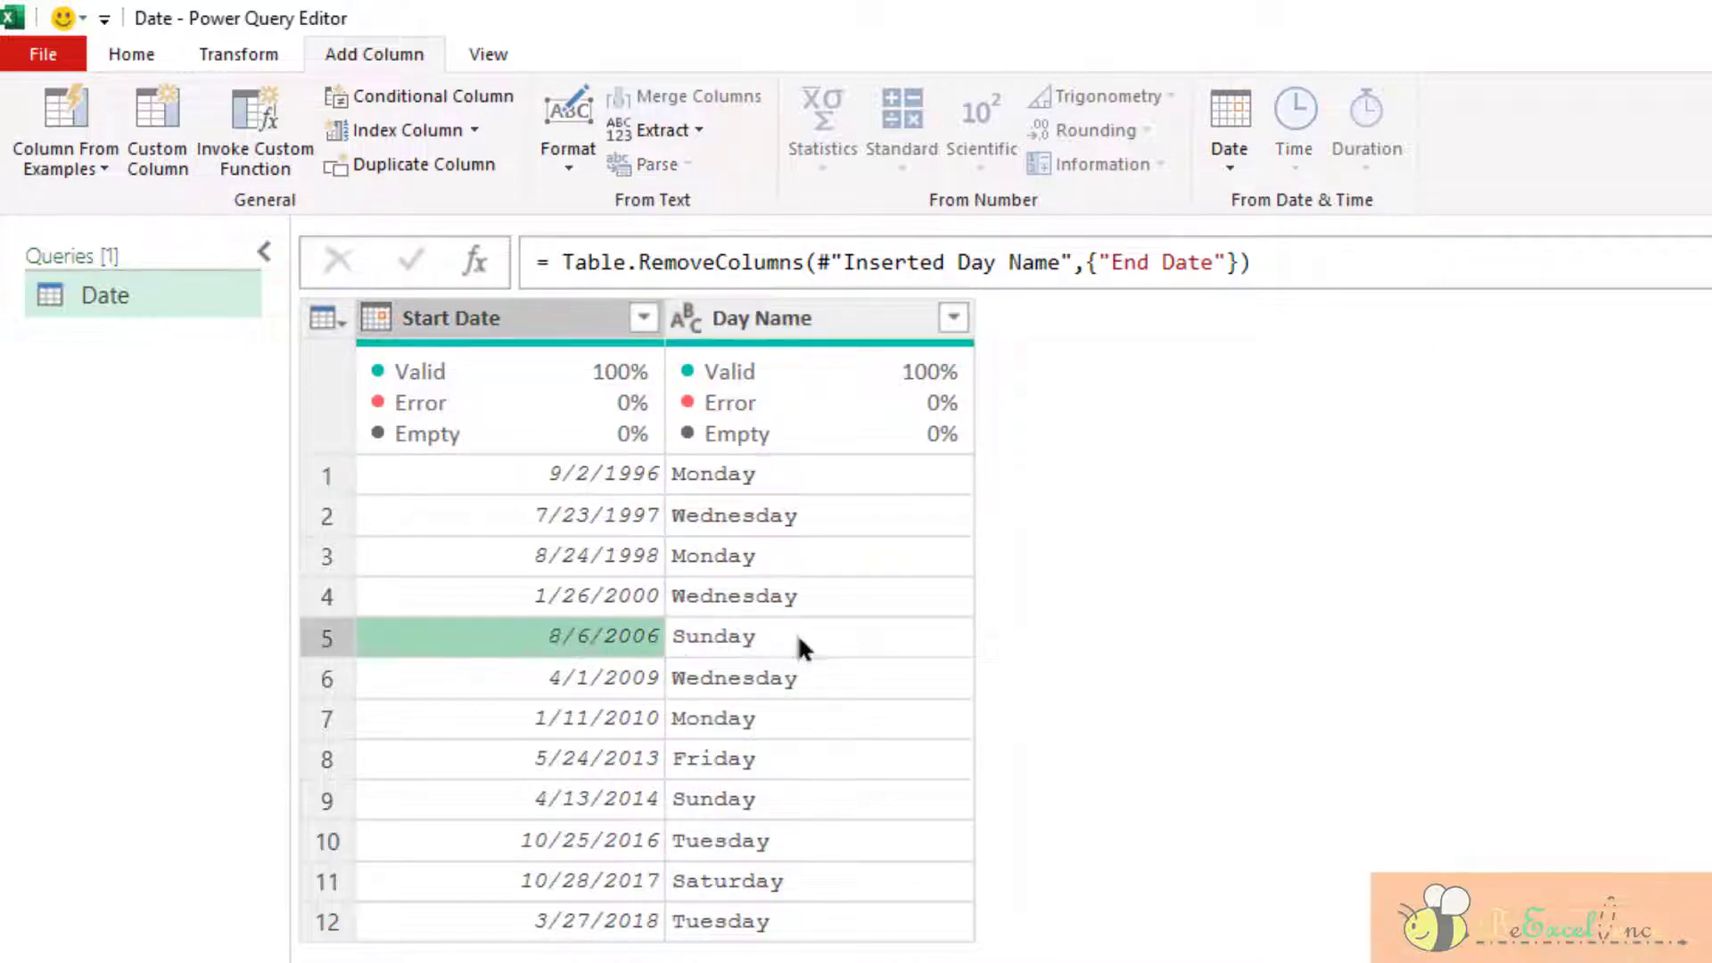
{"action": "left_click", "coordinate": [837, 631]}
{"action": "left_click", "coordinate": [451, 313]}
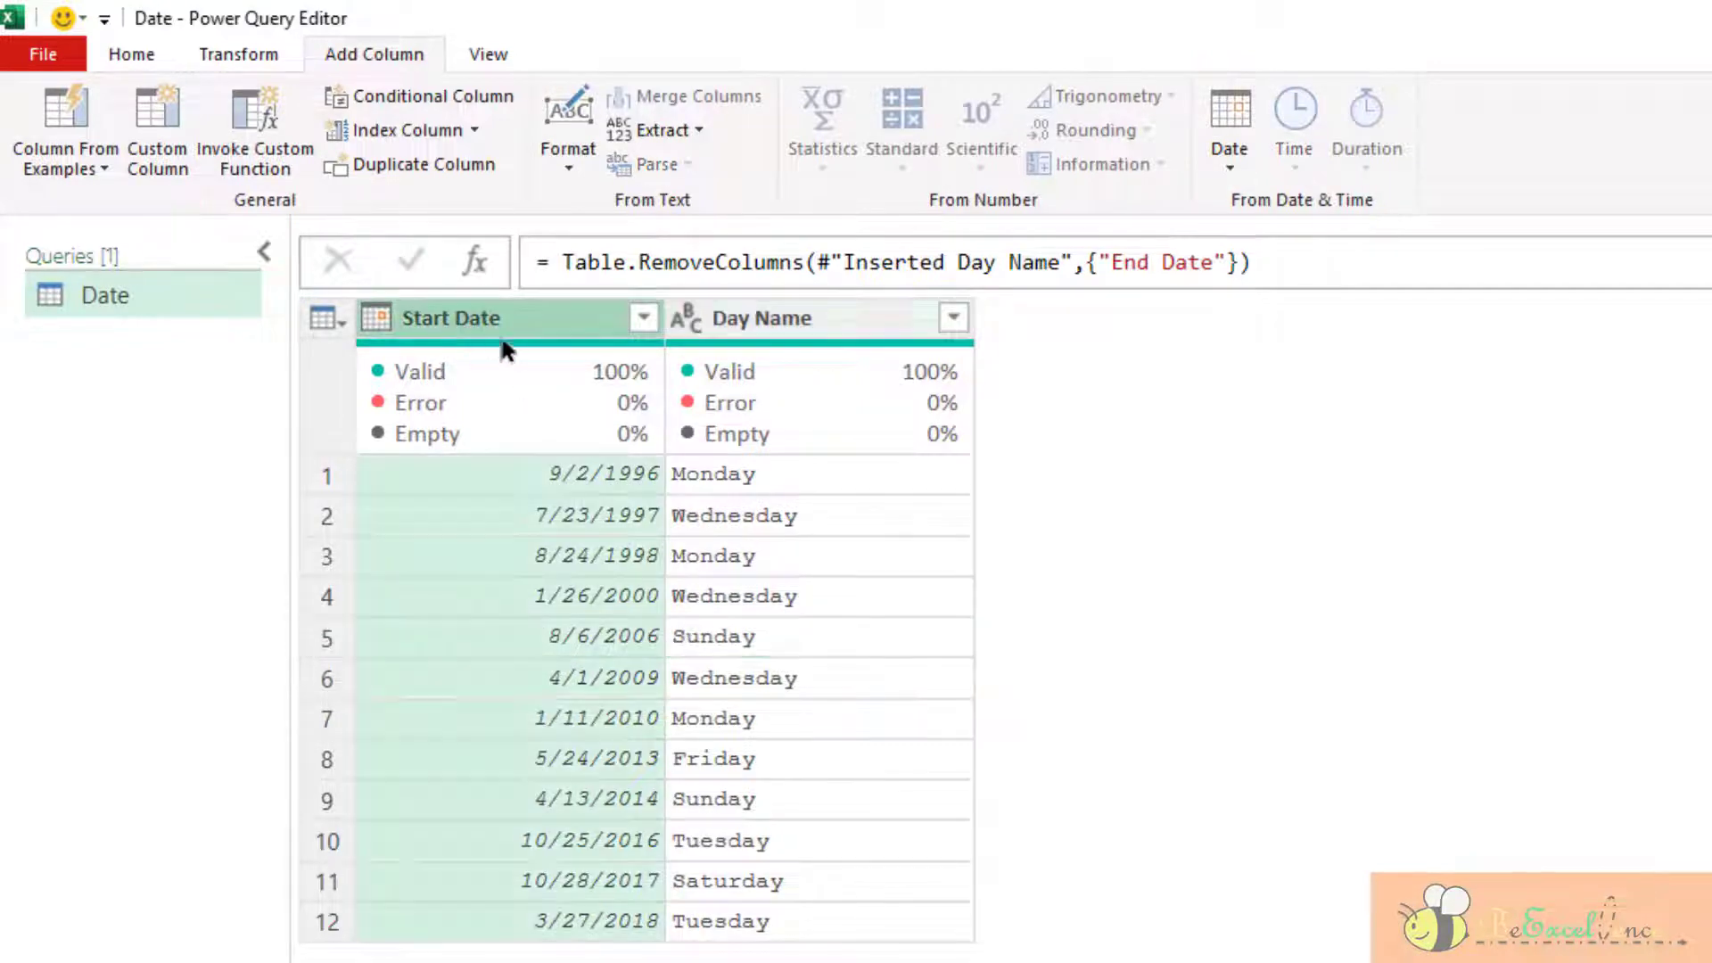
Add a Week of Year column from Start Date, with row 1 showing 36
{"action": "mouse_move", "coordinate": [515, 344]}
{"action": "left_click", "coordinate": [1239, 160]}
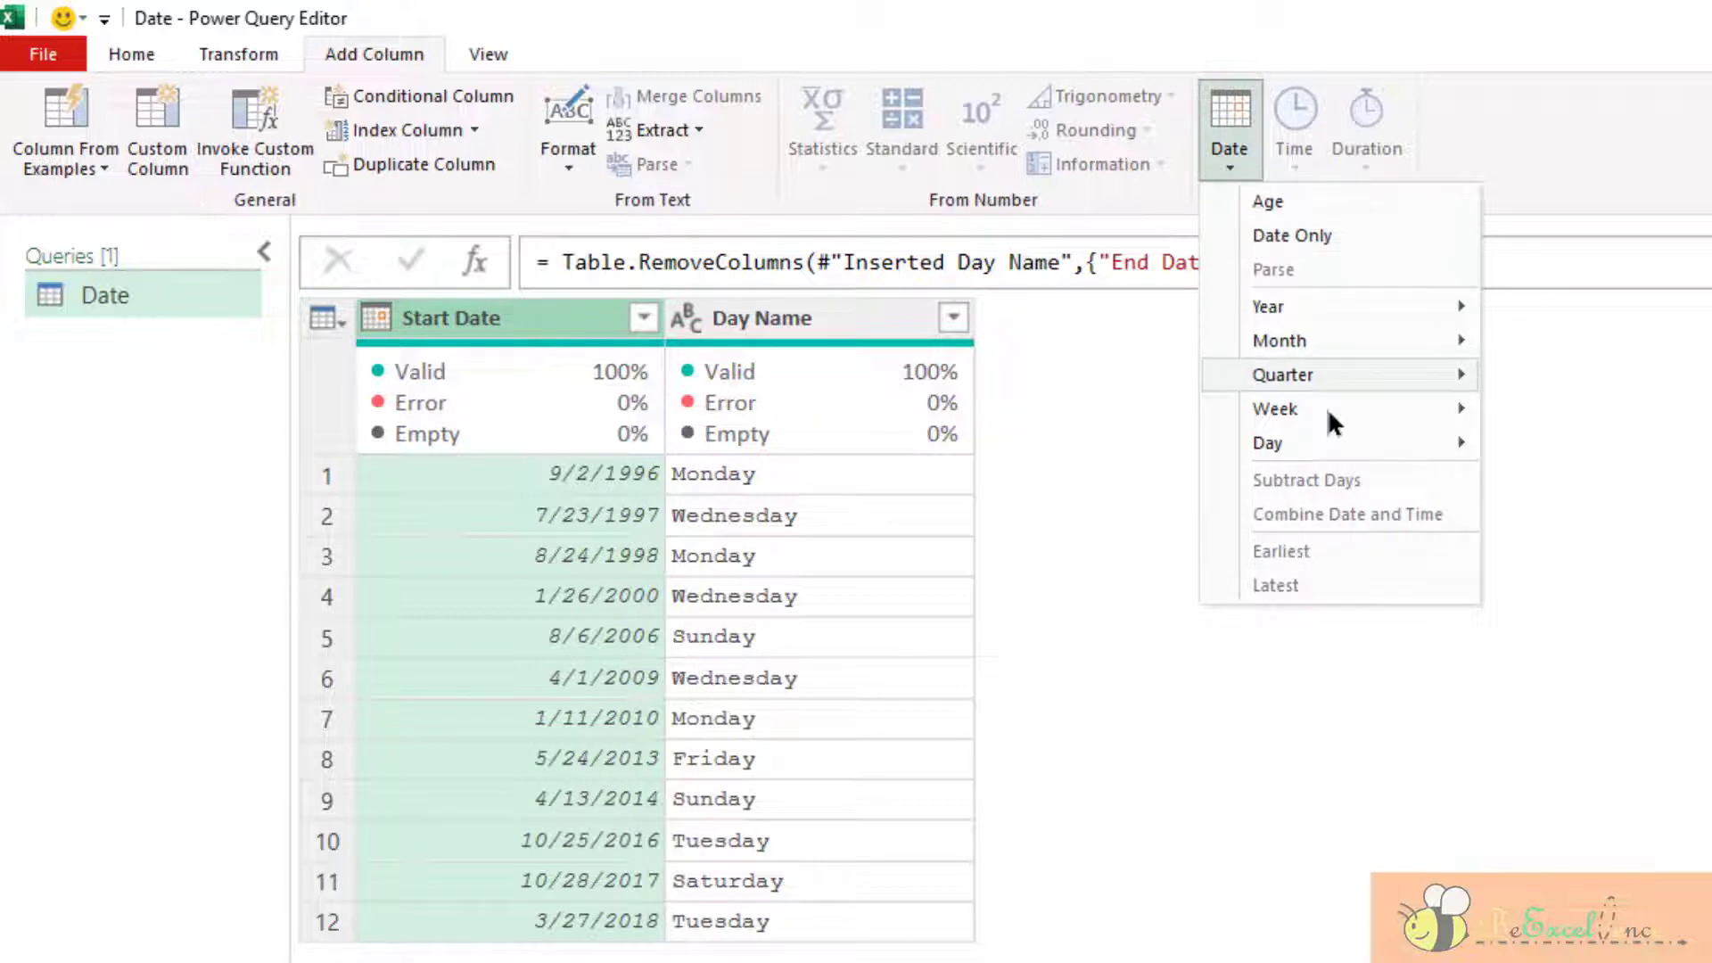
{"action": "mouse_move", "coordinate": [1328, 412]}
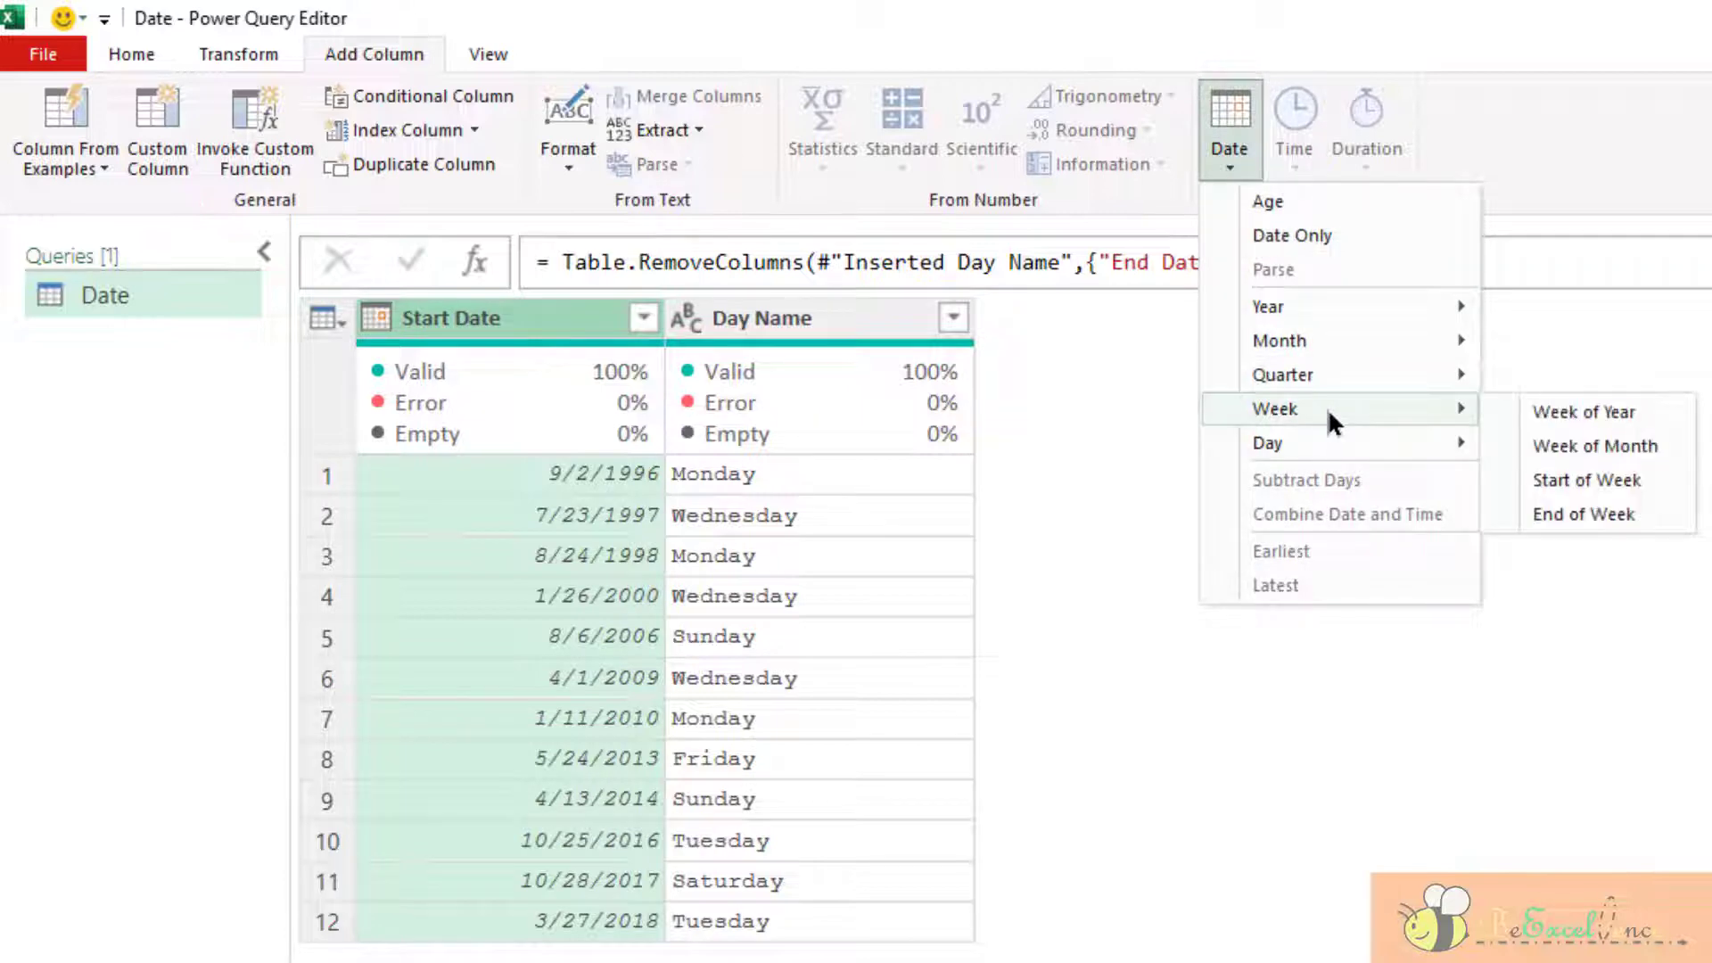
{"action": "left_click", "coordinate": [1605, 410]}
{"action": "left_click", "coordinate": [1148, 480]}
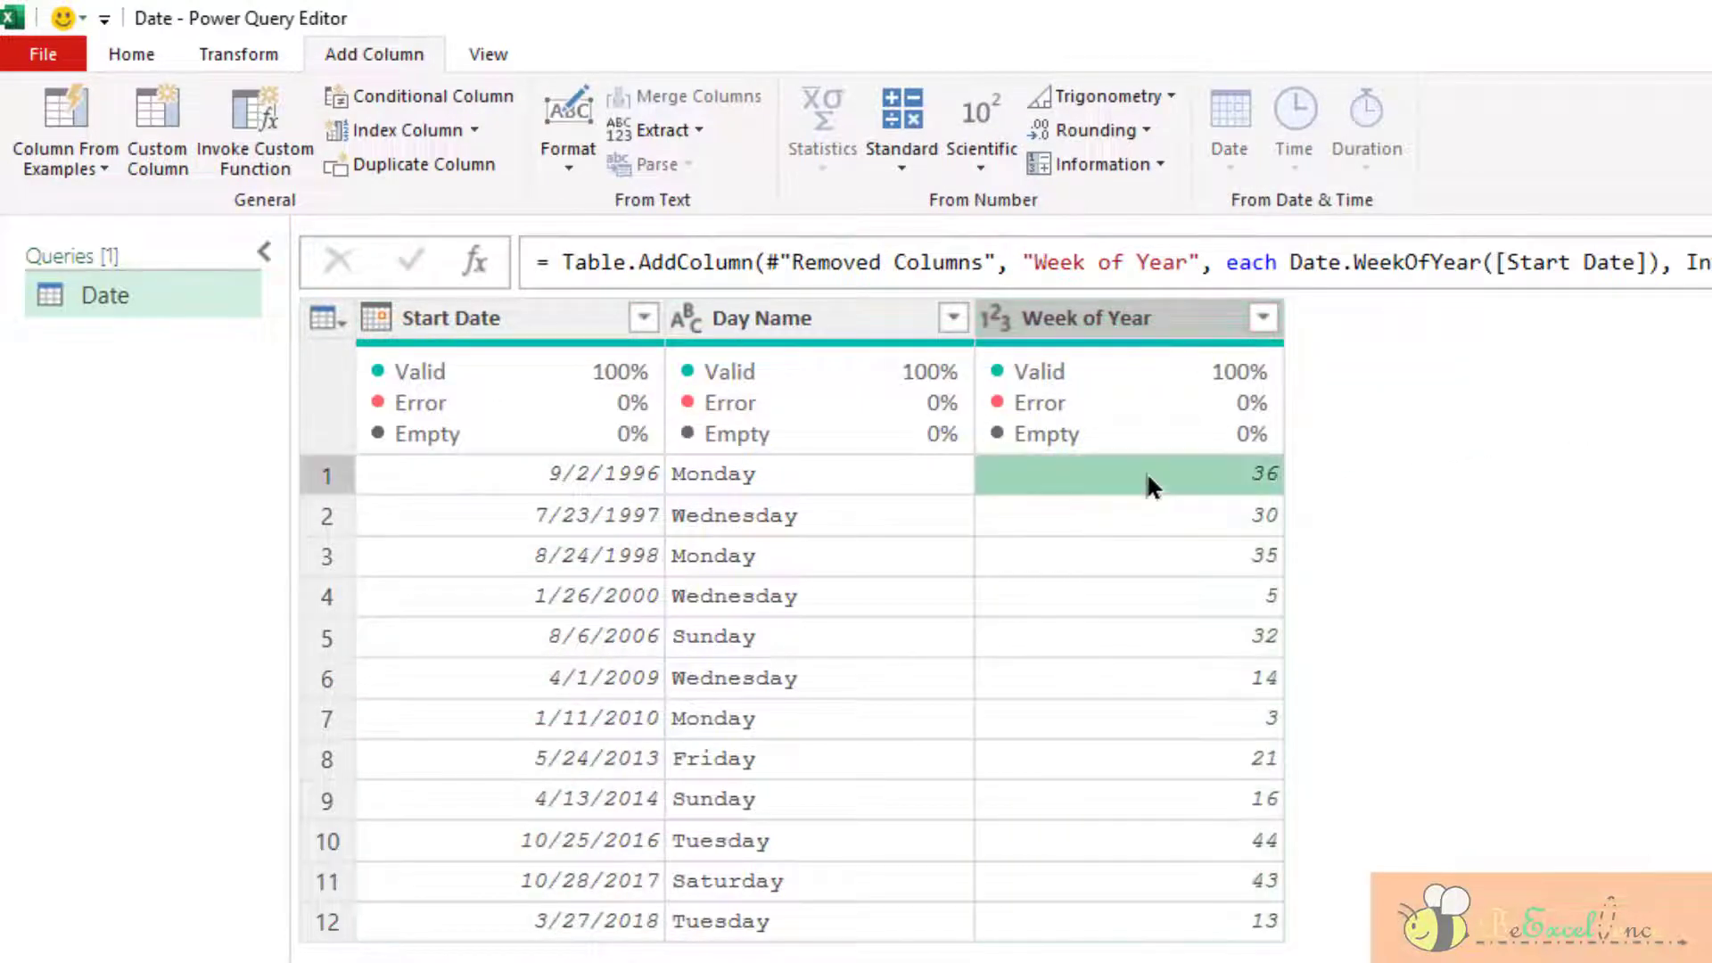
{"action": "left_click", "coordinate": [1158, 504]}
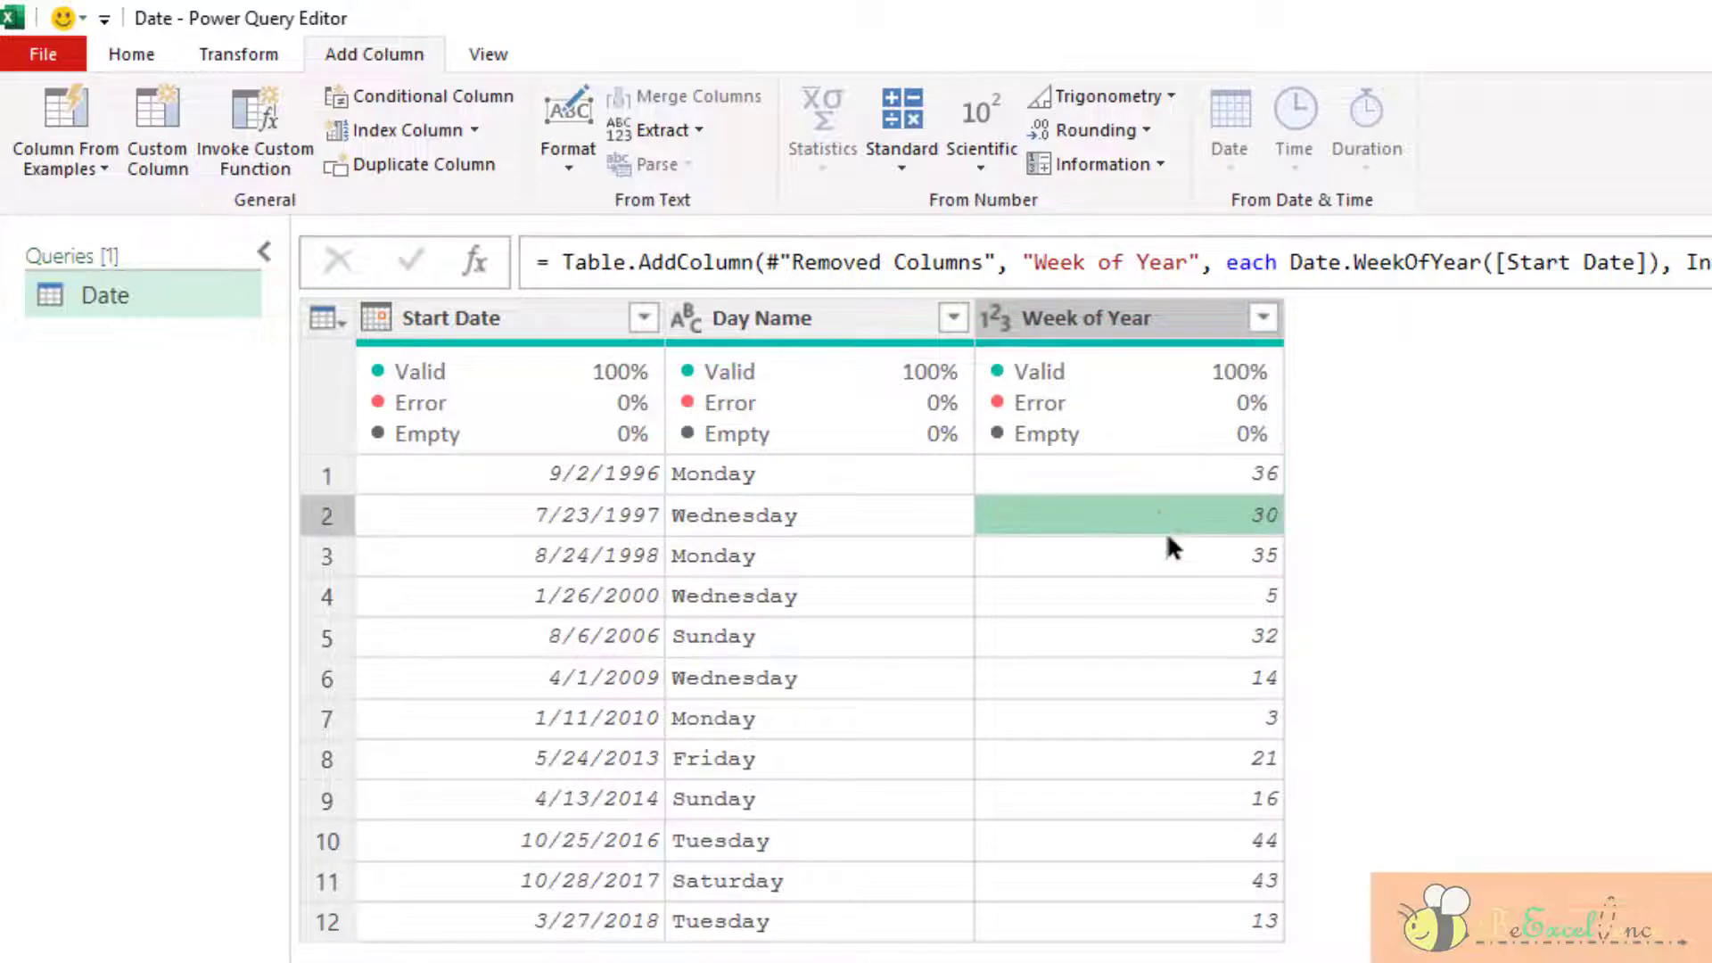
{"action": "left_click", "coordinate": [1163, 551]}
Add a Week of Month column from Start Date, with row 1 showing 1
{"action": "left_click", "coordinate": [565, 319]}
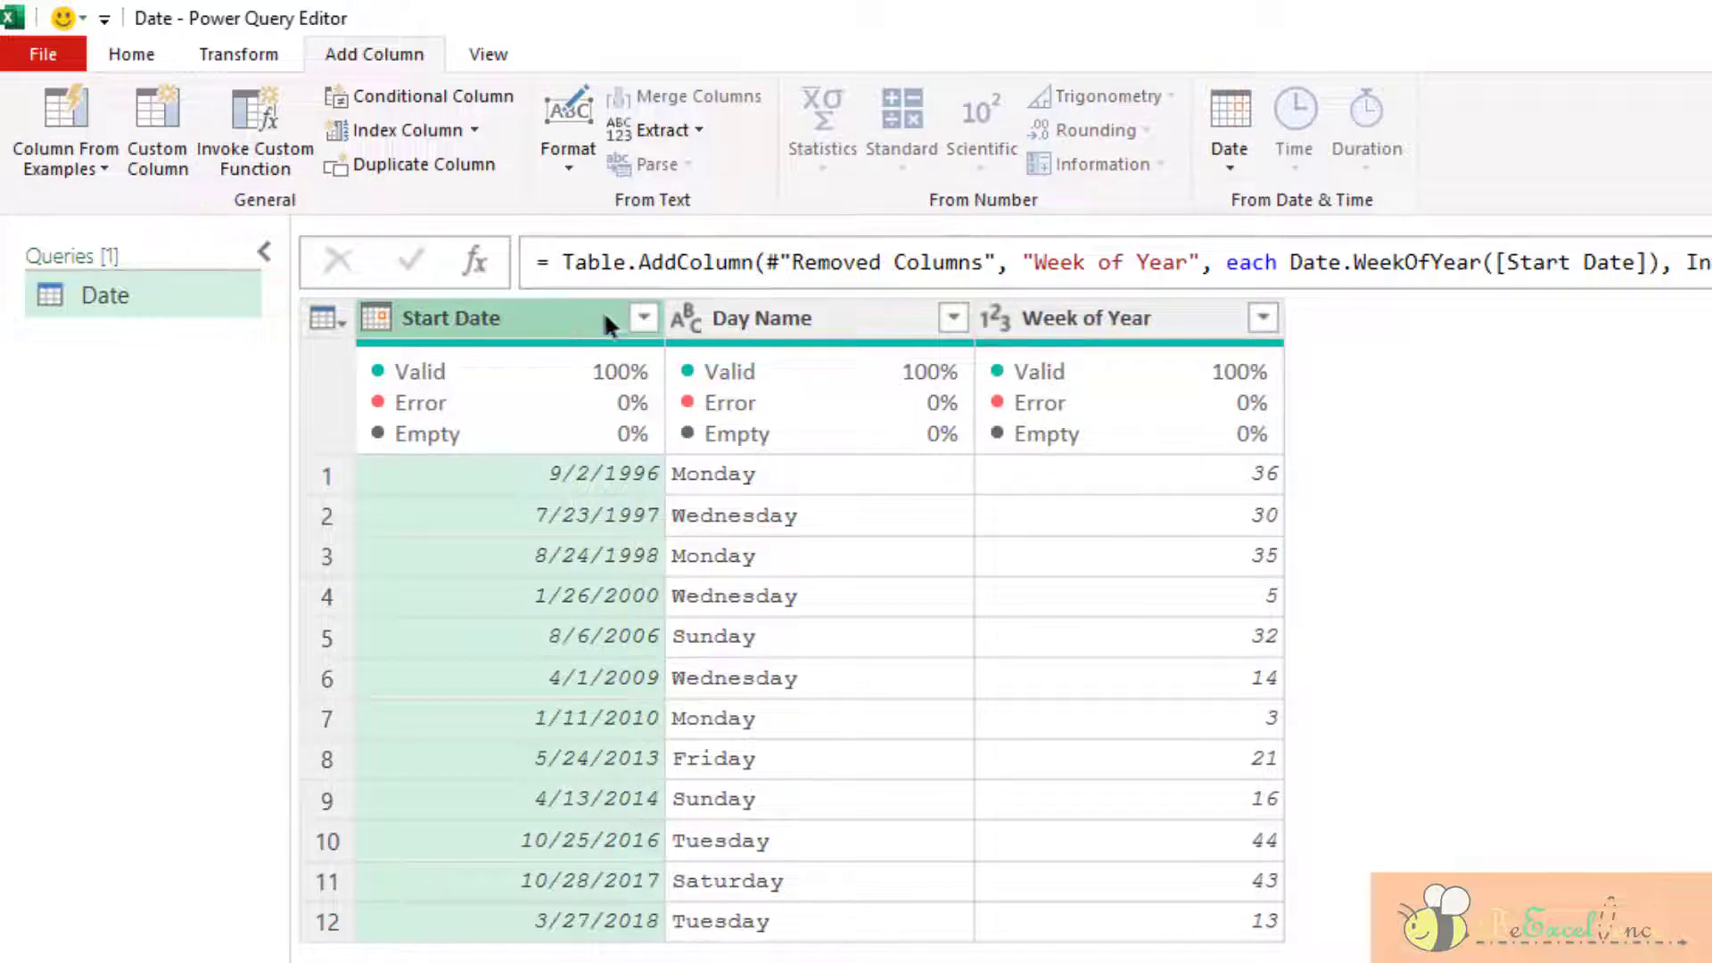
{"action": "left_click", "coordinate": [1225, 157]}
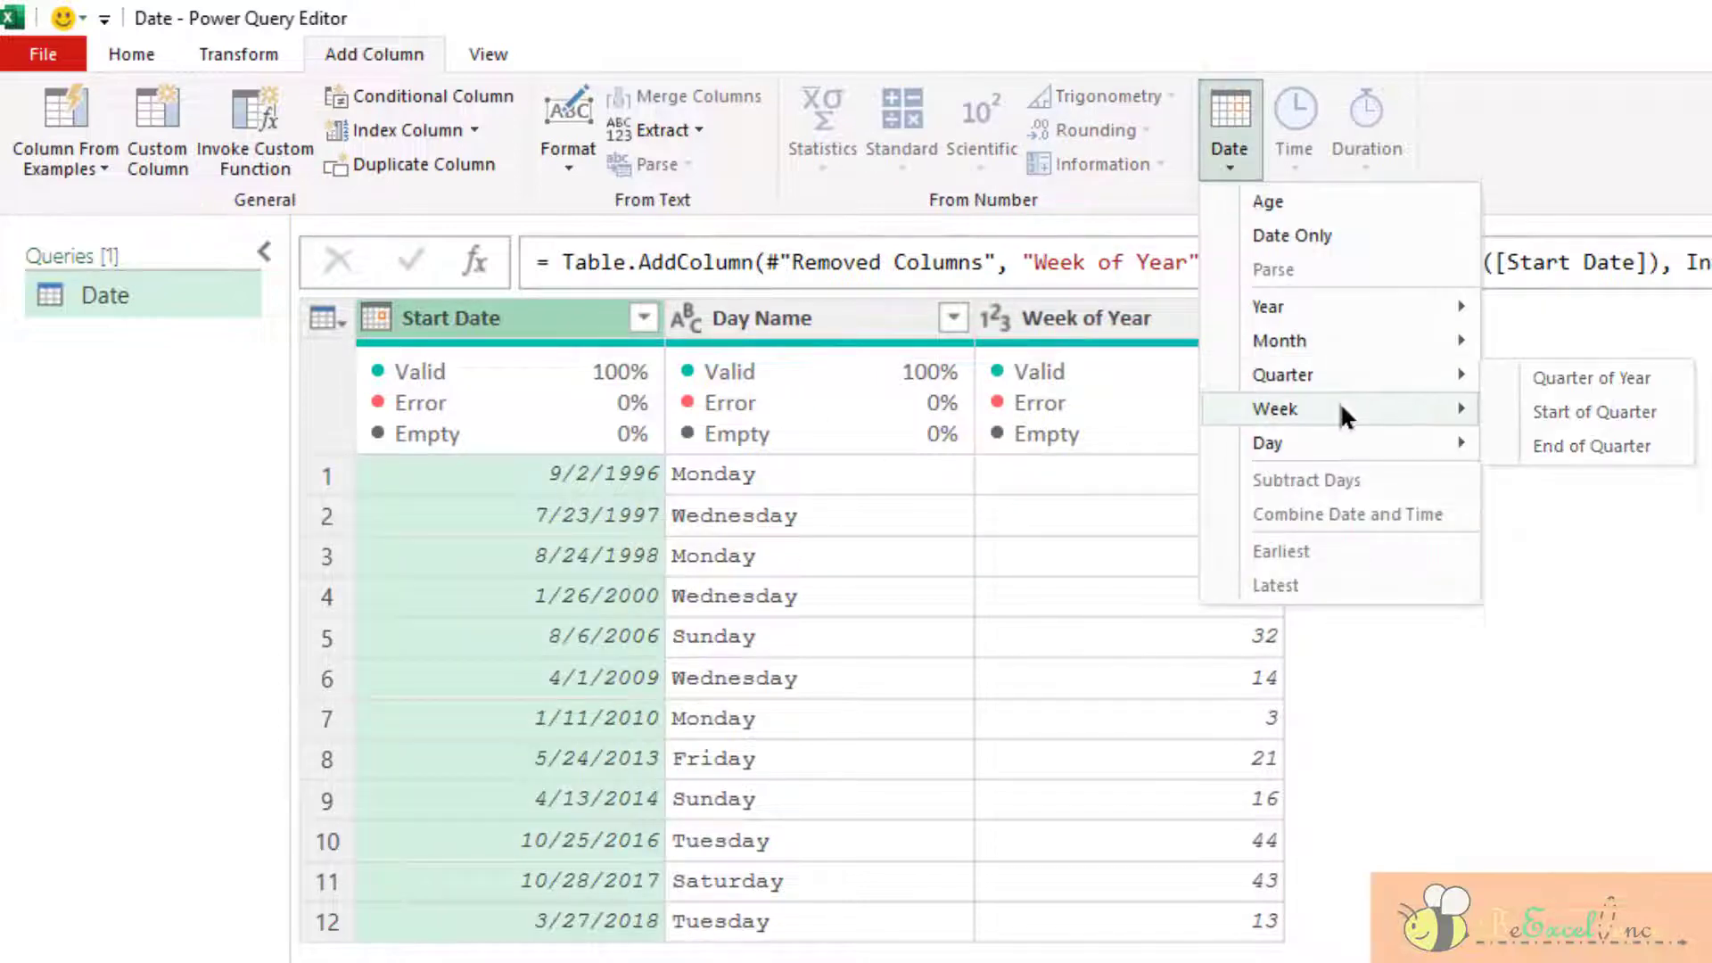
{"action": "mouse_move", "coordinate": [1344, 410]}
{"action": "left_click", "coordinate": [1638, 446]}
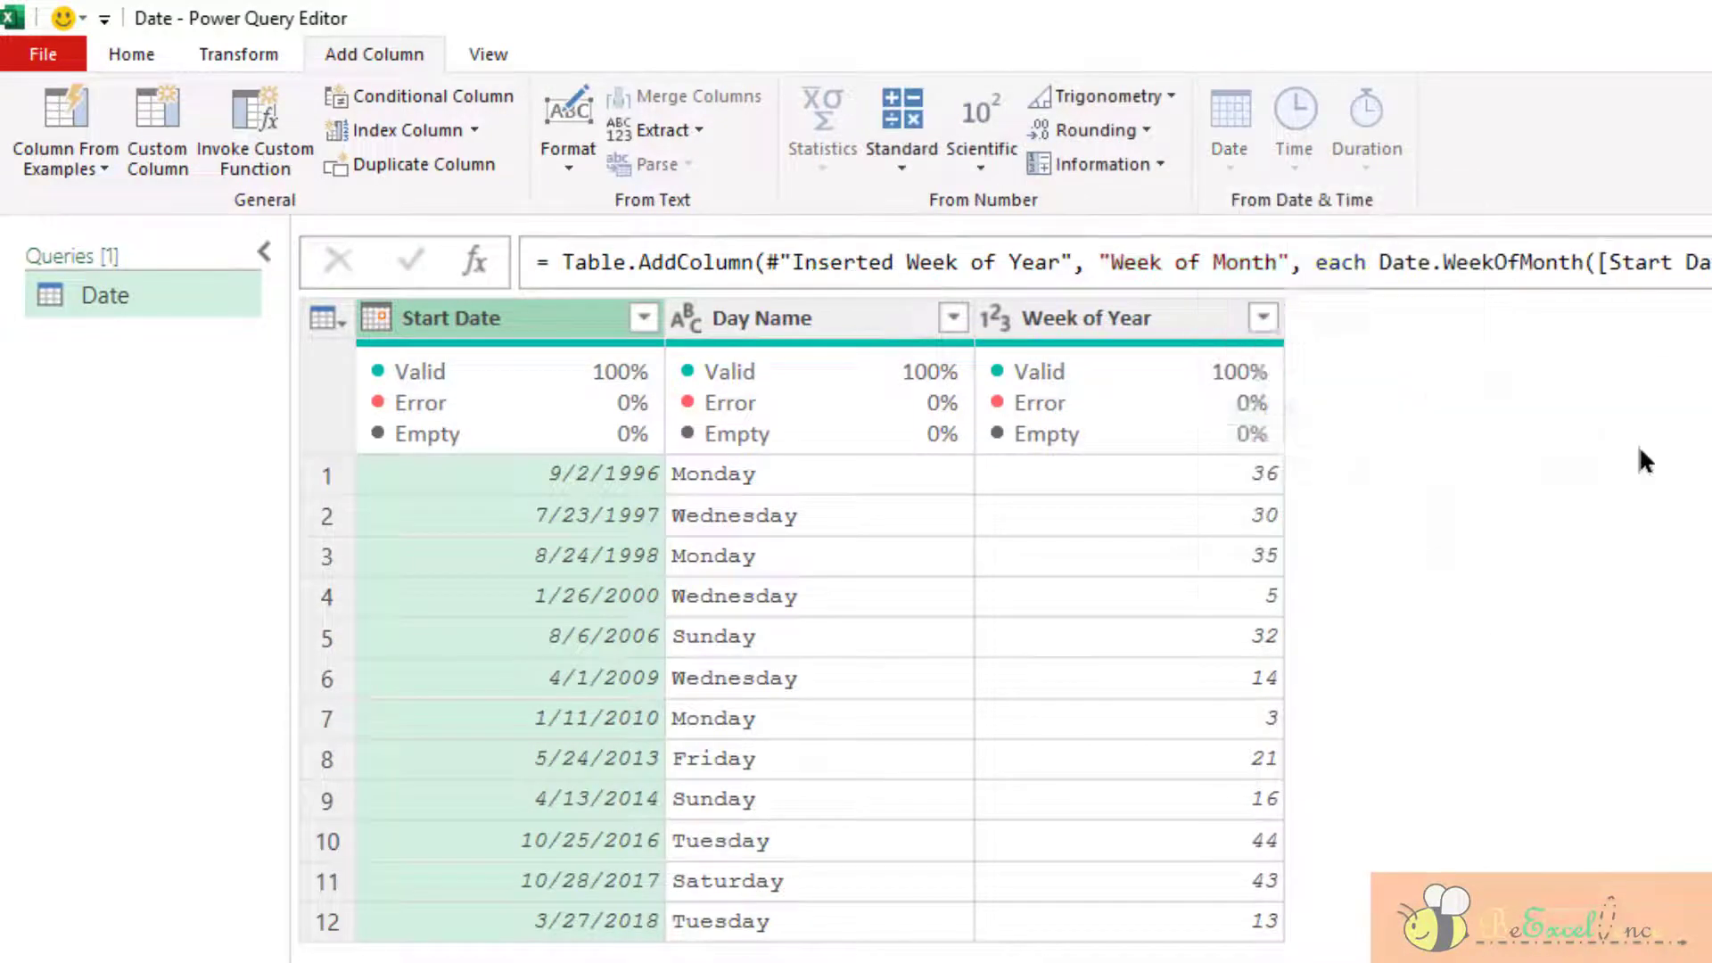
{"action": "left_click", "coordinate": [1446, 482]}
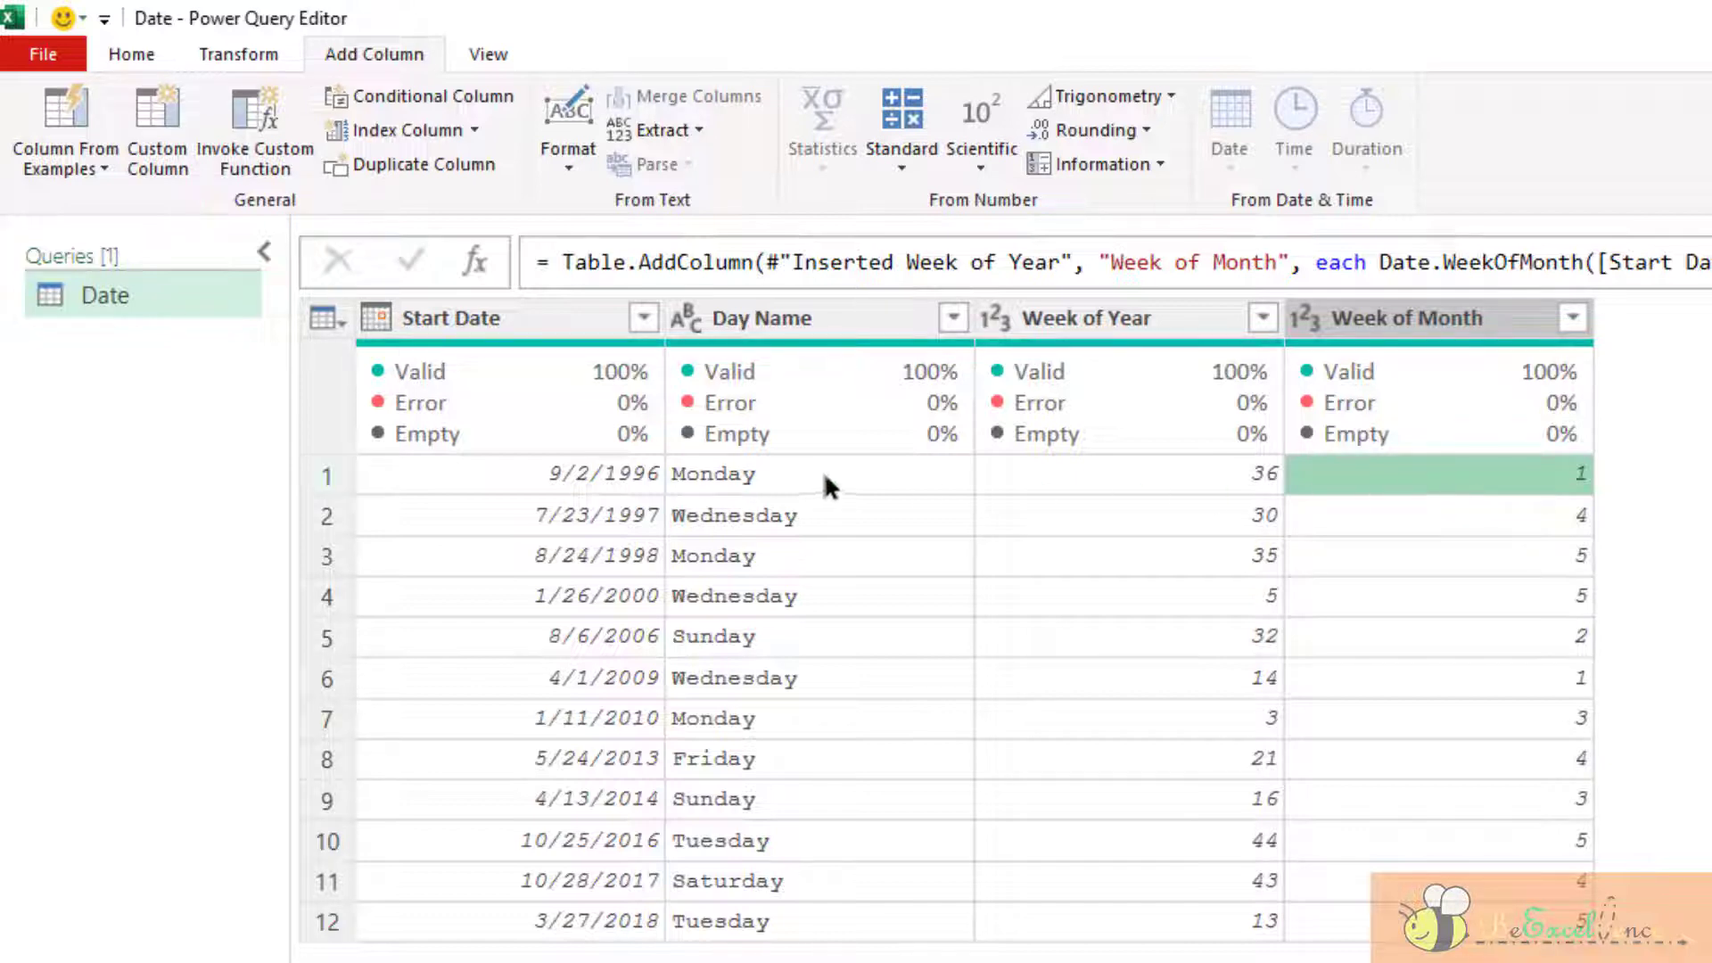
{"action": "left_click", "coordinate": [505, 470]}
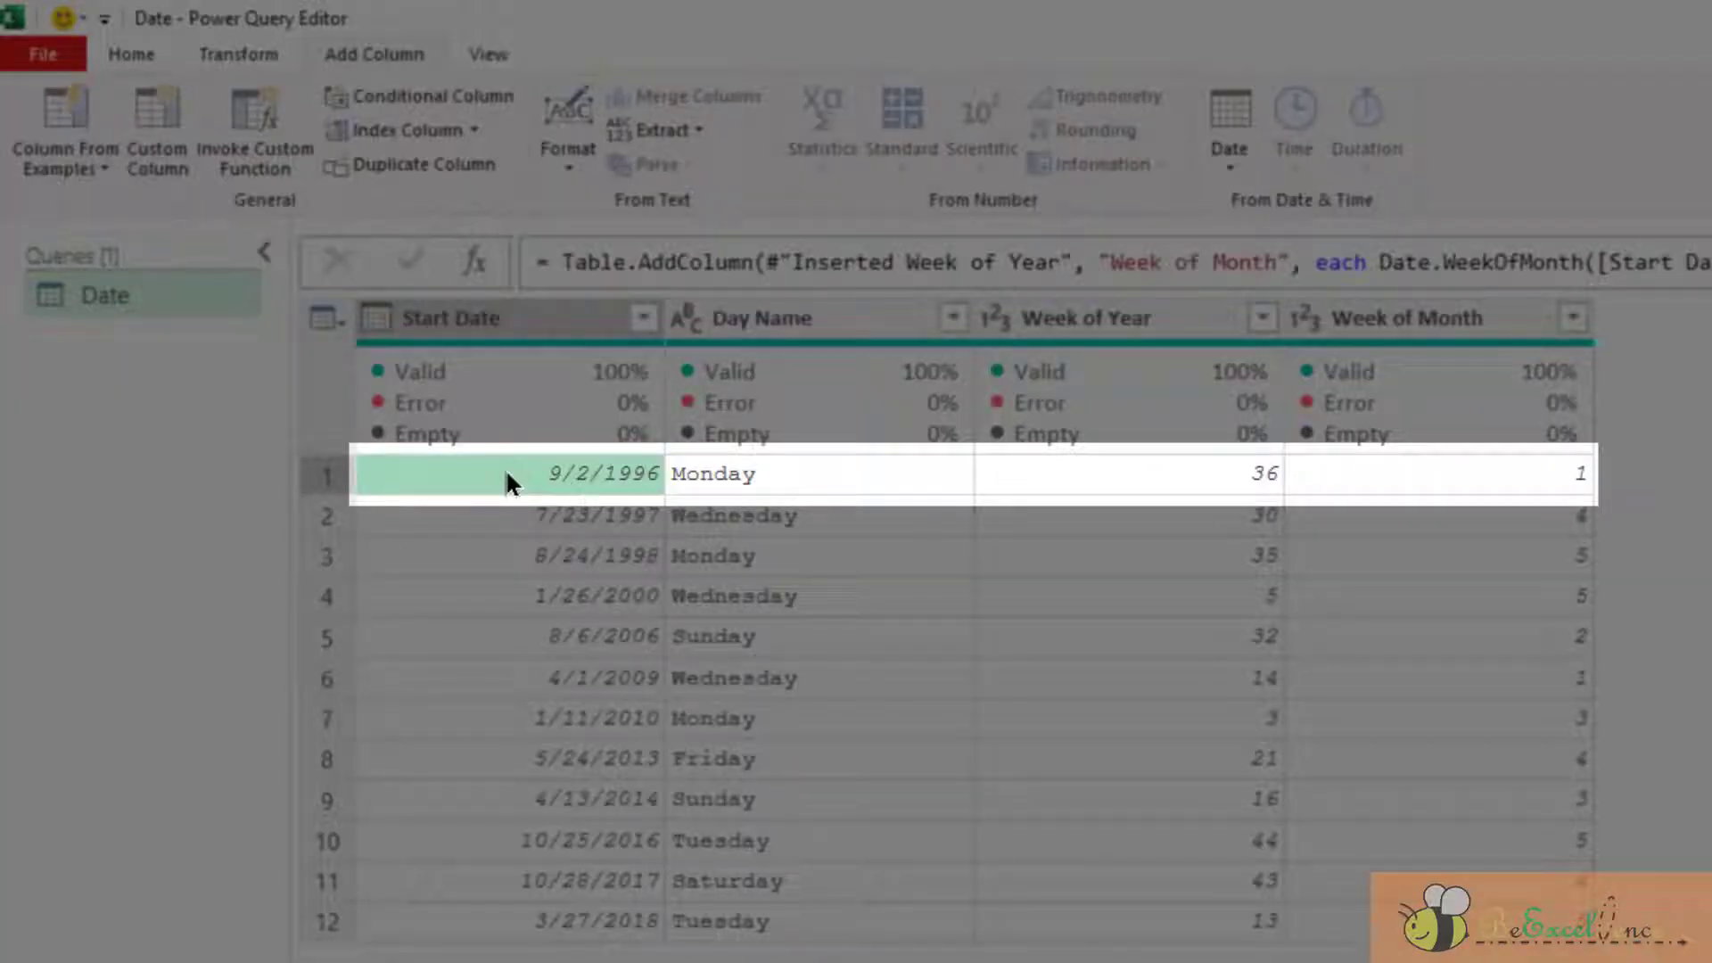
{"action": "left_click", "coordinate": [1389, 468]}
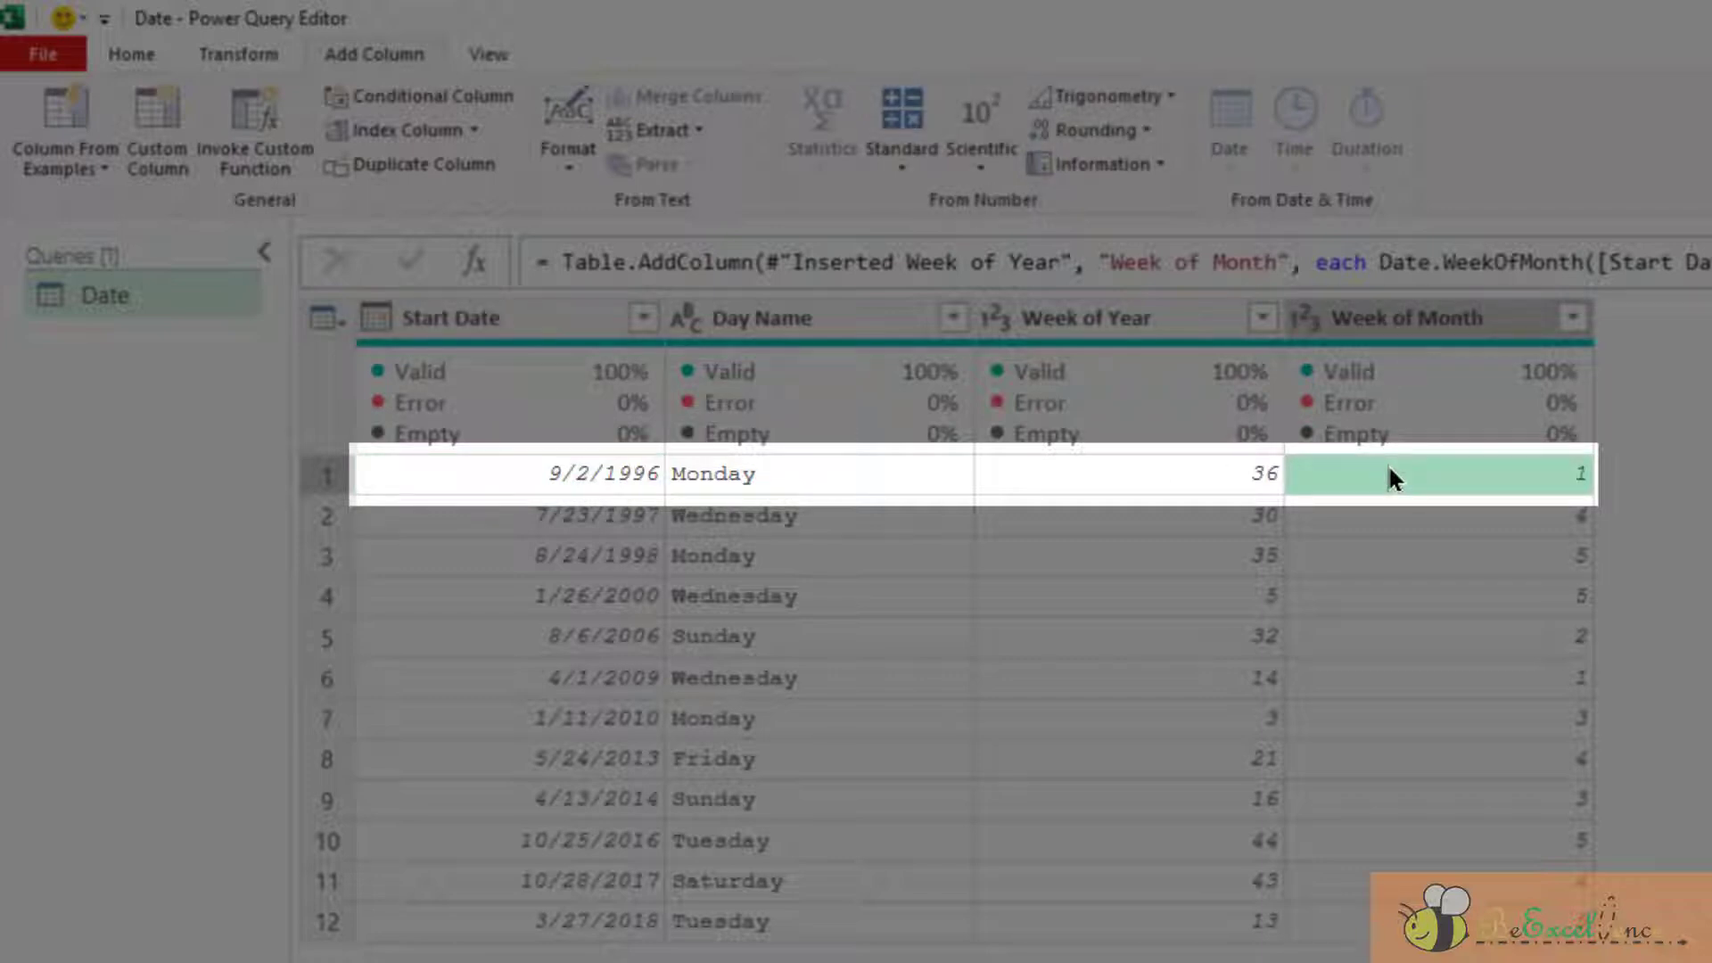
{"action": "left_click", "coordinate": [589, 638]}
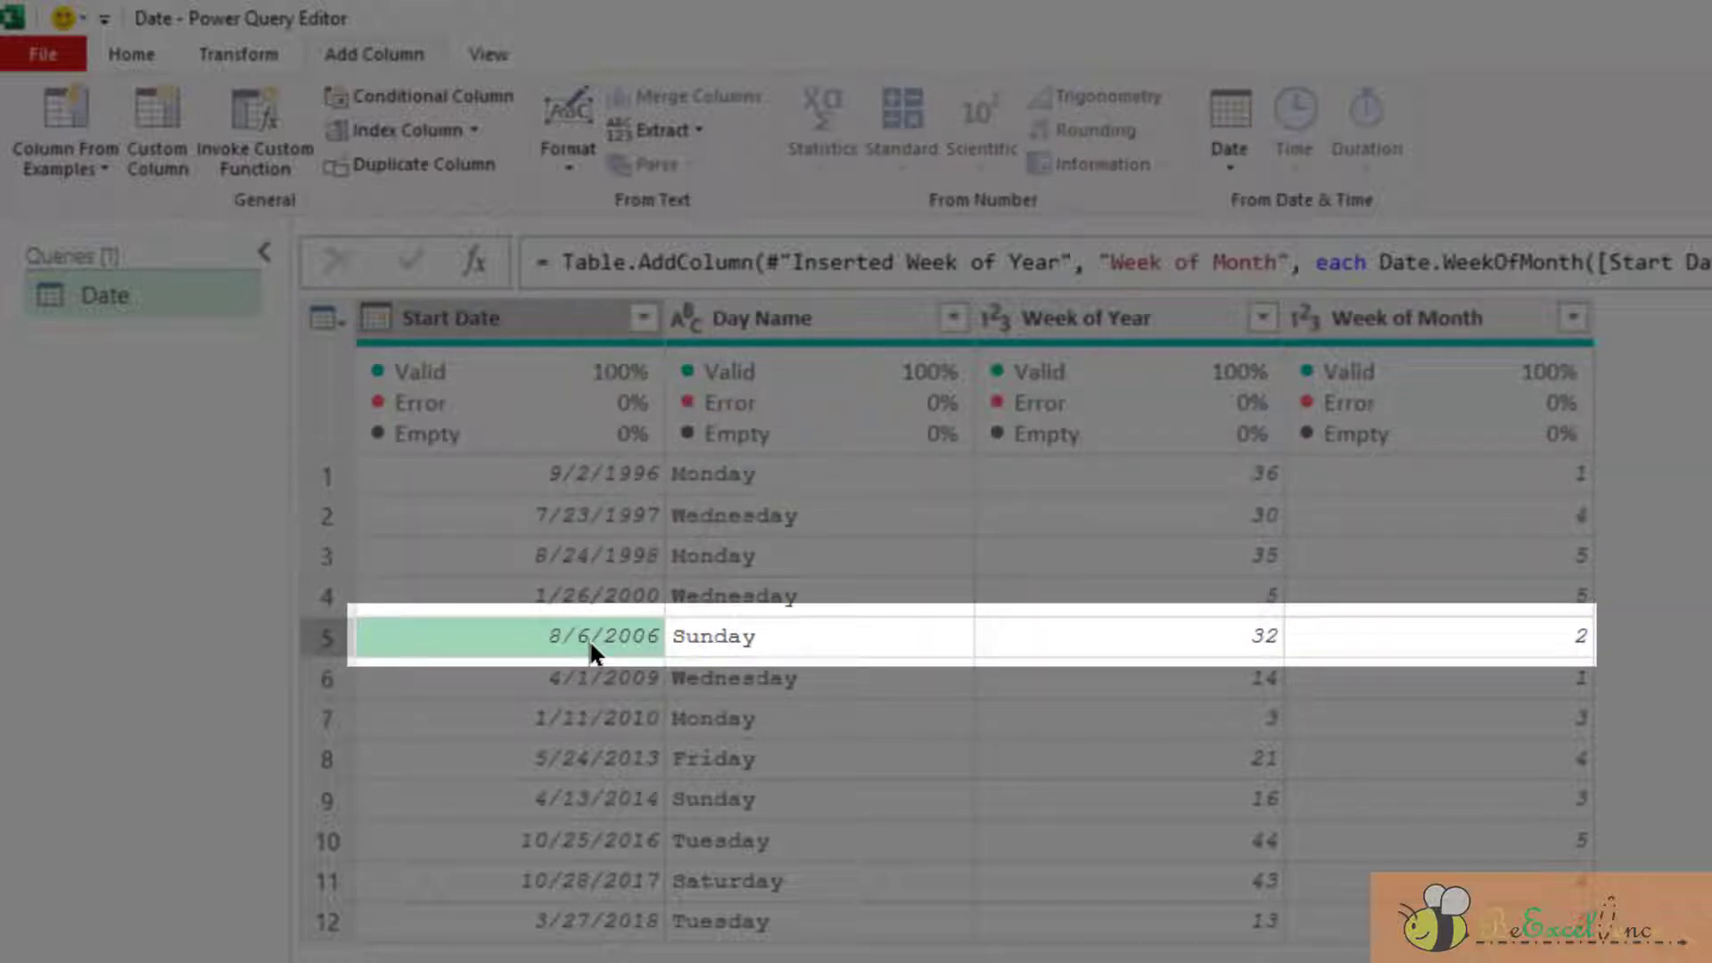
{"action": "left_click", "coordinate": [1396, 638]}
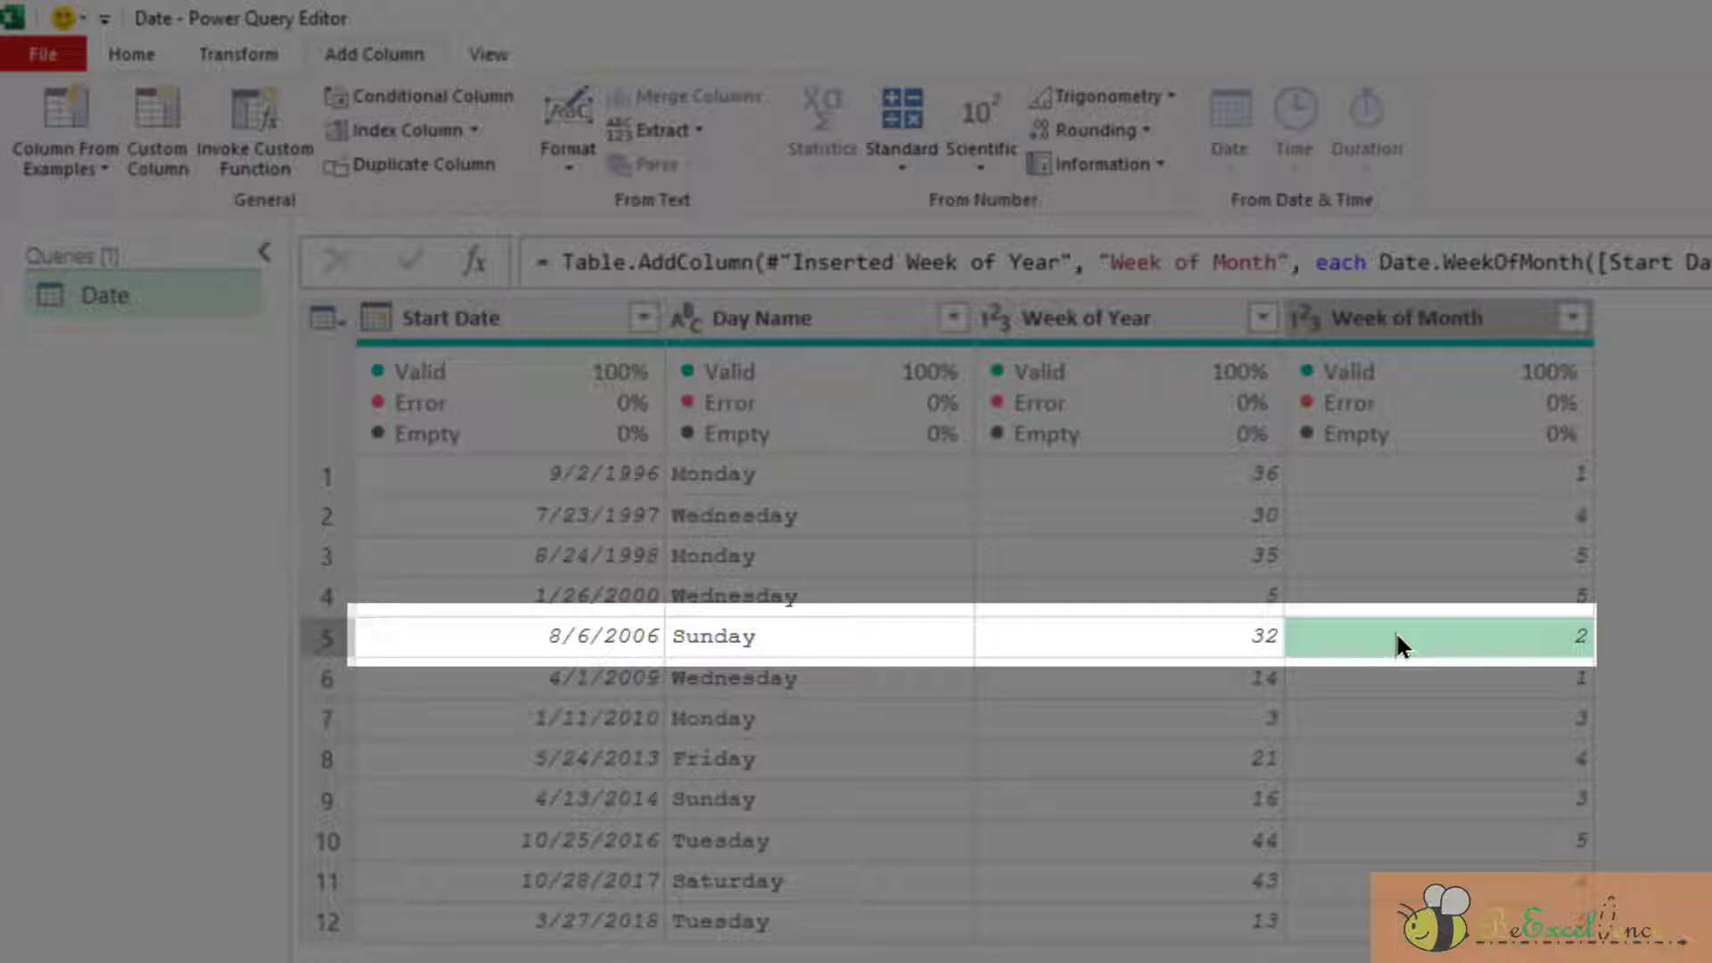
{"action": "left_click", "coordinate": [587, 724]}
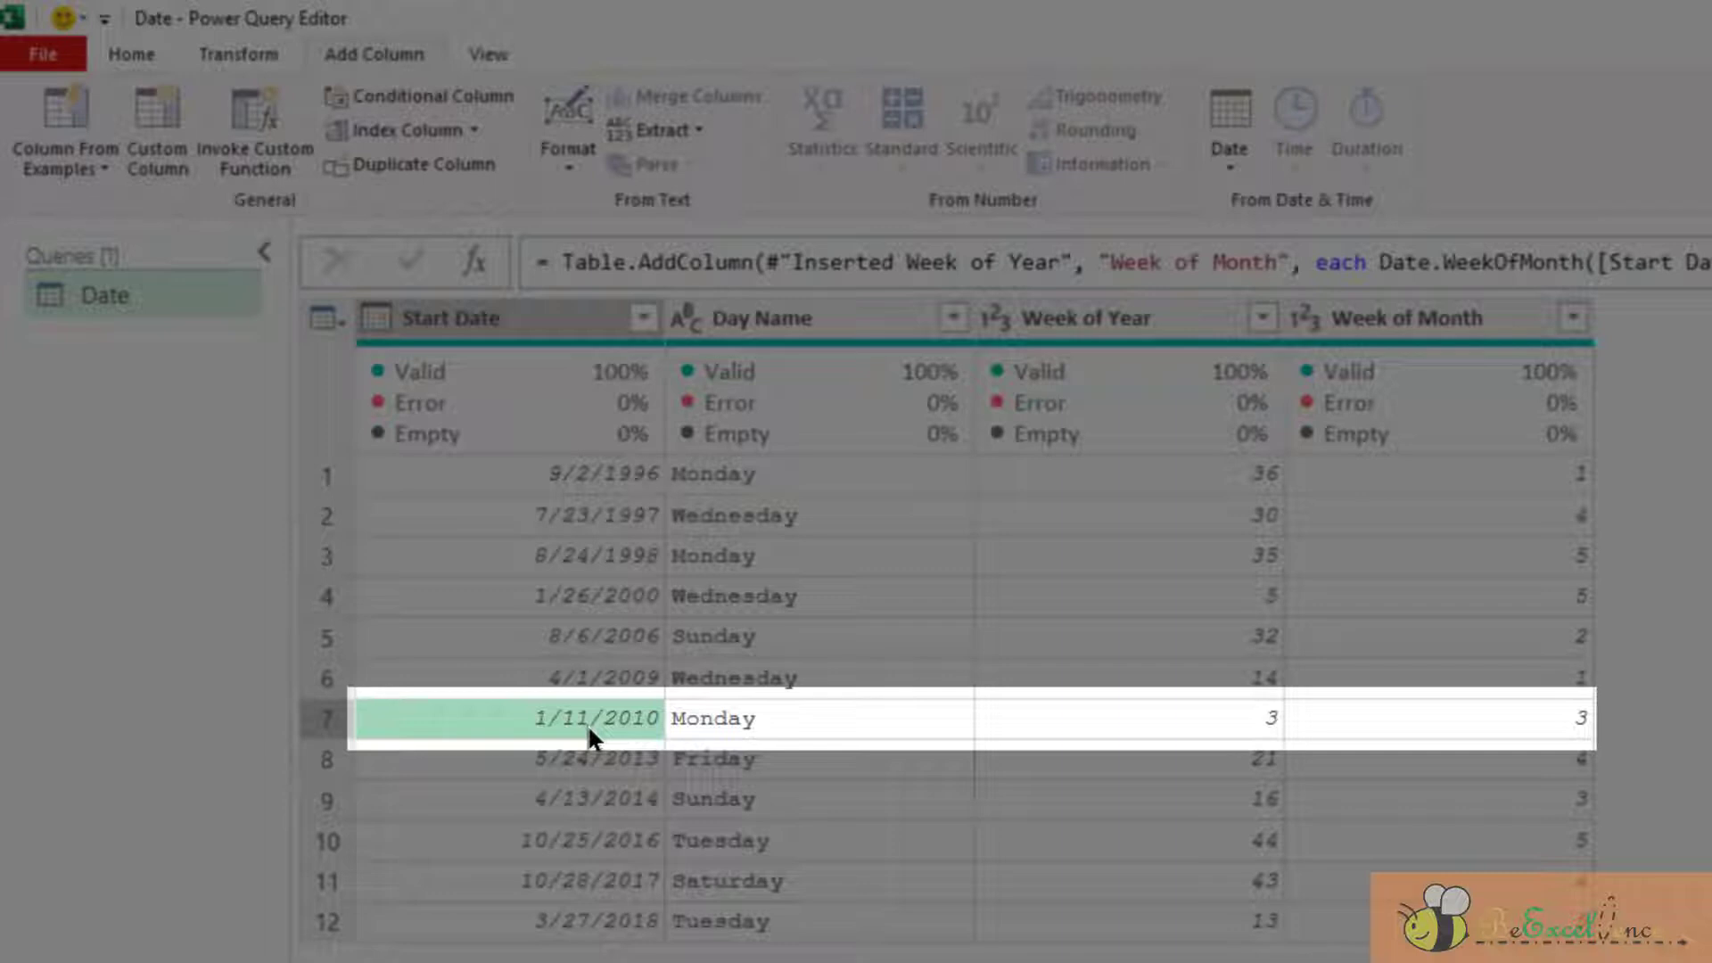
{"action": "left_click", "coordinate": [1437, 731]}
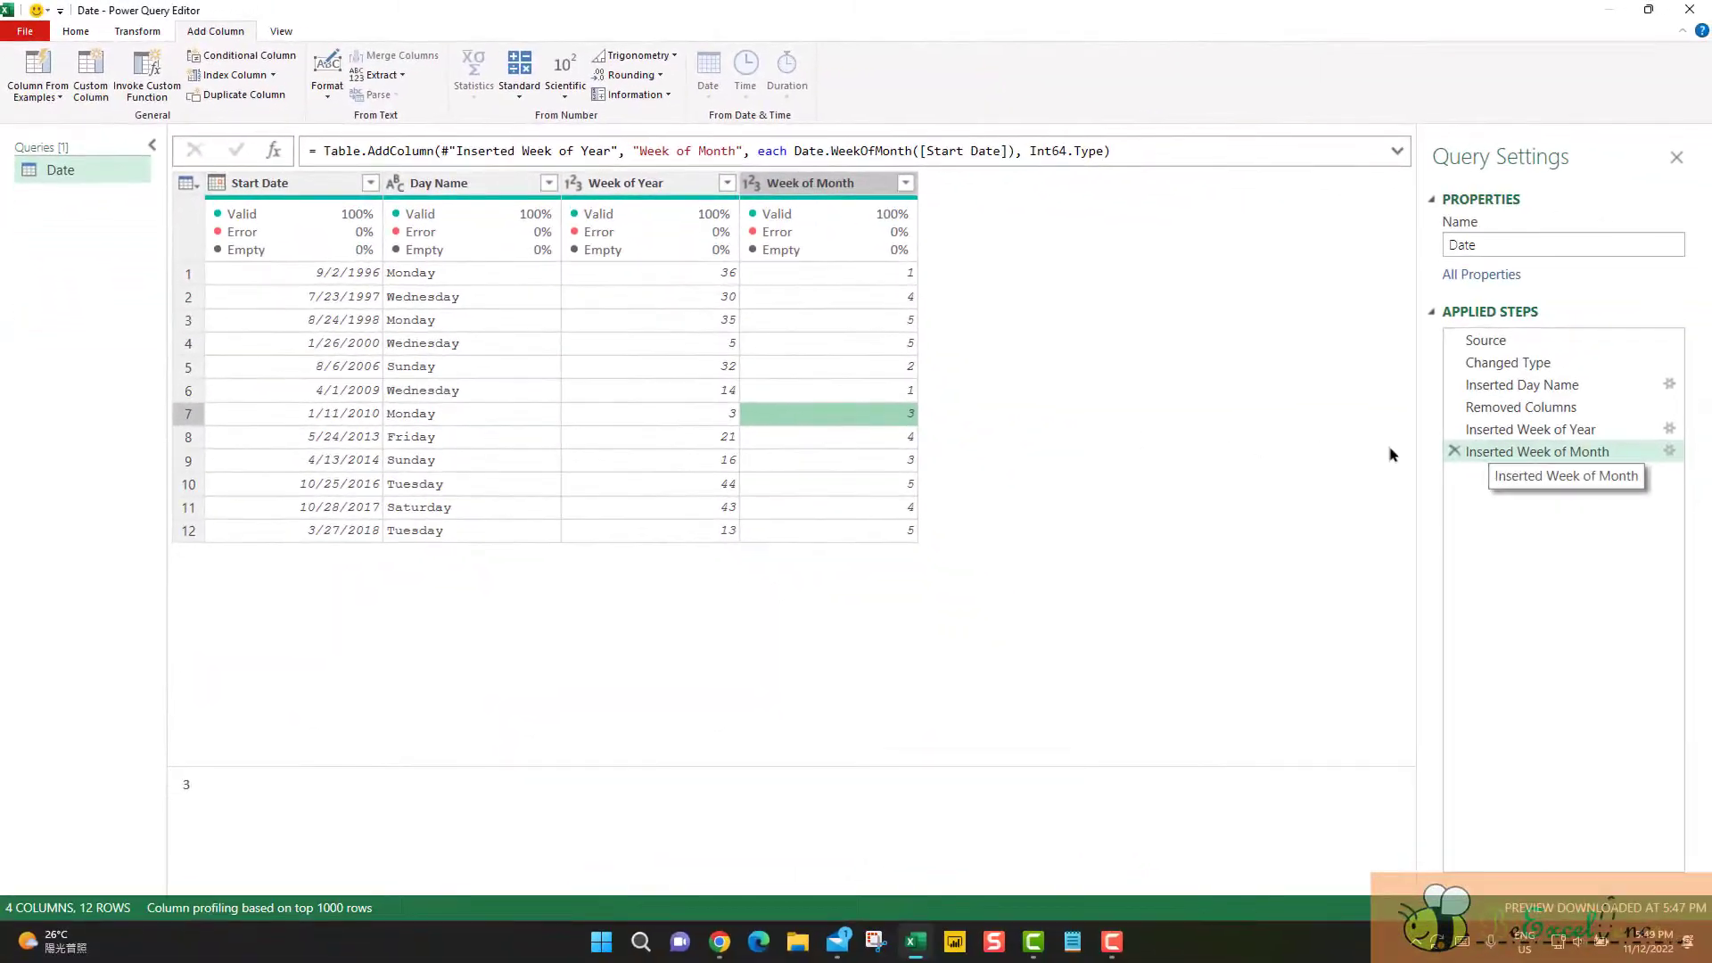
Delete both Inserted Week steps and add Start of Week and End of Week columns from Start Date
{"action": "left_click", "coordinate": [1454, 451]}
{"action": "left_click", "coordinate": [1454, 428]}
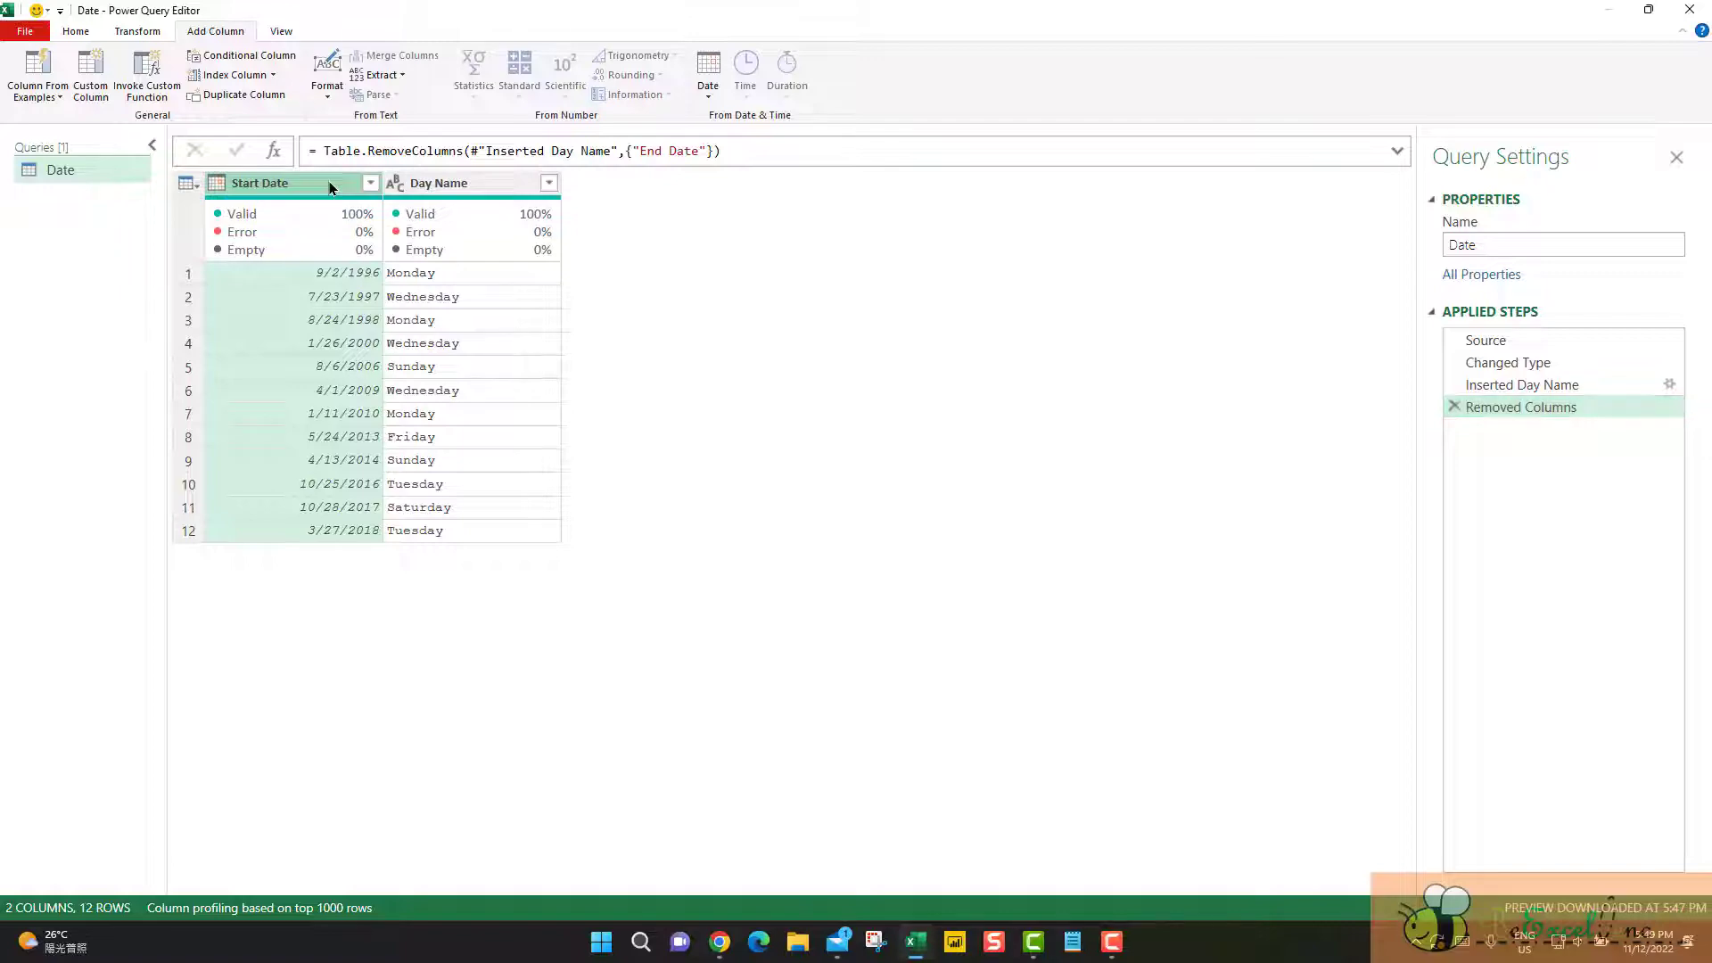
{"action": "left_click", "coordinate": [708, 93]}
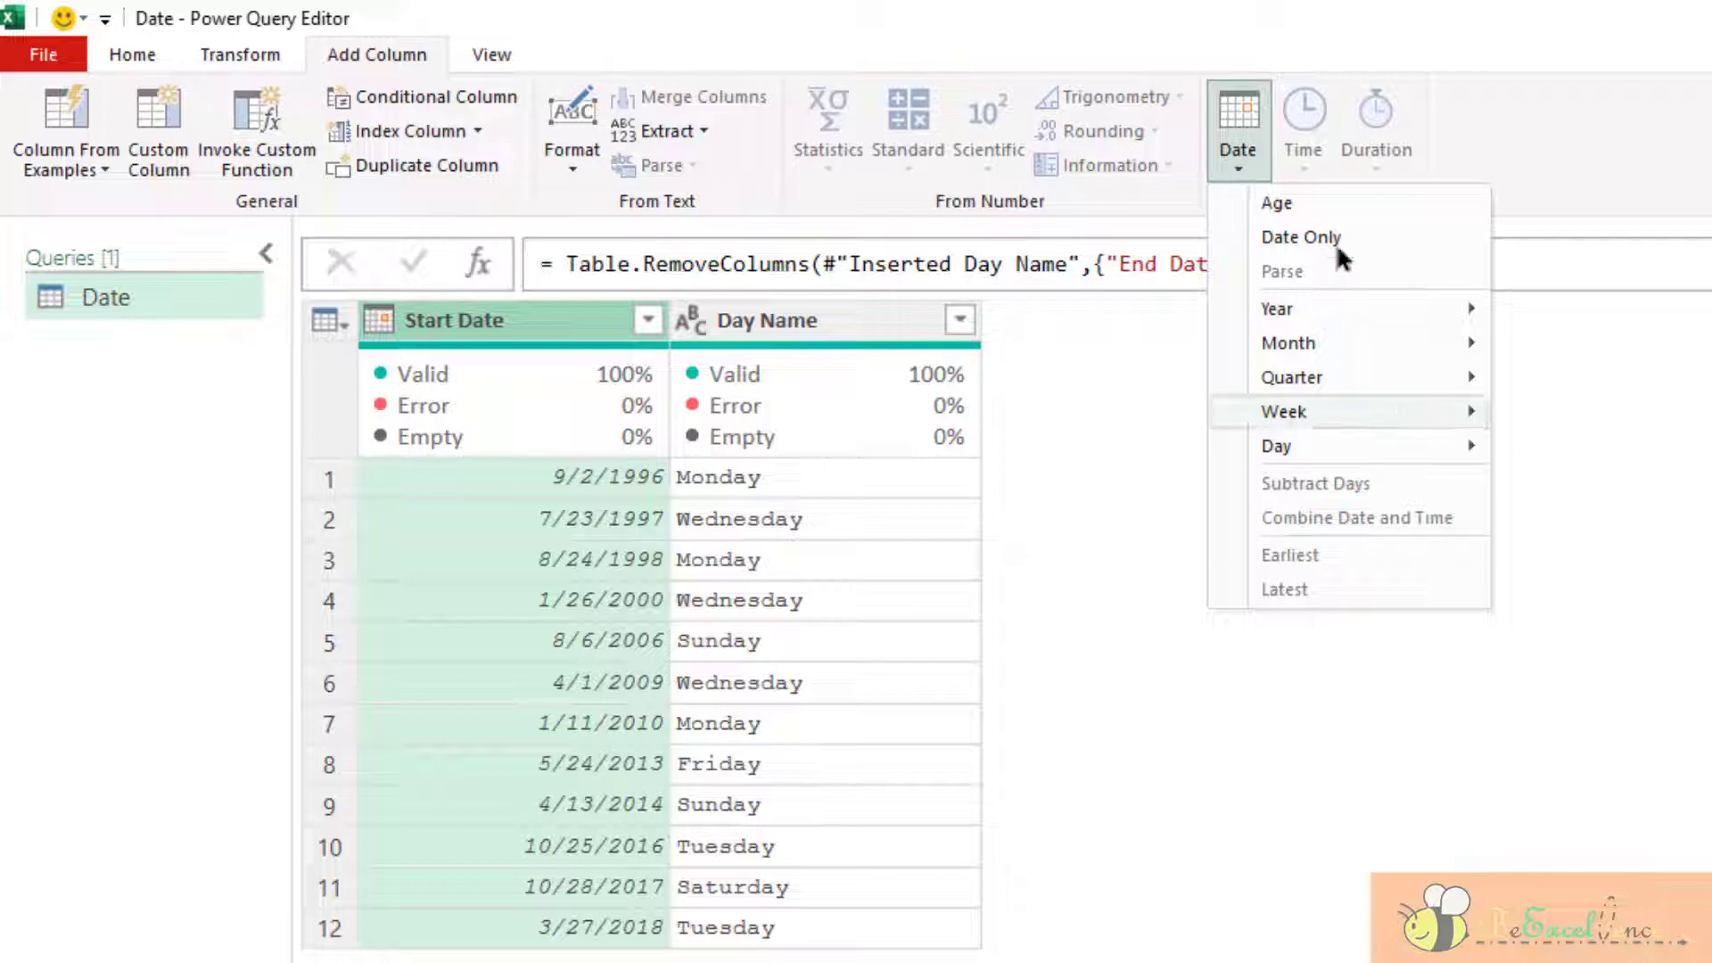
{"action": "mouse_move", "coordinate": [1320, 411]}
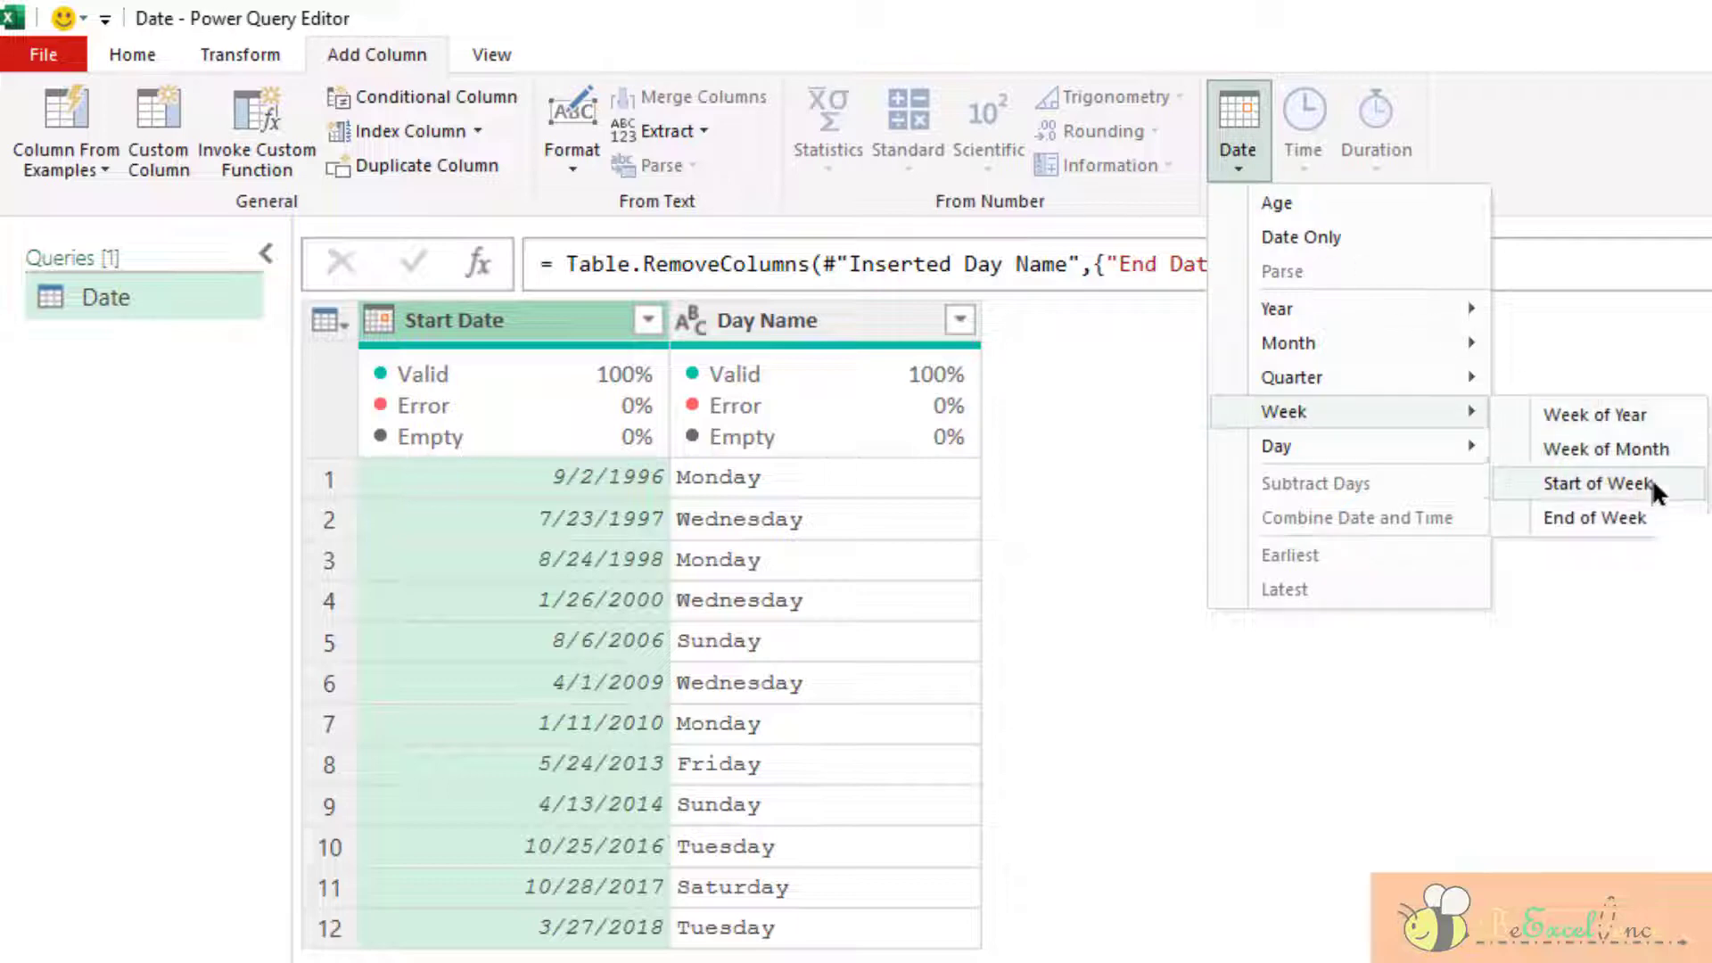
{"action": "left_click", "coordinate": [1596, 483]}
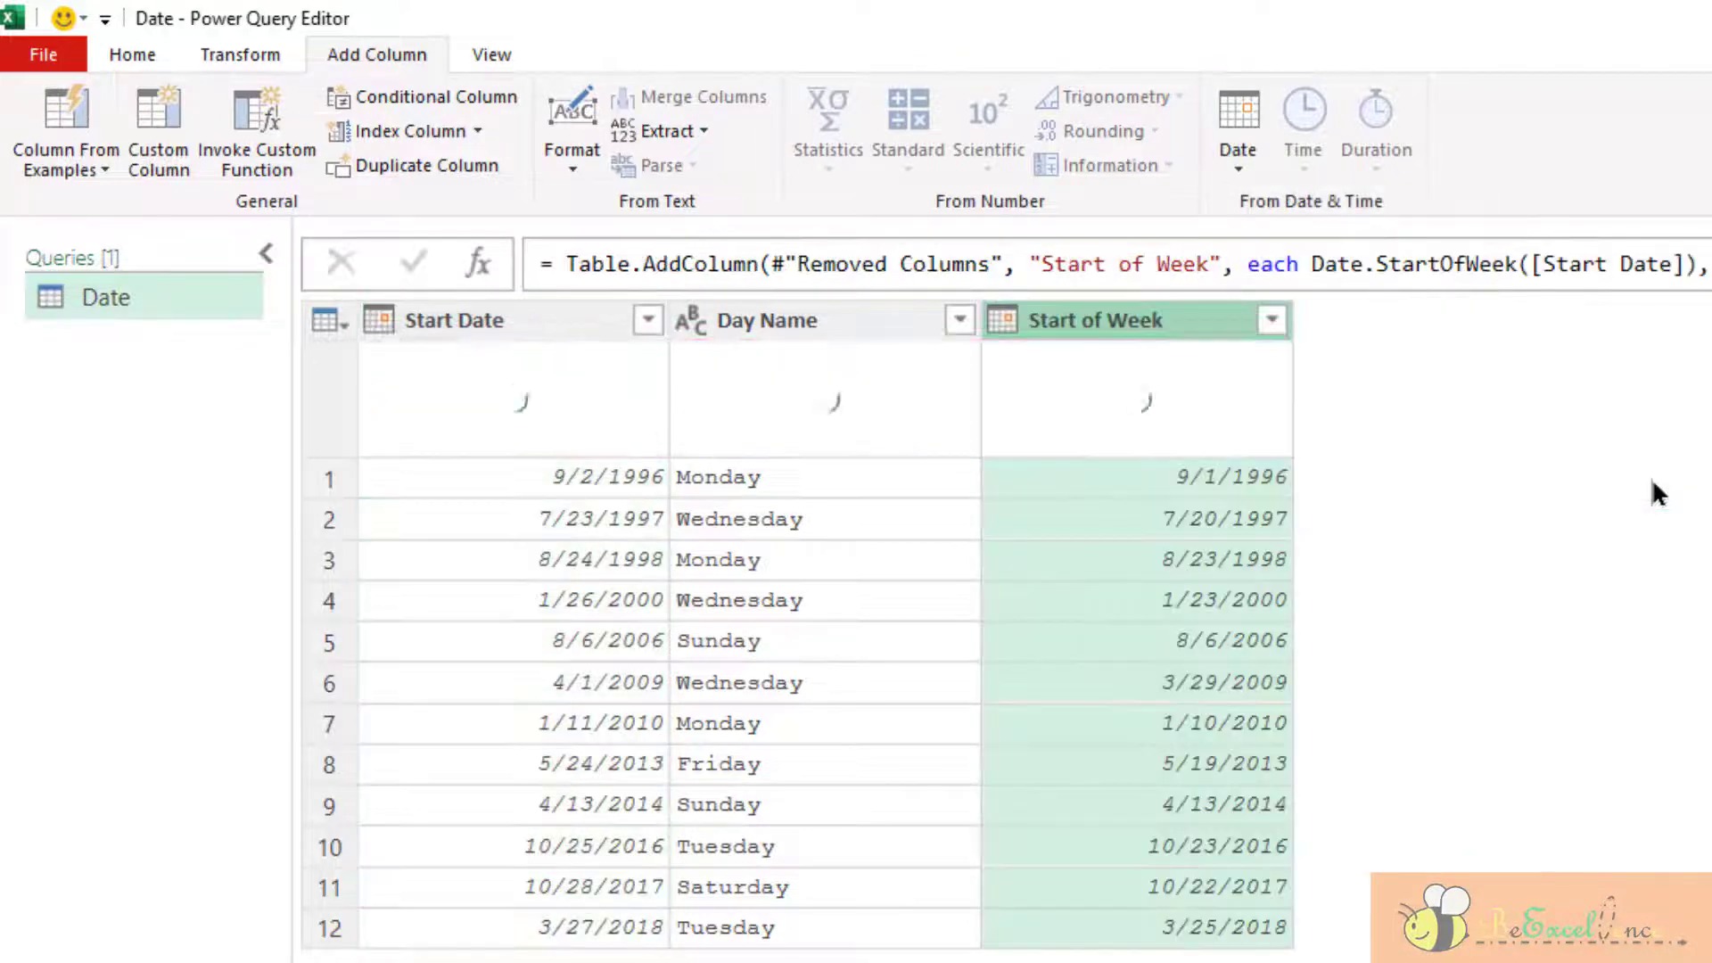
{"action": "left_click", "coordinate": [444, 321]}
{"action": "left_click", "coordinate": [1226, 160]}
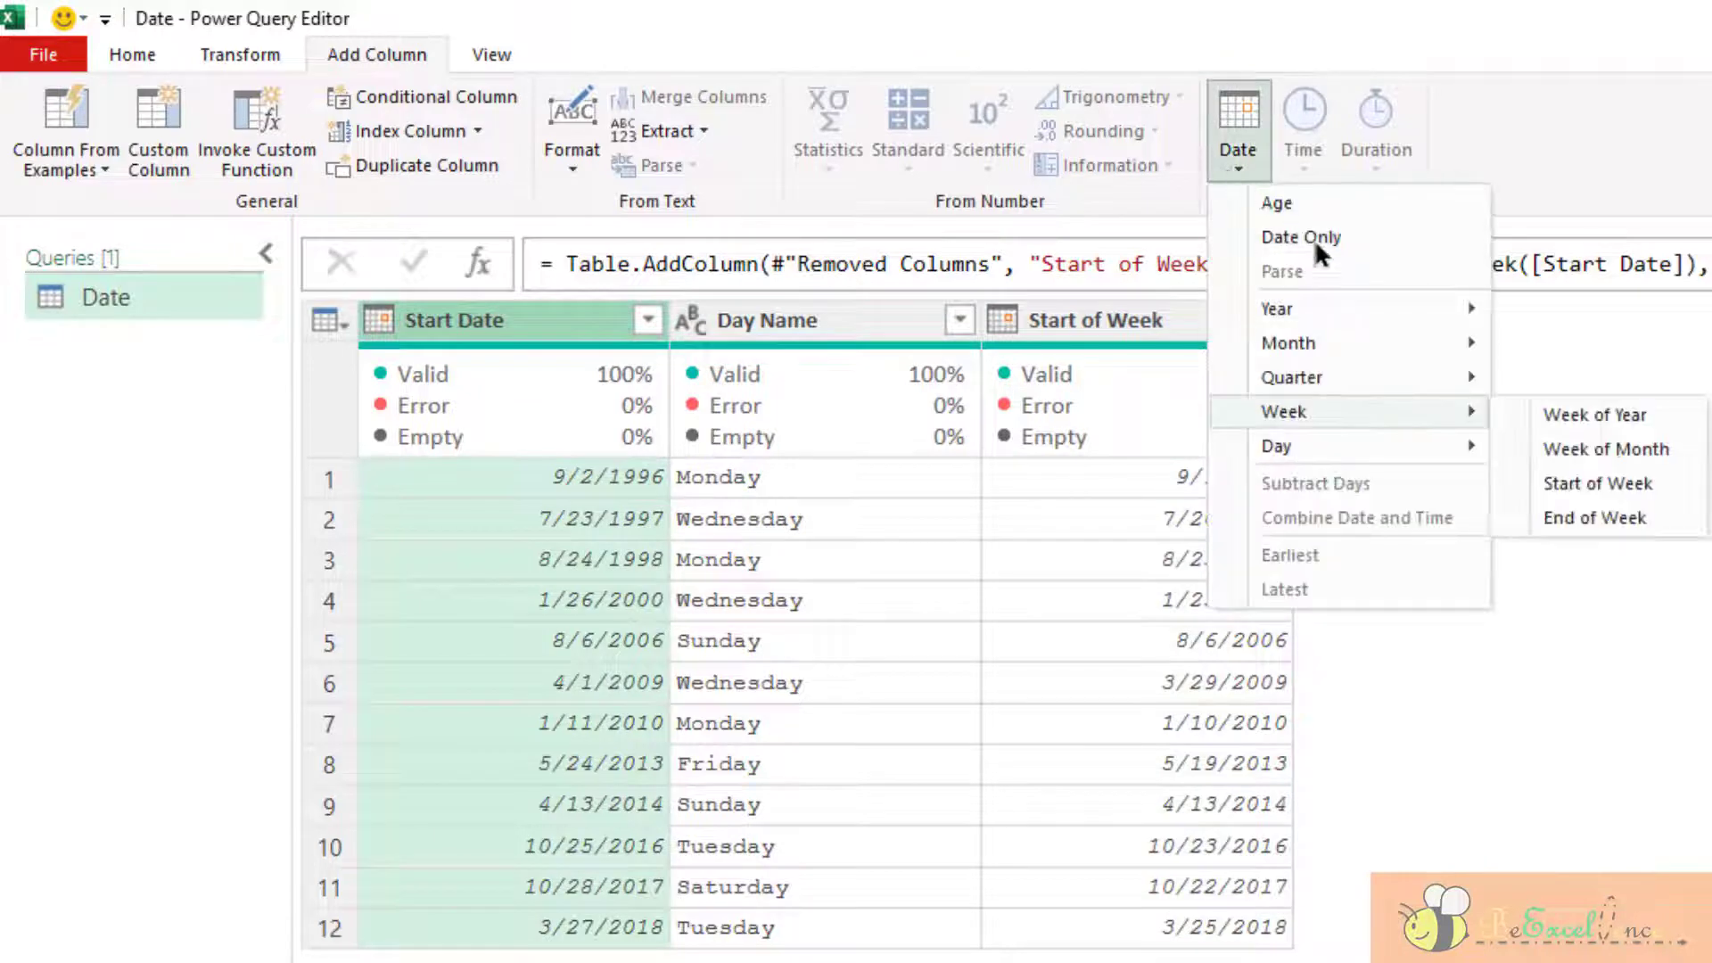
{"action": "left_click", "coordinate": [1631, 518]}
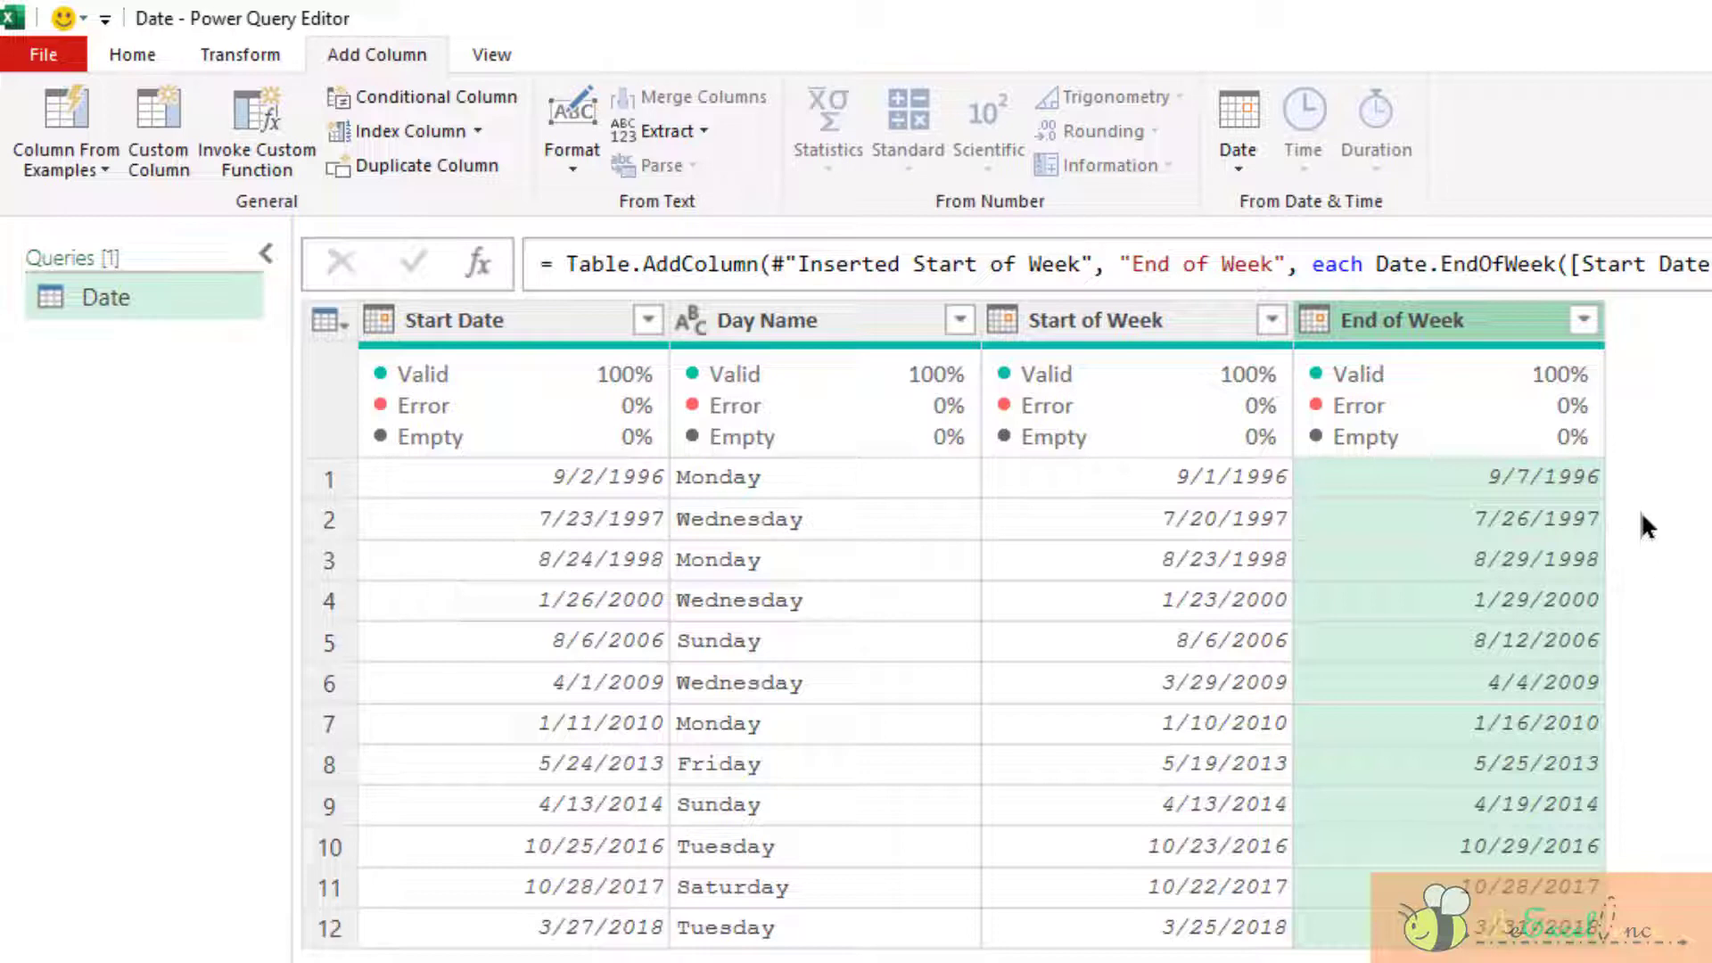
{"action": "left_click", "coordinate": [1197, 313]}
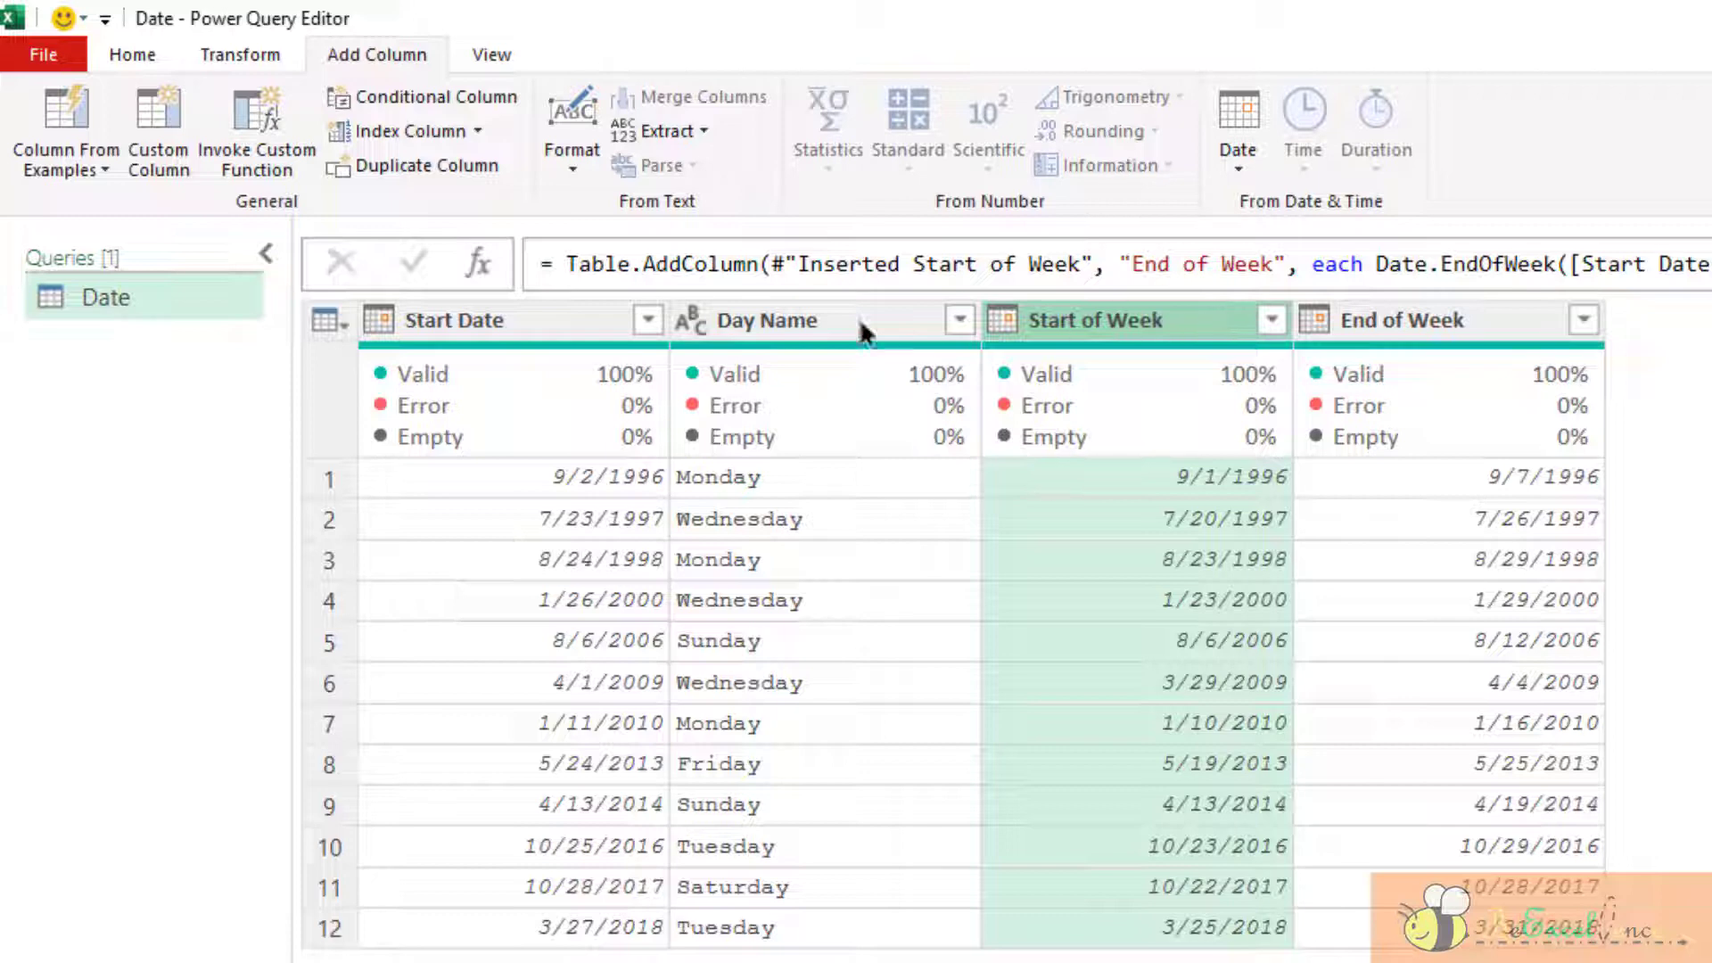
{"action": "left_click", "coordinate": [522, 329]}
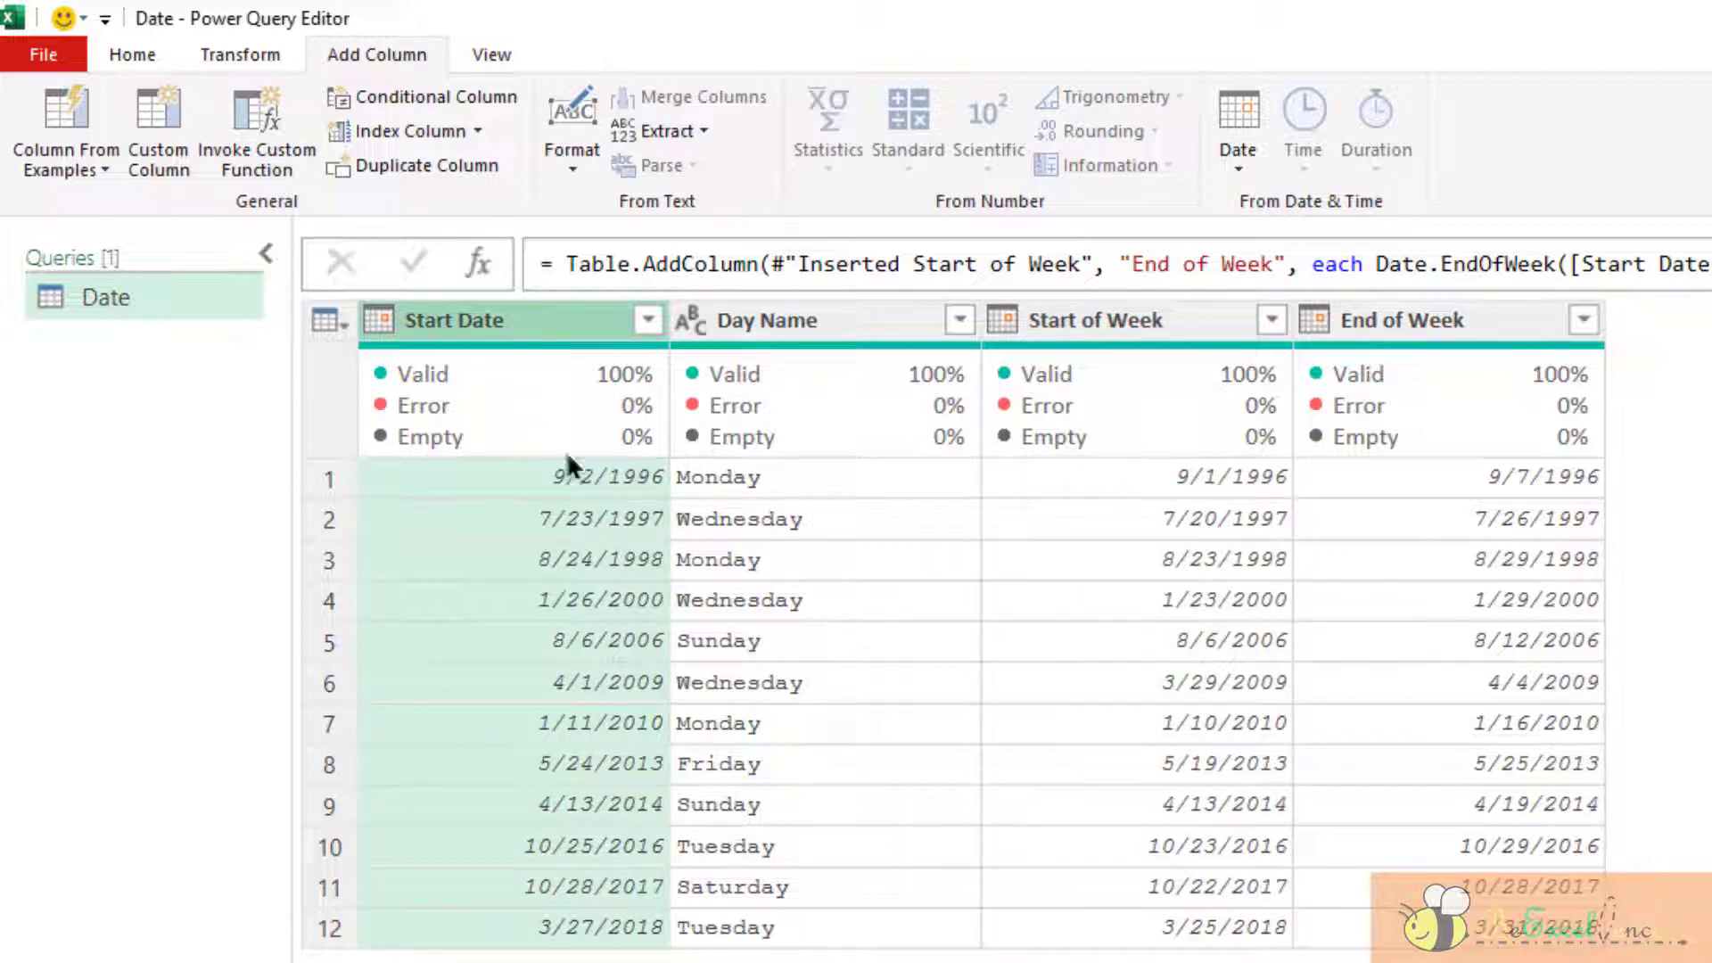
{"action": "left_click", "coordinate": [601, 478]}
{"action": "left_click", "coordinate": [834, 478]}
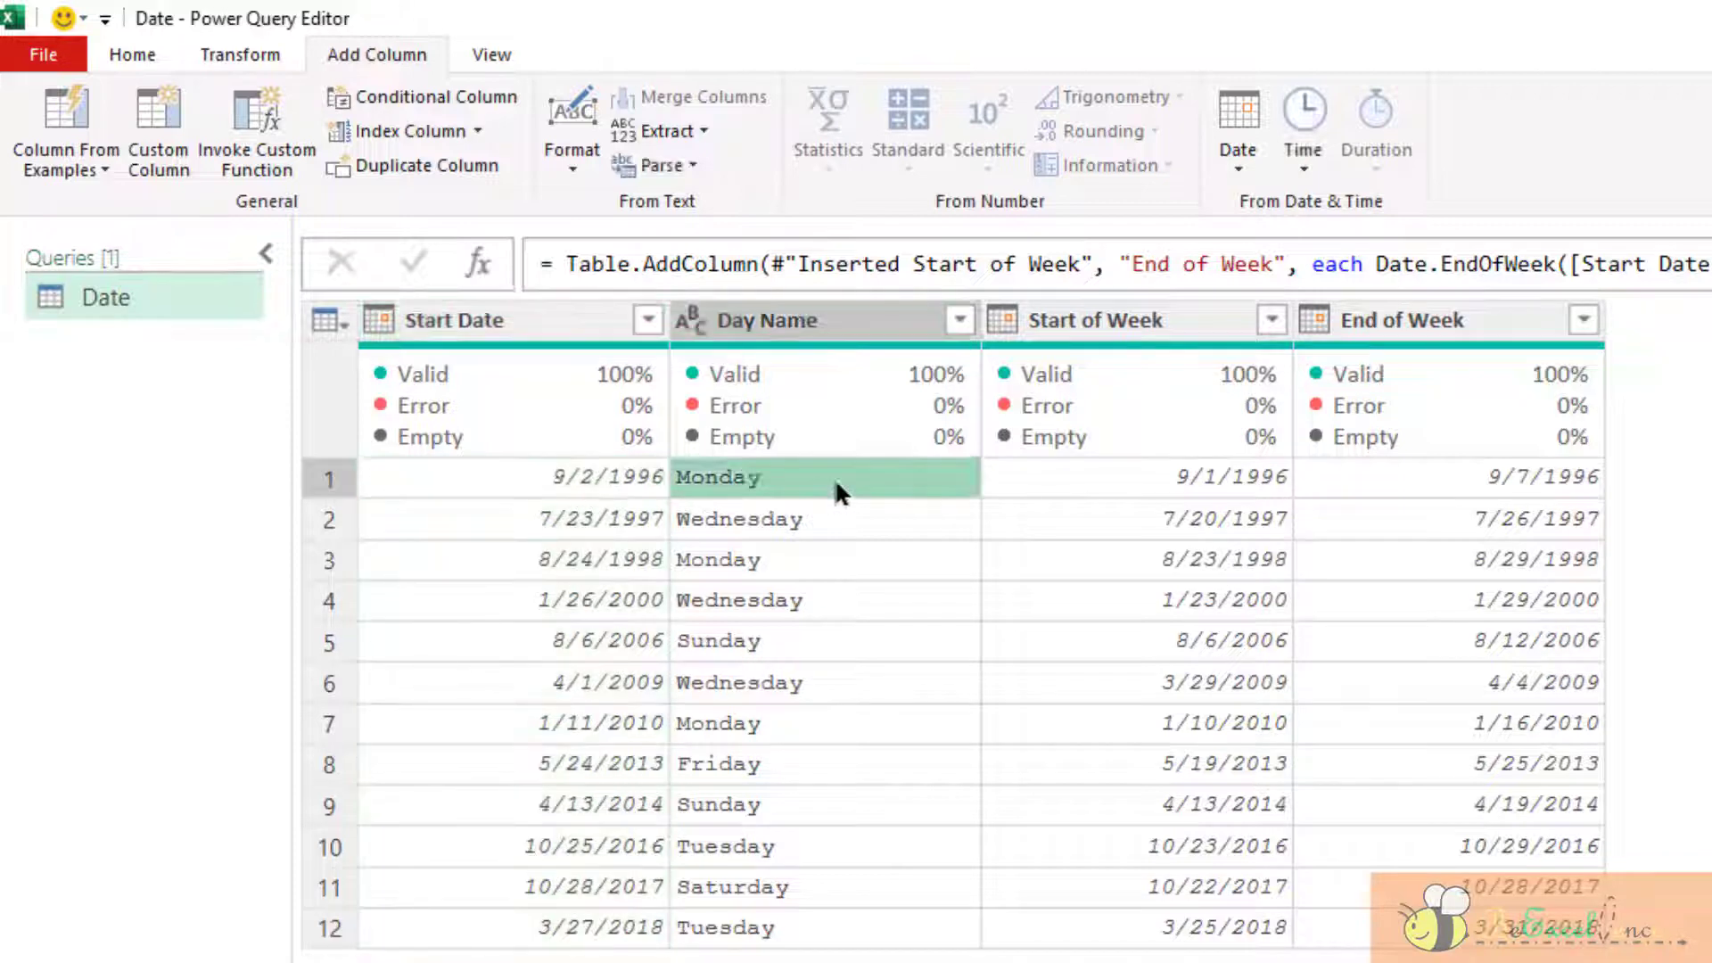
{"action": "left_click", "coordinate": [1170, 314]}
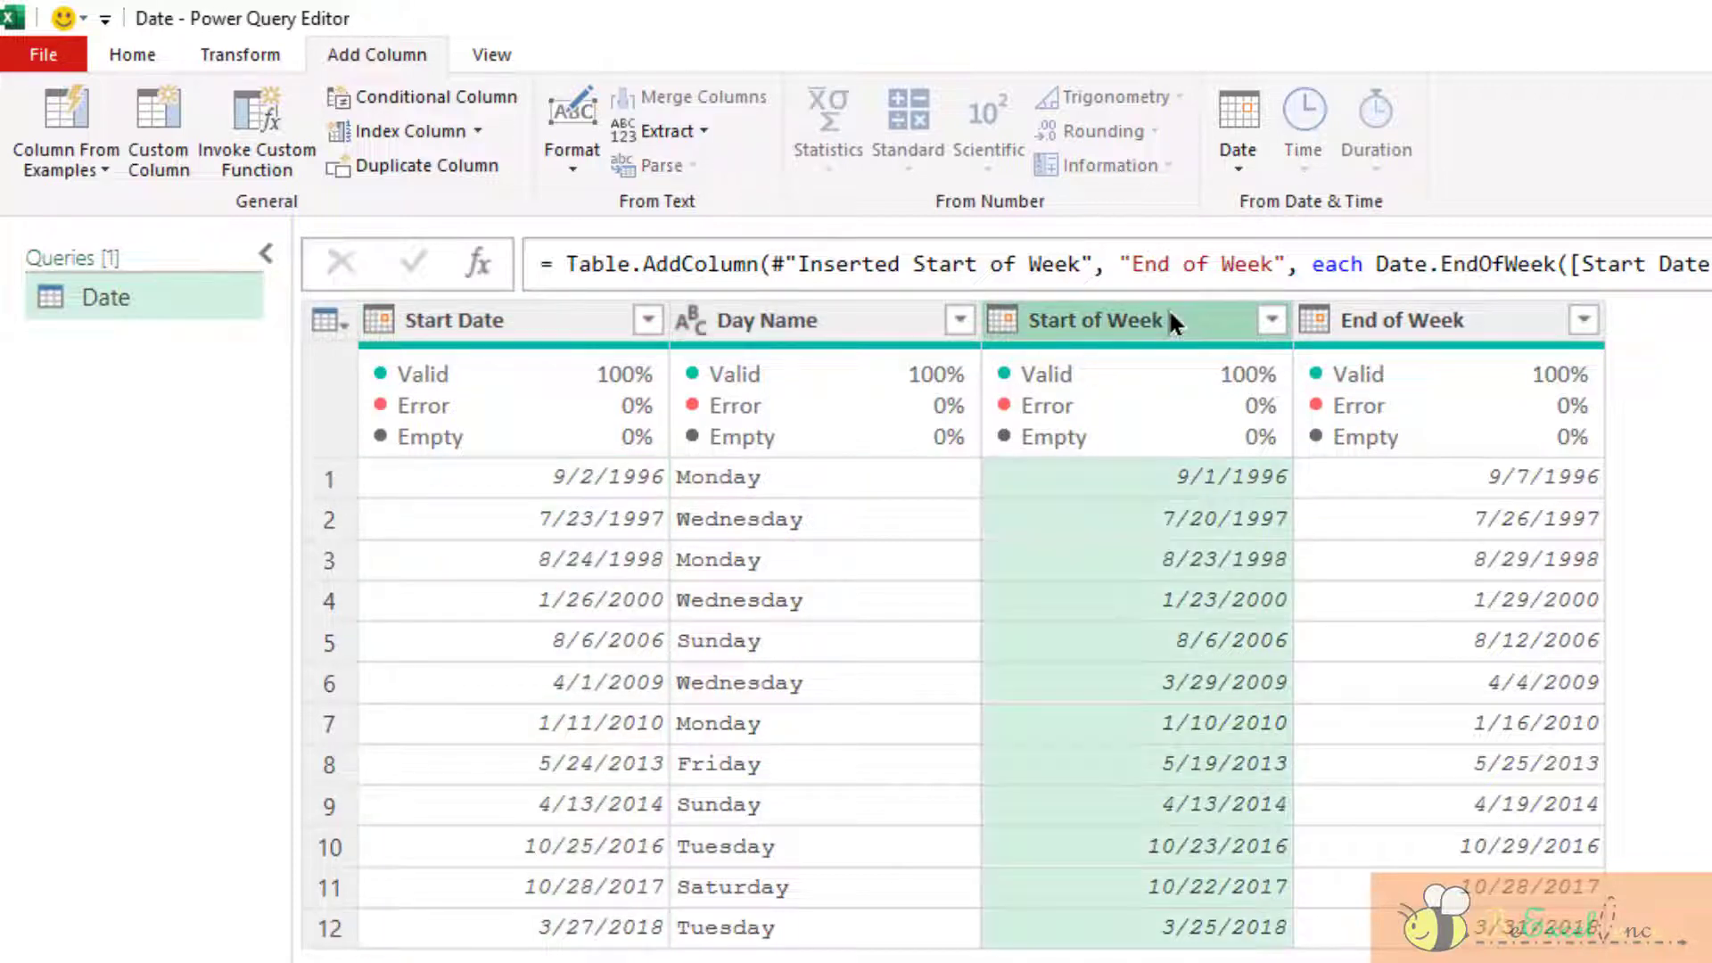
{"action": "left_click", "coordinate": [1183, 475]}
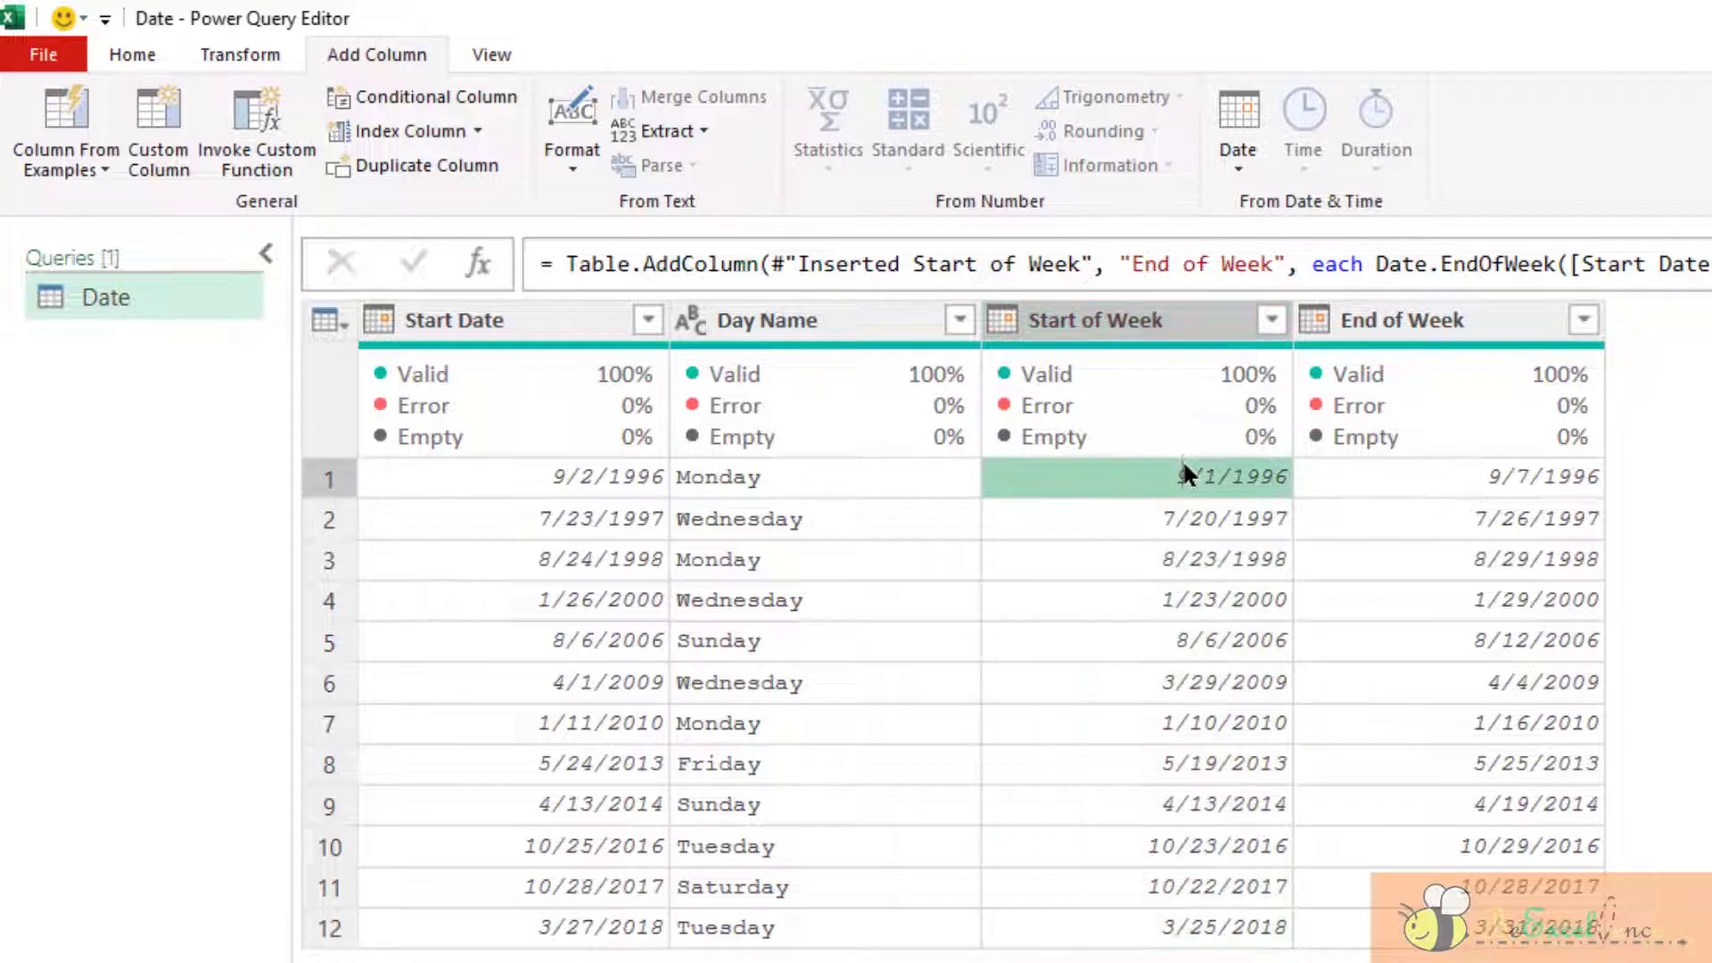
{"action": "left_click", "coordinate": [1477, 335]}
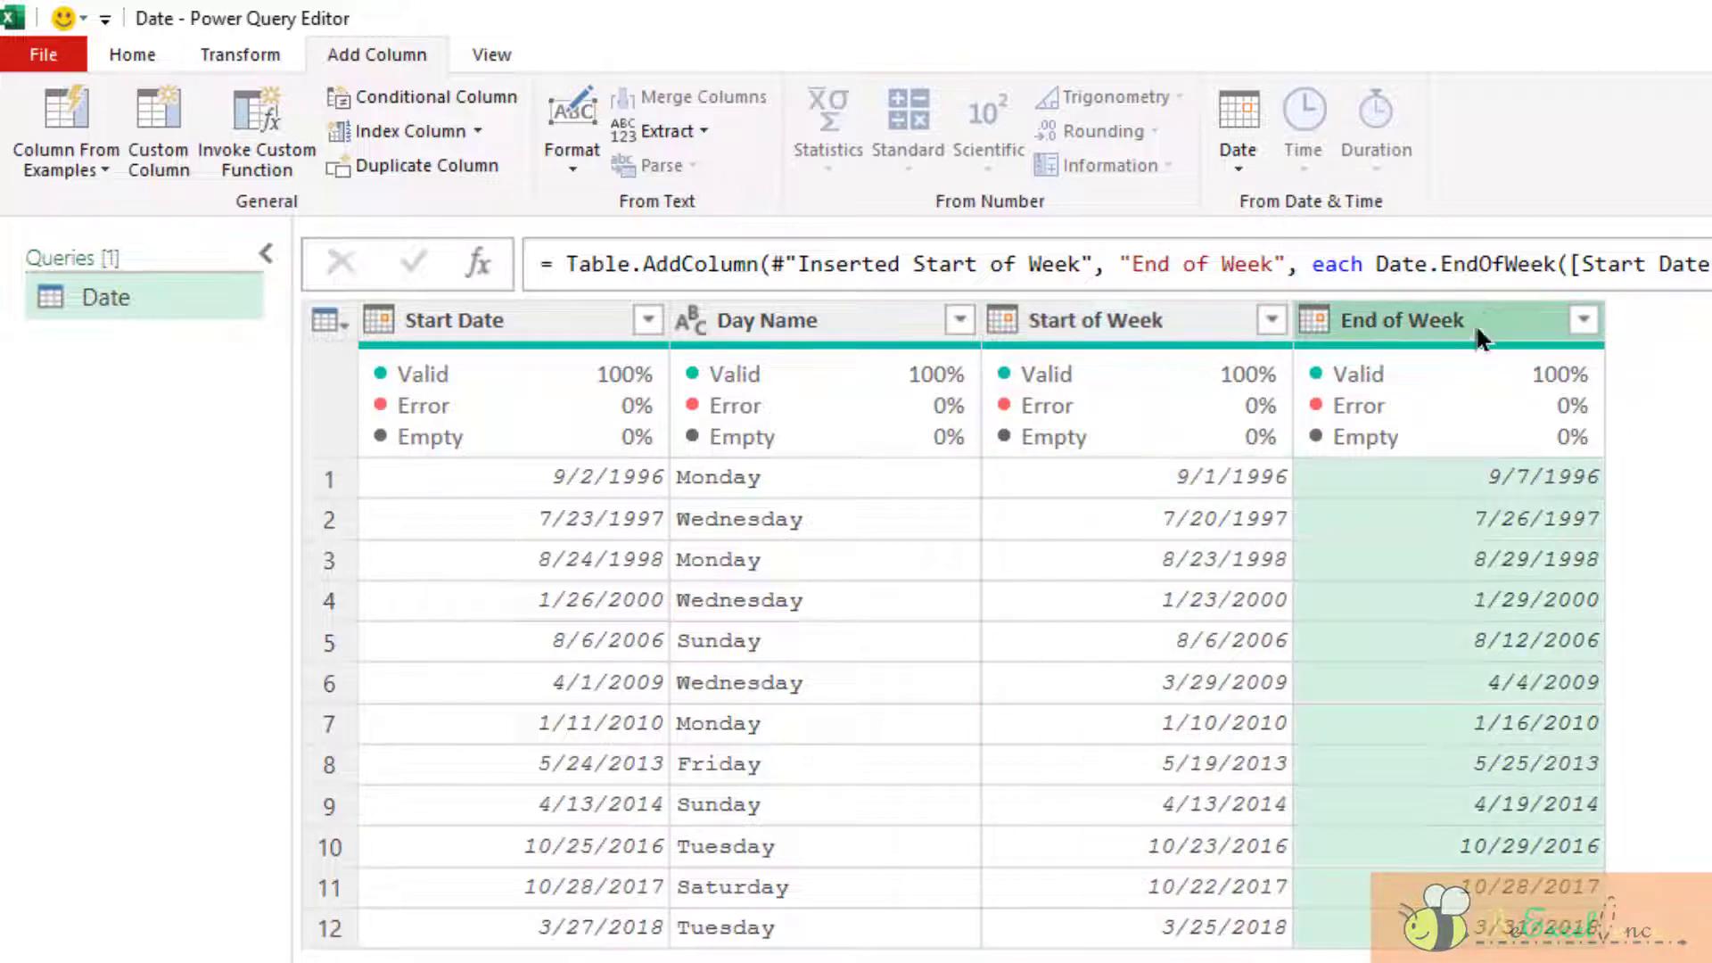
{"action": "left_click", "coordinate": [1532, 477]}
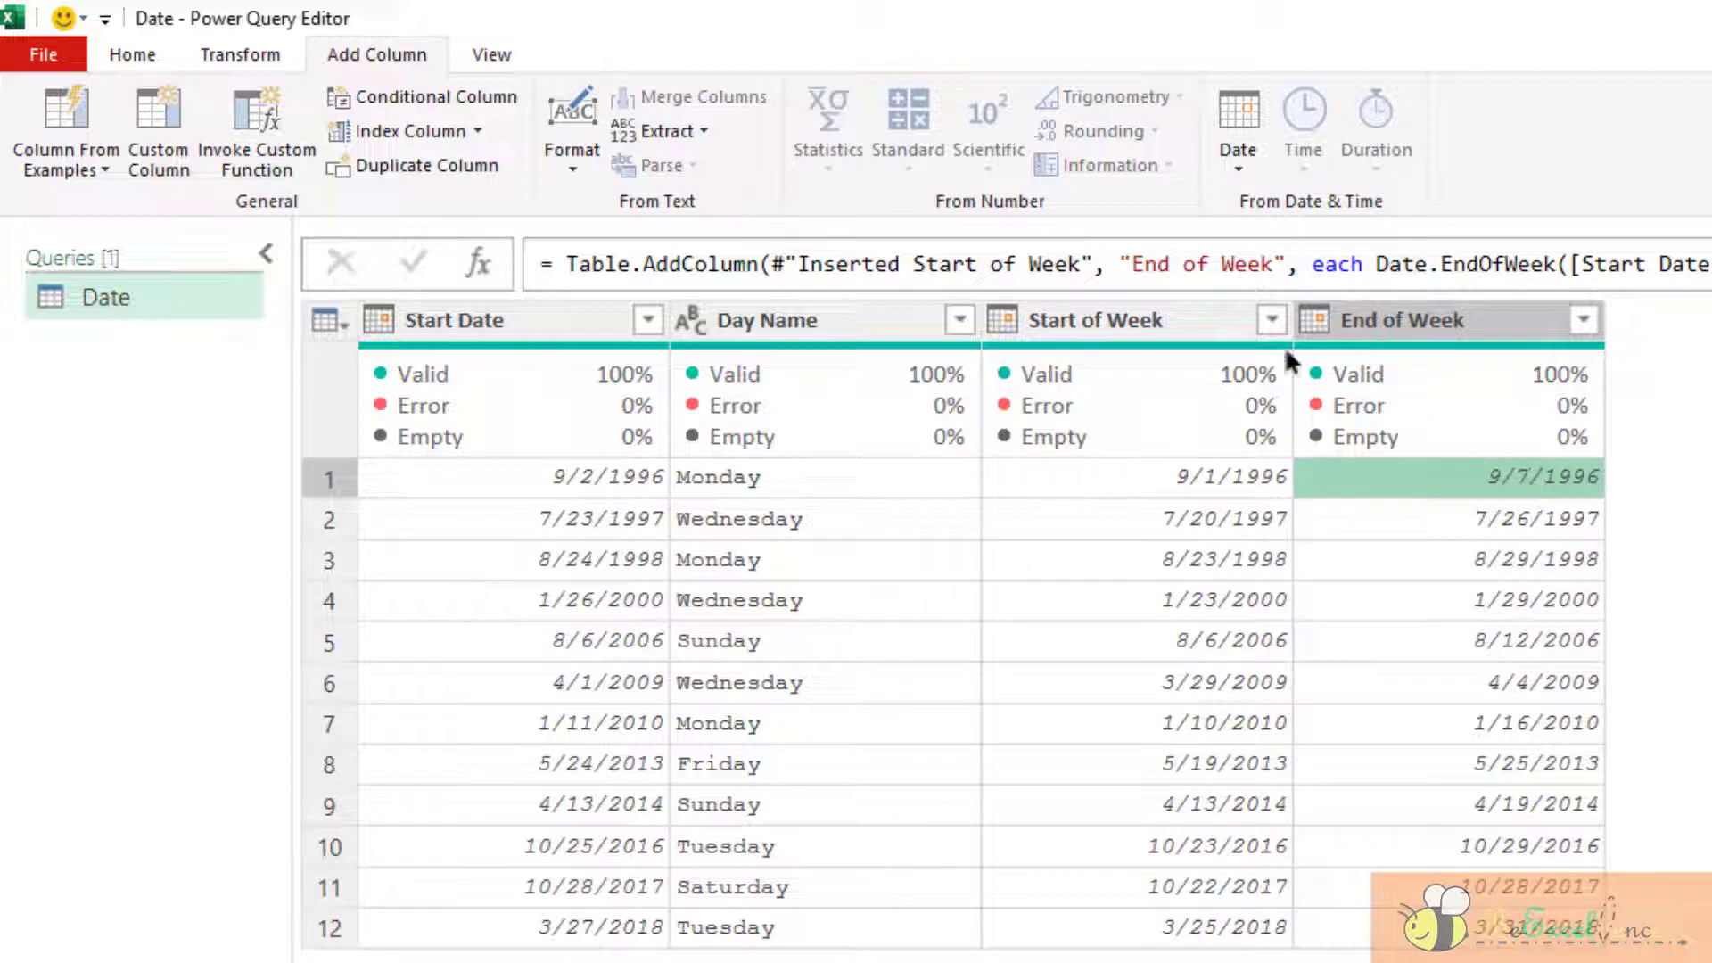
{"action": "left_click", "coordinate": [1199, 317]}
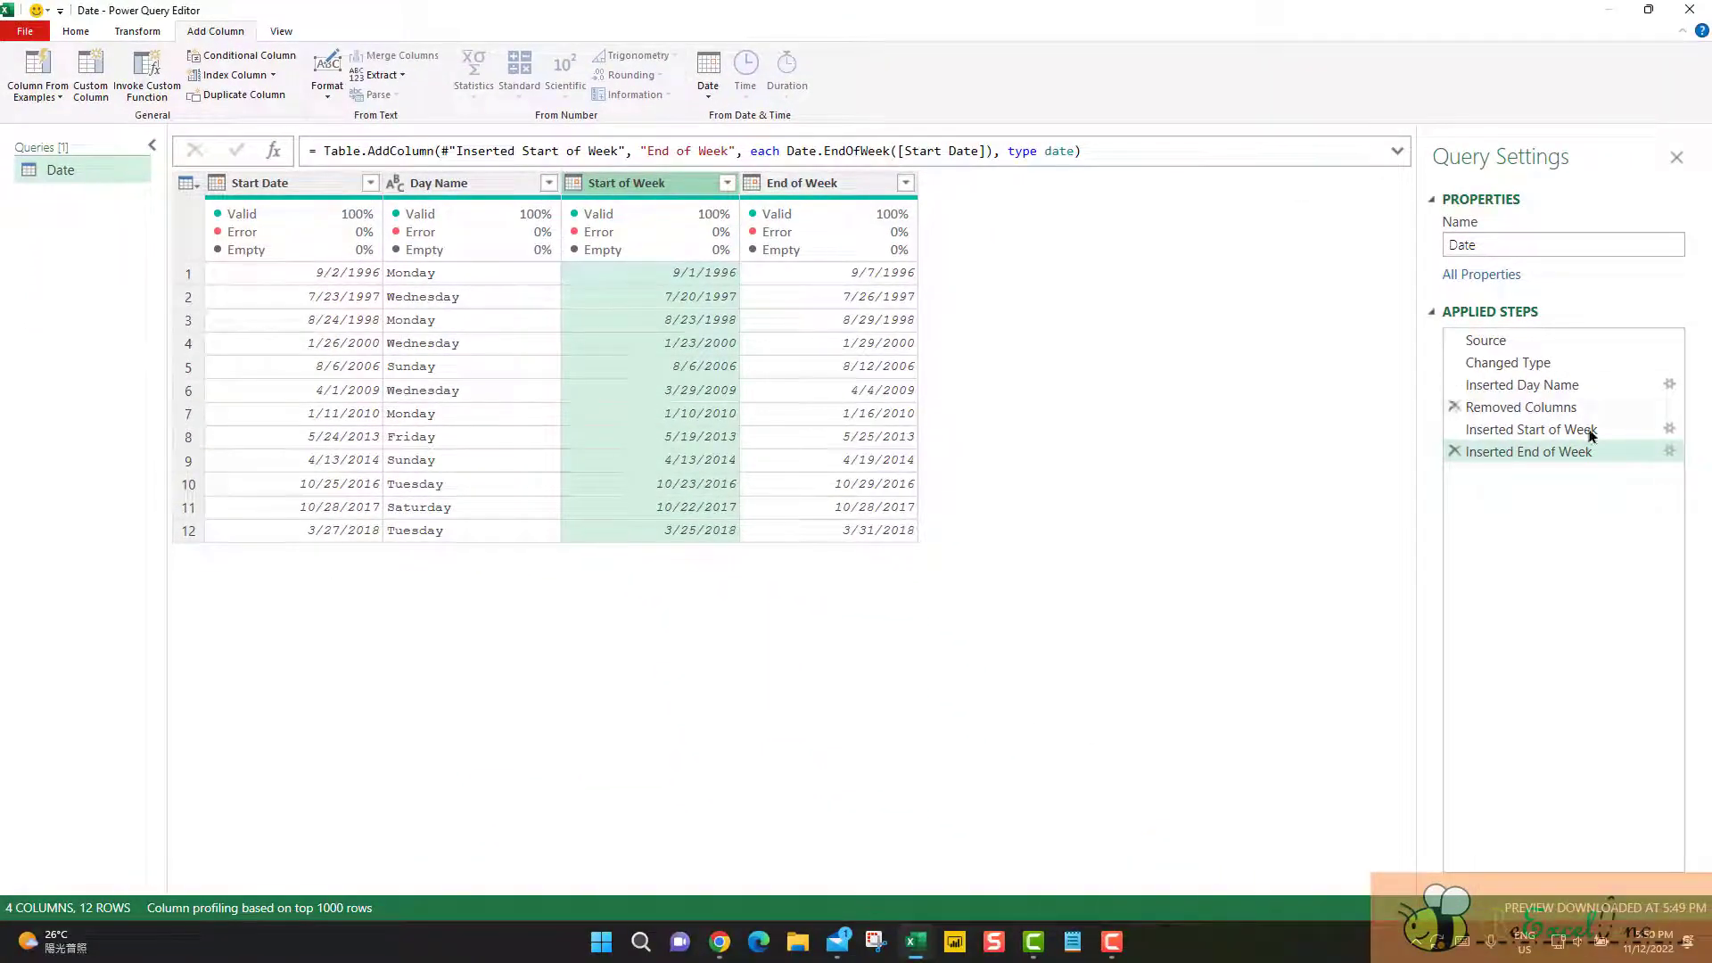
Add Day.Monday to the Date.StartOfWeek formula so row 1 starts on 9/2/1996
{"action": "left_click", "coordinate": [1591, 433]}
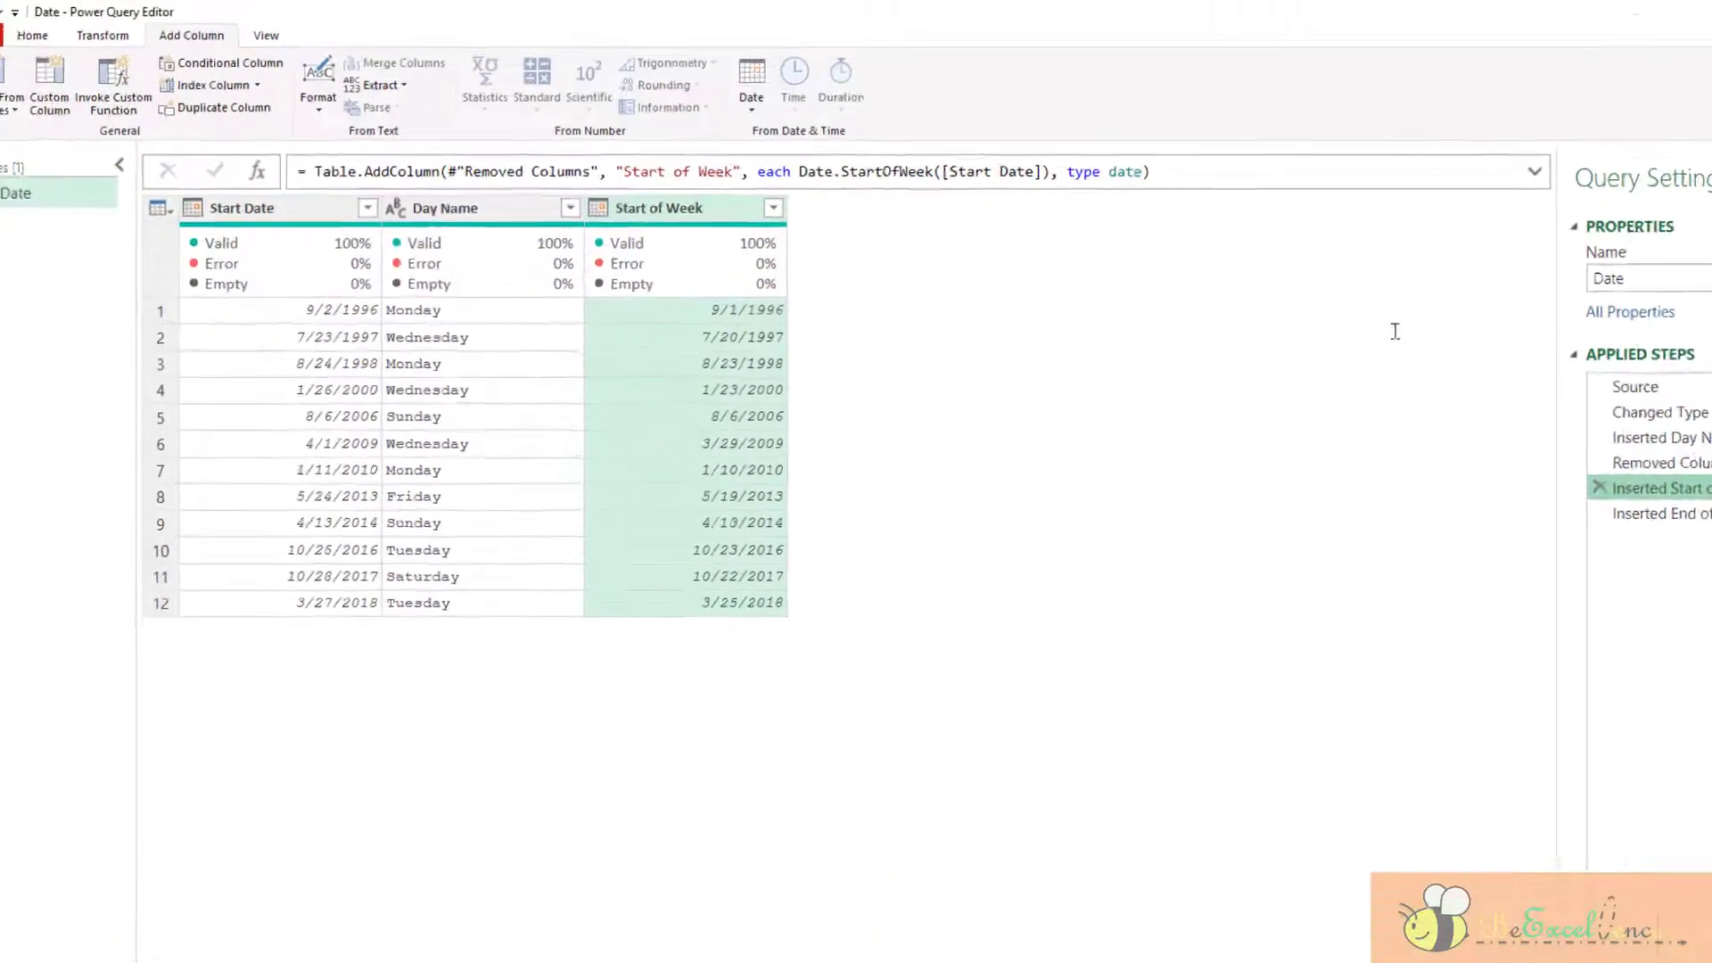
{"action": "left_click", "coordinate": [966, 151]}
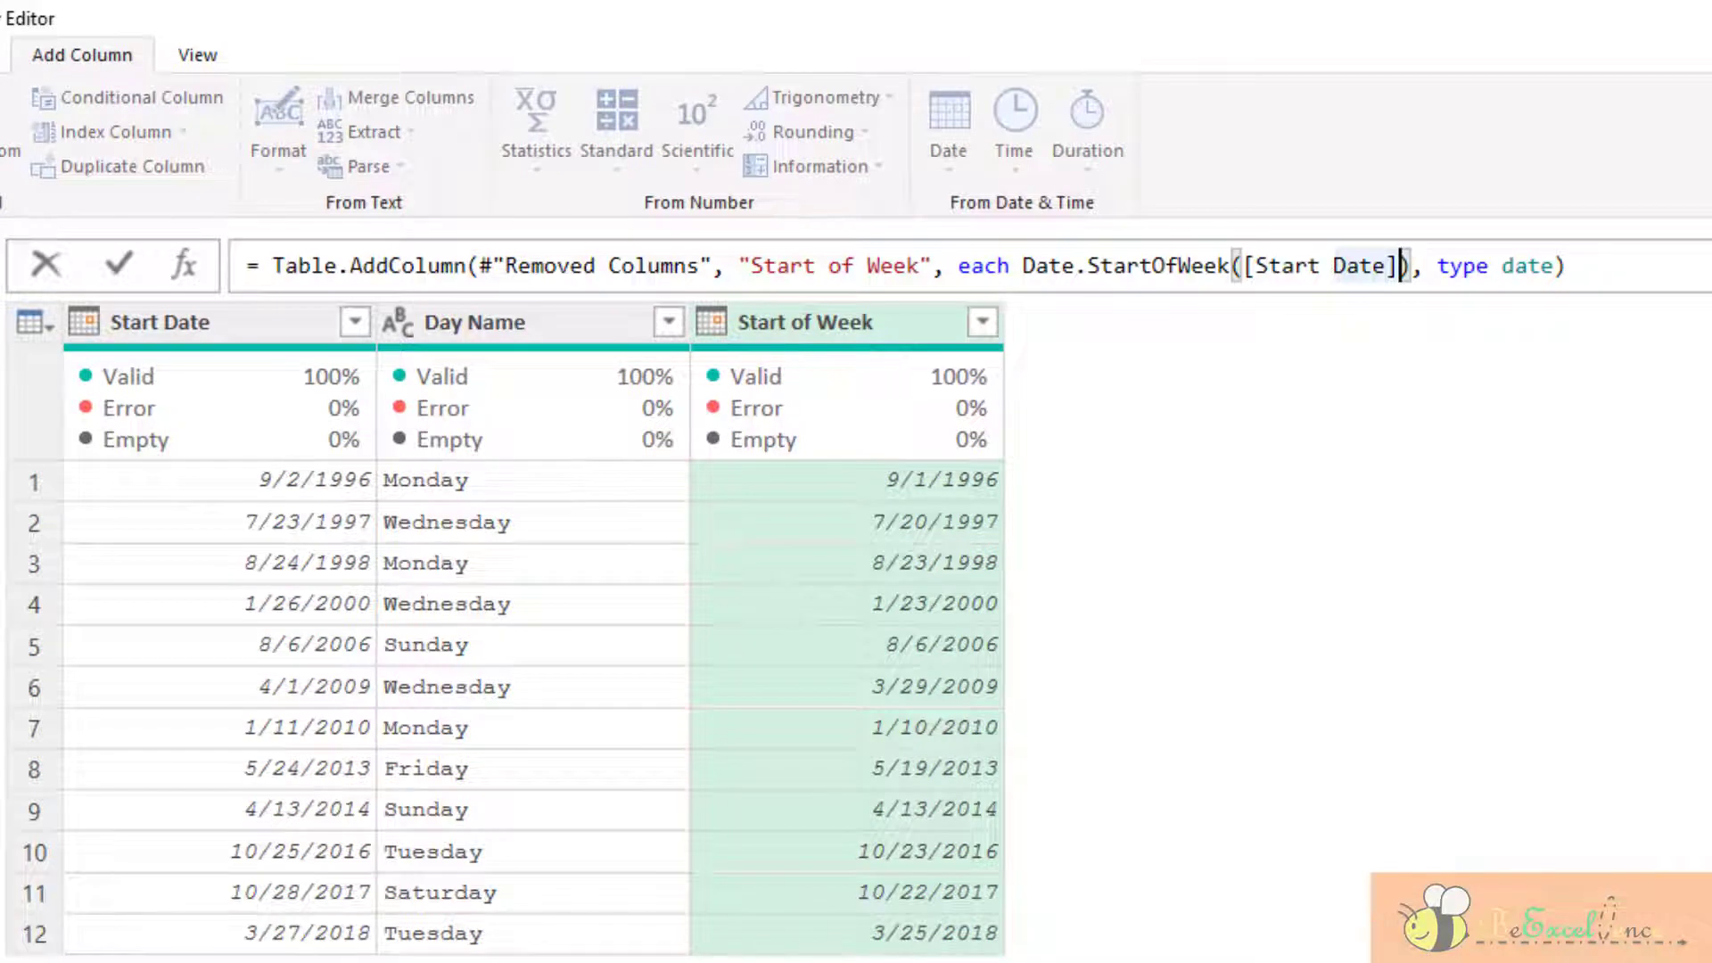
{"action": "left_click", "coordinate": [197, 55]}
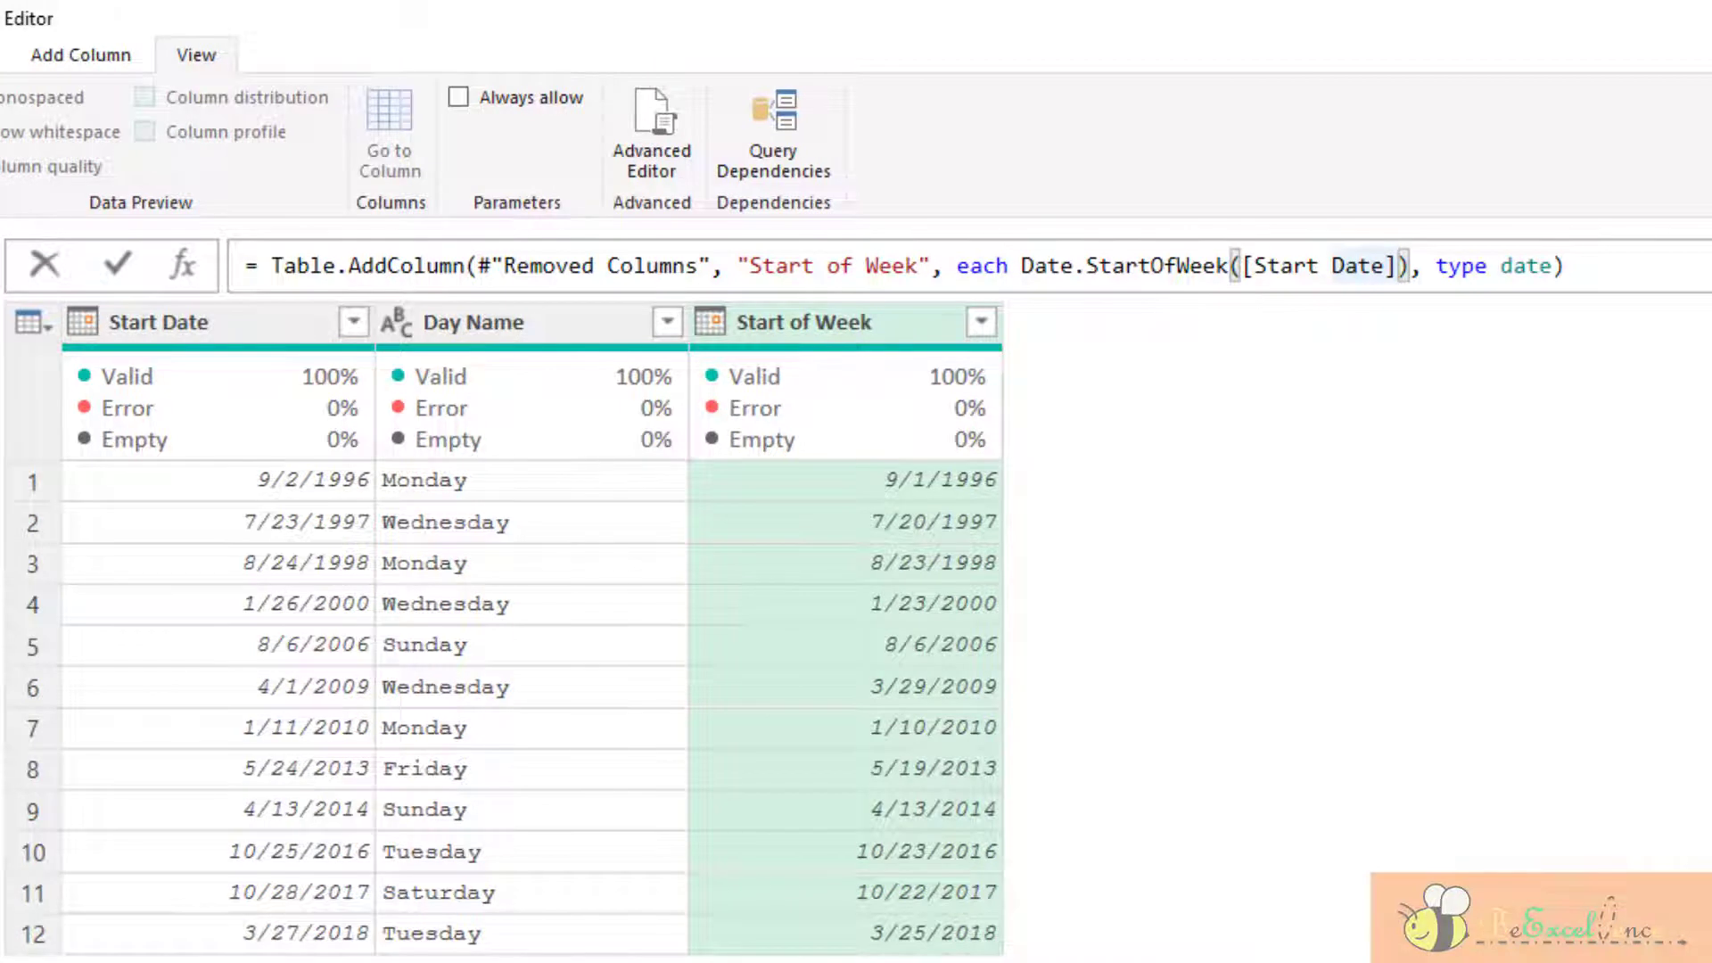
{"action": "type", "text": ","}
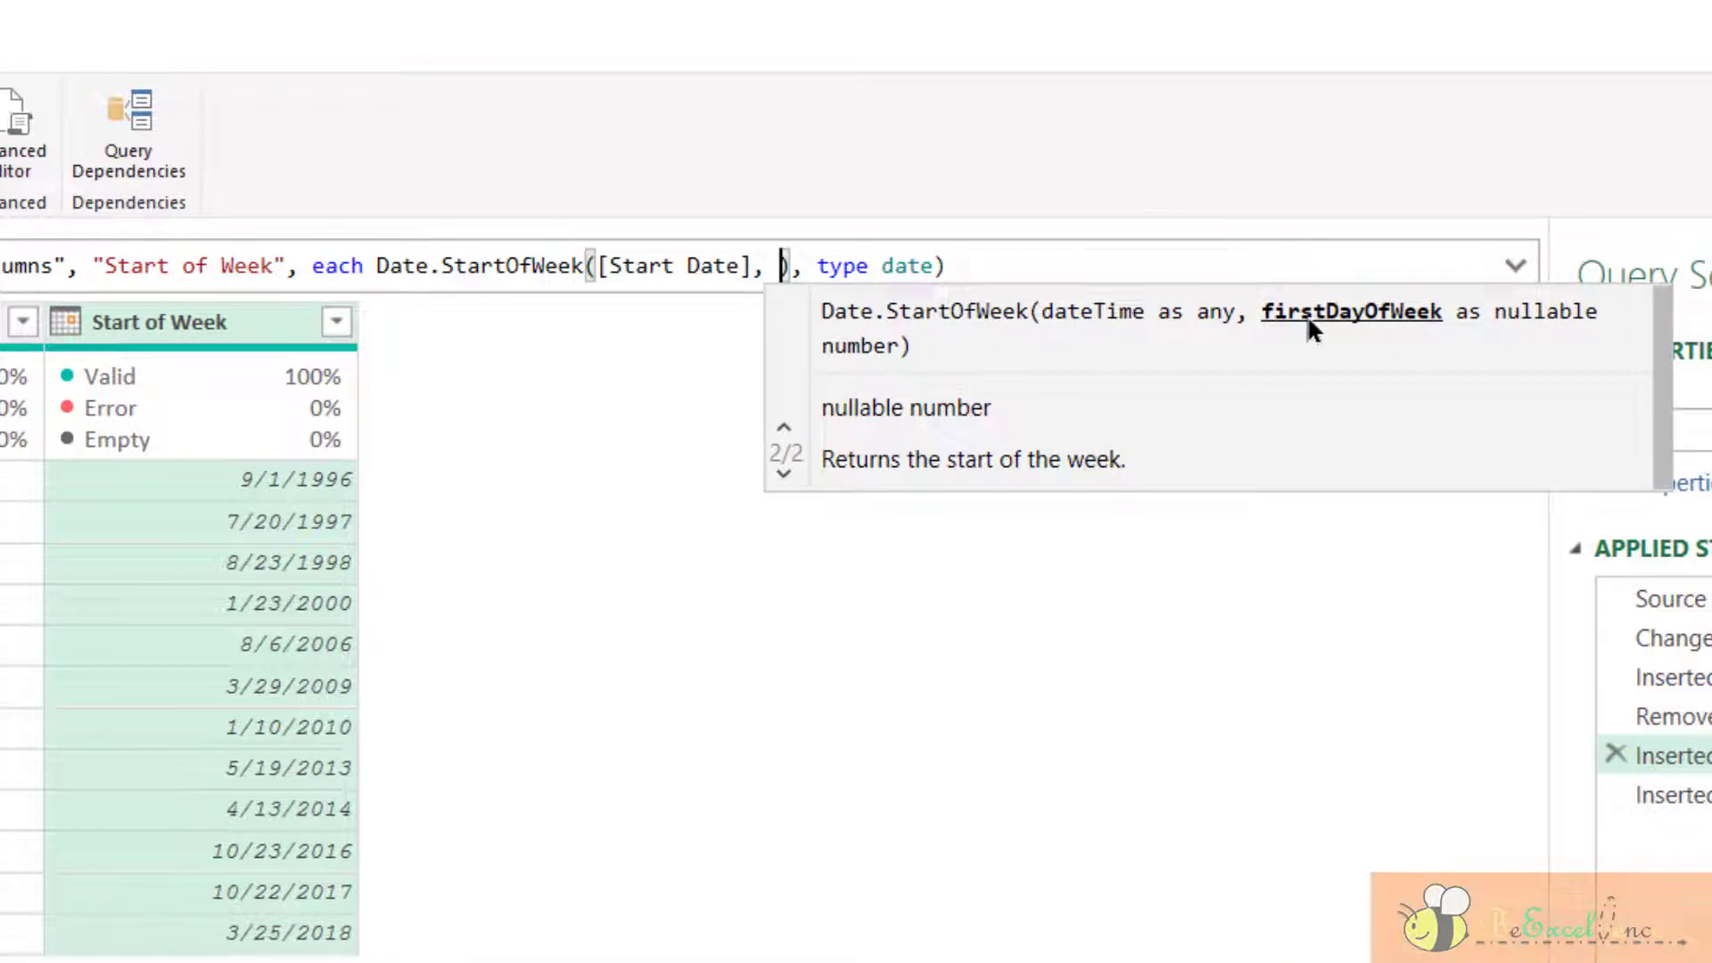
{"action": "type", "text": "Day."}
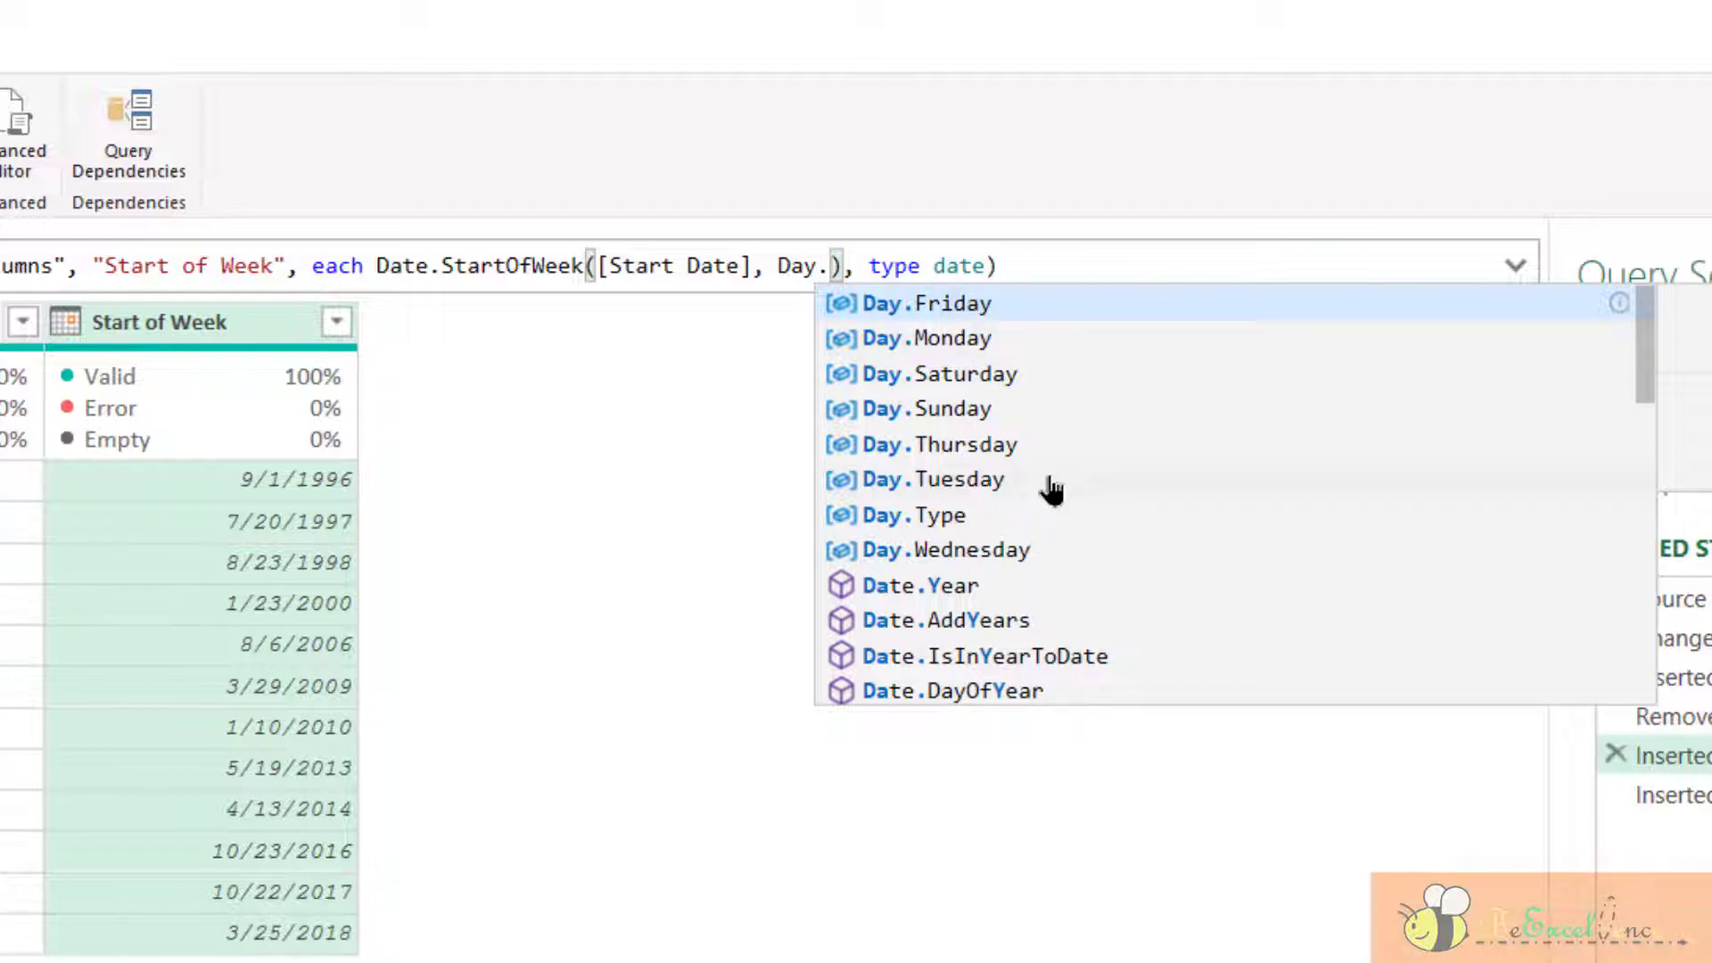
{"action": "left_click", "coordinate": [1022, 343]}
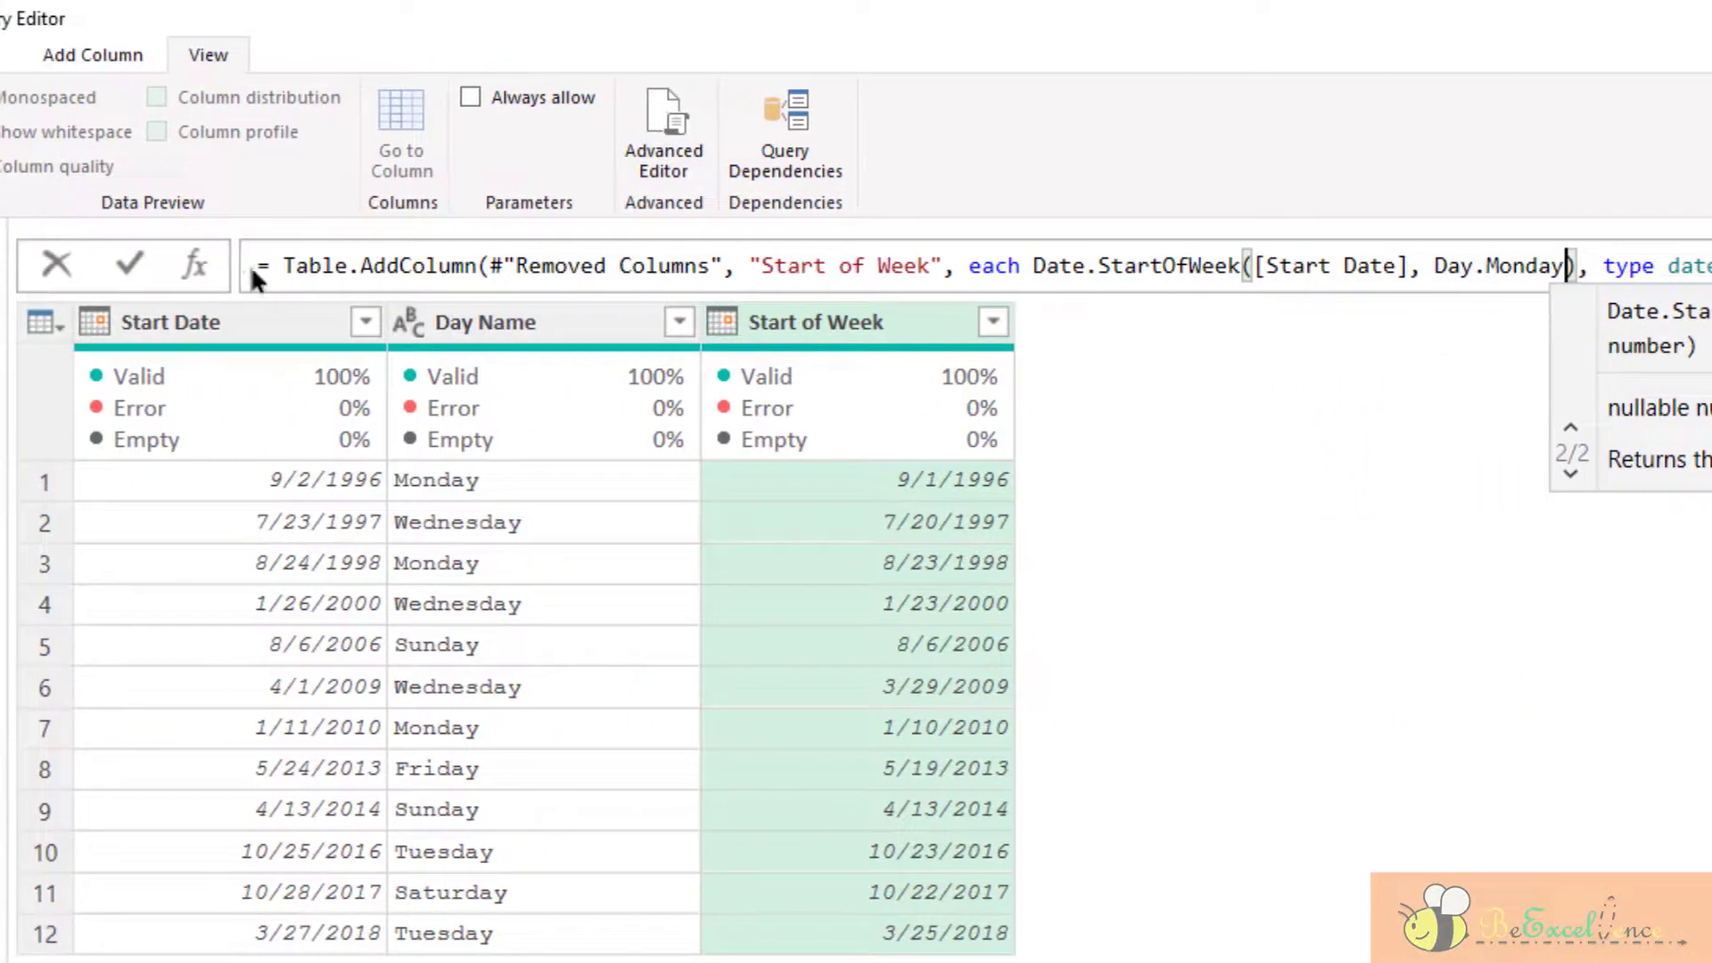
{"action": "left_click", "coordinate": [127, 262]}
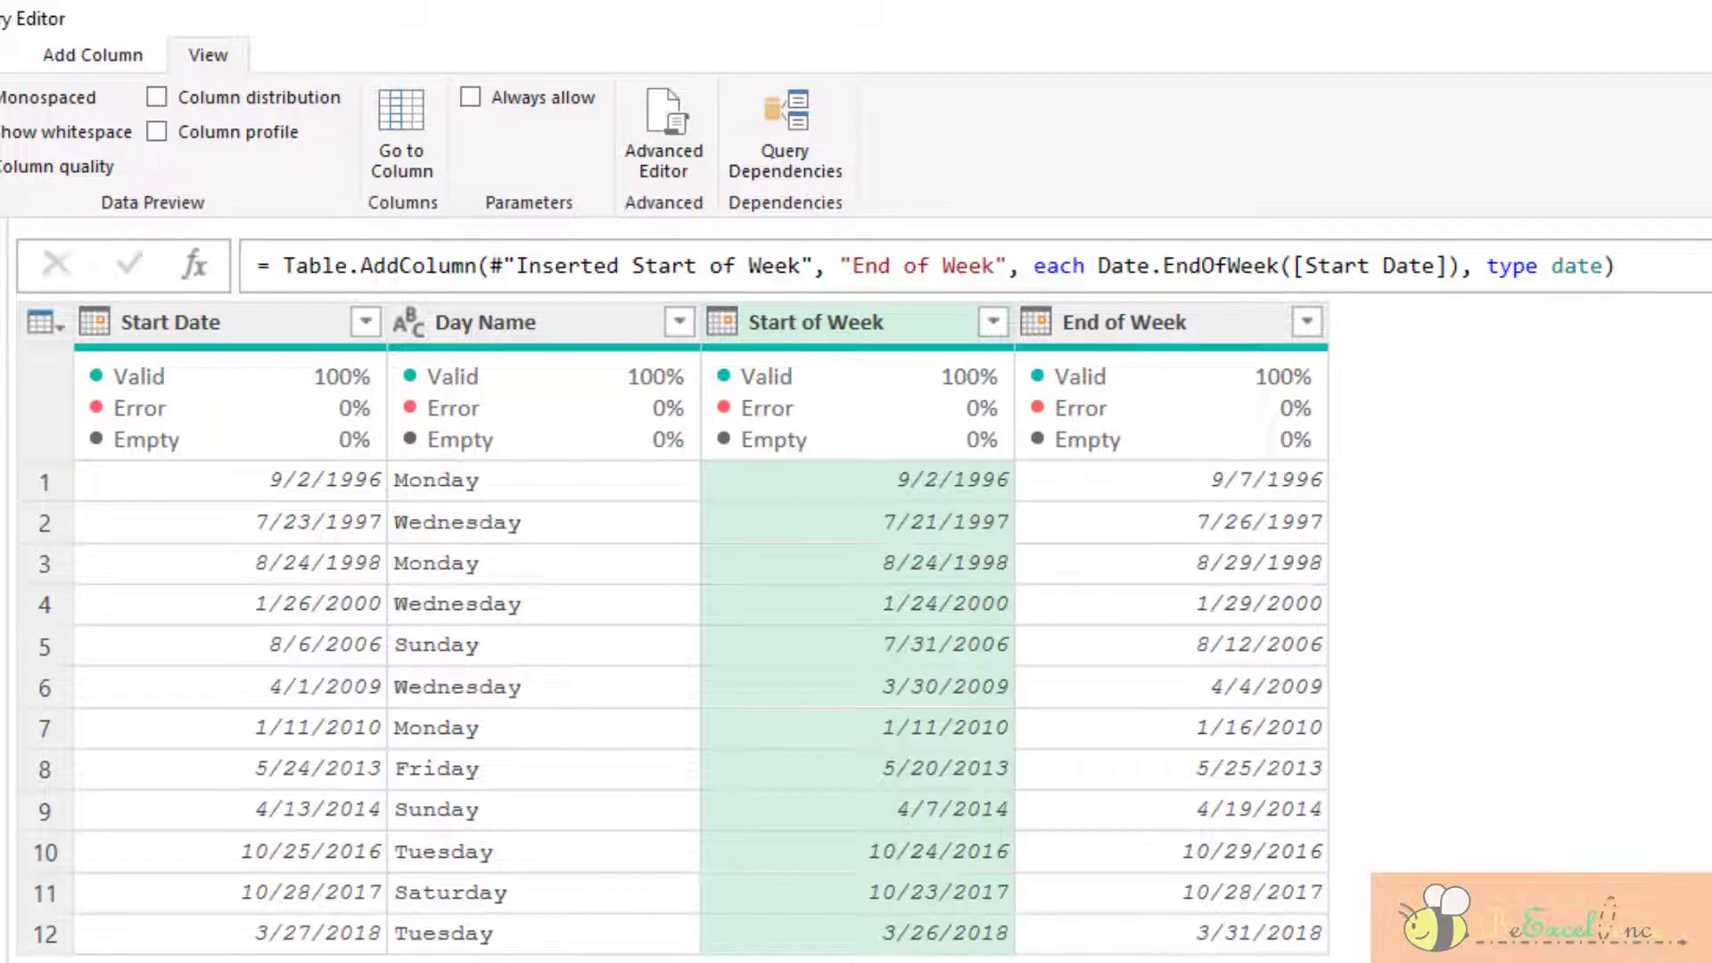
Add Day.Monday to the Date.EndOfWeek formula so row 1 ends on 9/8/1996
{"action": "left_click", "coordinate": [1618, 272]}
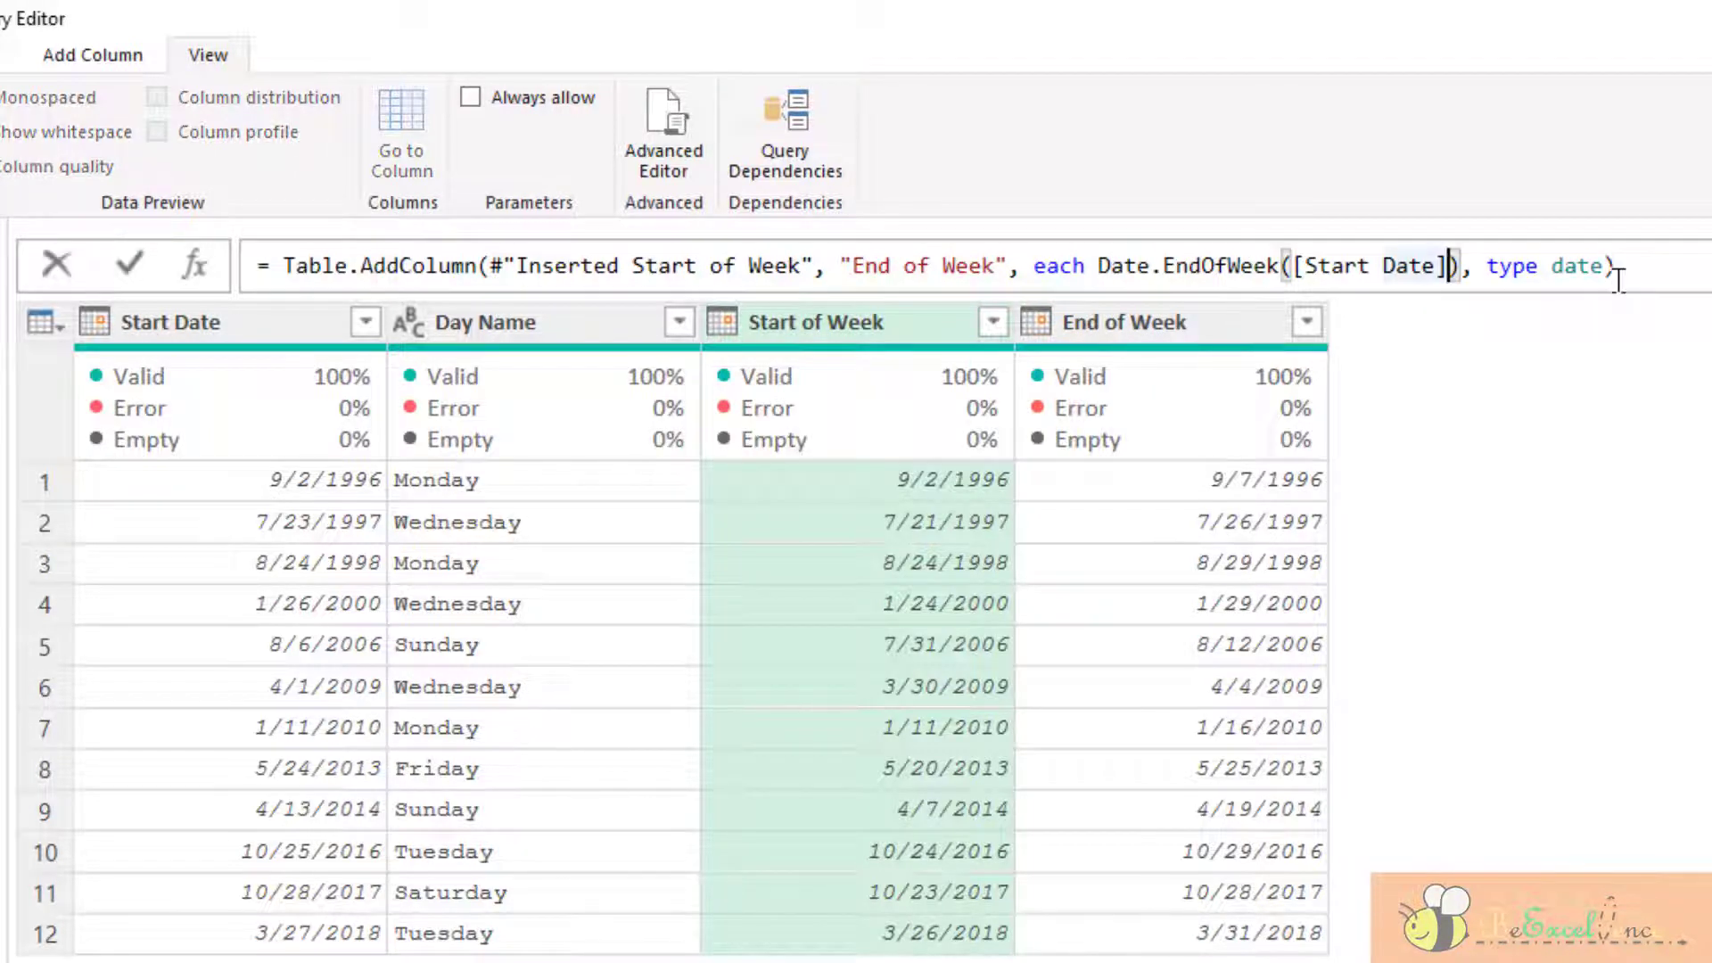
{"action": "type", "text": ", "}
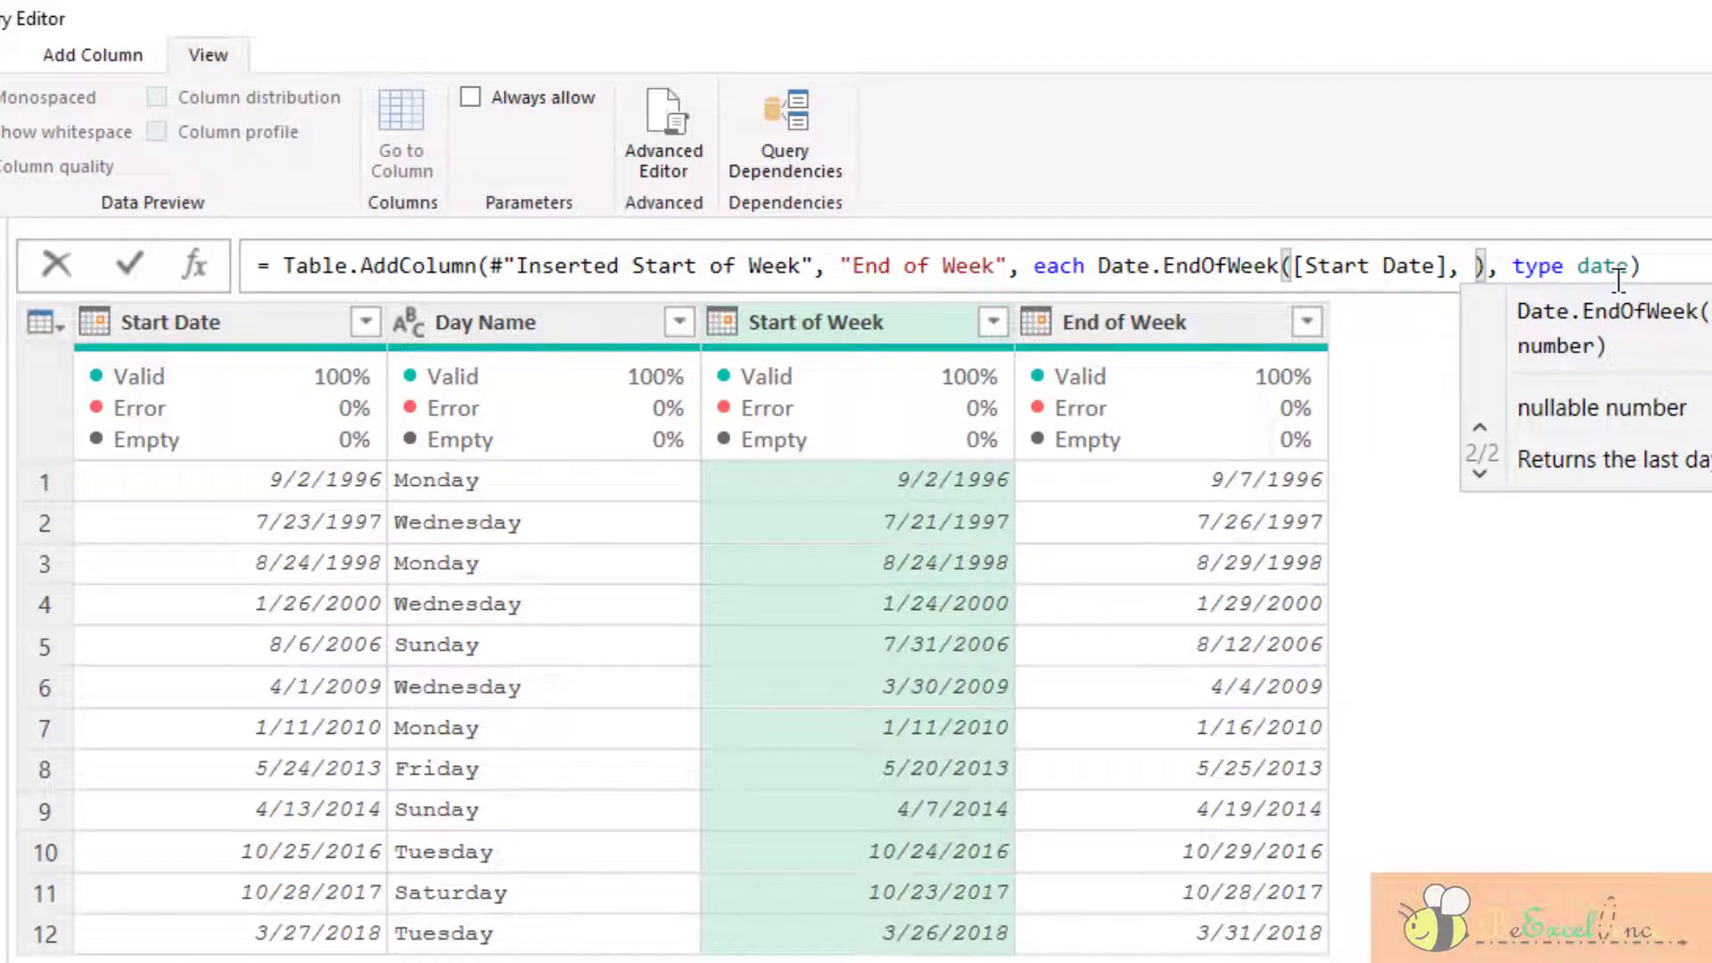
{"action": "type", "text": "Day."}
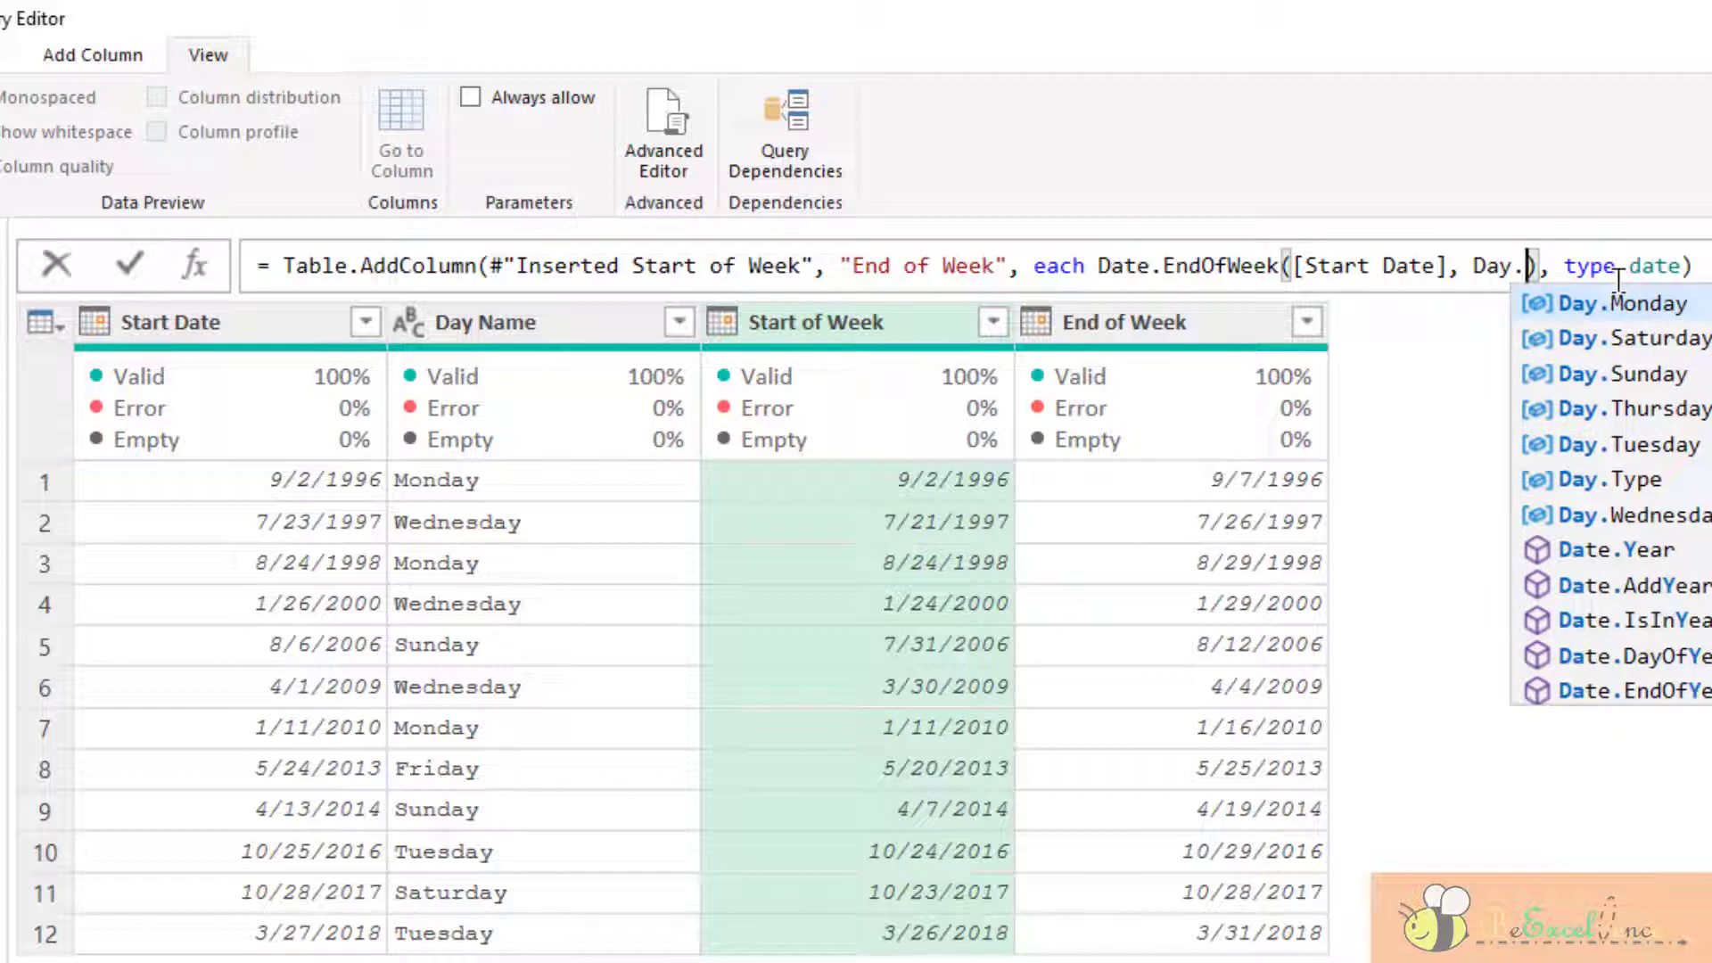
{"action": "type", "text": "M"}
{"action": "key", "text": "Tab"}
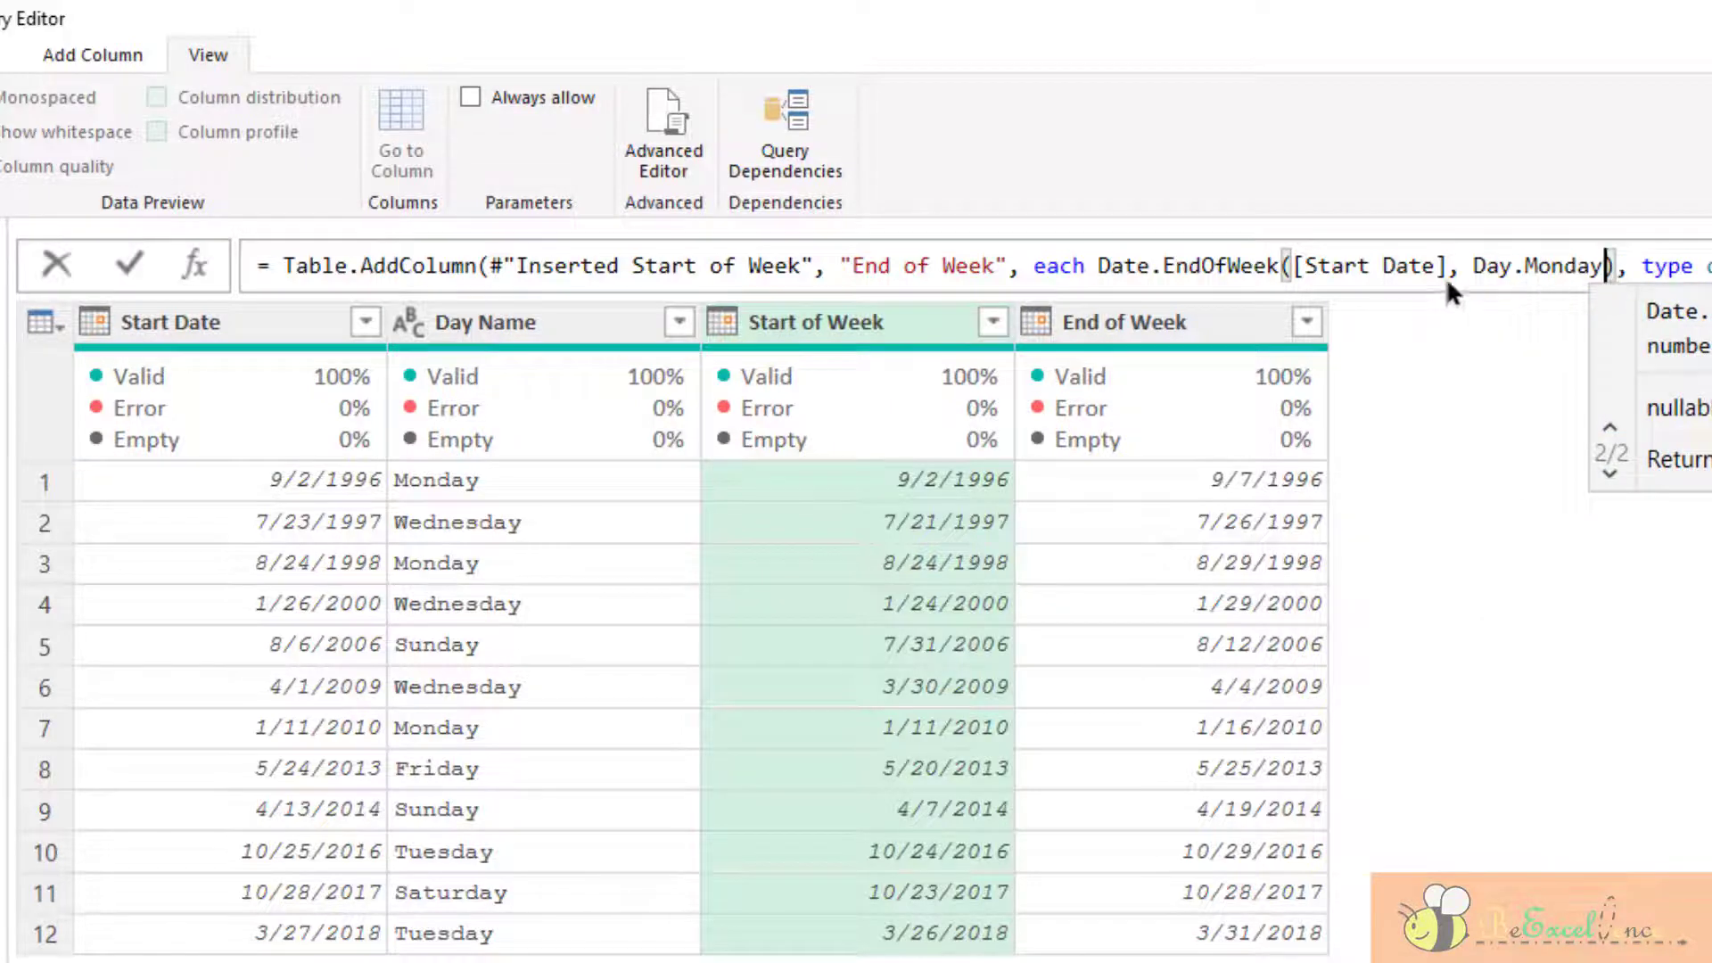
{"action": "left_click", "coordinate": [125, 257]}
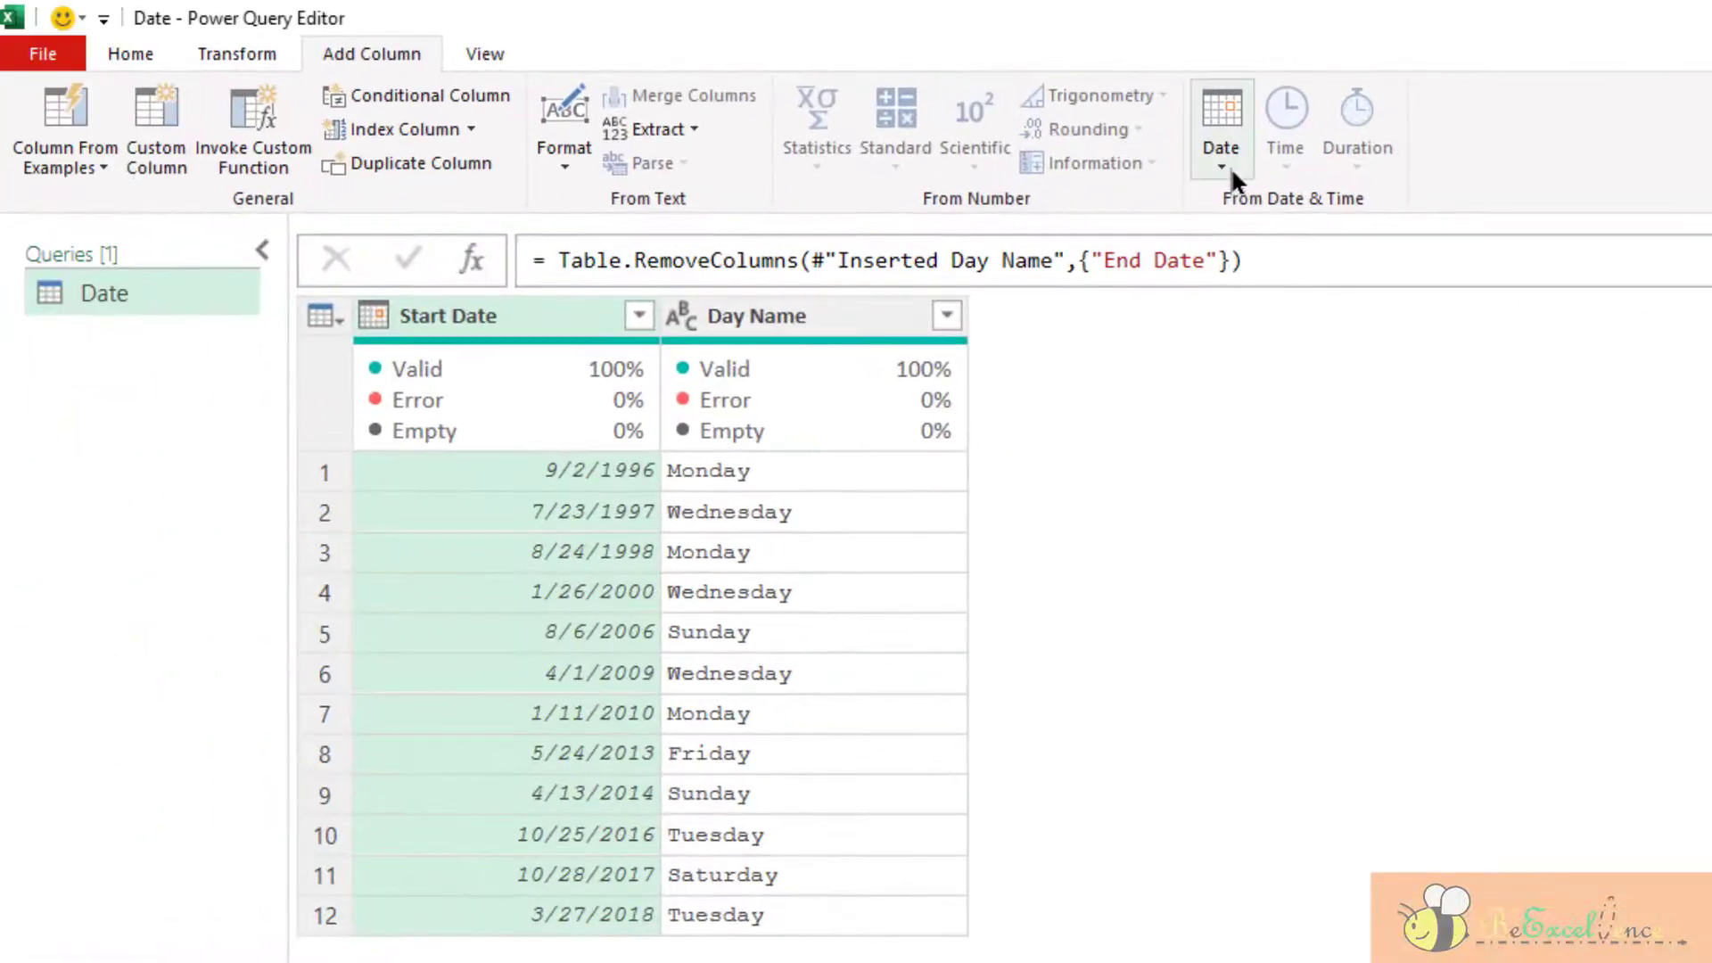
Add a Day of Month column from Start Date
{"action": "left_click", "coordinate": [1230, 167]}
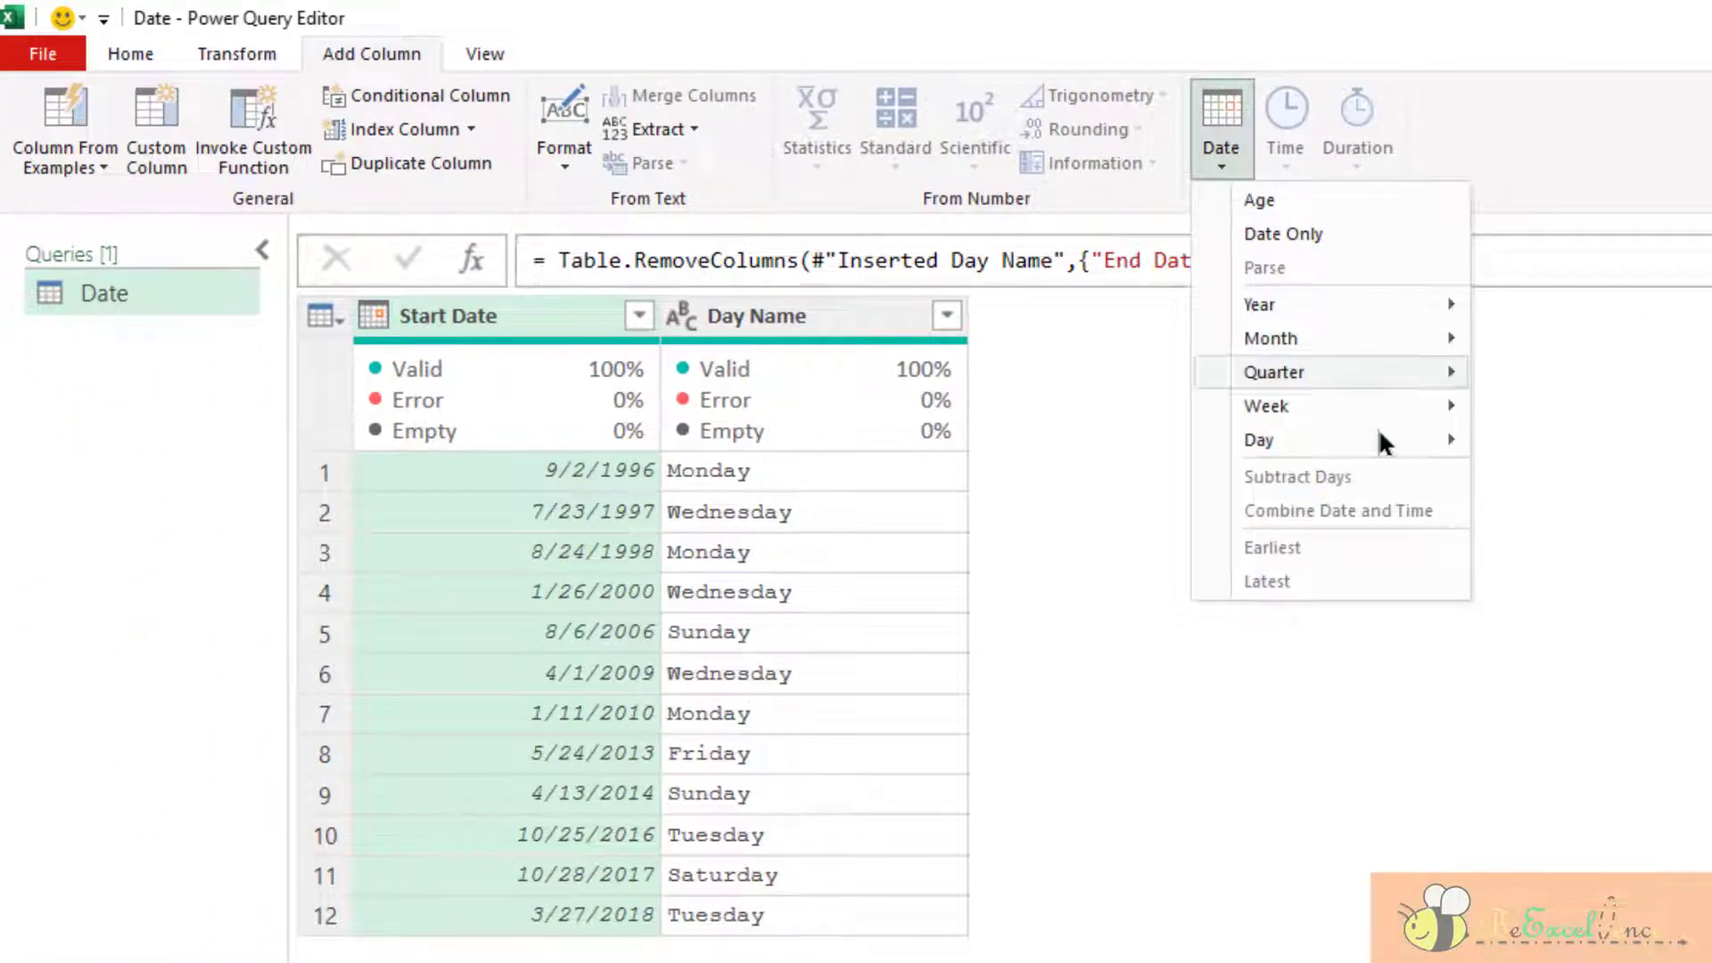
{"action": "mouse_move", "coordinate": [1379, 434]}
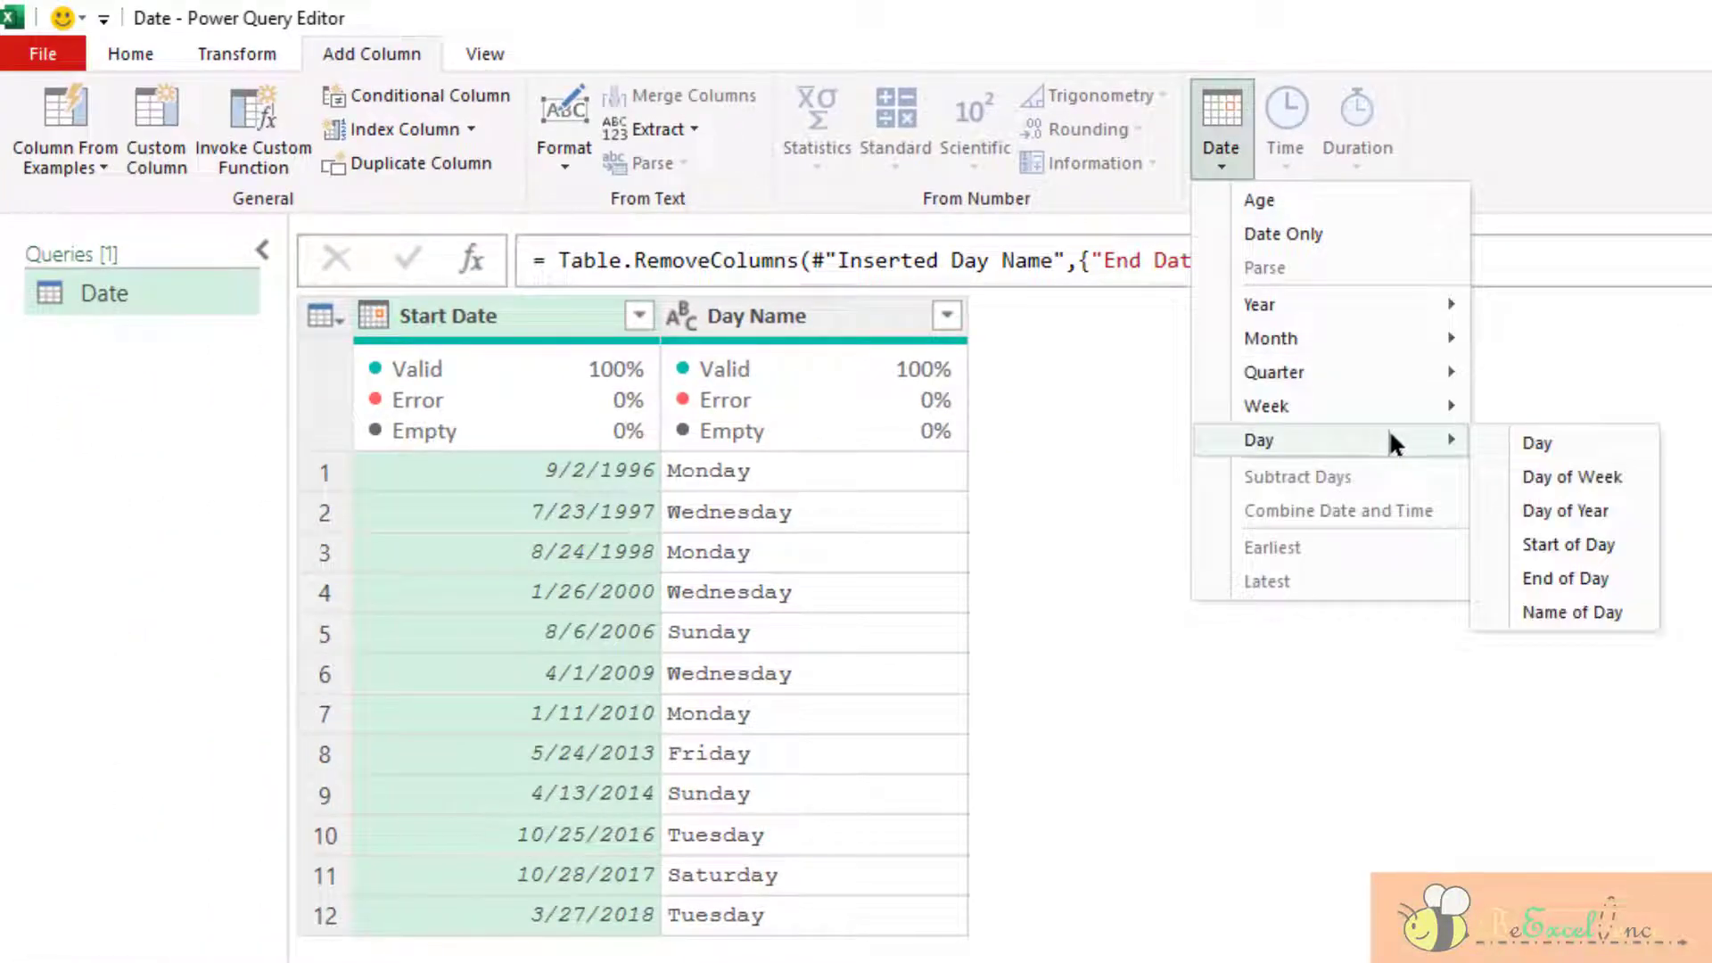
{"action": "left_click", "coordinate": [1569, 442]}
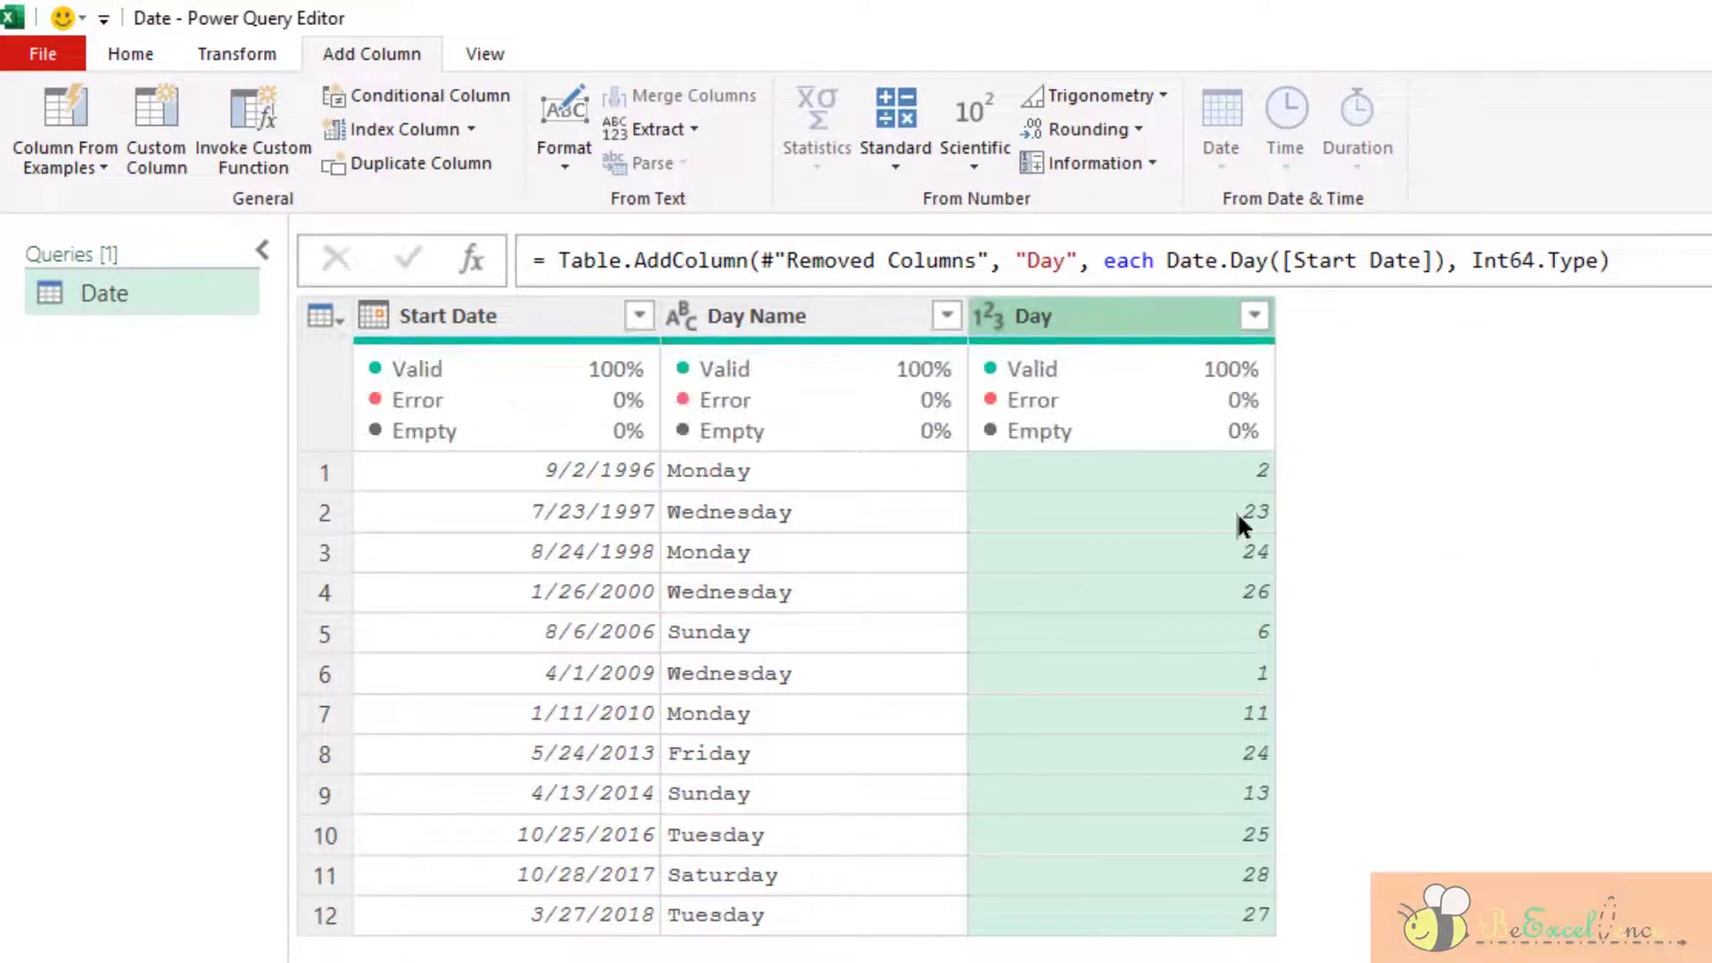
{"action": "left_click", "coordinate": [1239, 522]}
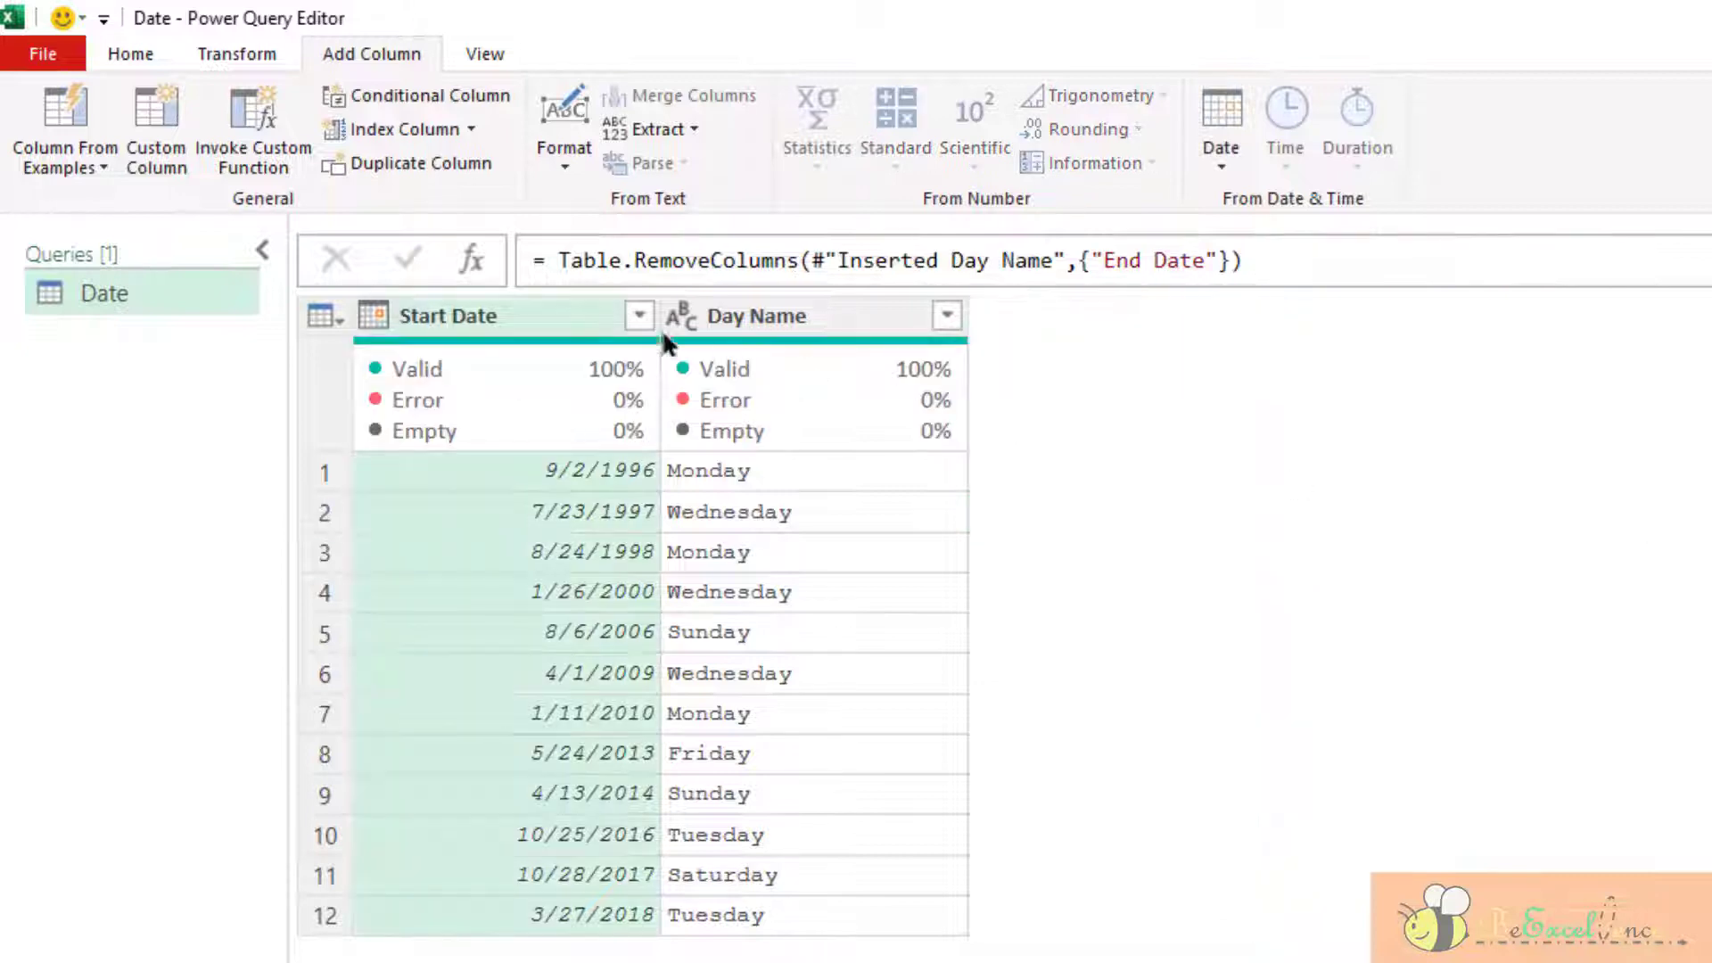
Add a numeric Day of Week column numbering Sunday 0 through Saturday 6
{"action": "left_click", "coordinate": [1223, 159]}
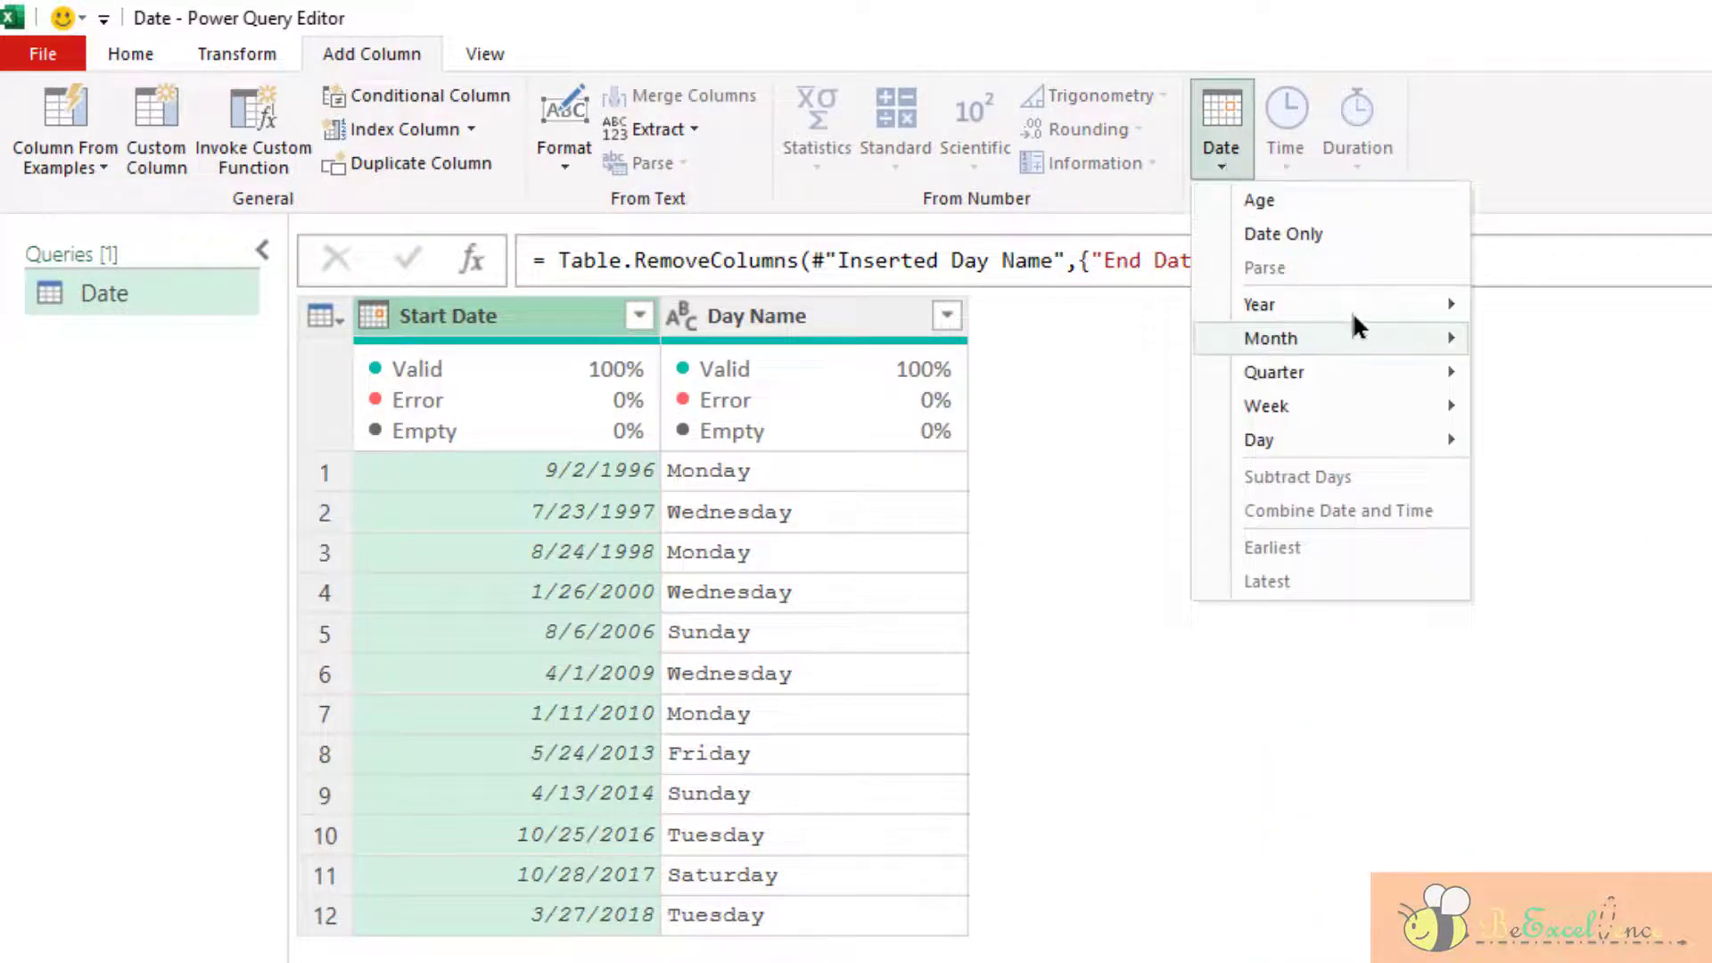
{"action": "mouse_move", "coordinate": [1352, 305]}
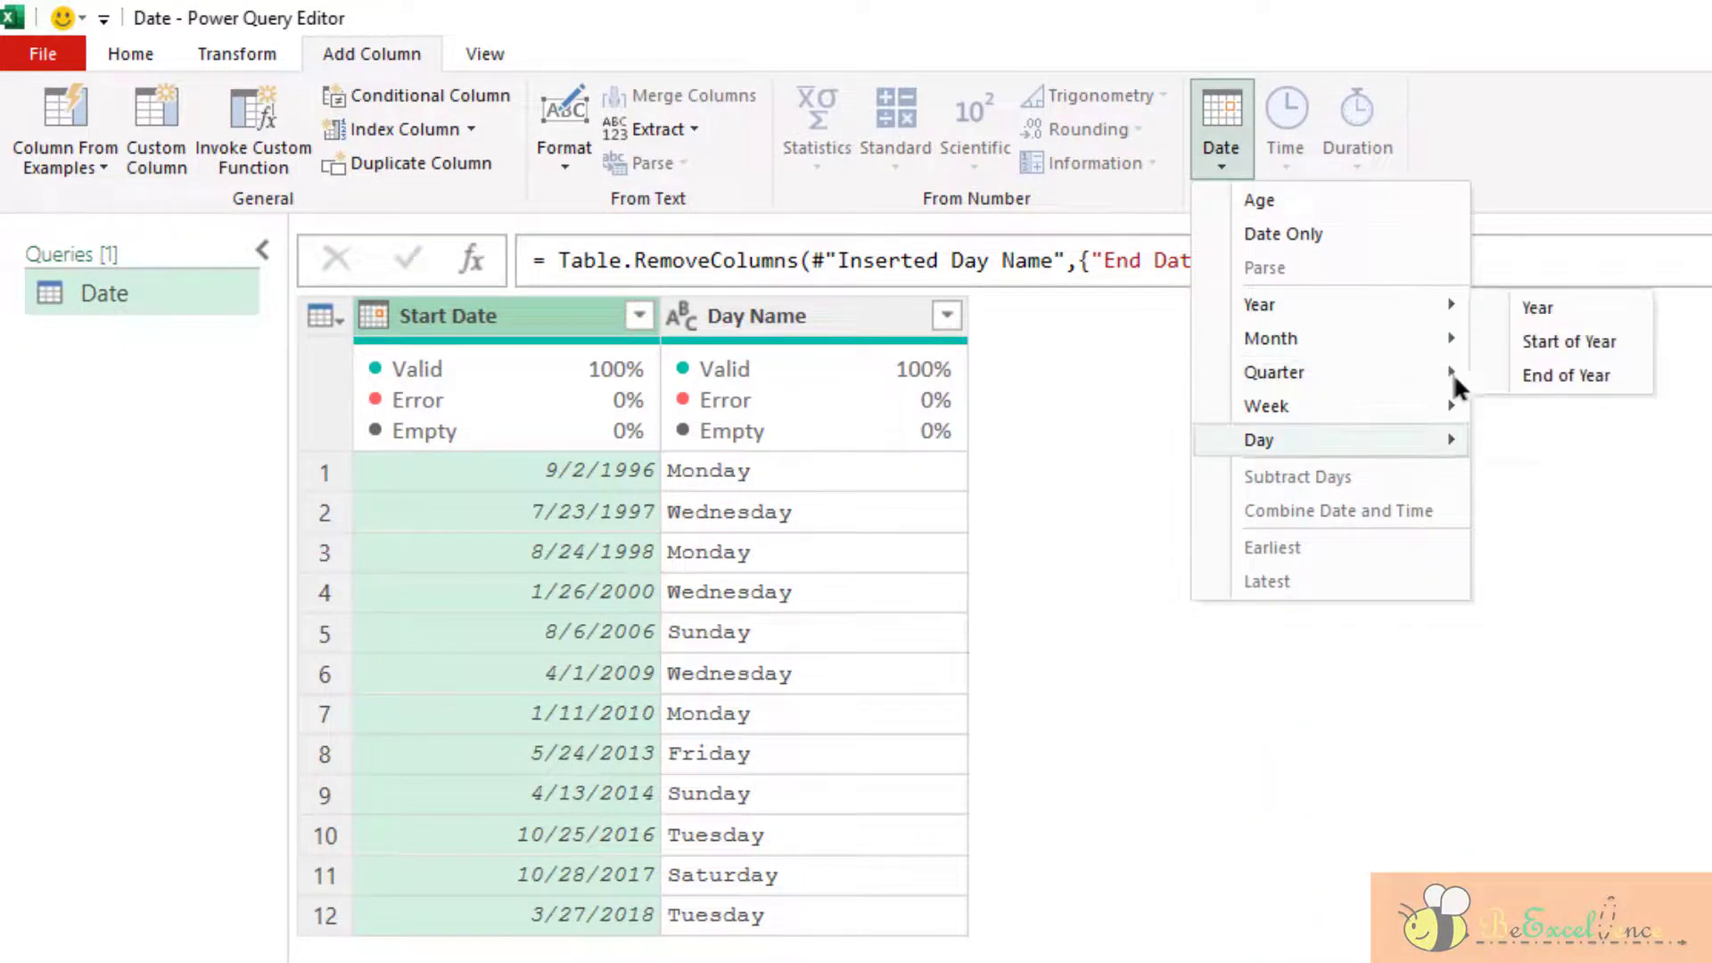
{"action": "mouse_move", "coordinate": [1444, 439]}
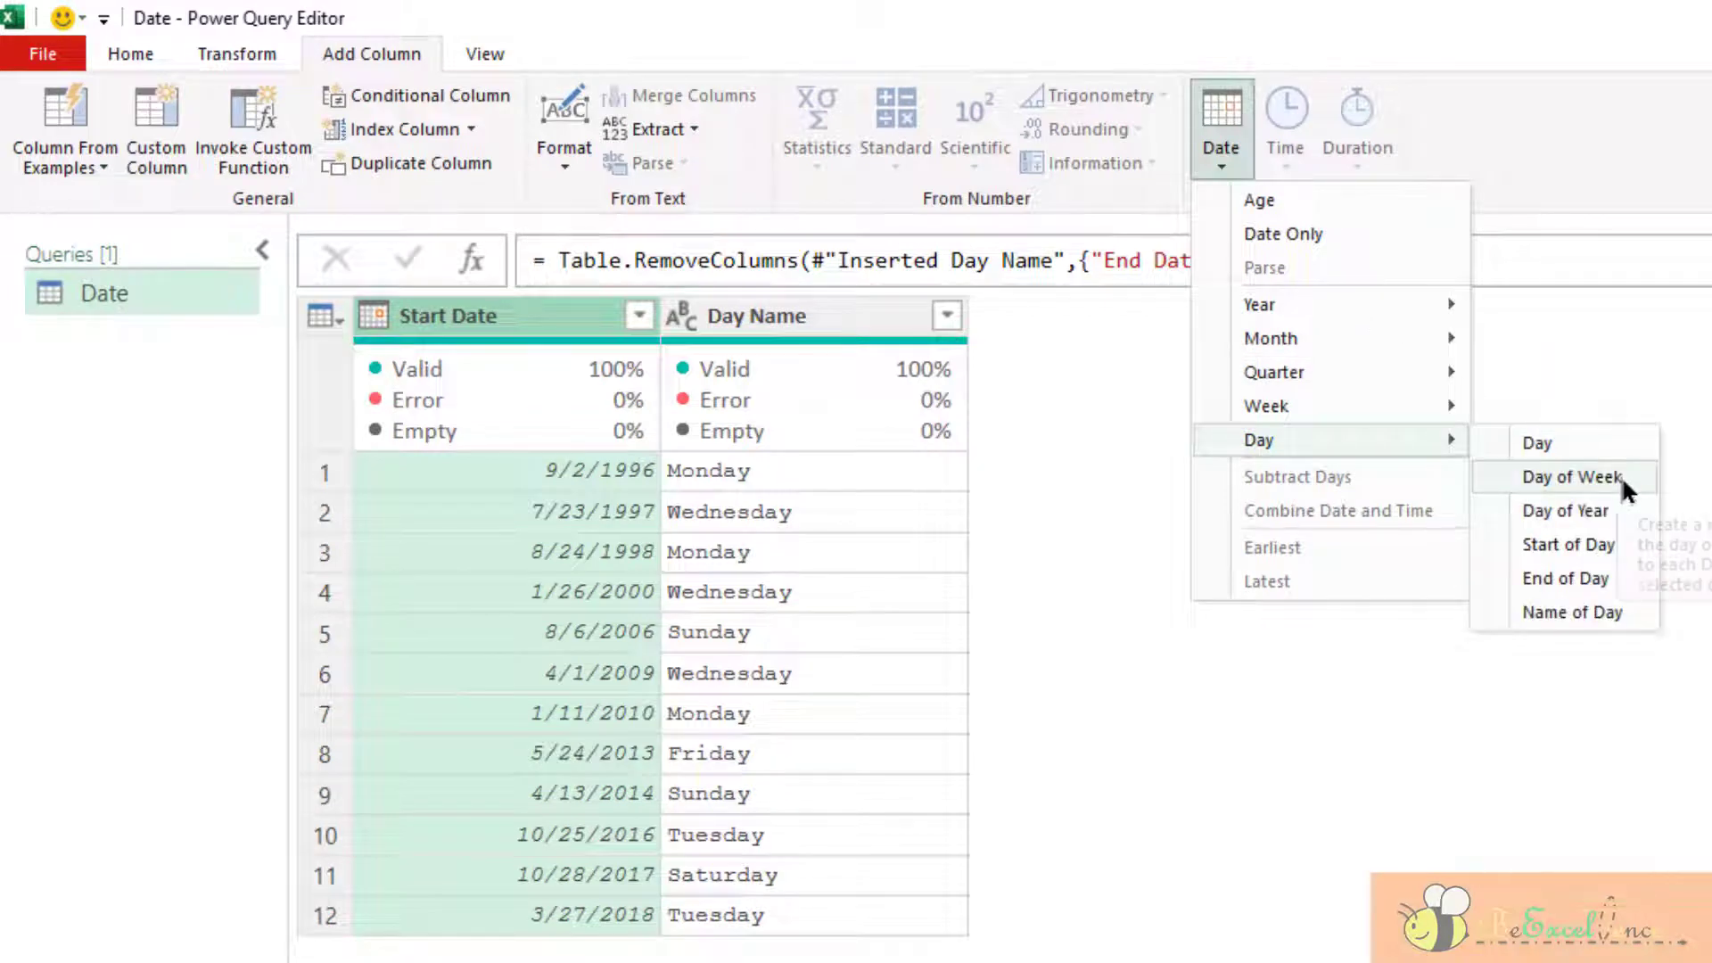
{"action": "left_click", "coordinate": [1621, 481]}
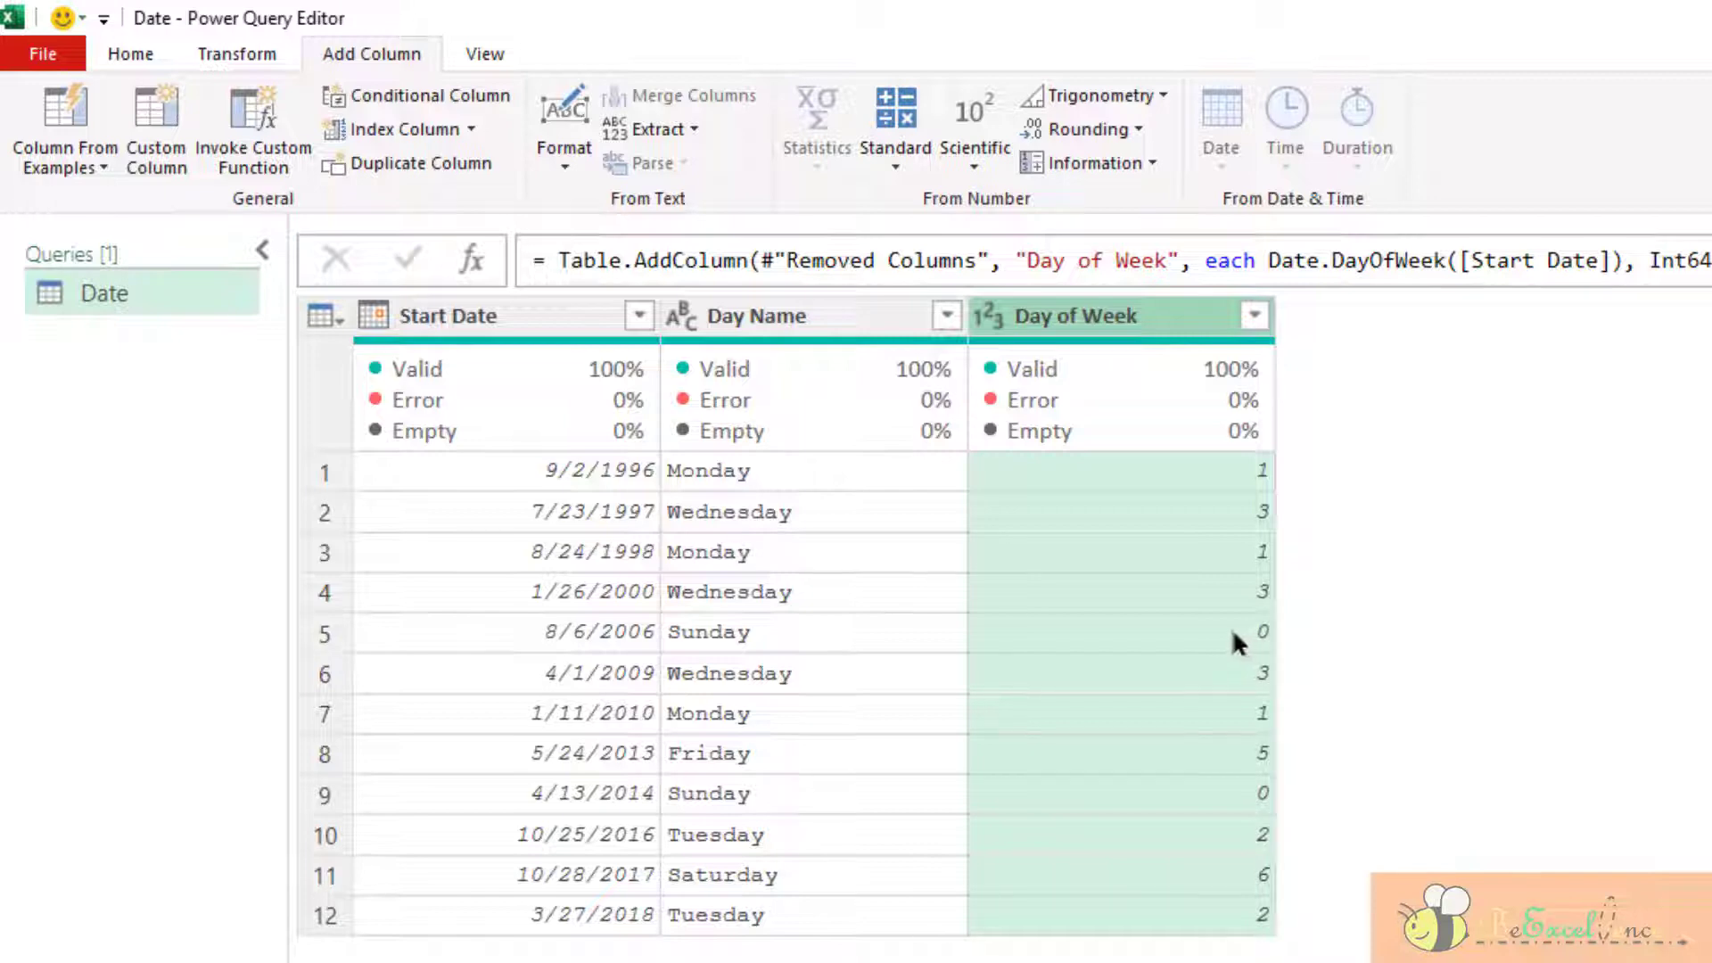
Pass Day.Monday to the Day of Week formula so Monday counts as 0
{"action": "left_click", "coordinate": [845, 631]}
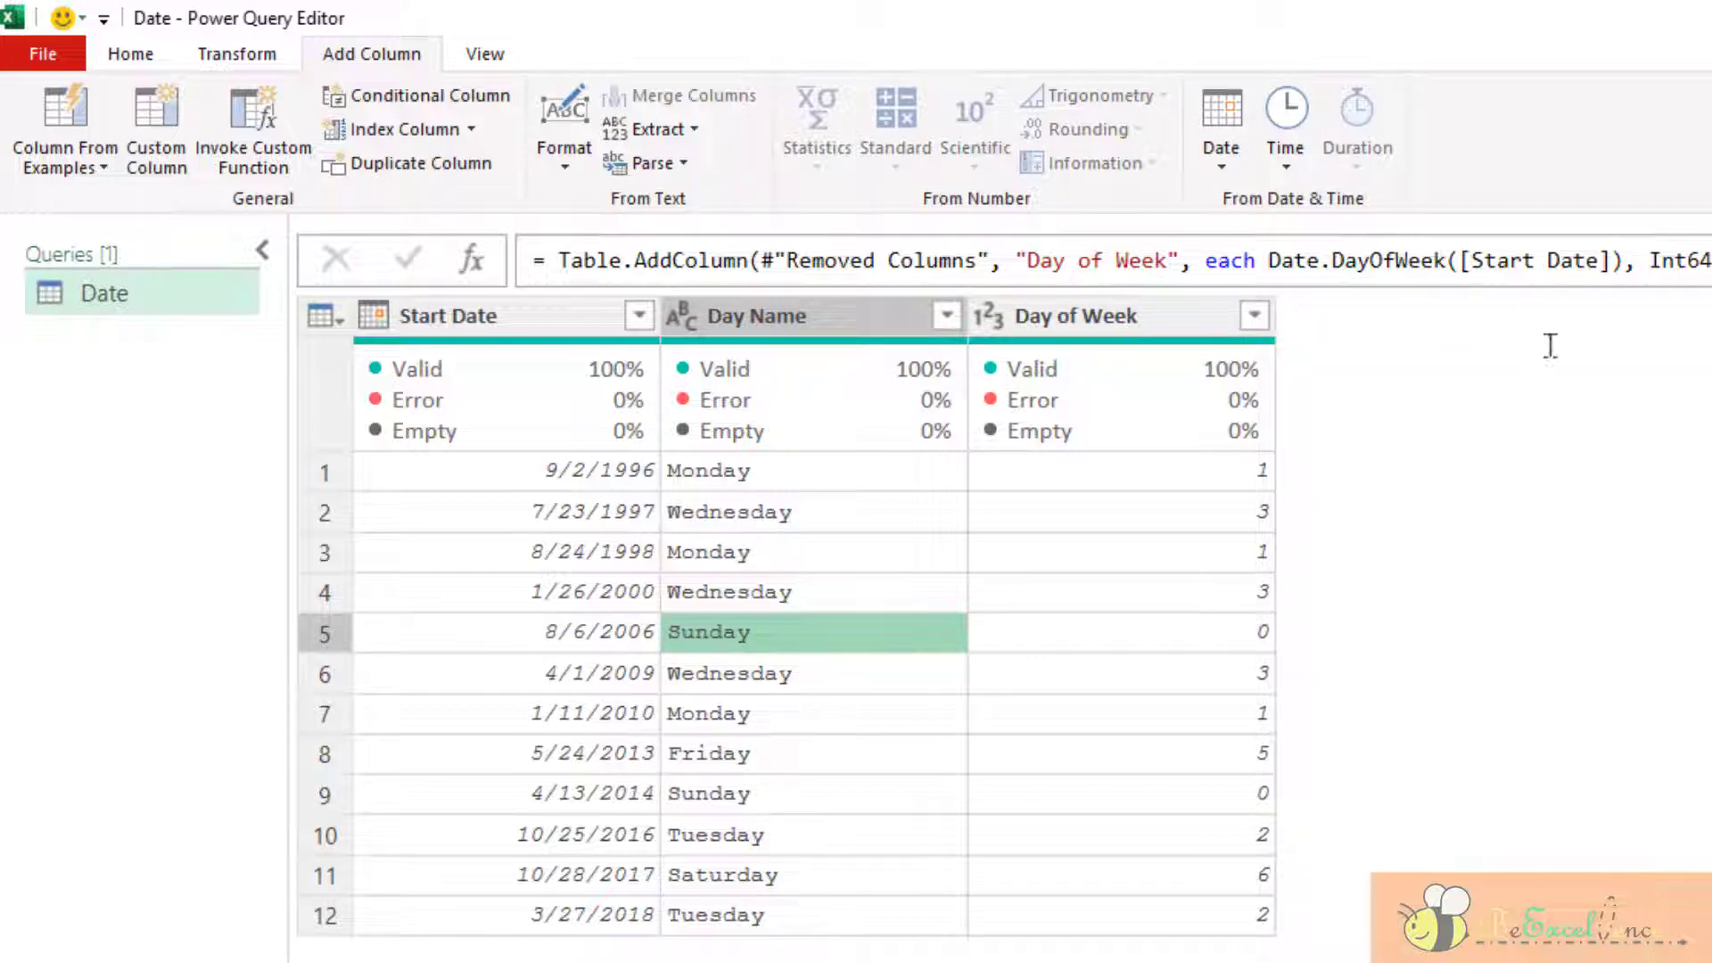
{"action": "left_click", "coordinate": [1605, 265]}
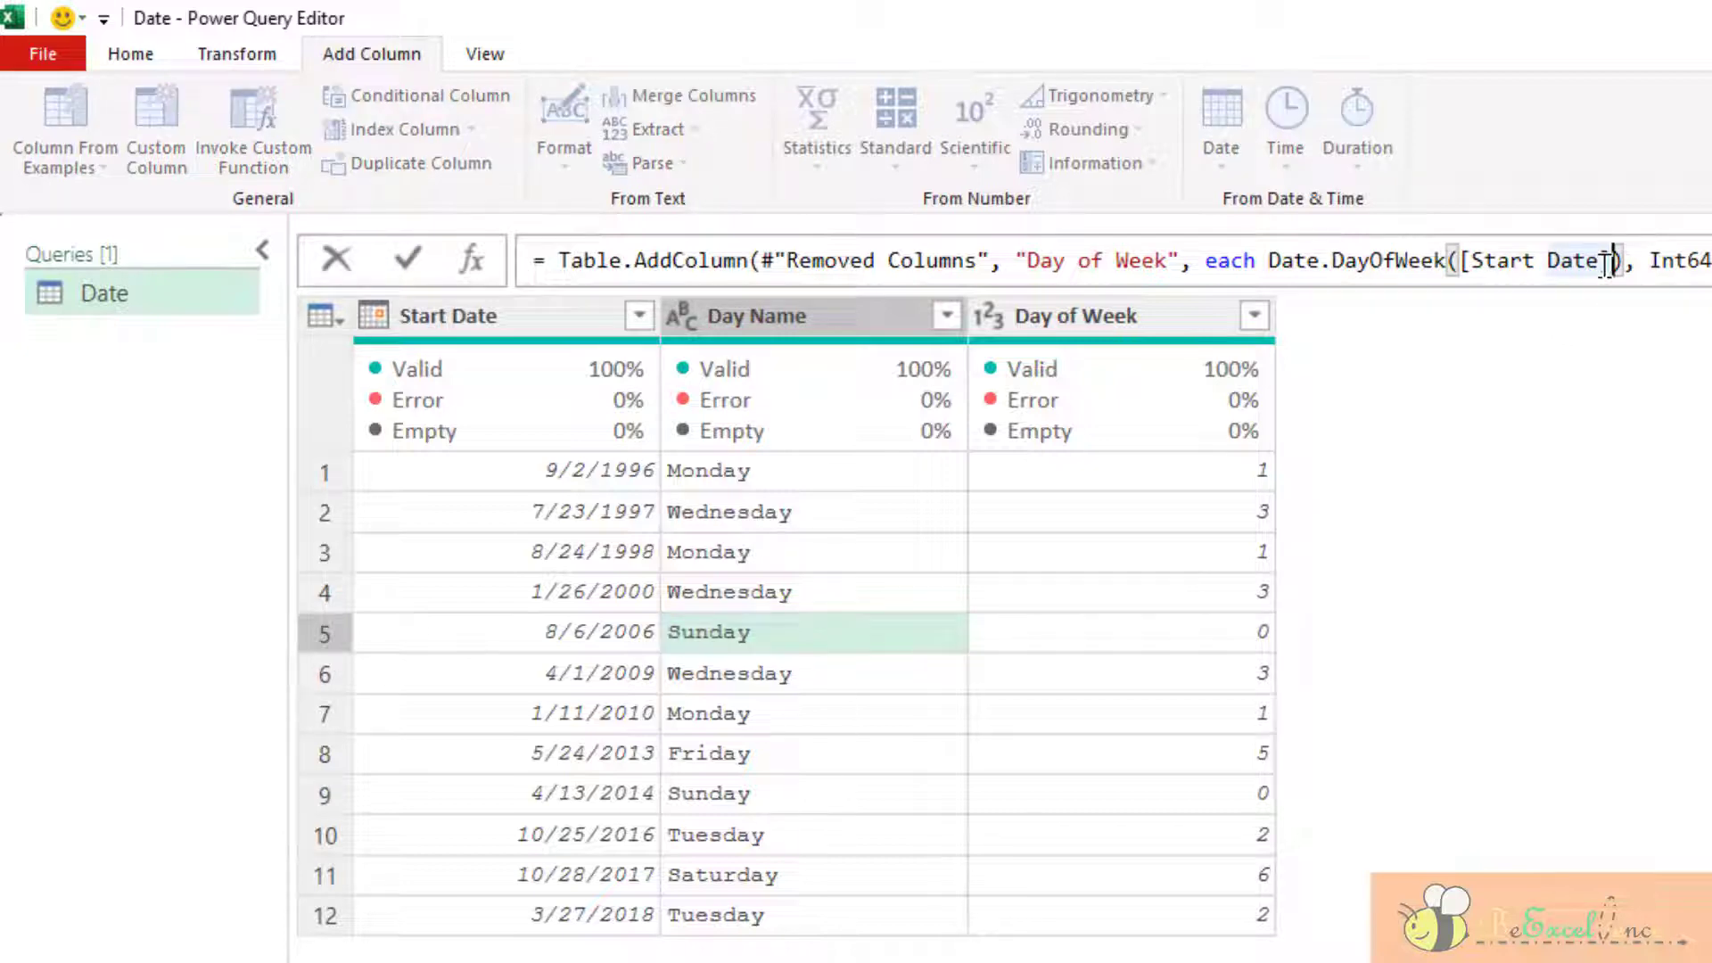
{"action": "type", "text": ", "}
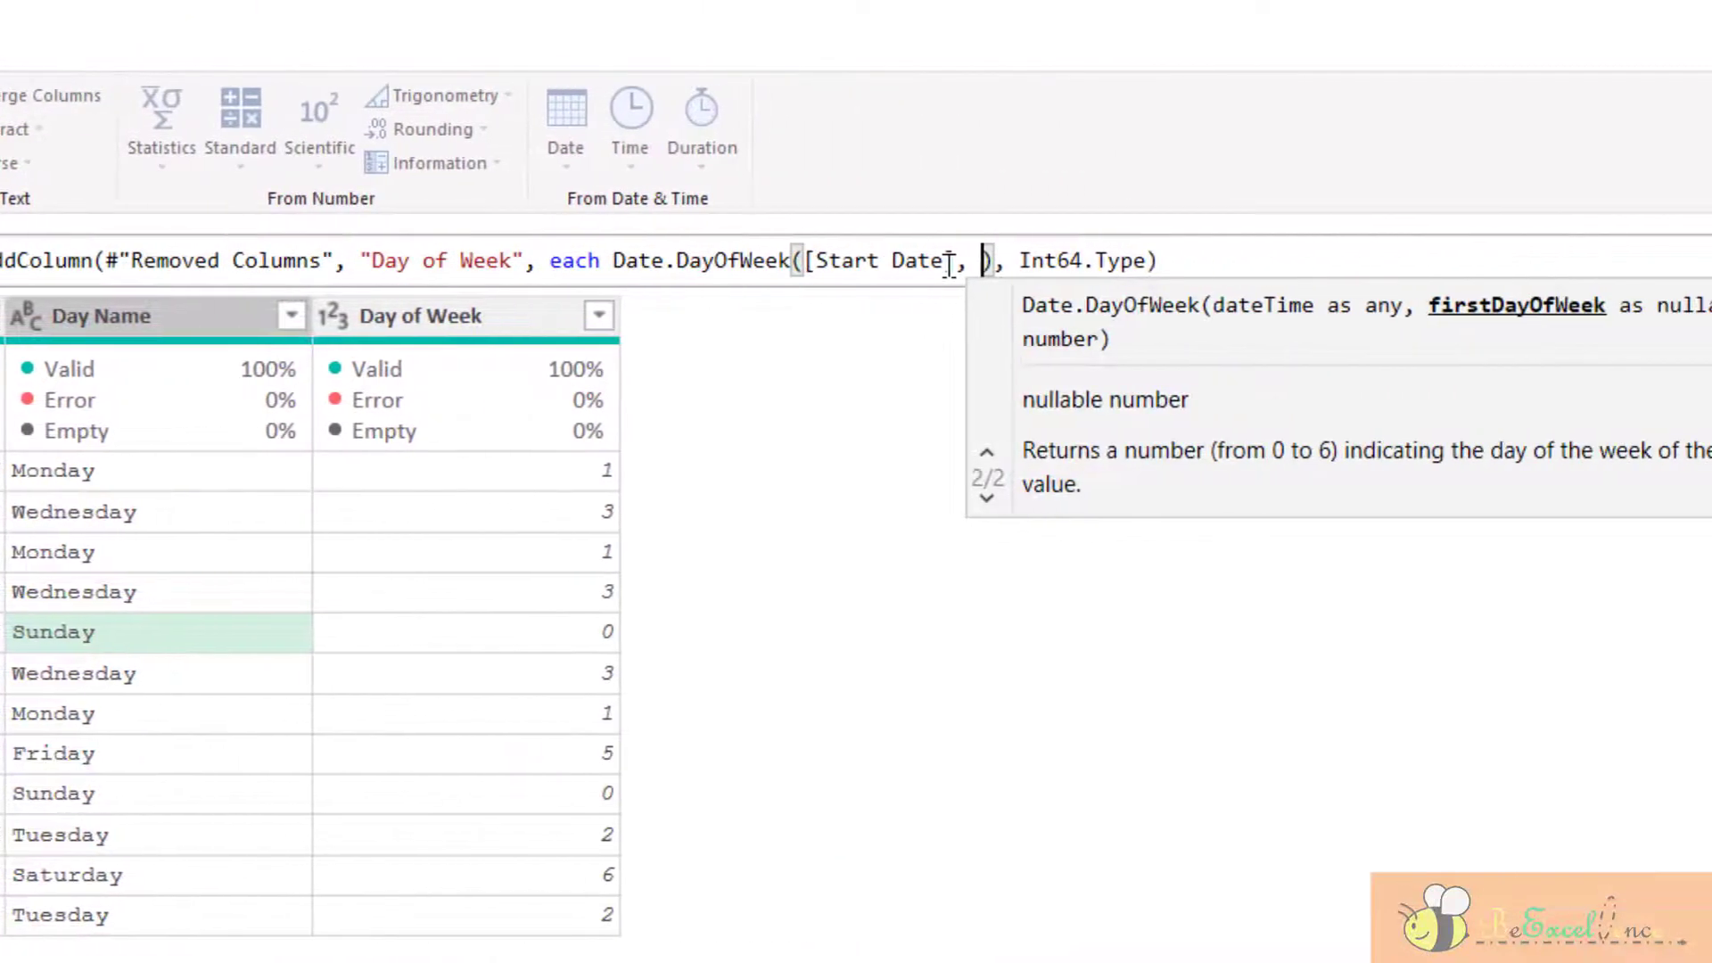
{"action": "type", "text": "Day."}
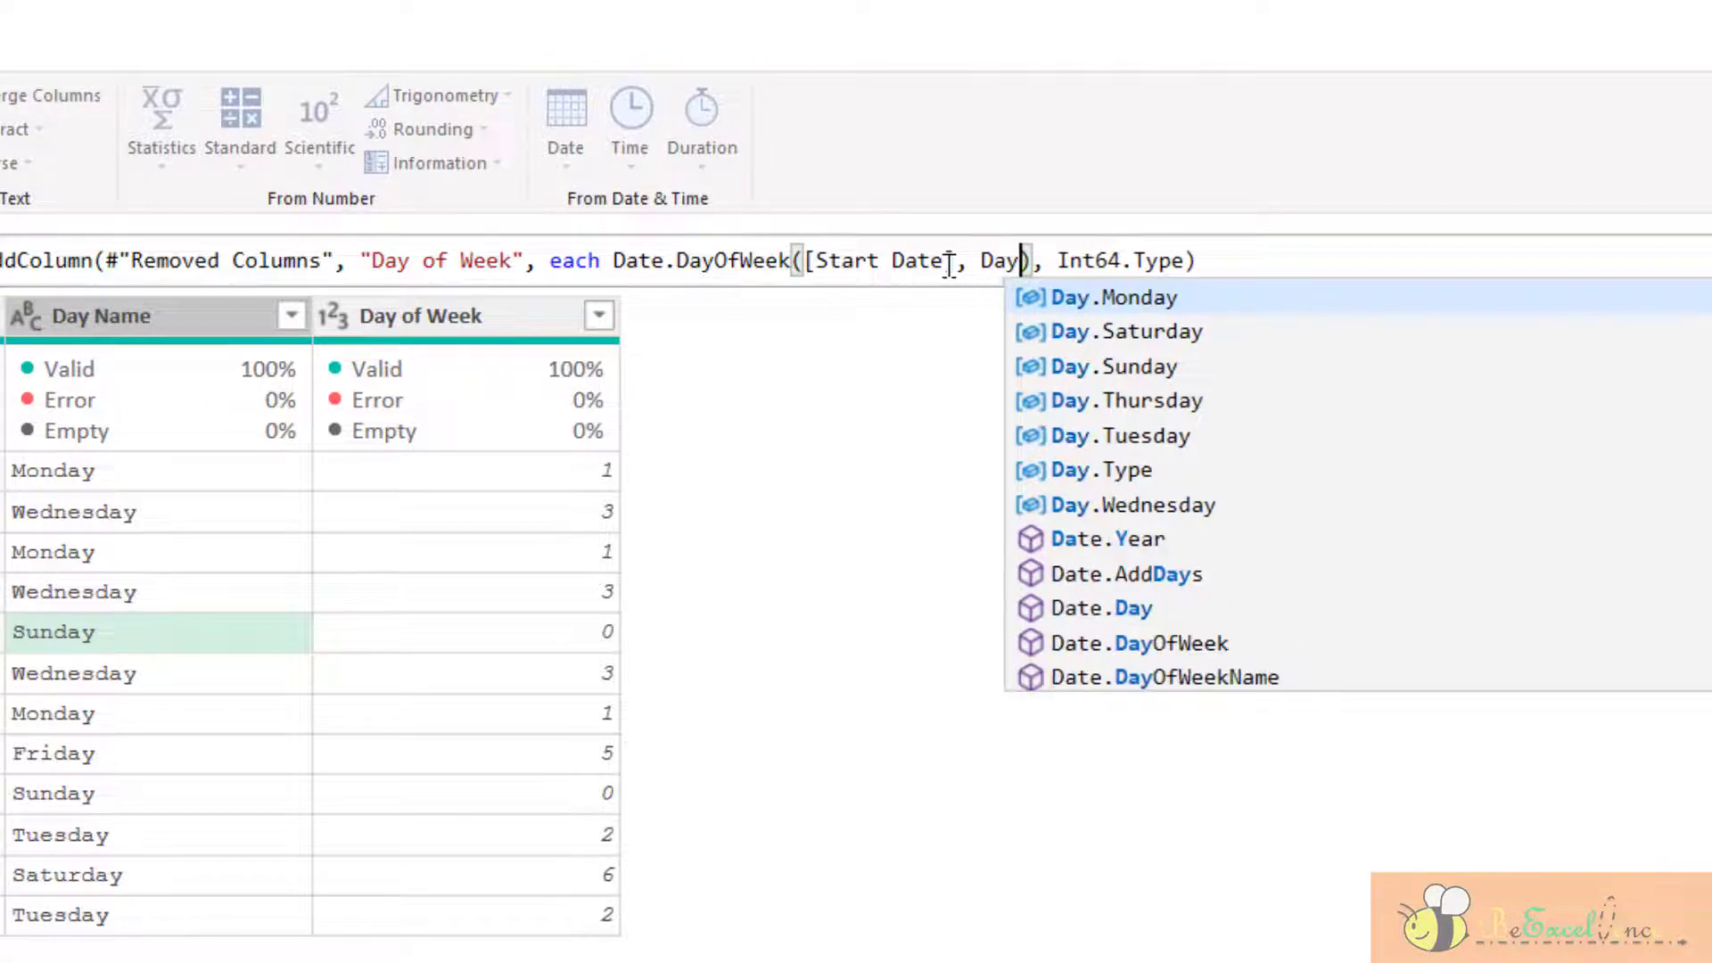
{"action": "left_click", "coordinate": [1168, 308]}
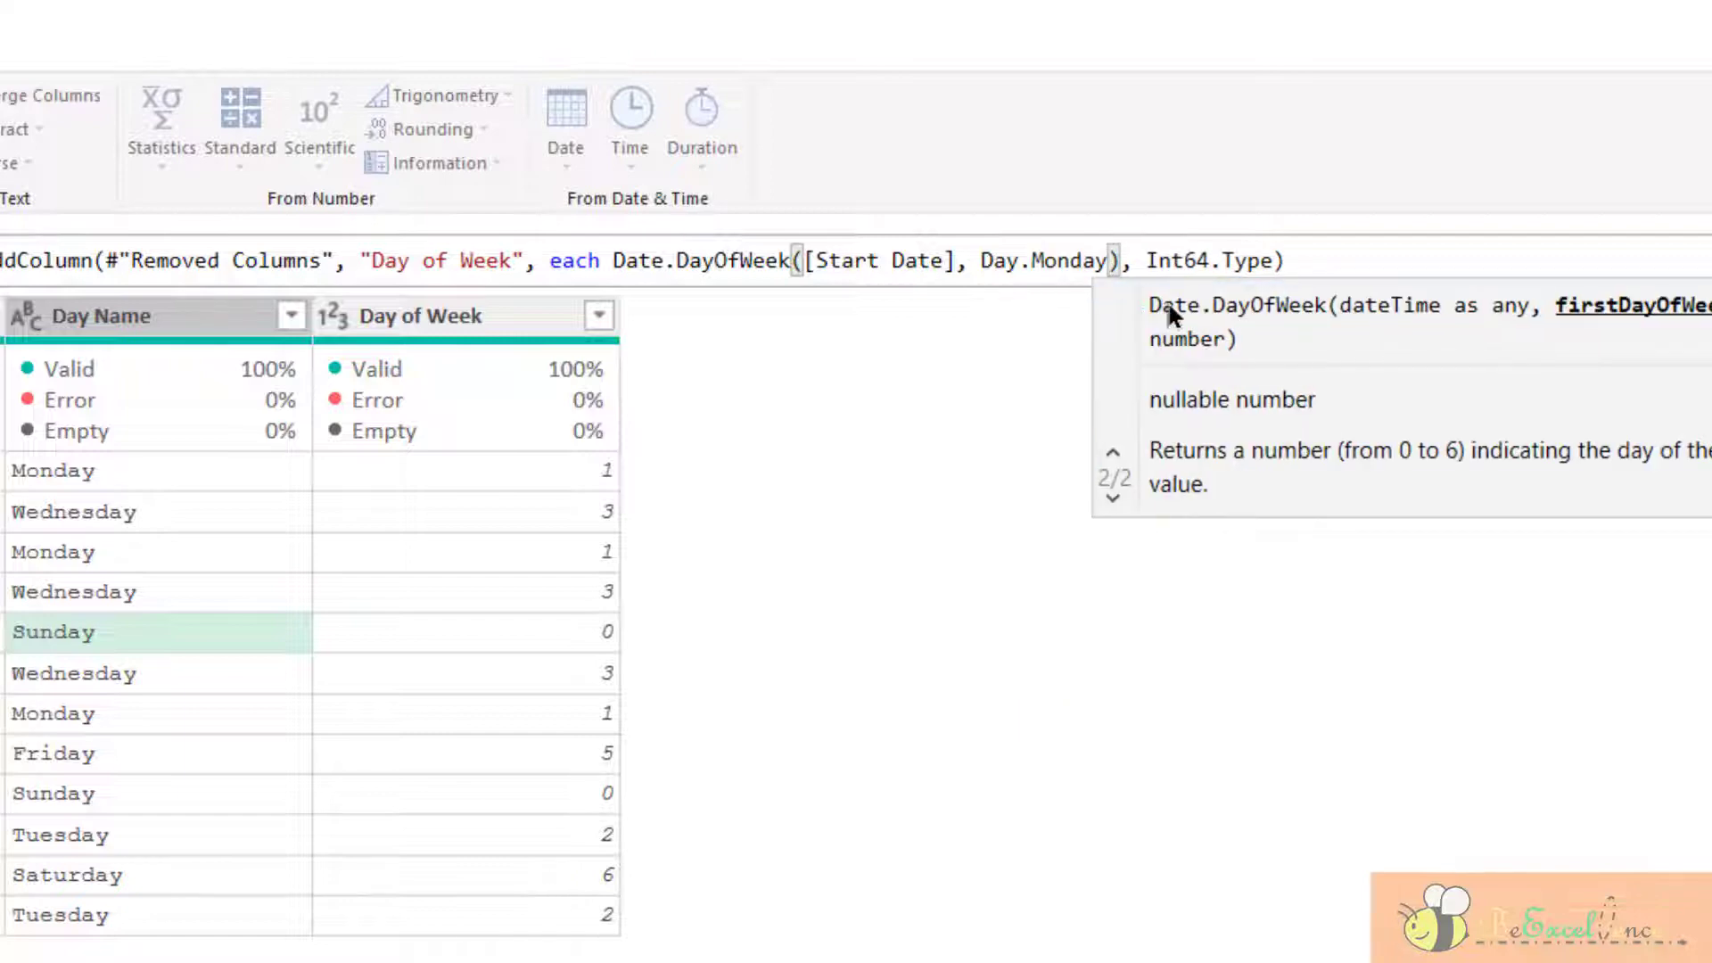
{"action": "key", "text": "Return"}
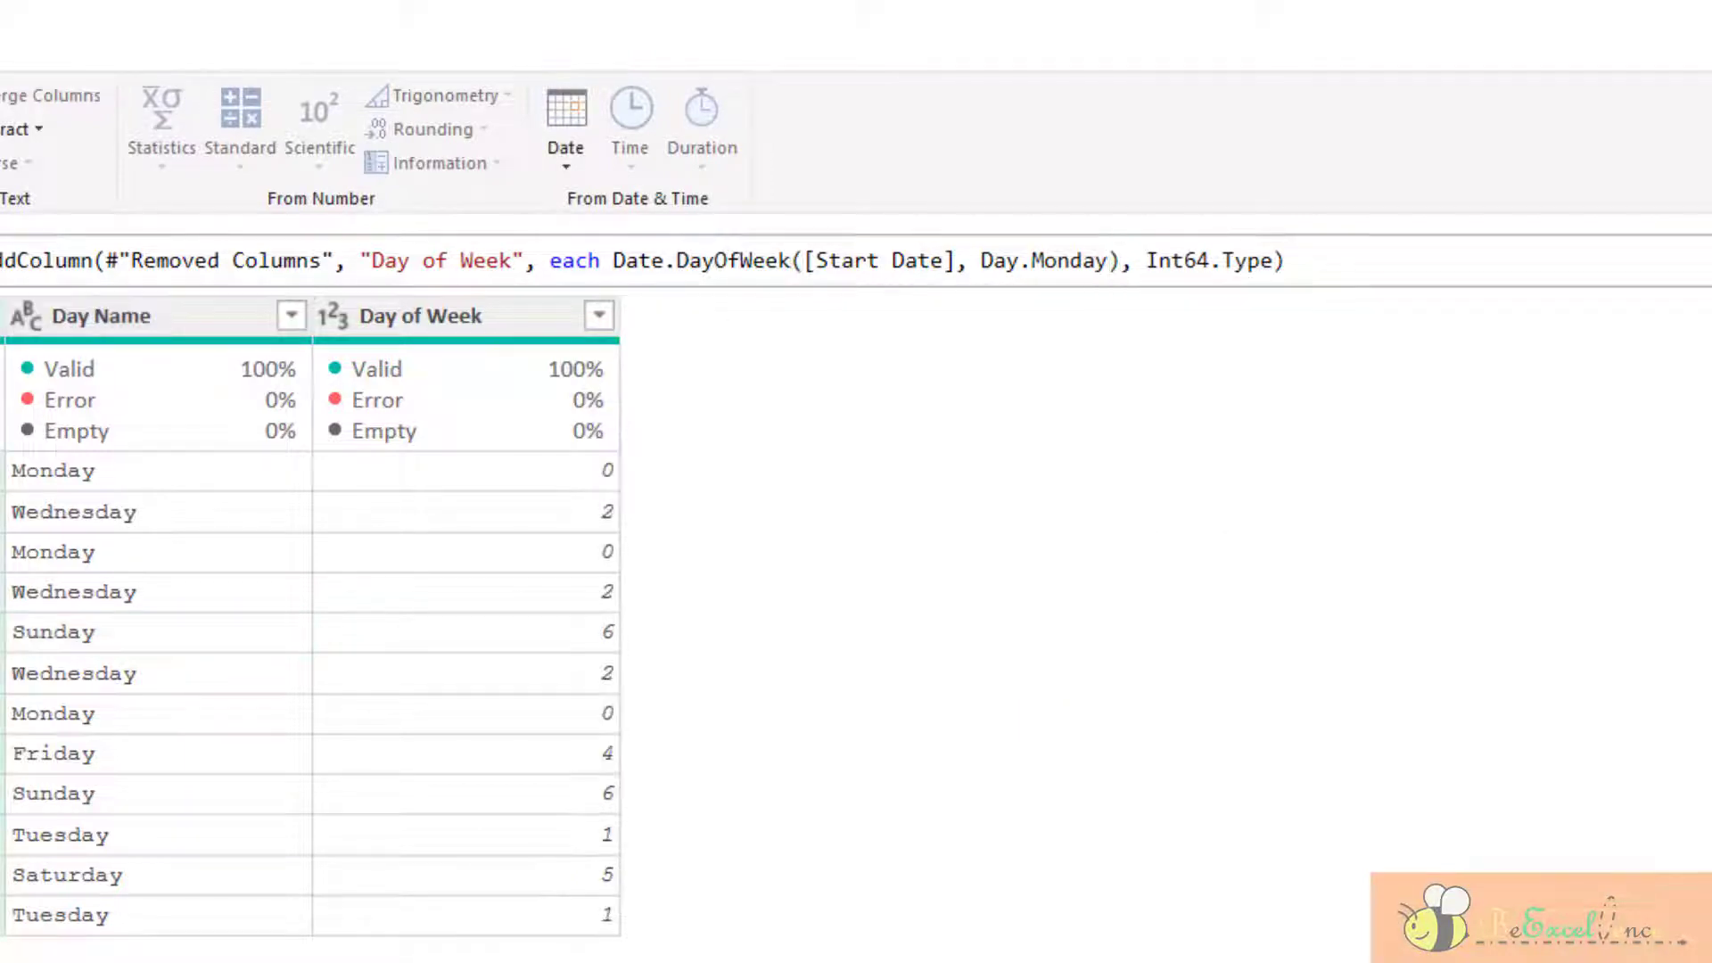
Compare Day Name with Day of Week, confirming Monday is 0 and Sunday is 6
{"action": "left_click", "coordinate": [188, 472]}
{"action": "left_click", "coordinate": [414, 469]}
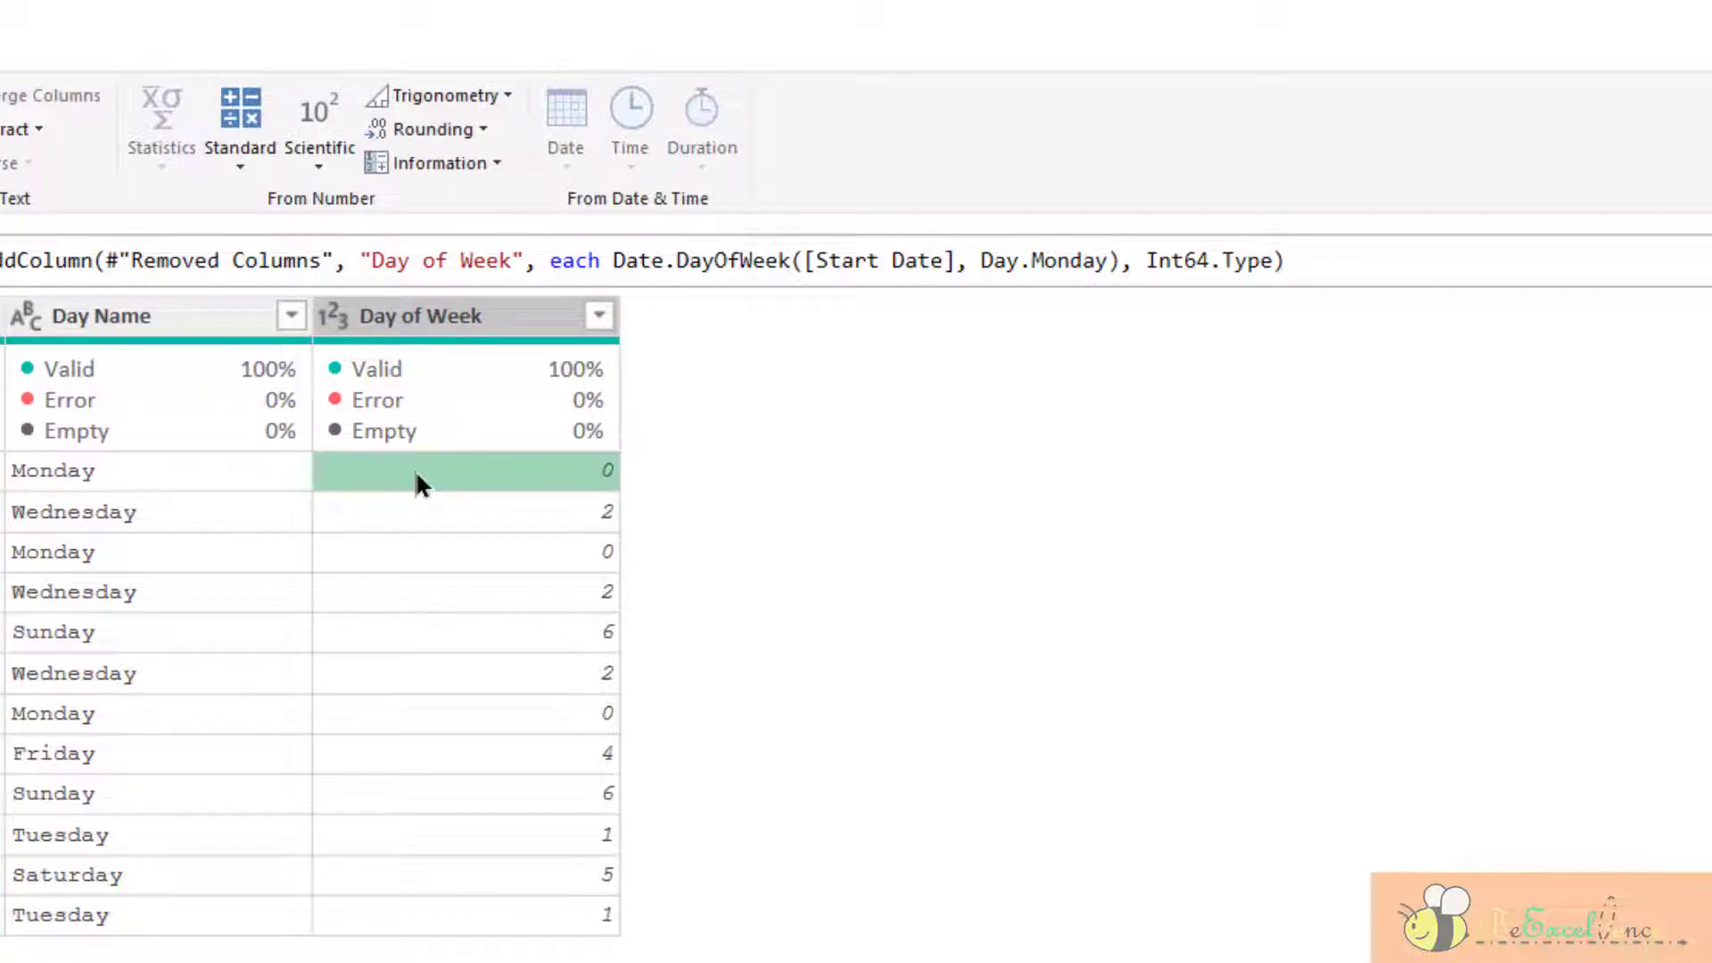
{"action": "left_click", "coordinate": [170, 641]}
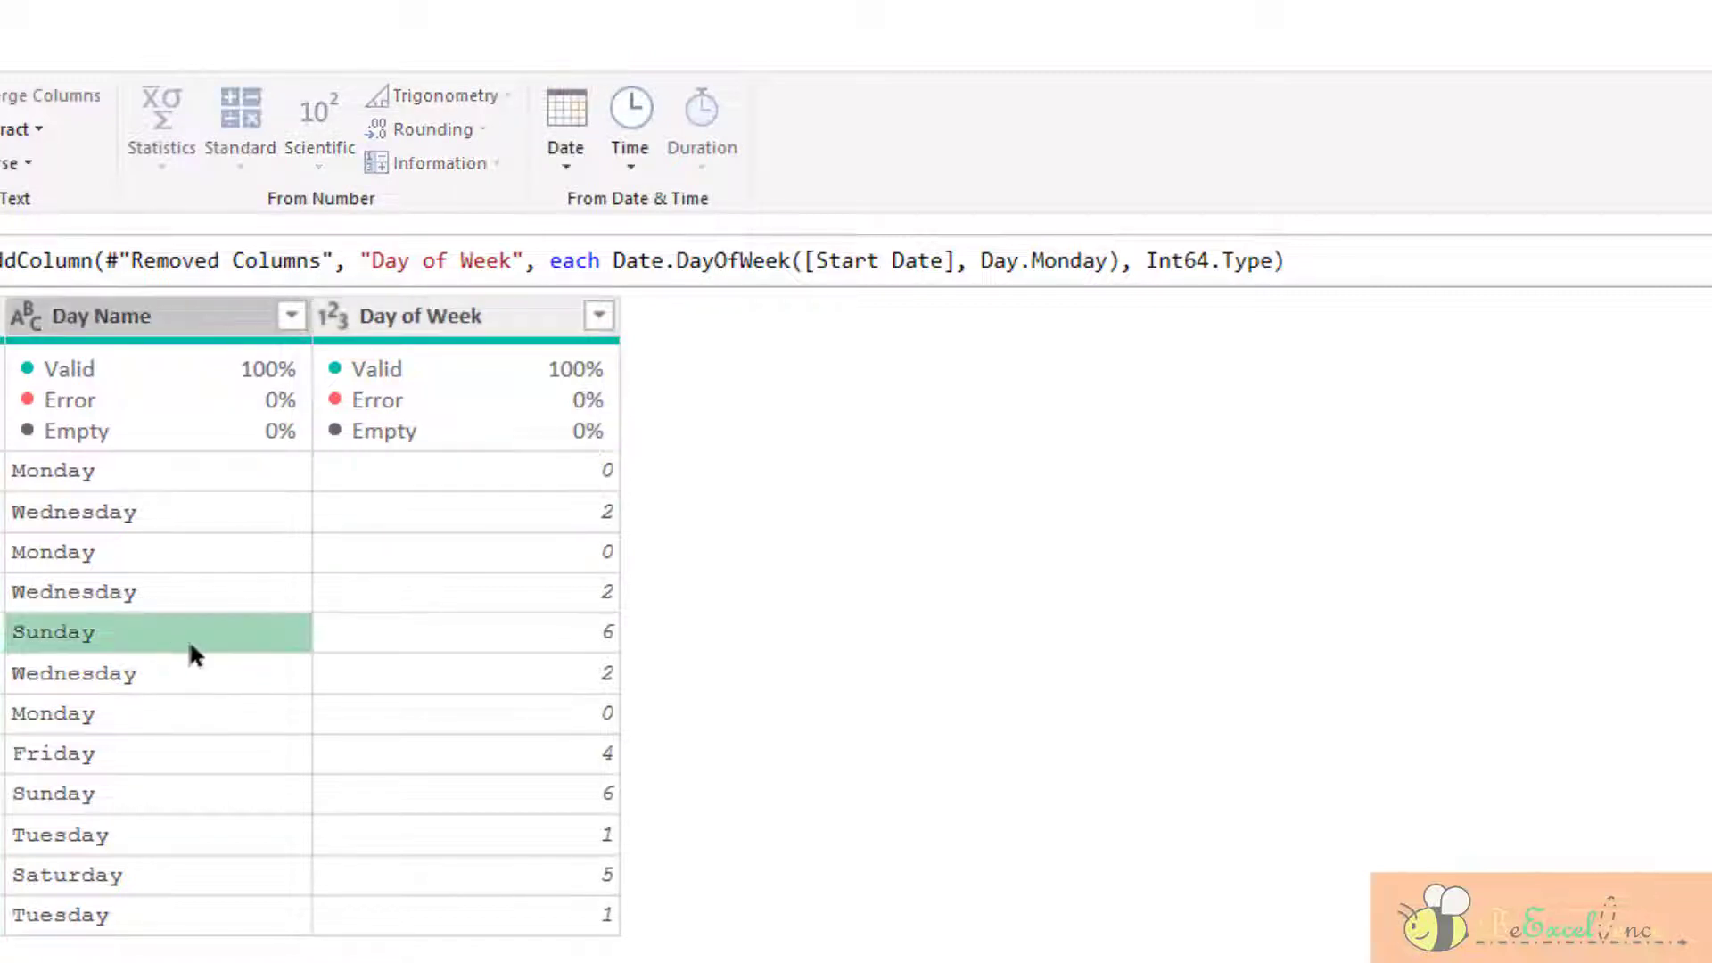
{"action": "left_click", "coordinate": [488, 632]}
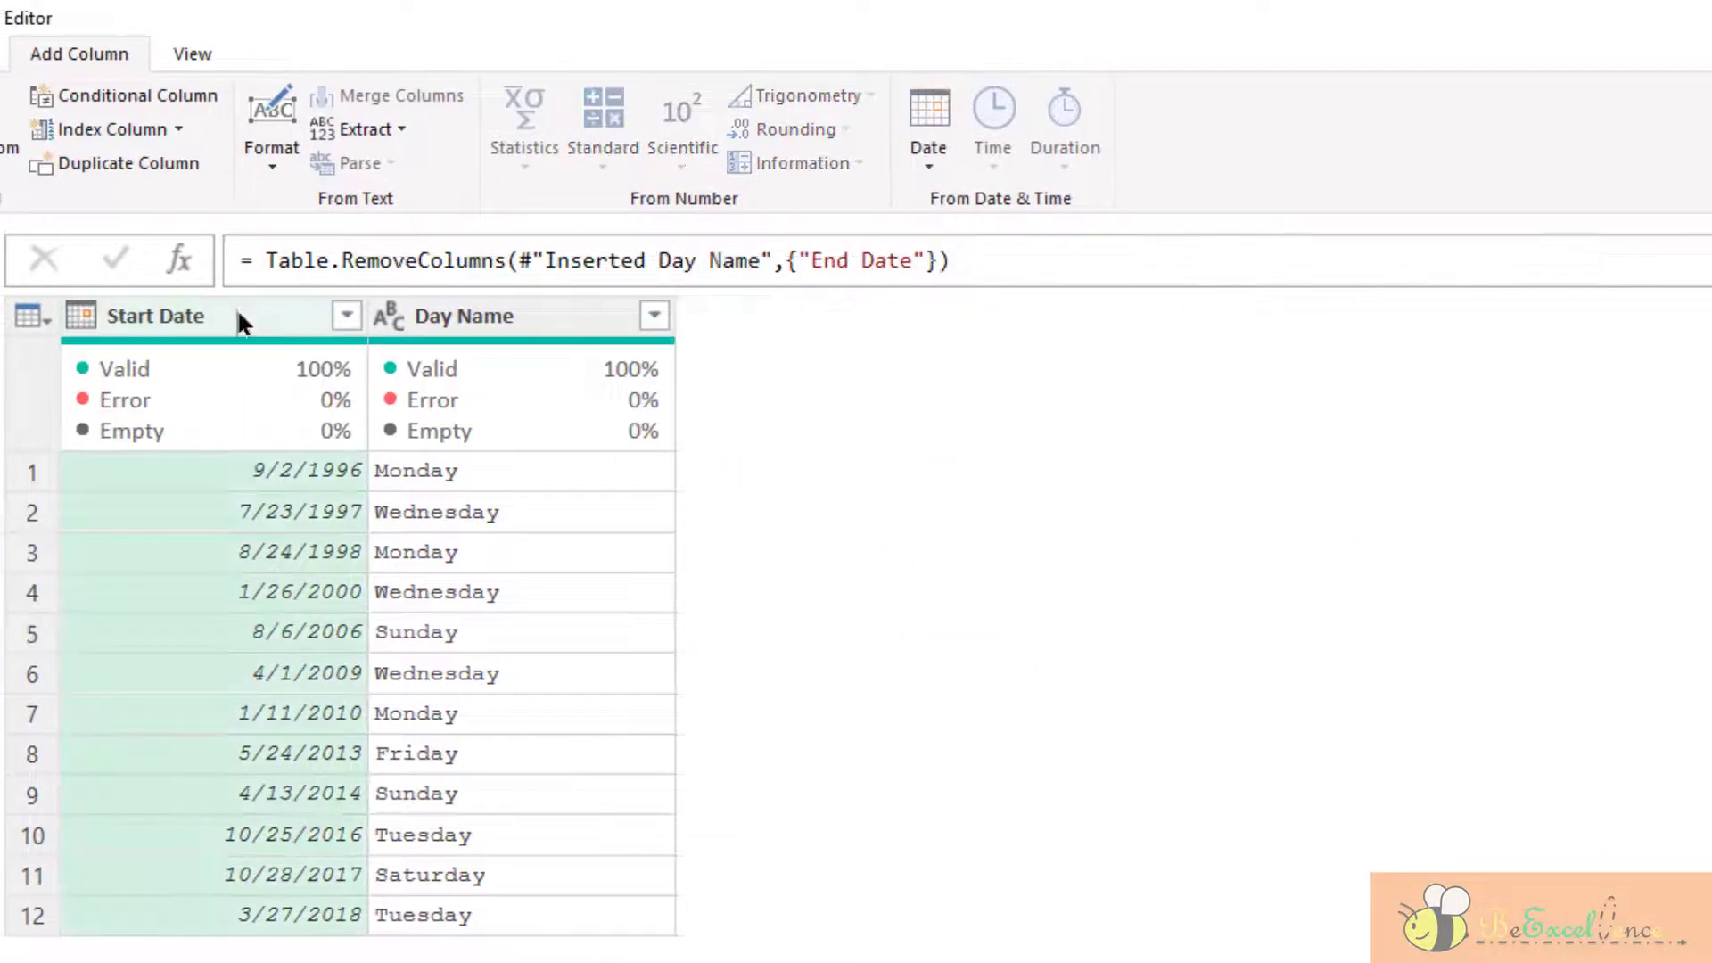
{"action": "left_click", "coordinate": [925, 153]}
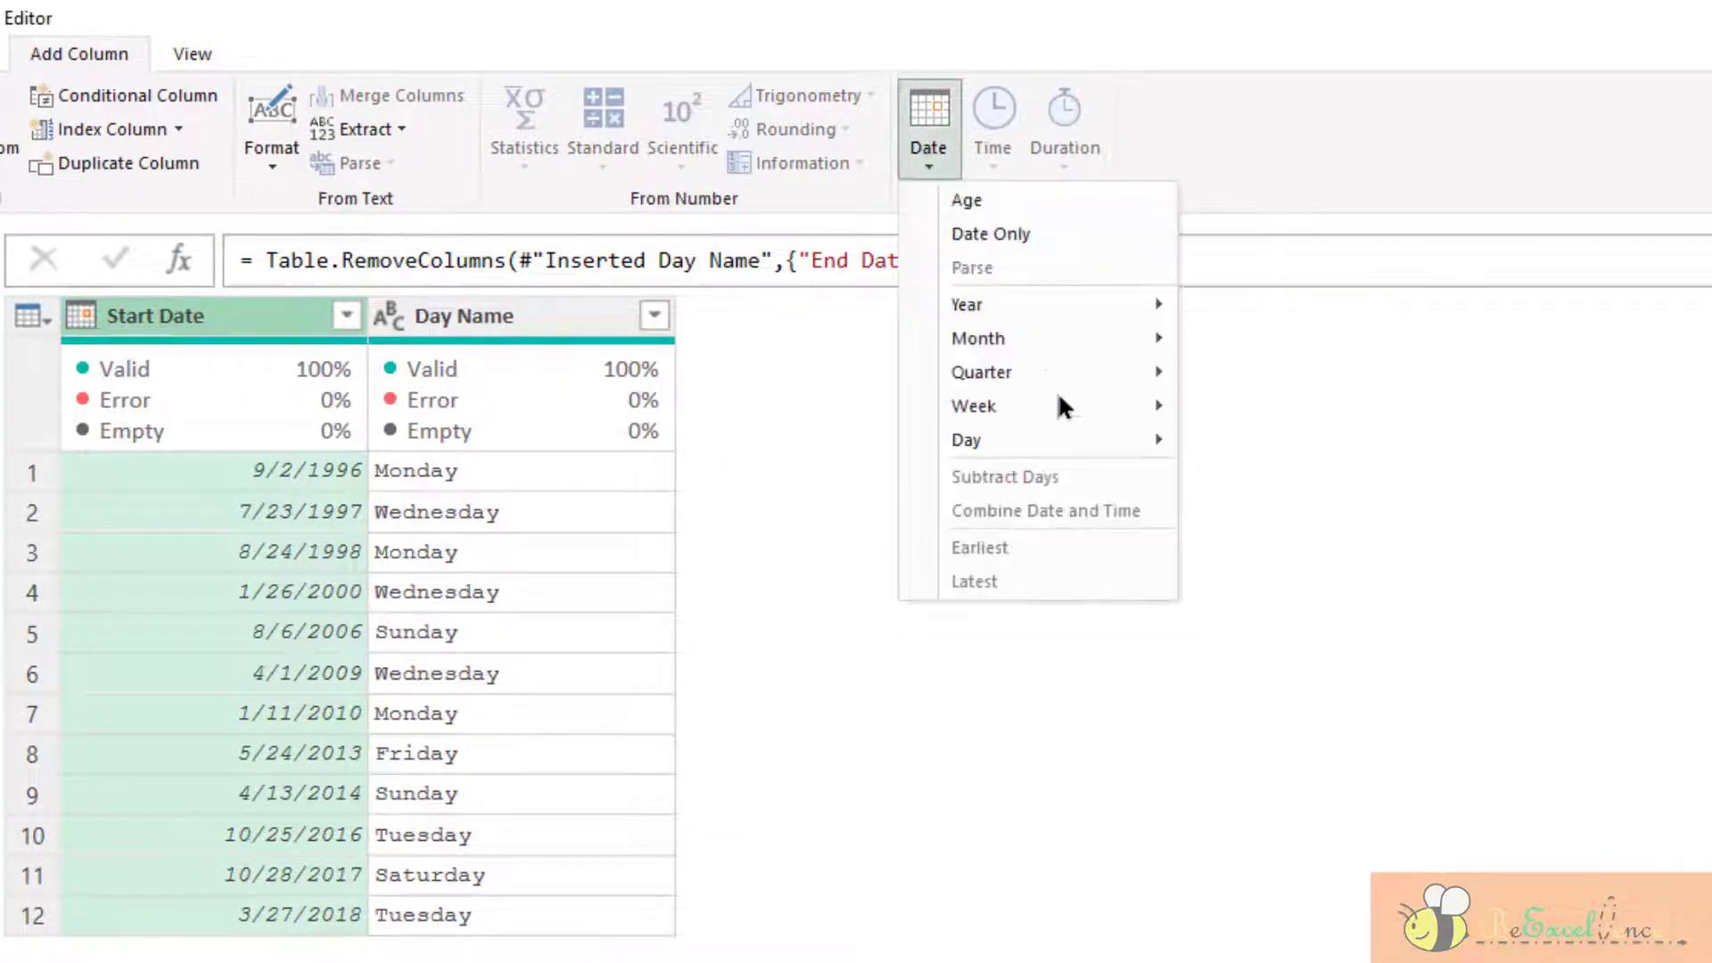
{"action": "mouse_move", "coordinate": [1080, 438]}
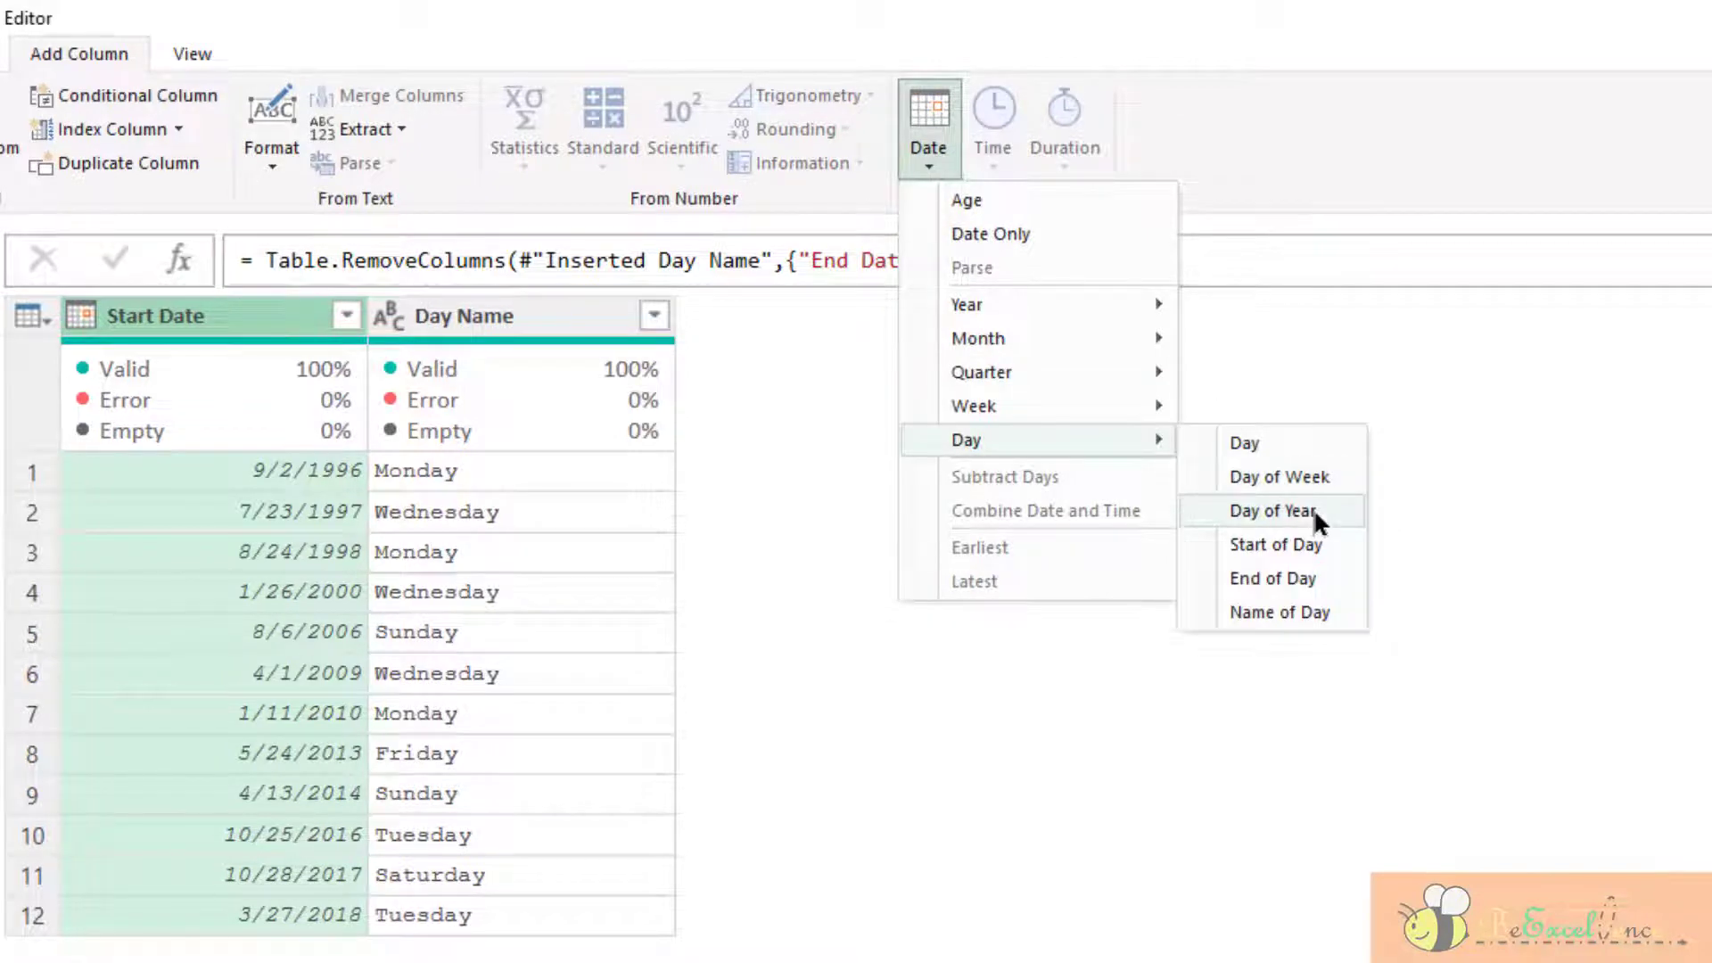
{"action": "key", "text": "Up"}
{"action": "left_click", "coordinate": [1313, 508]}
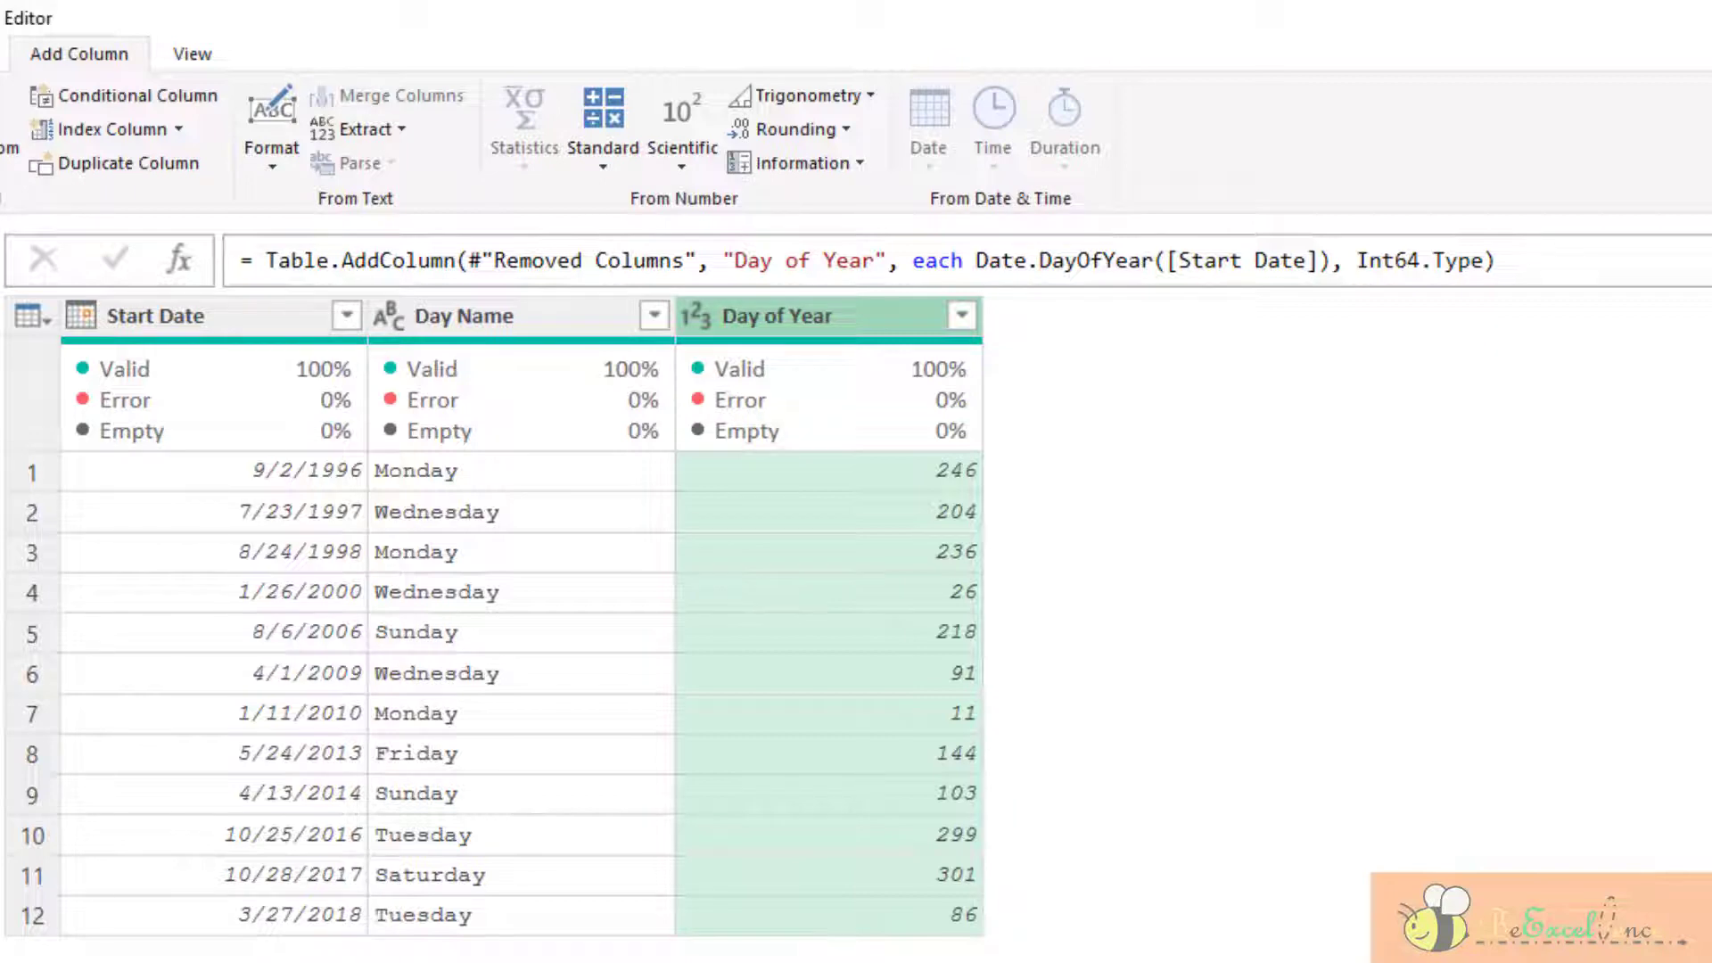
{"action": "key", "text": "Delete"}
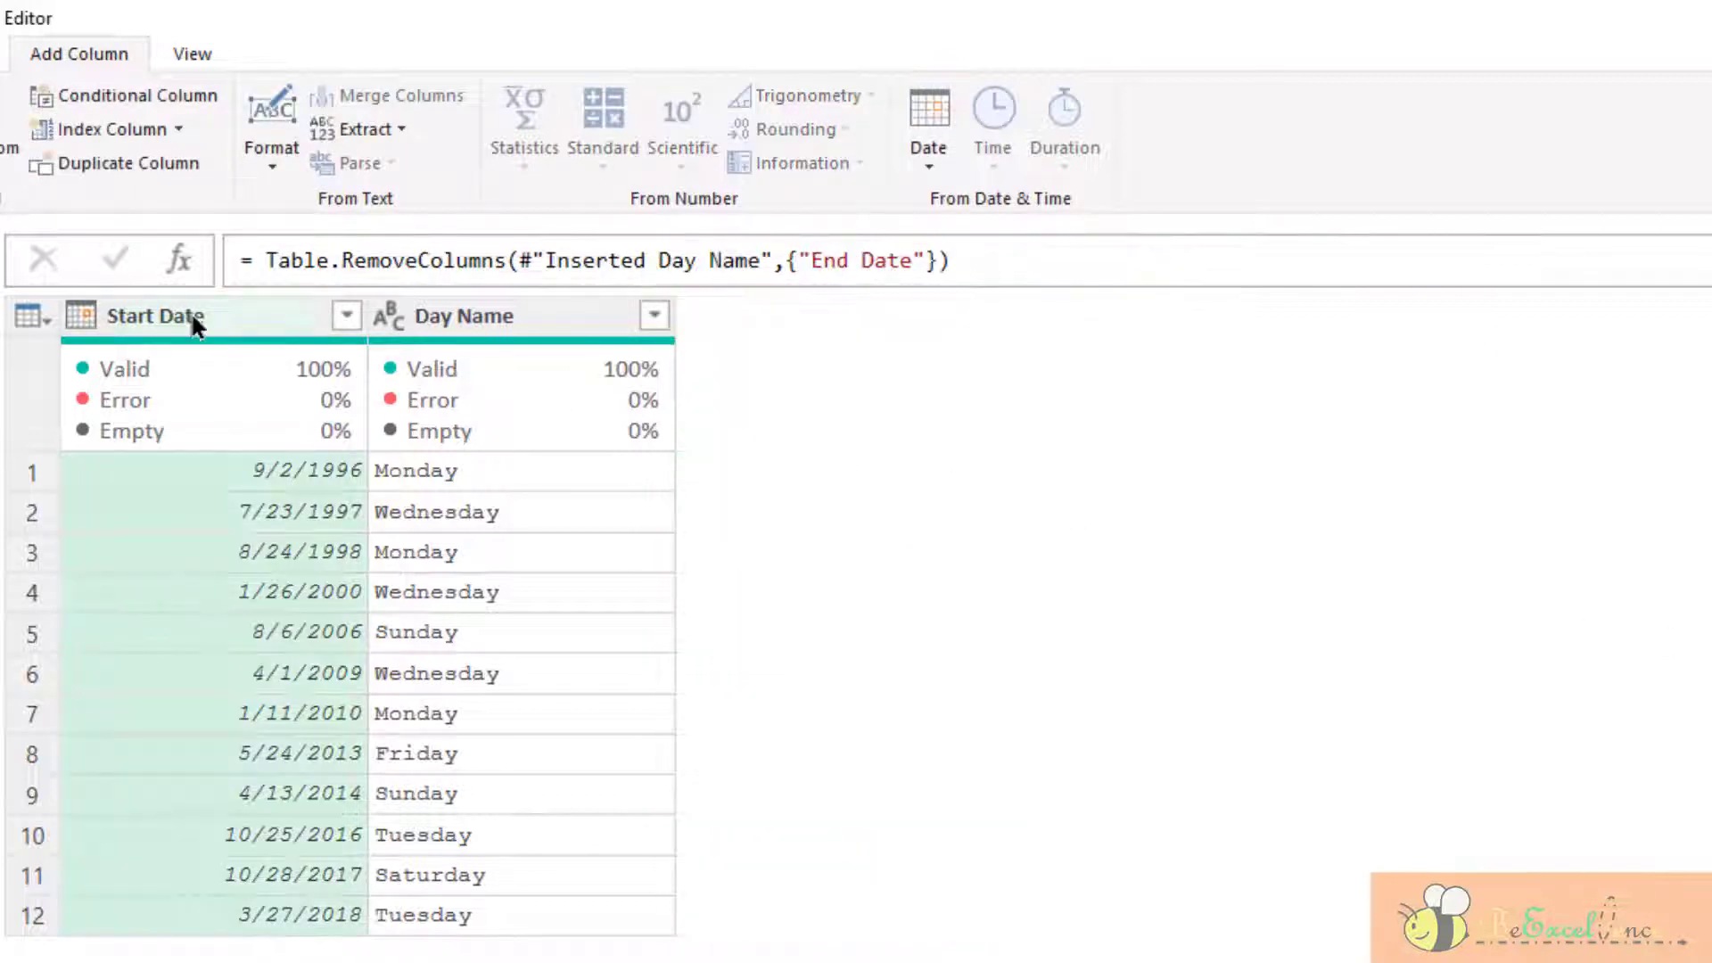
Add Start of Year and End of Year columns from Start Date
{"action": "left_click", "coordinate": [924, 153]}
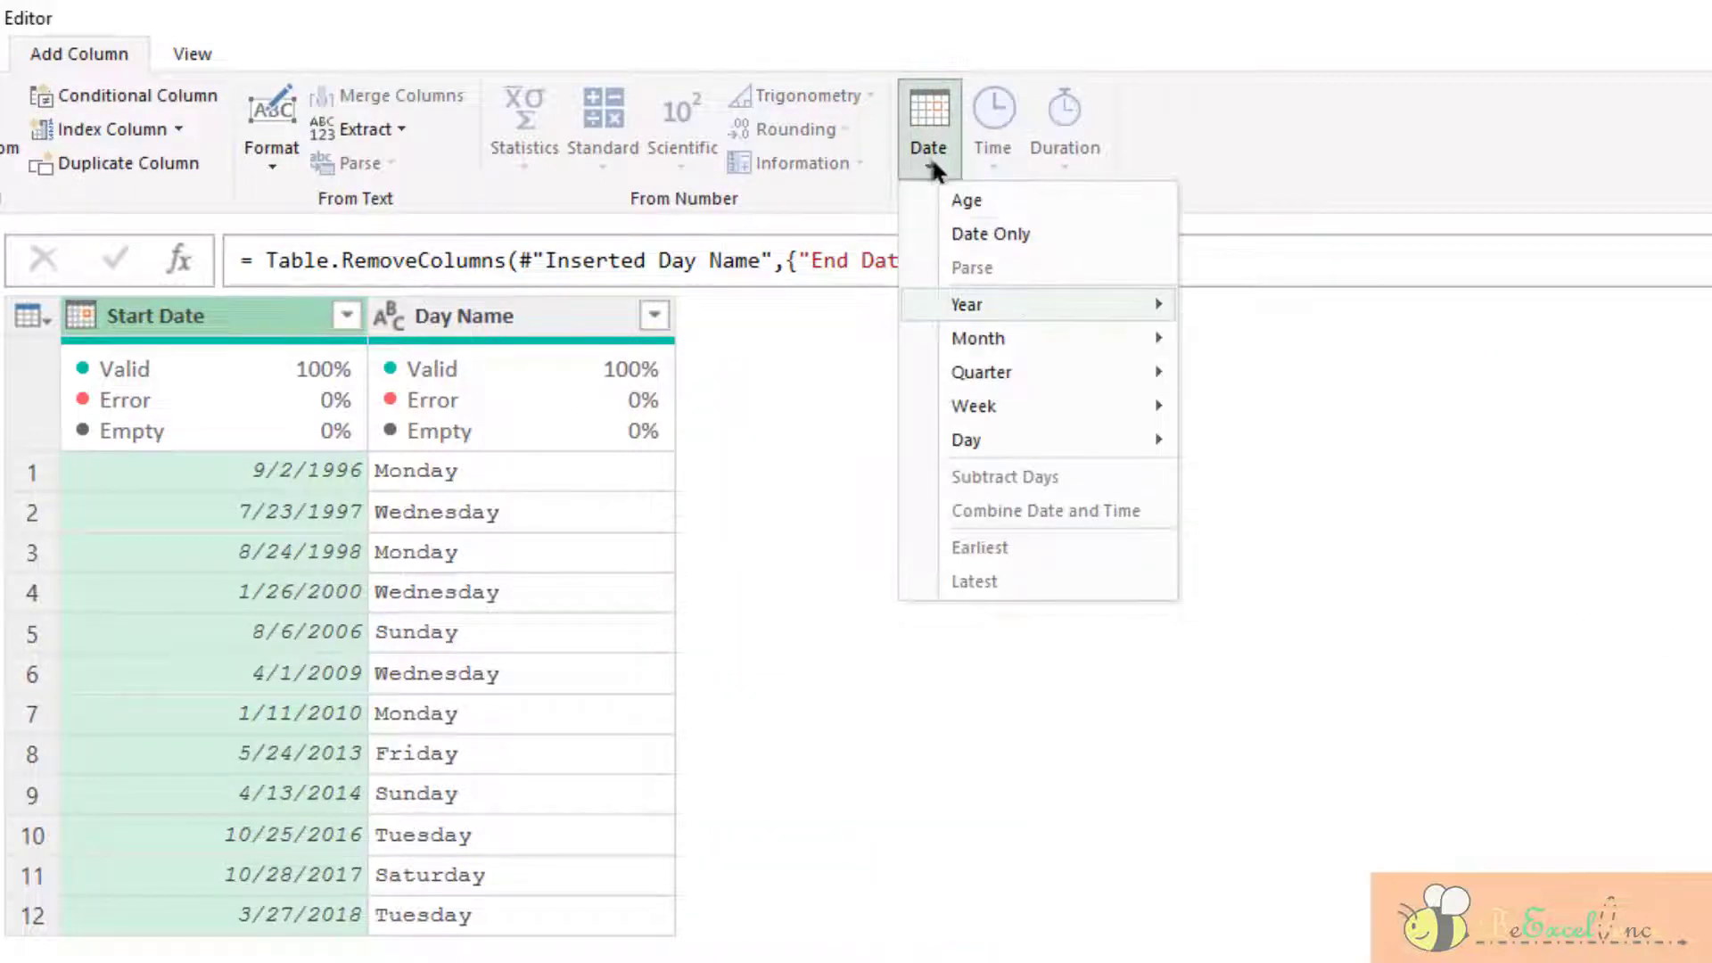
{"action": "mouse_move", "coordinate": [1175, 298]}
{"action": "left_click", "coordinate": [1259, 336]}
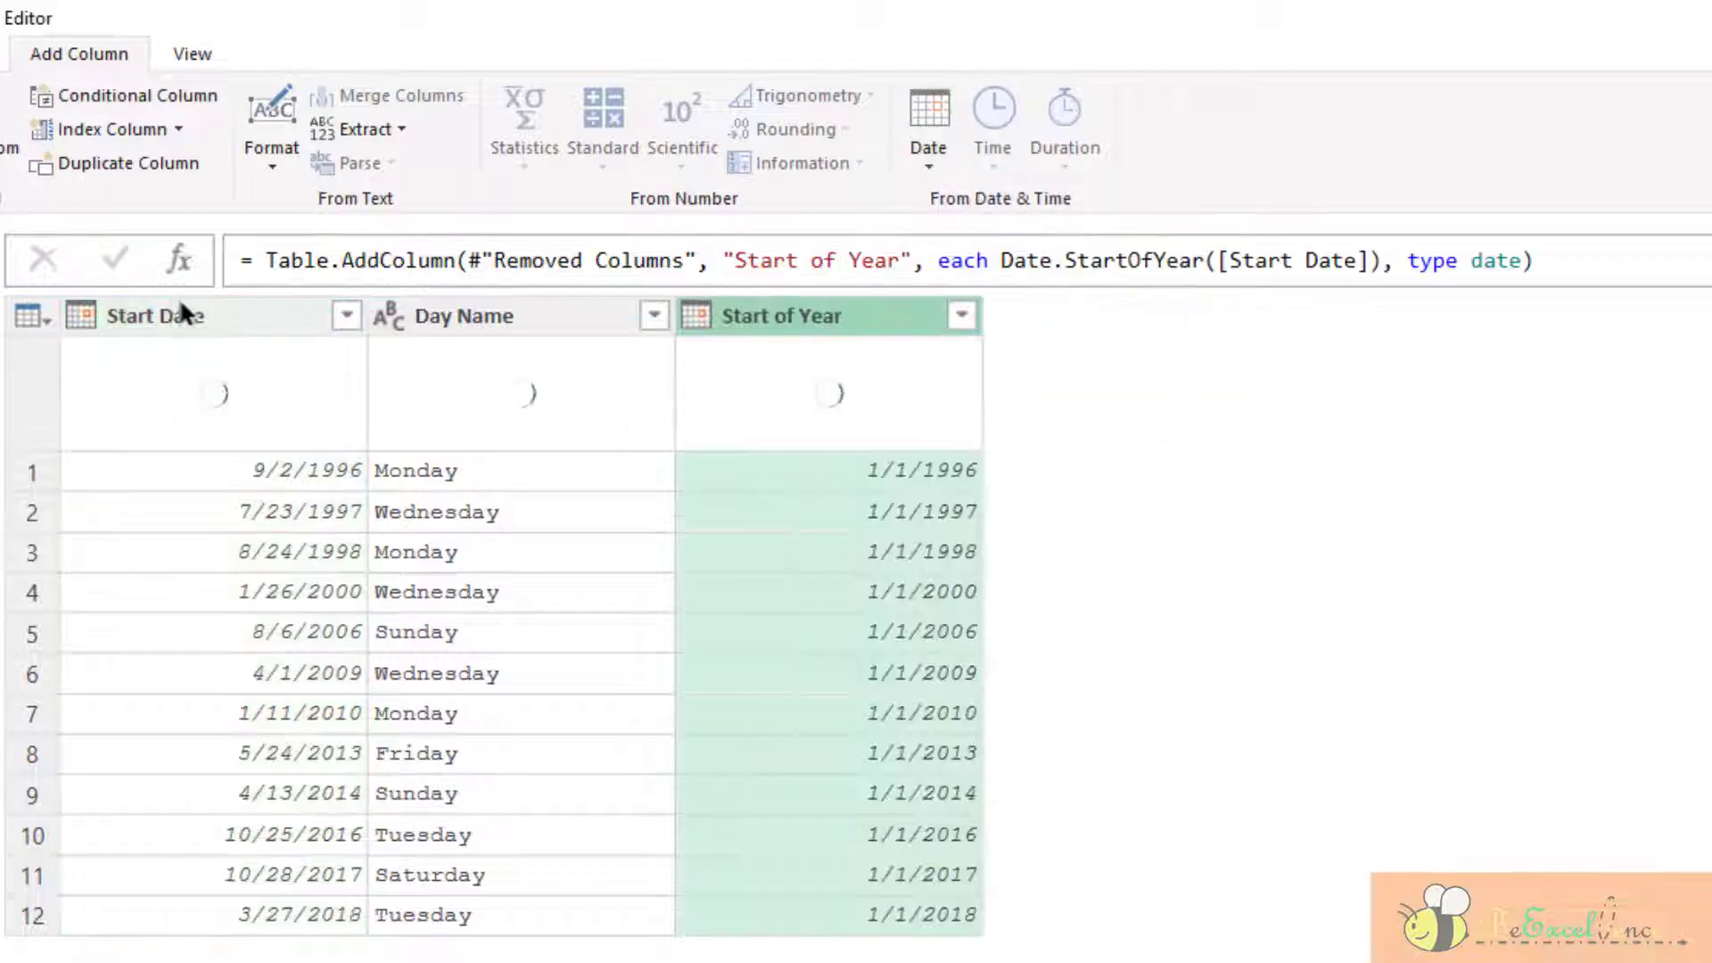
{"action": "left_click", "coordinate": [171, 303]}
{"action": "left_click", "coordinate": [925, 156]}
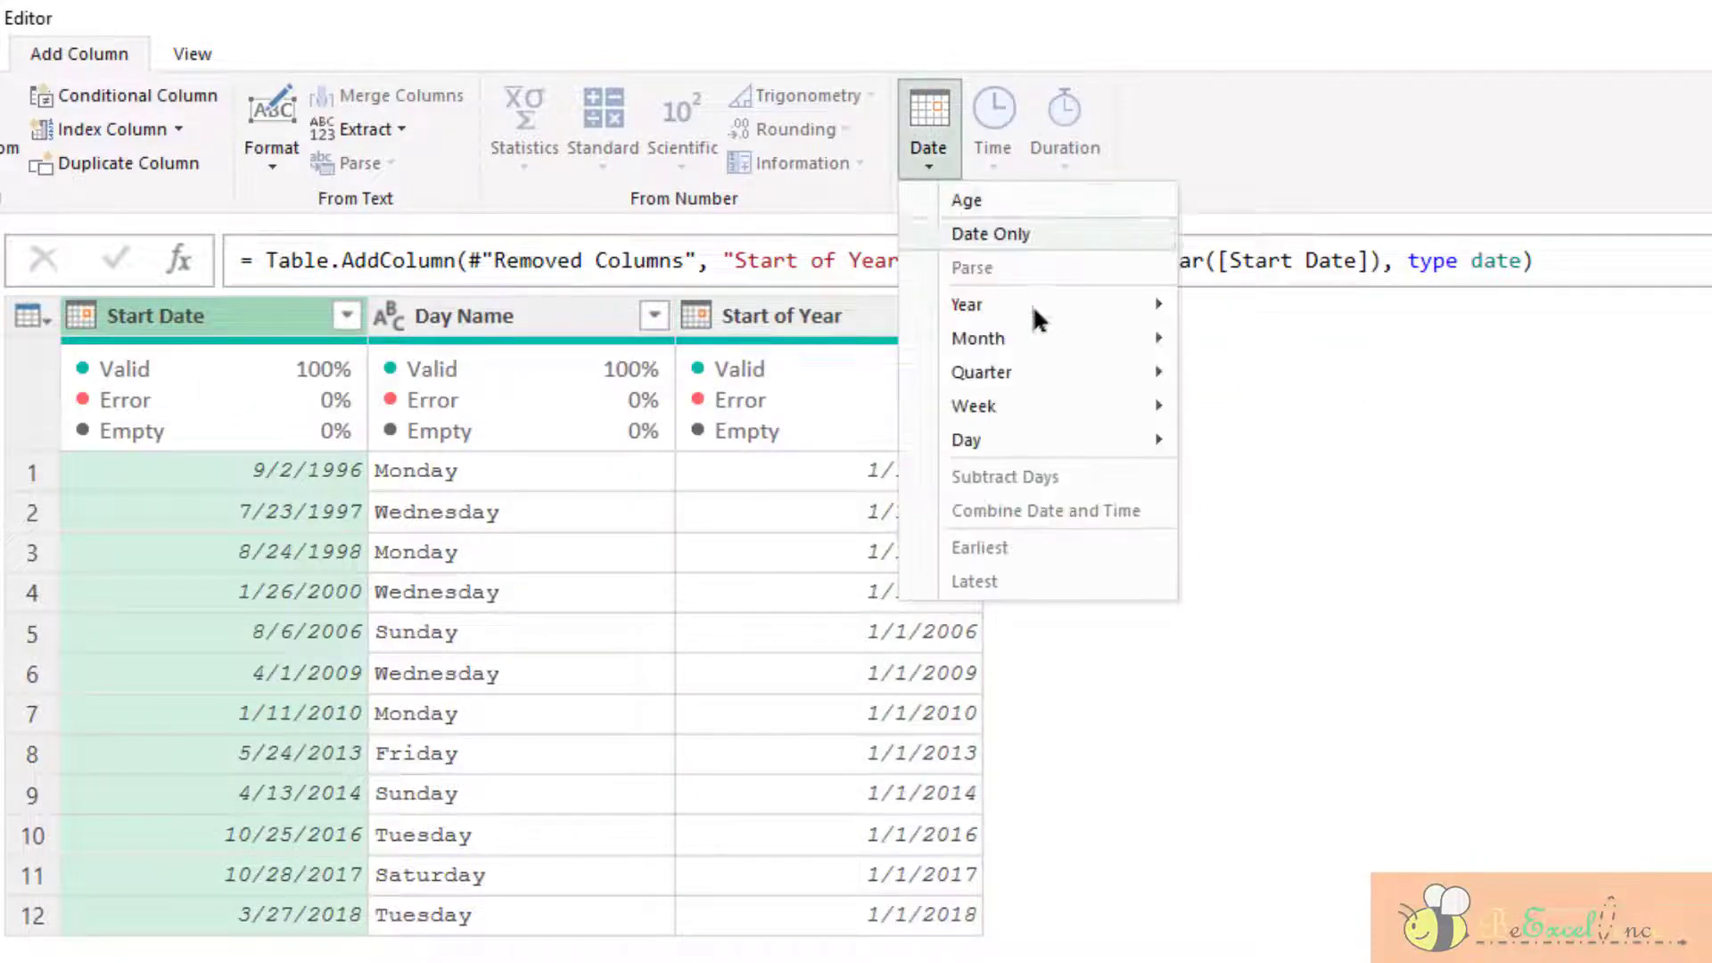
{"action": "mouse_move", "coordinate": [1038, 308]}
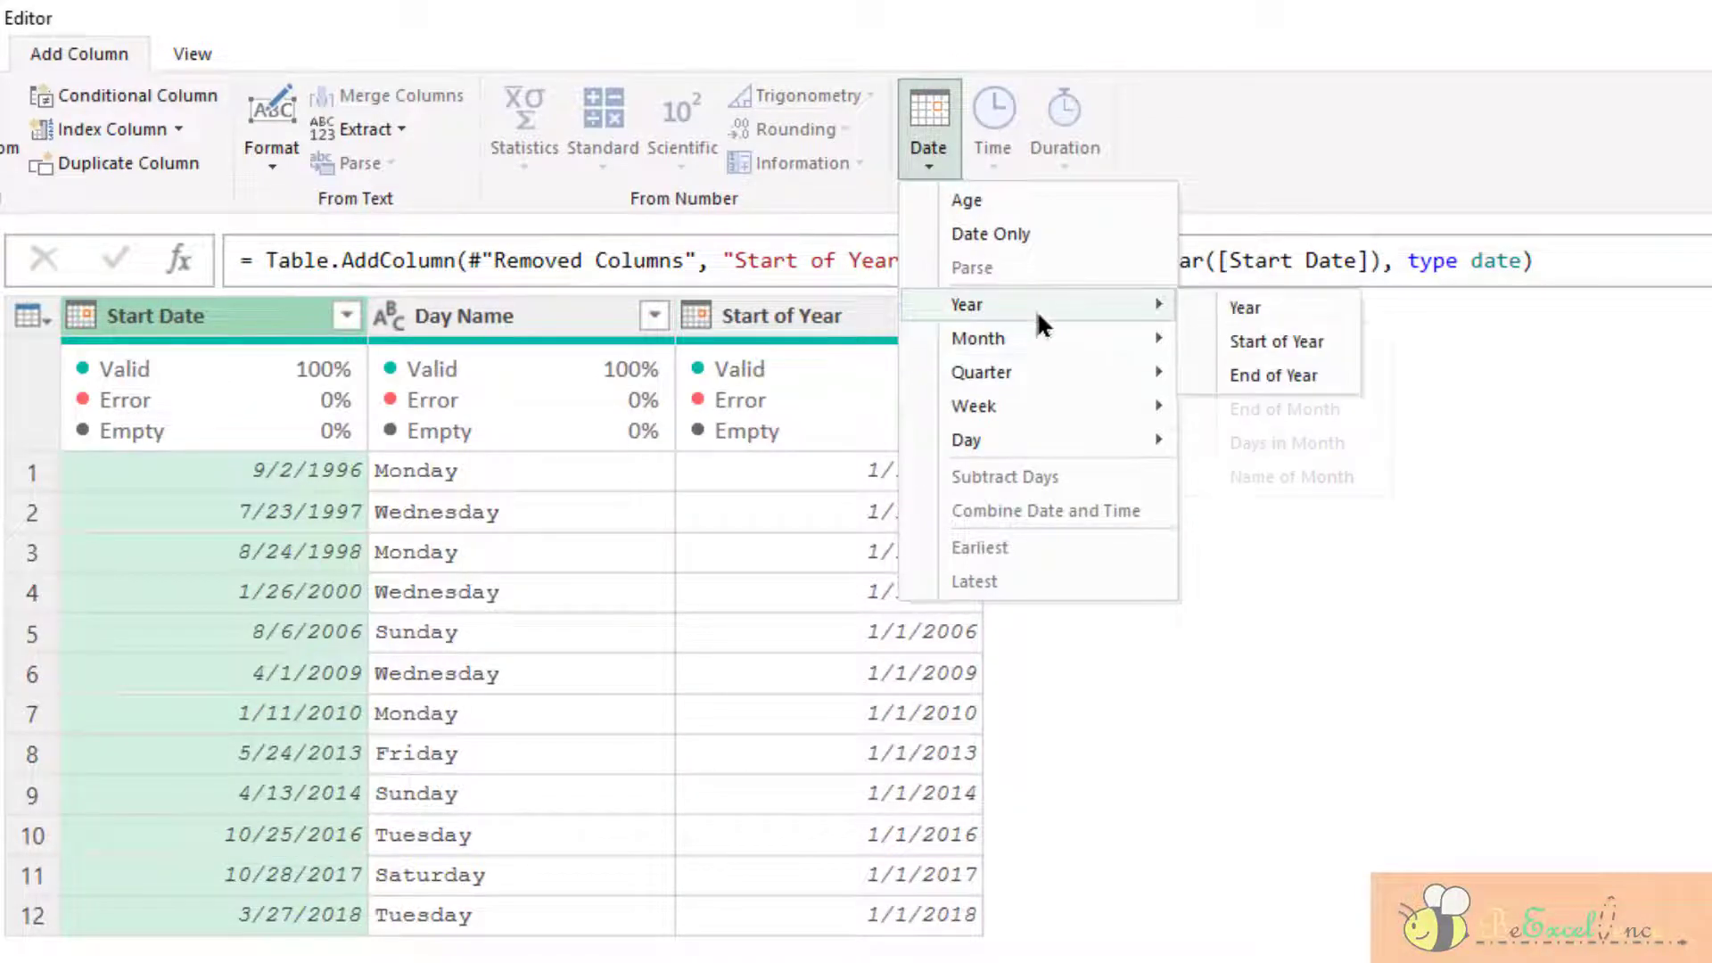
{"action": "left_click", "coordinate": [1250, 374]}
Add Day of Year columns from Start of Year and End of Year, showing 366 and 365
{"action": "left_click", "coordinate": [866, 326]}
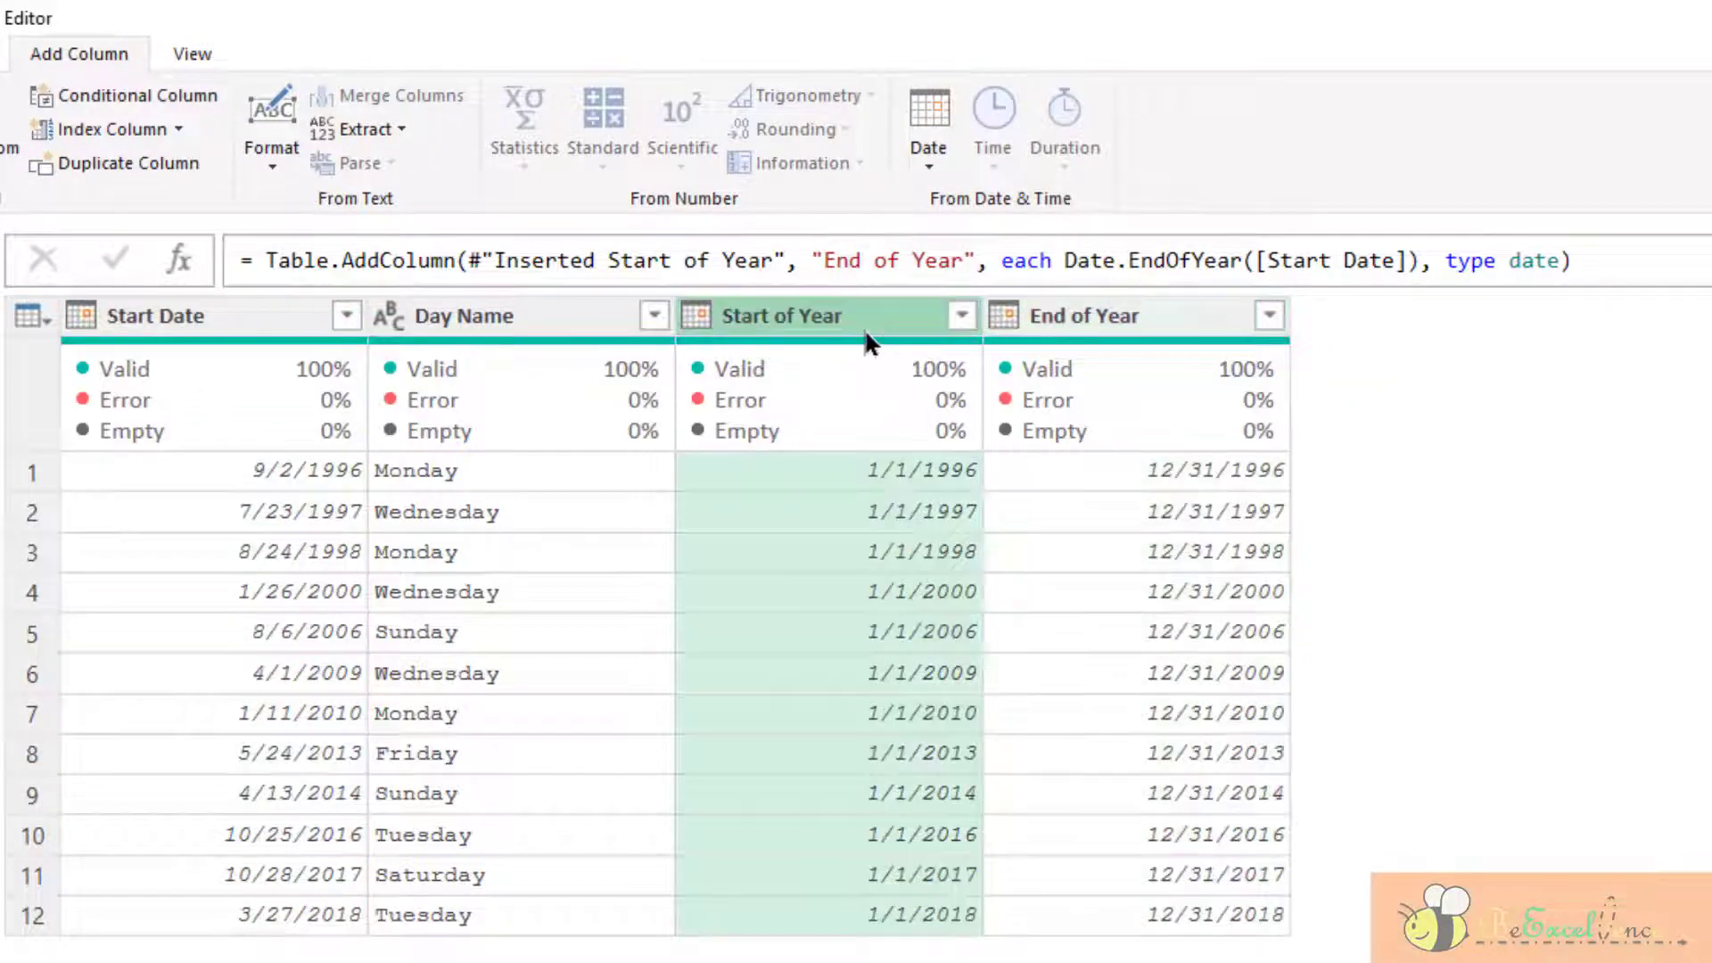
{"action": "left_click", "coordinate": [929, 164]}
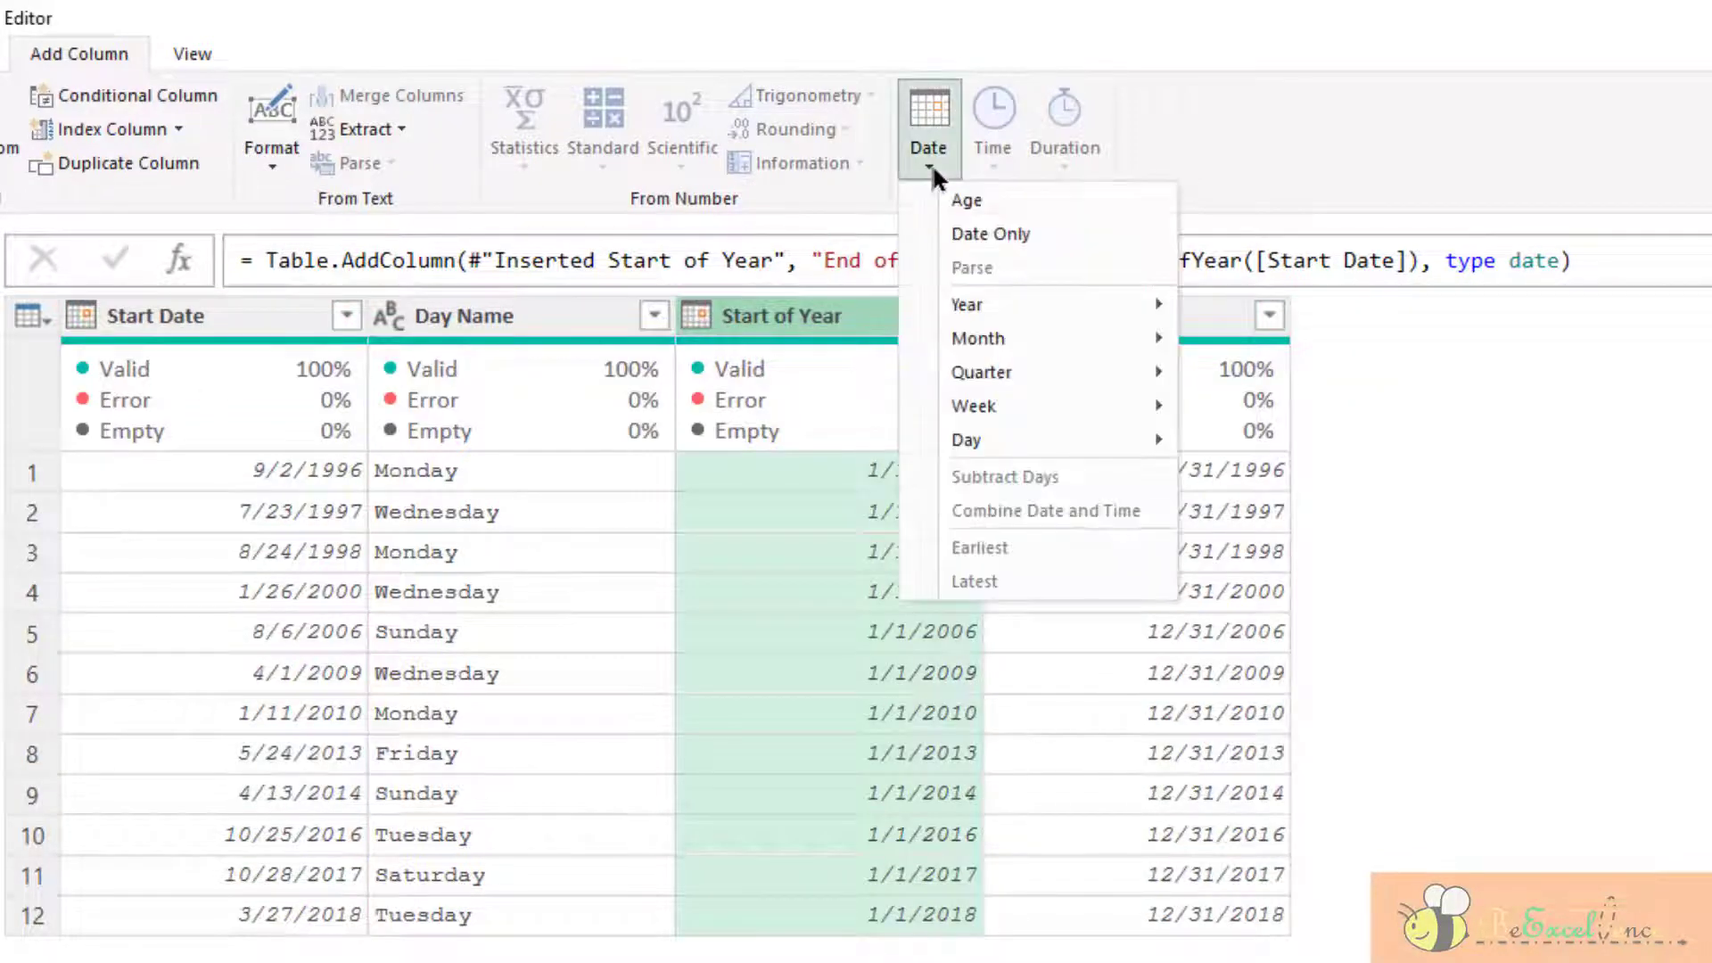
{"action": "mouse_move", "coordinate": [1093, 442]}
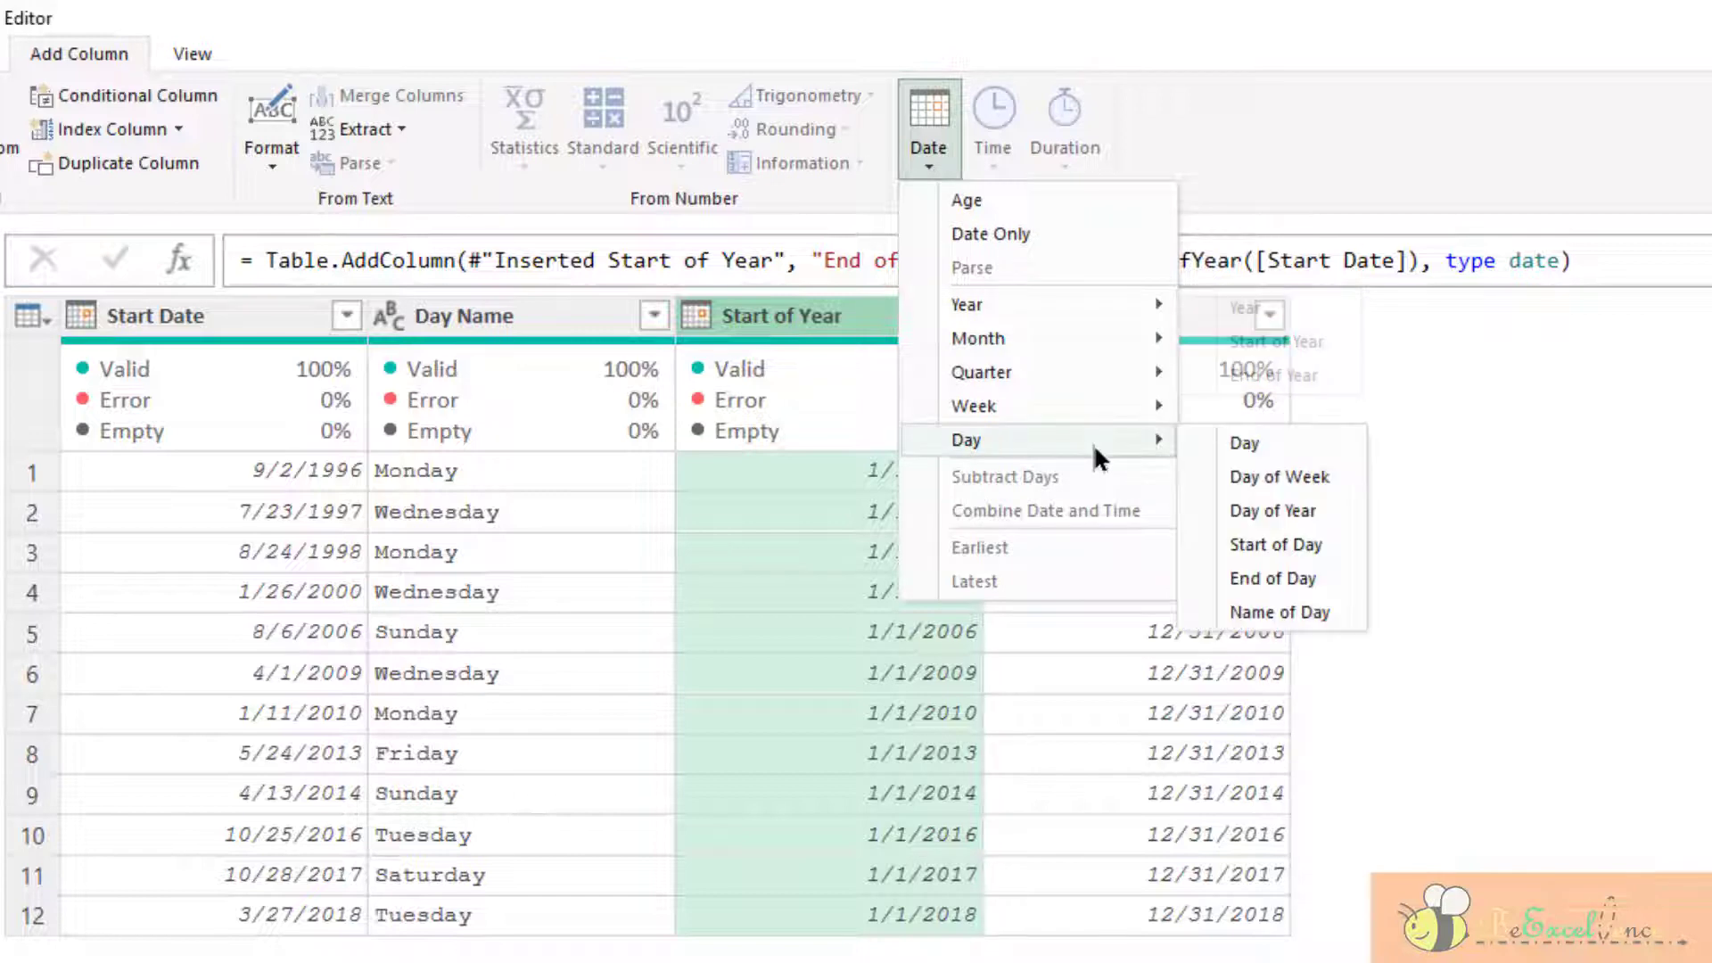
{"action": "left_click", "coordinate": [1316, 510]}
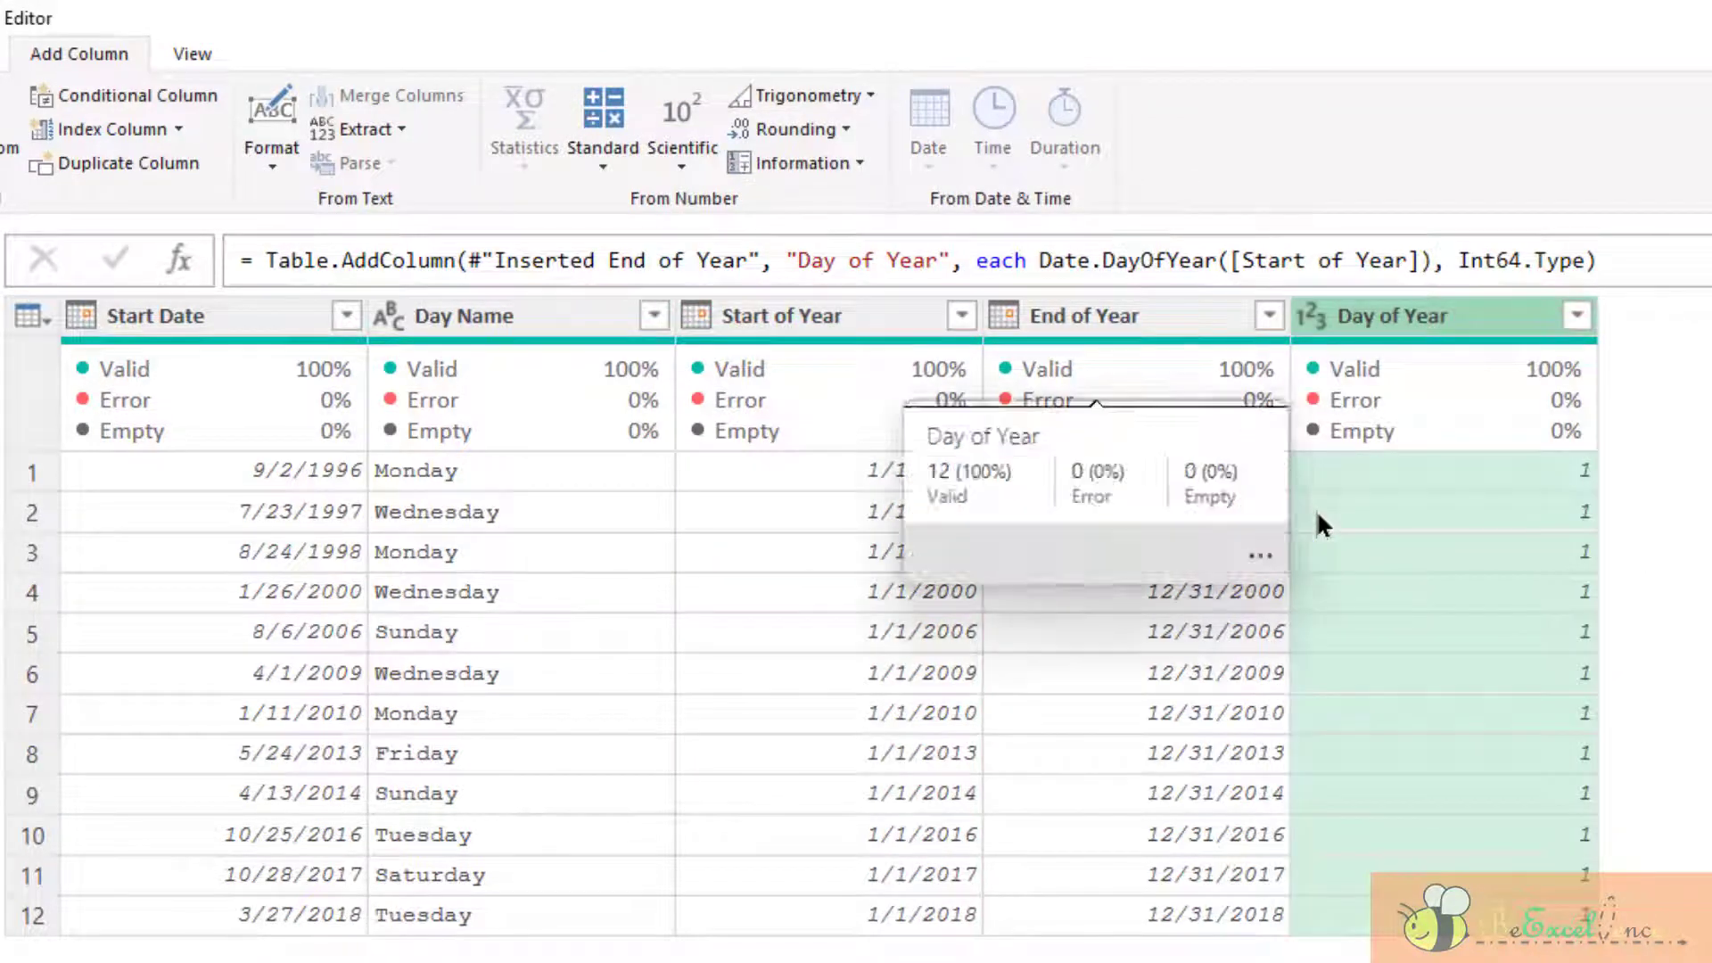
{"action": "left_click", "coordinate": [1172, 312]}
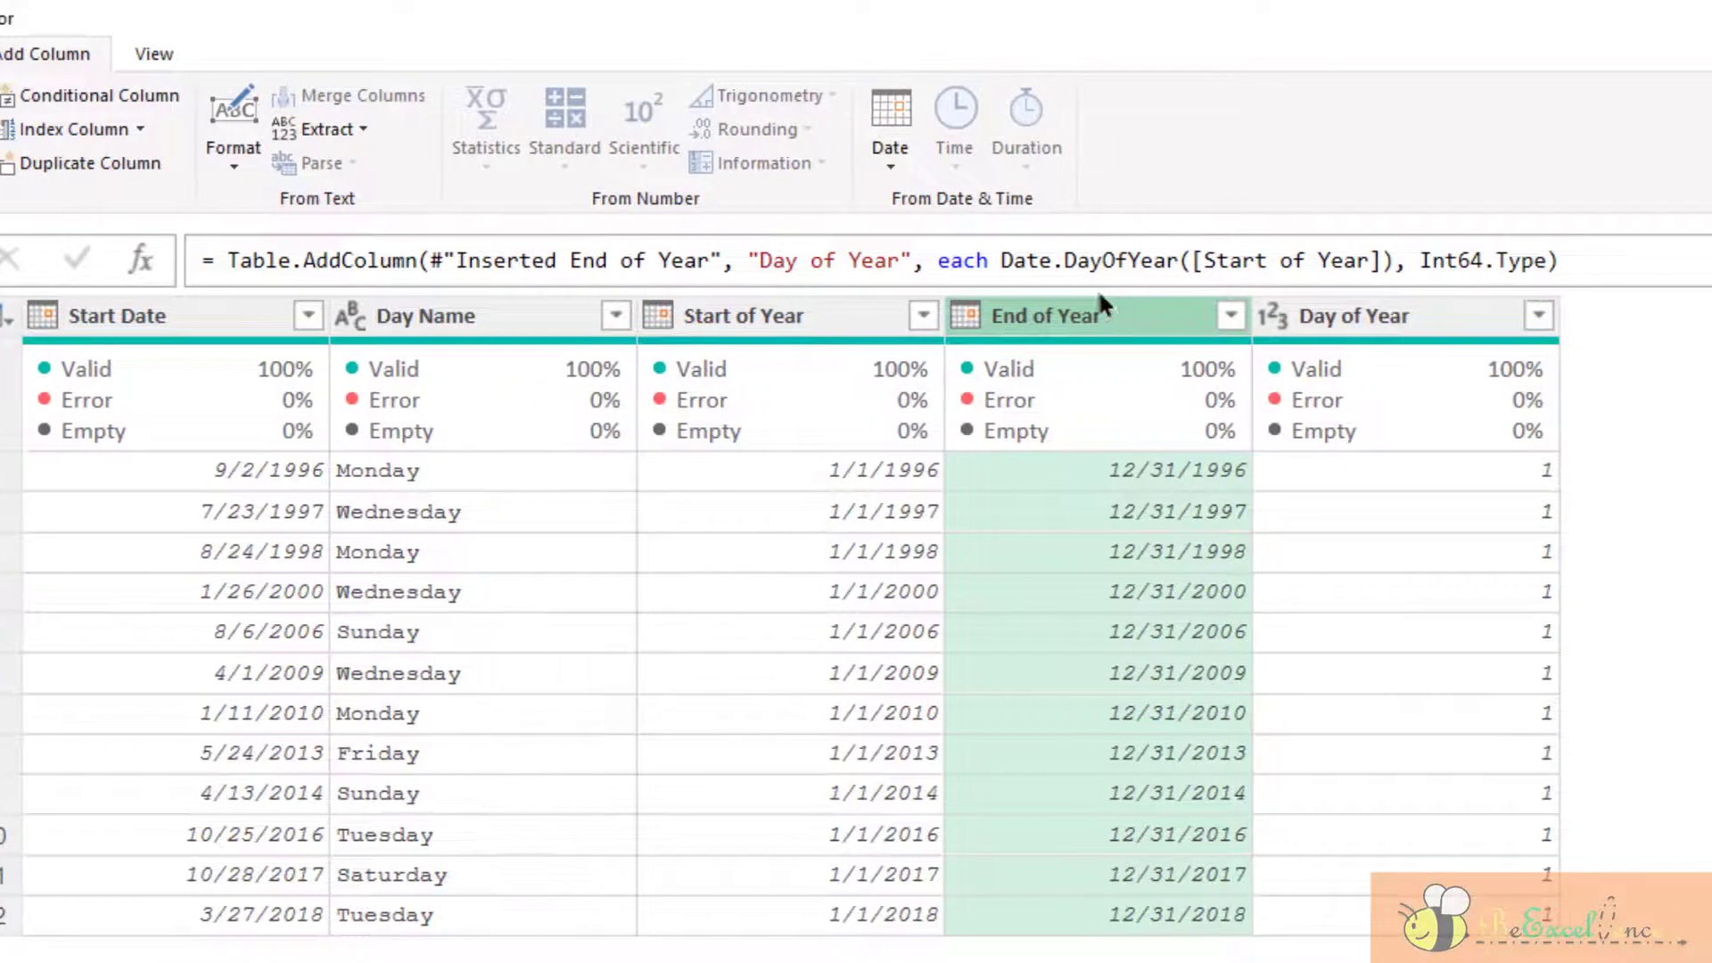
{"action": "left_click", "coordinate": [887, 154]}
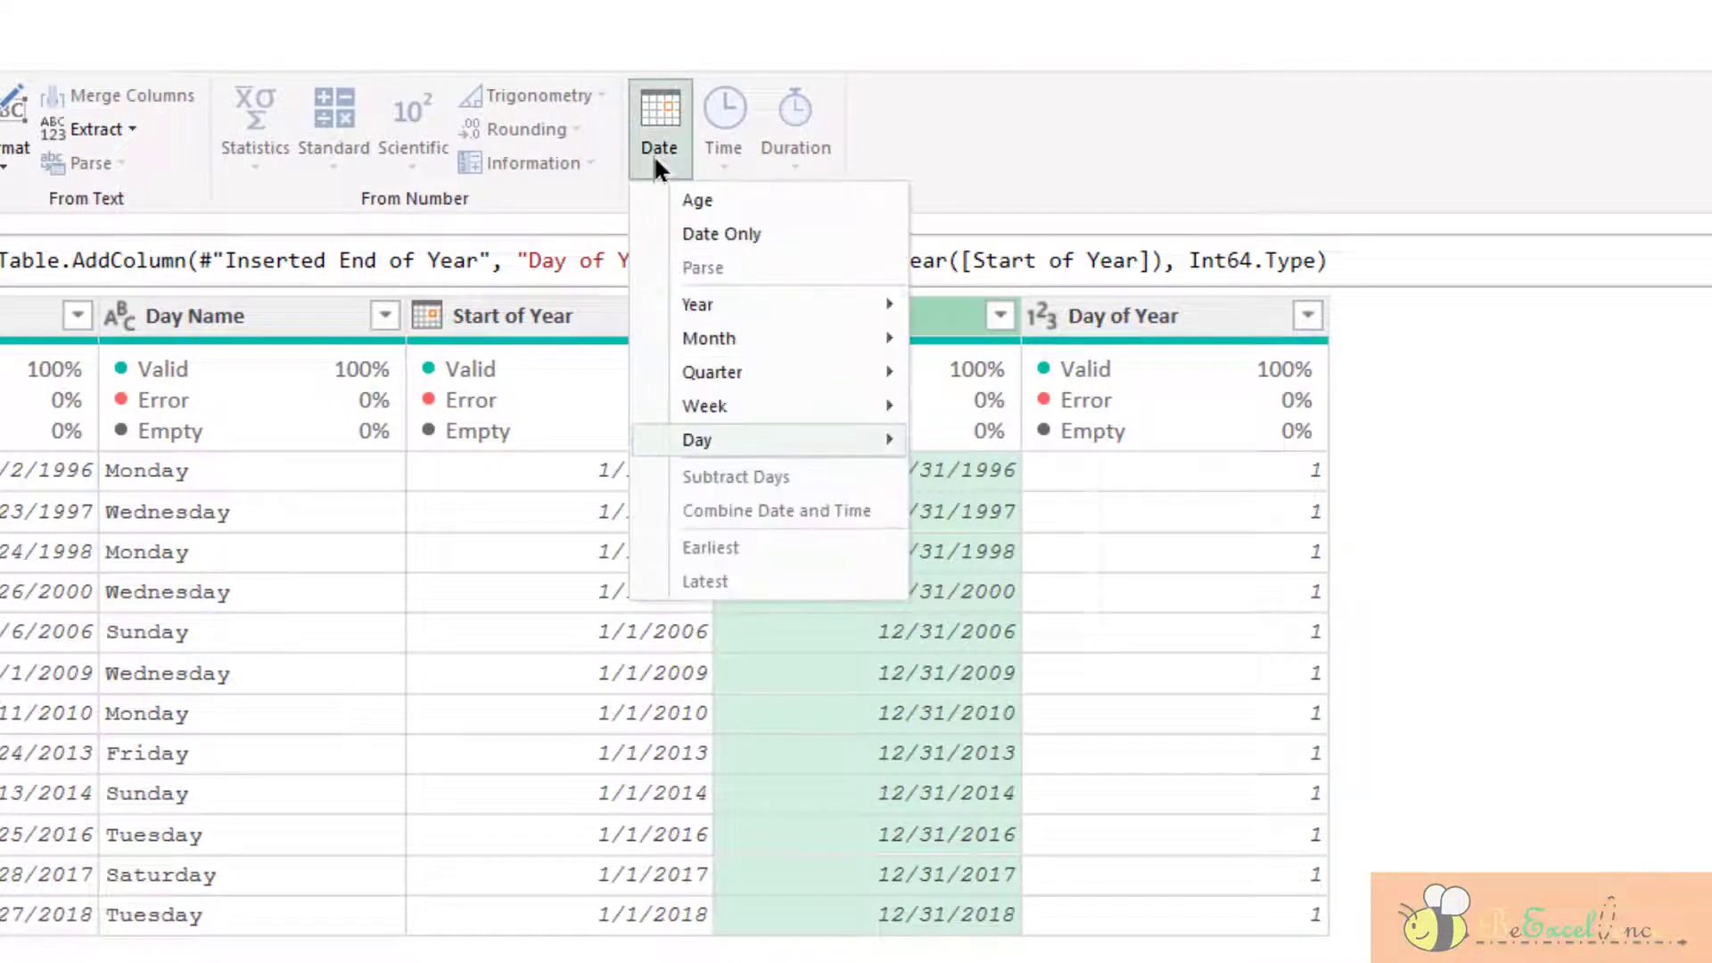
{"action": "key", "text": "Down"}
{"action": "key", "text": "Down"}
{"action": "key", "text": "Down"}
{"action": "key", "text": "Right"}
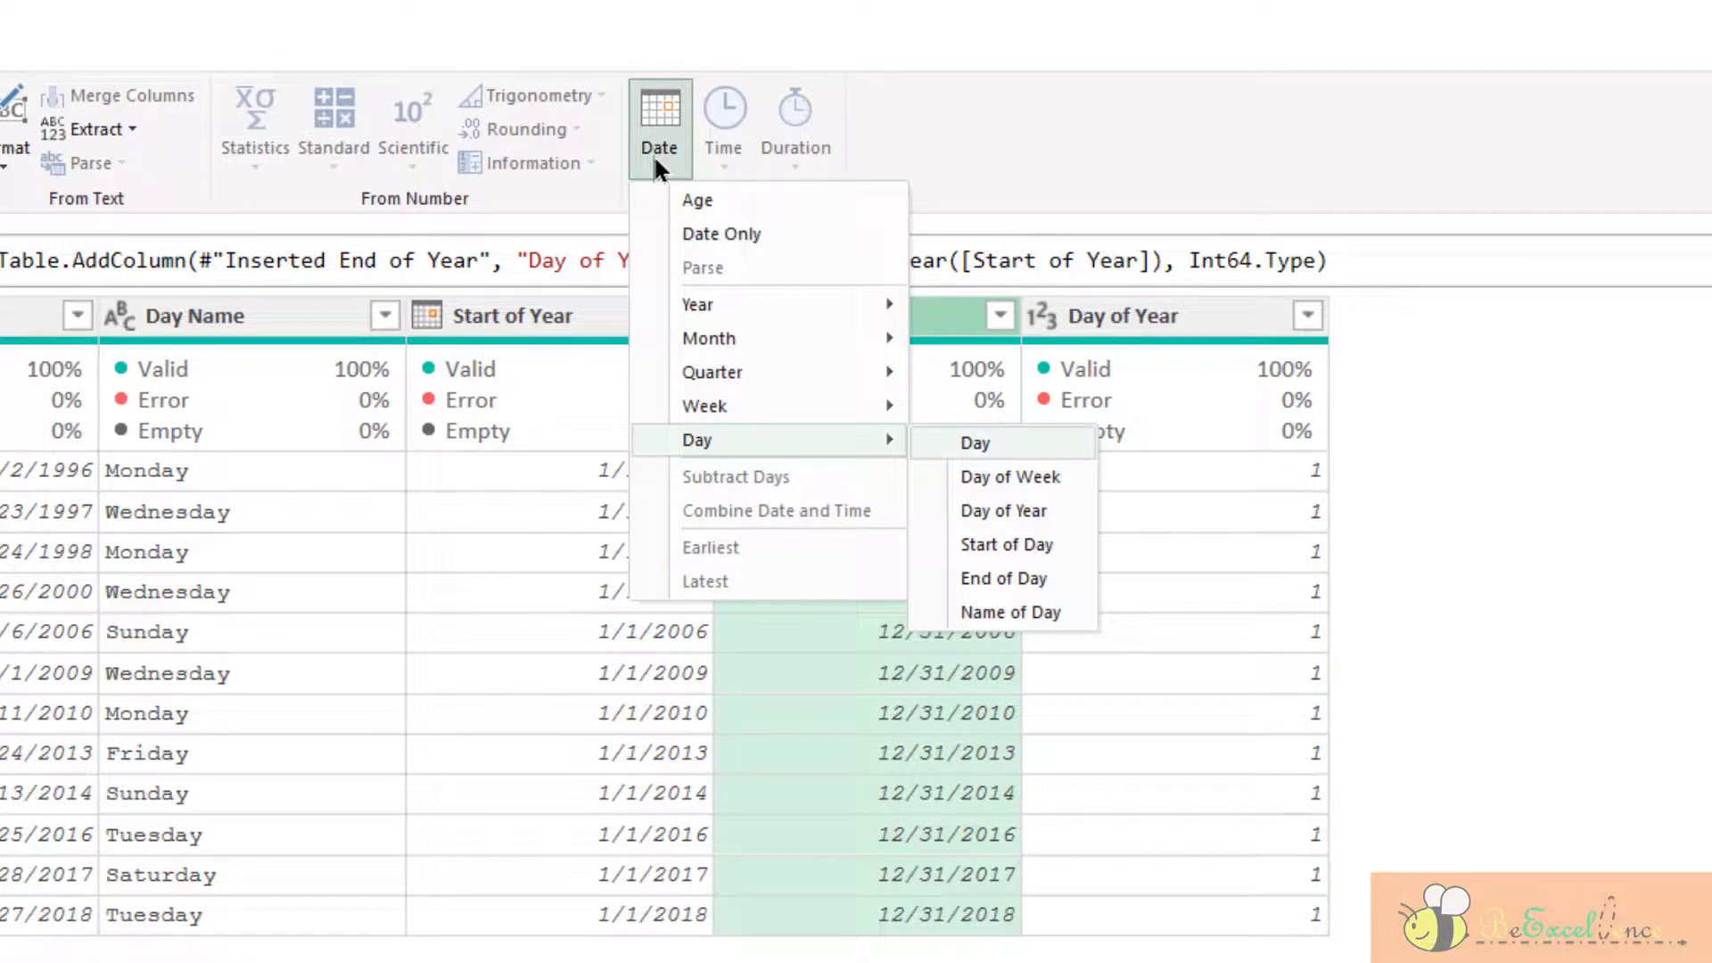
{"action": "left_click", "coordinate": [1059, 510]}
{"action": "left_click", "coordinate": [1516, 469]}
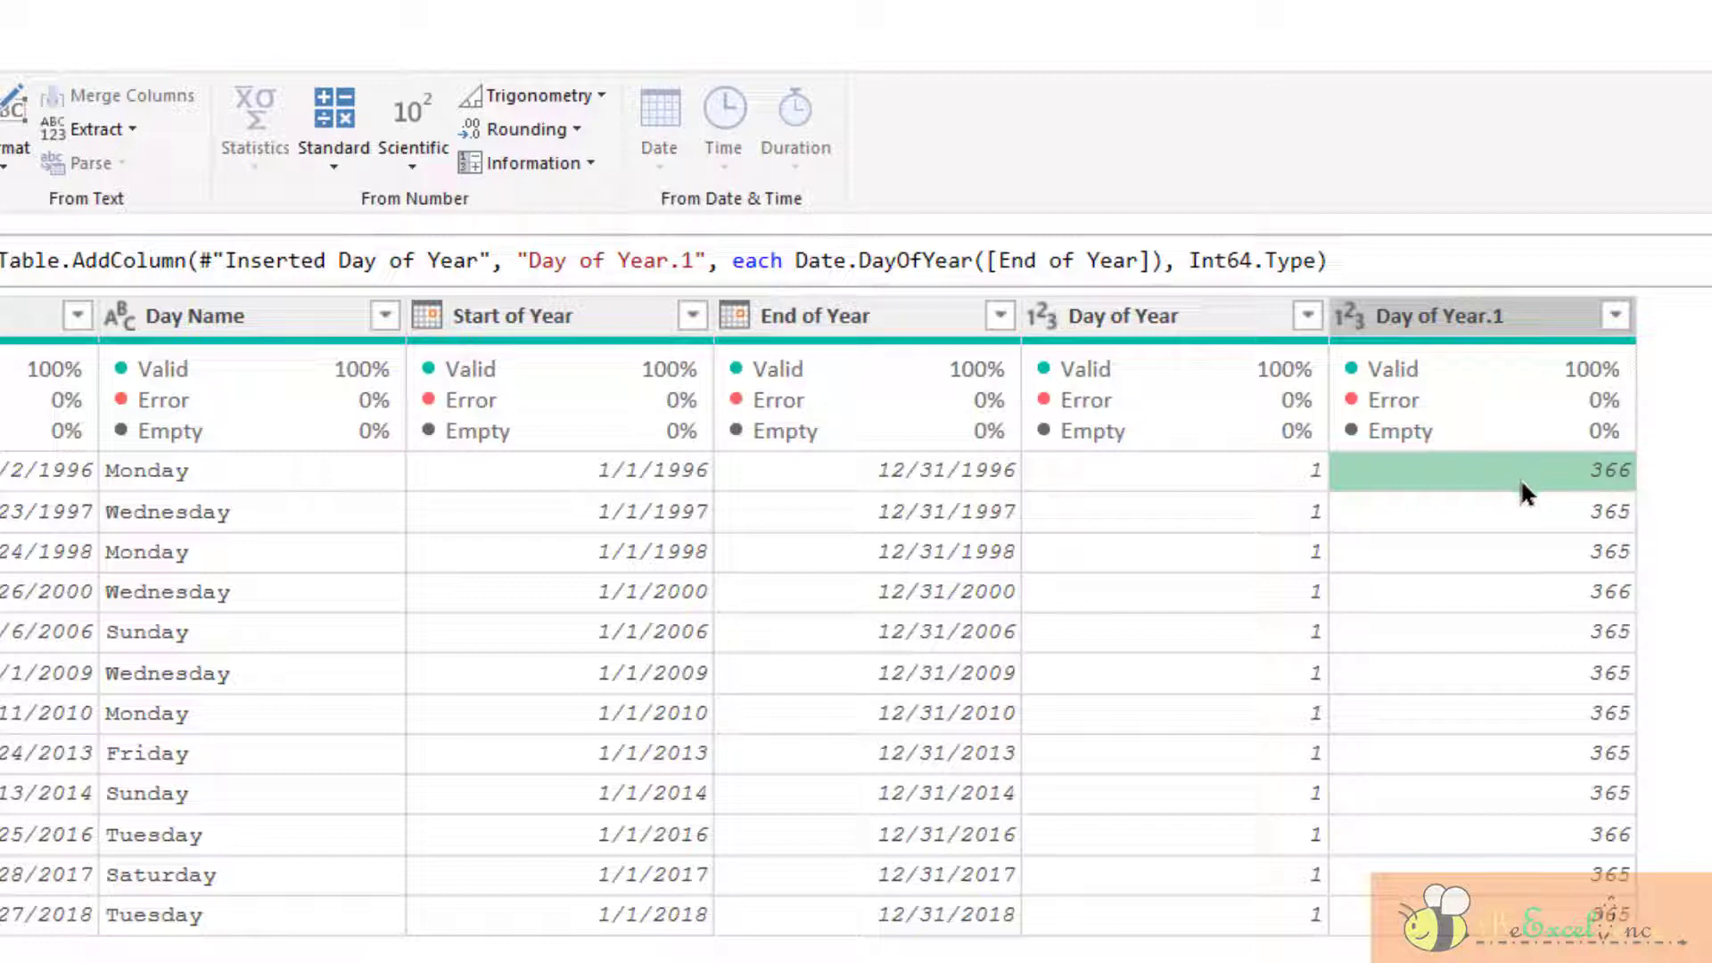
{"action": "left_click", "coordinate": [1534, 512]}
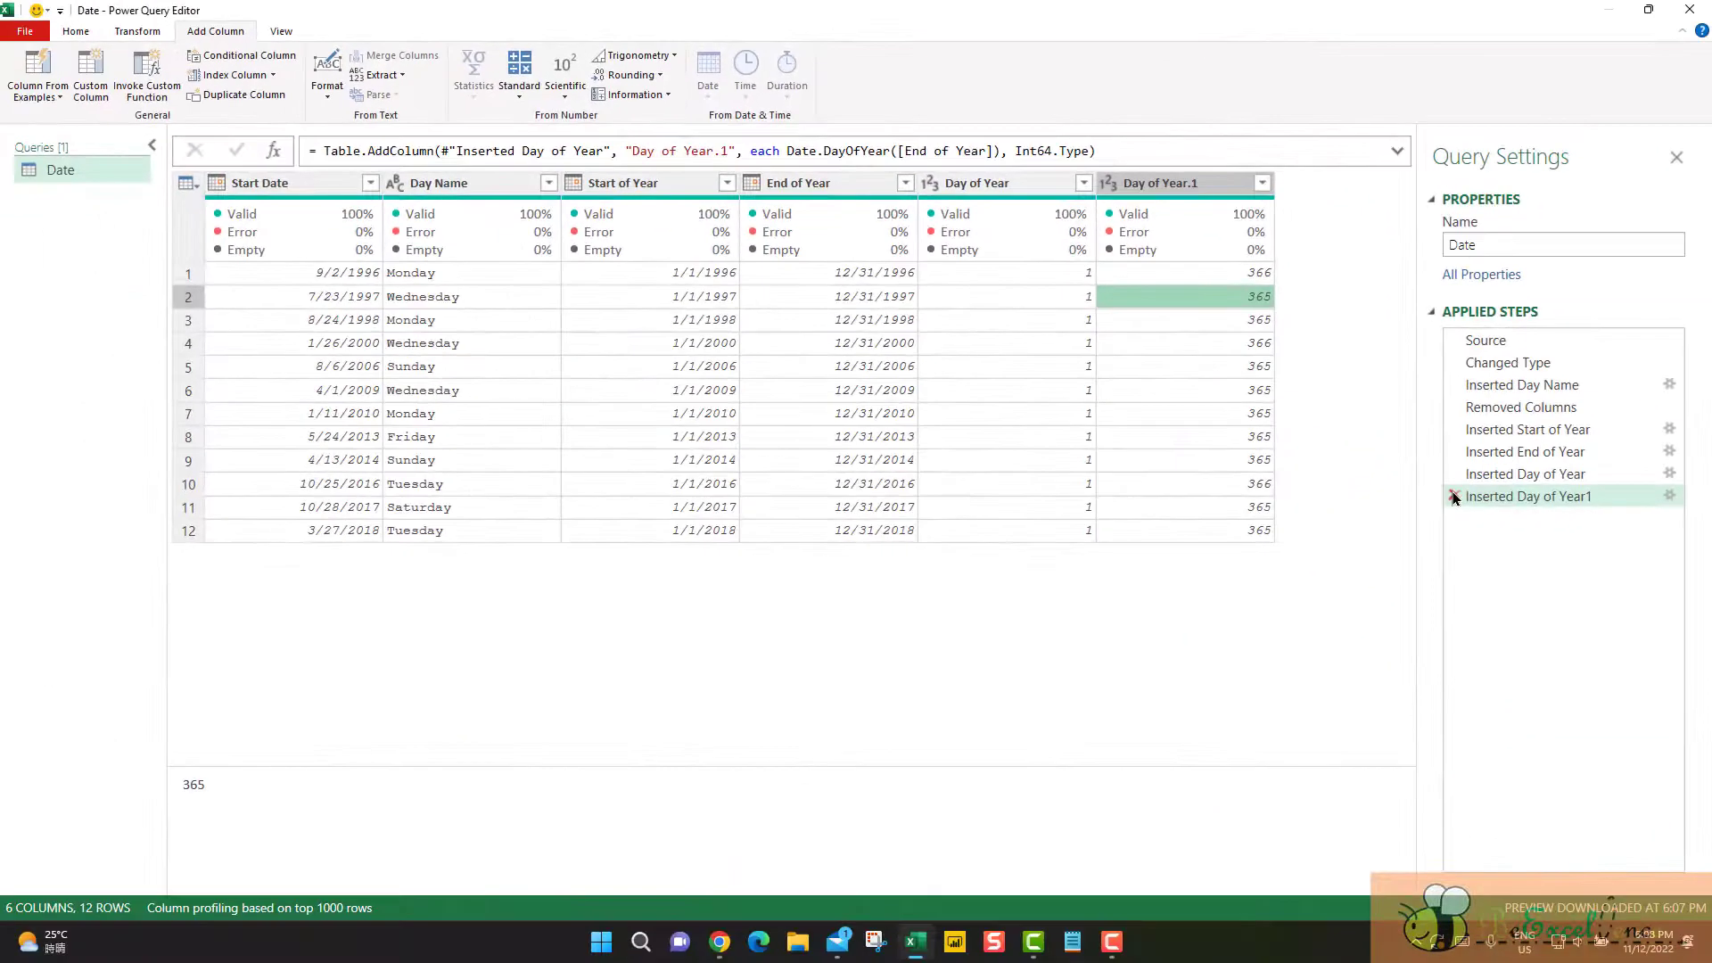
Delete the Inserted Day of Year1, Day of Year and End of Year steps
{"action": "left_click", "coordinate": [1453, 496]}
{"action": "left_click", "coordinate": [1453, 474]}
{"action": "left_click", "coordinate": [1453, 452]}
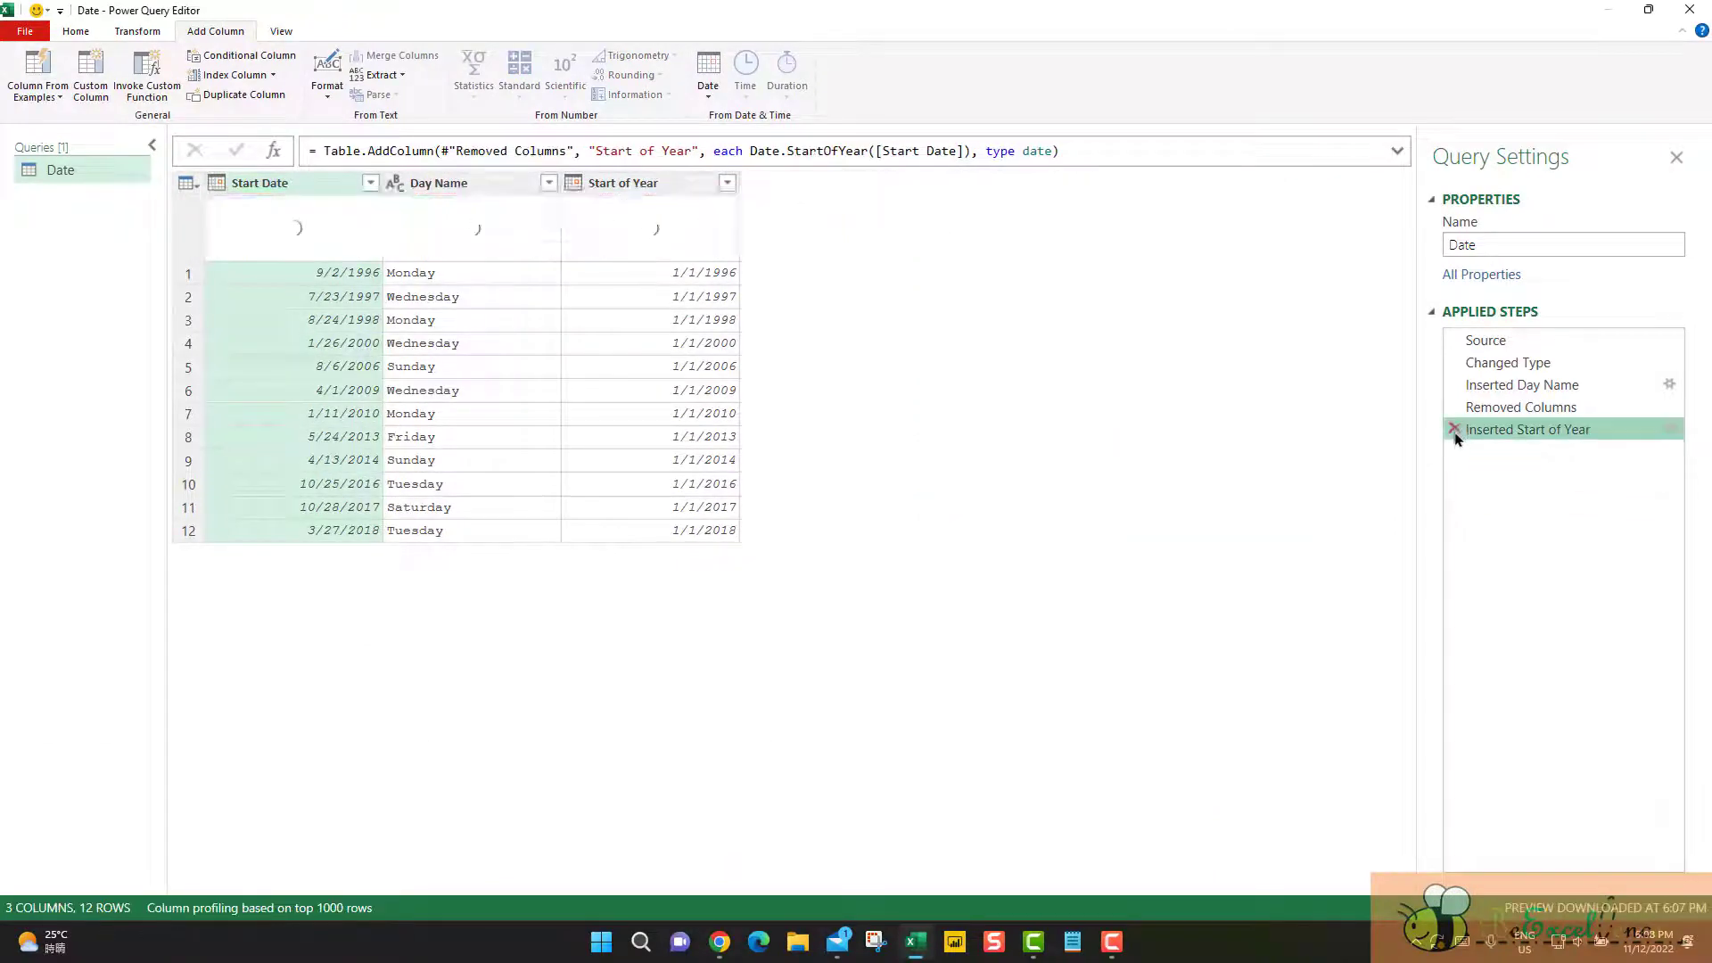
Delete the Start of Year step and add a Start of Day column from Start Date
{"action": "left_click", "coordinate": [1454, 430]}
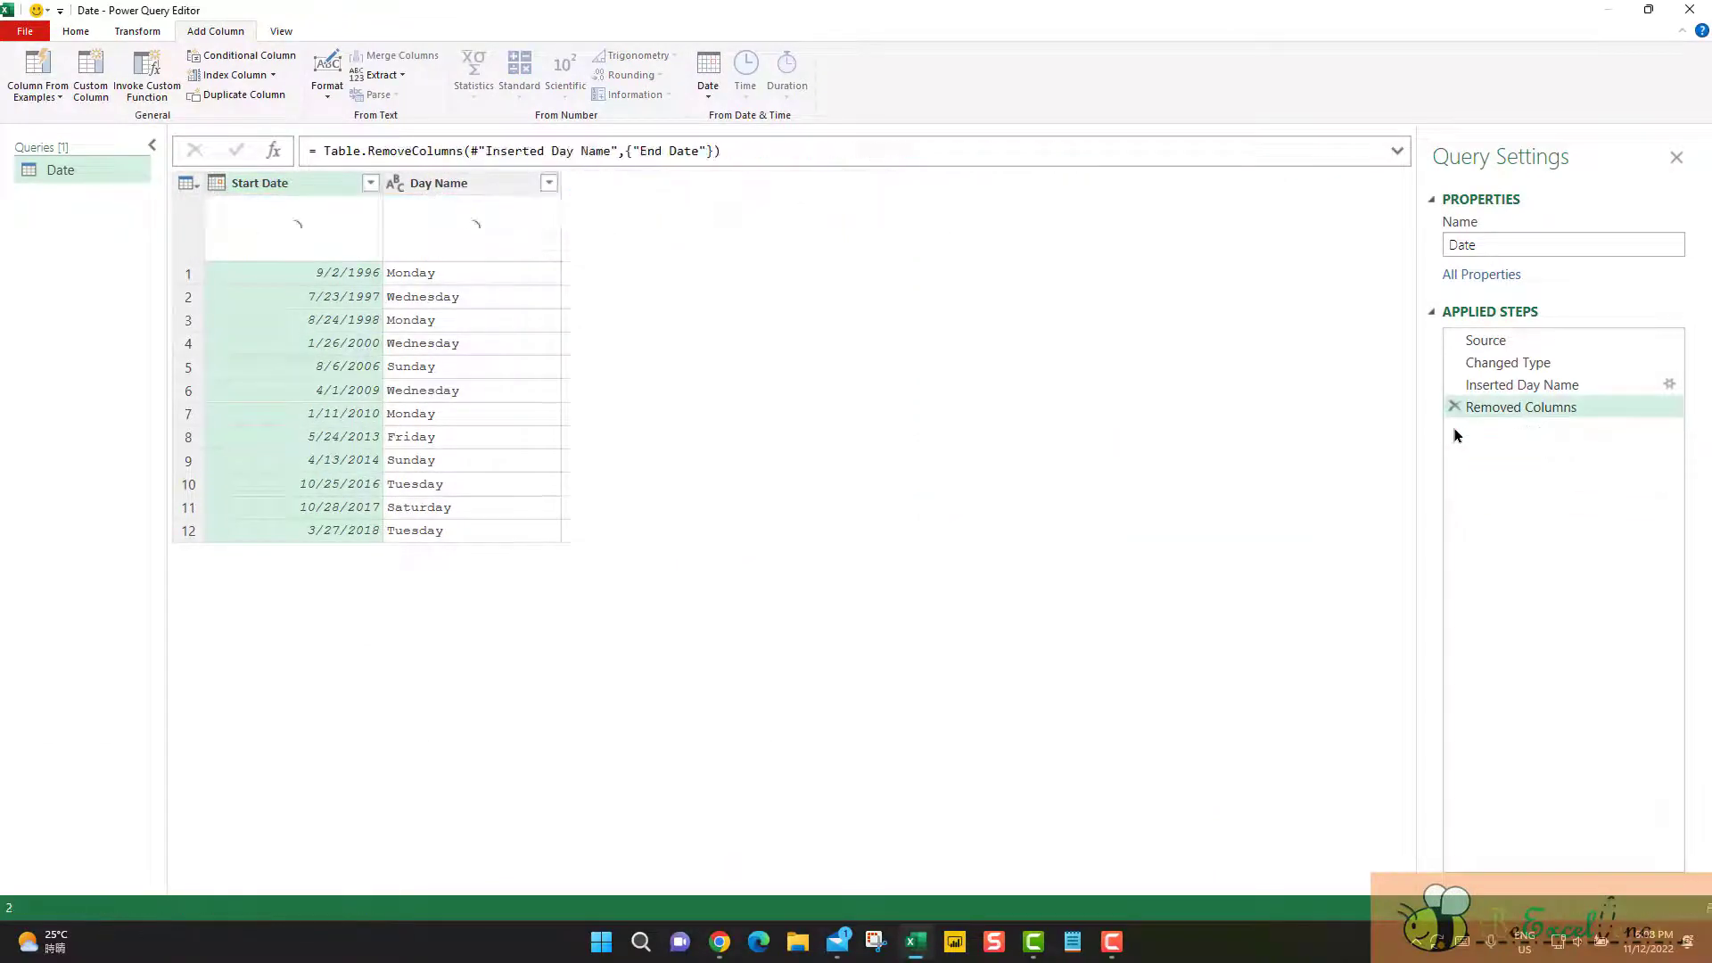
{"action": "left_click", "coordinate": [705, 98]}
{"action": "mouse_move", "coordinate": [747, 258]}
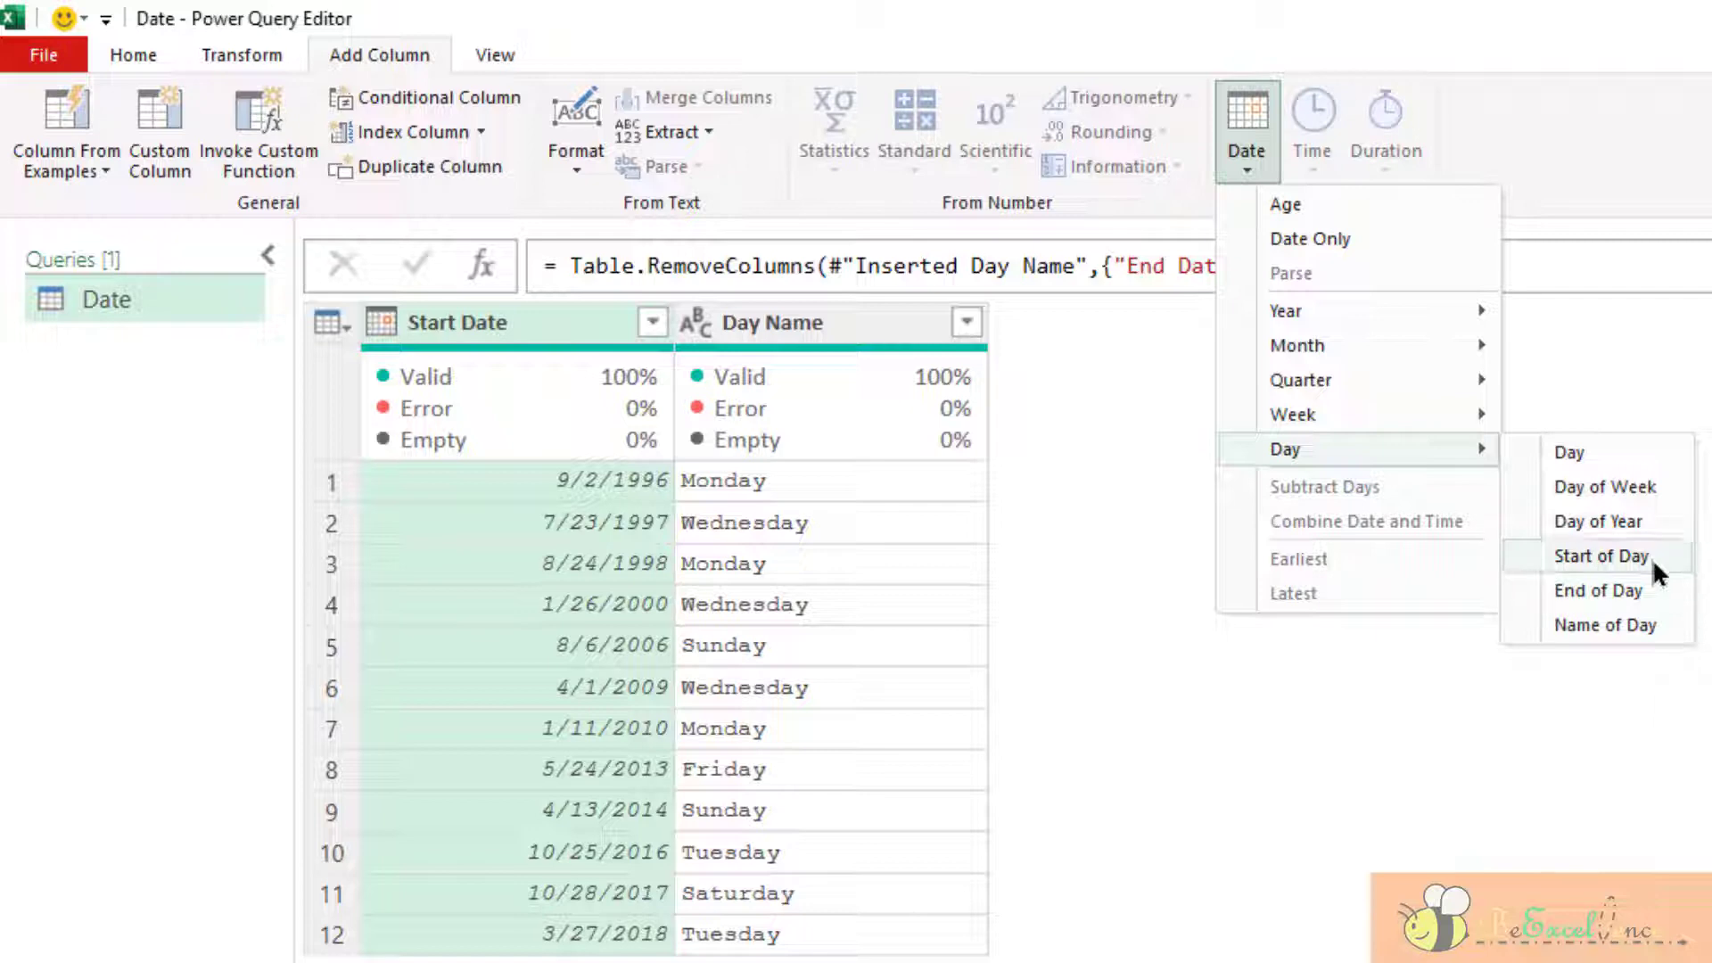
{"action": "left_click", "coordinate": [1601, 556]}
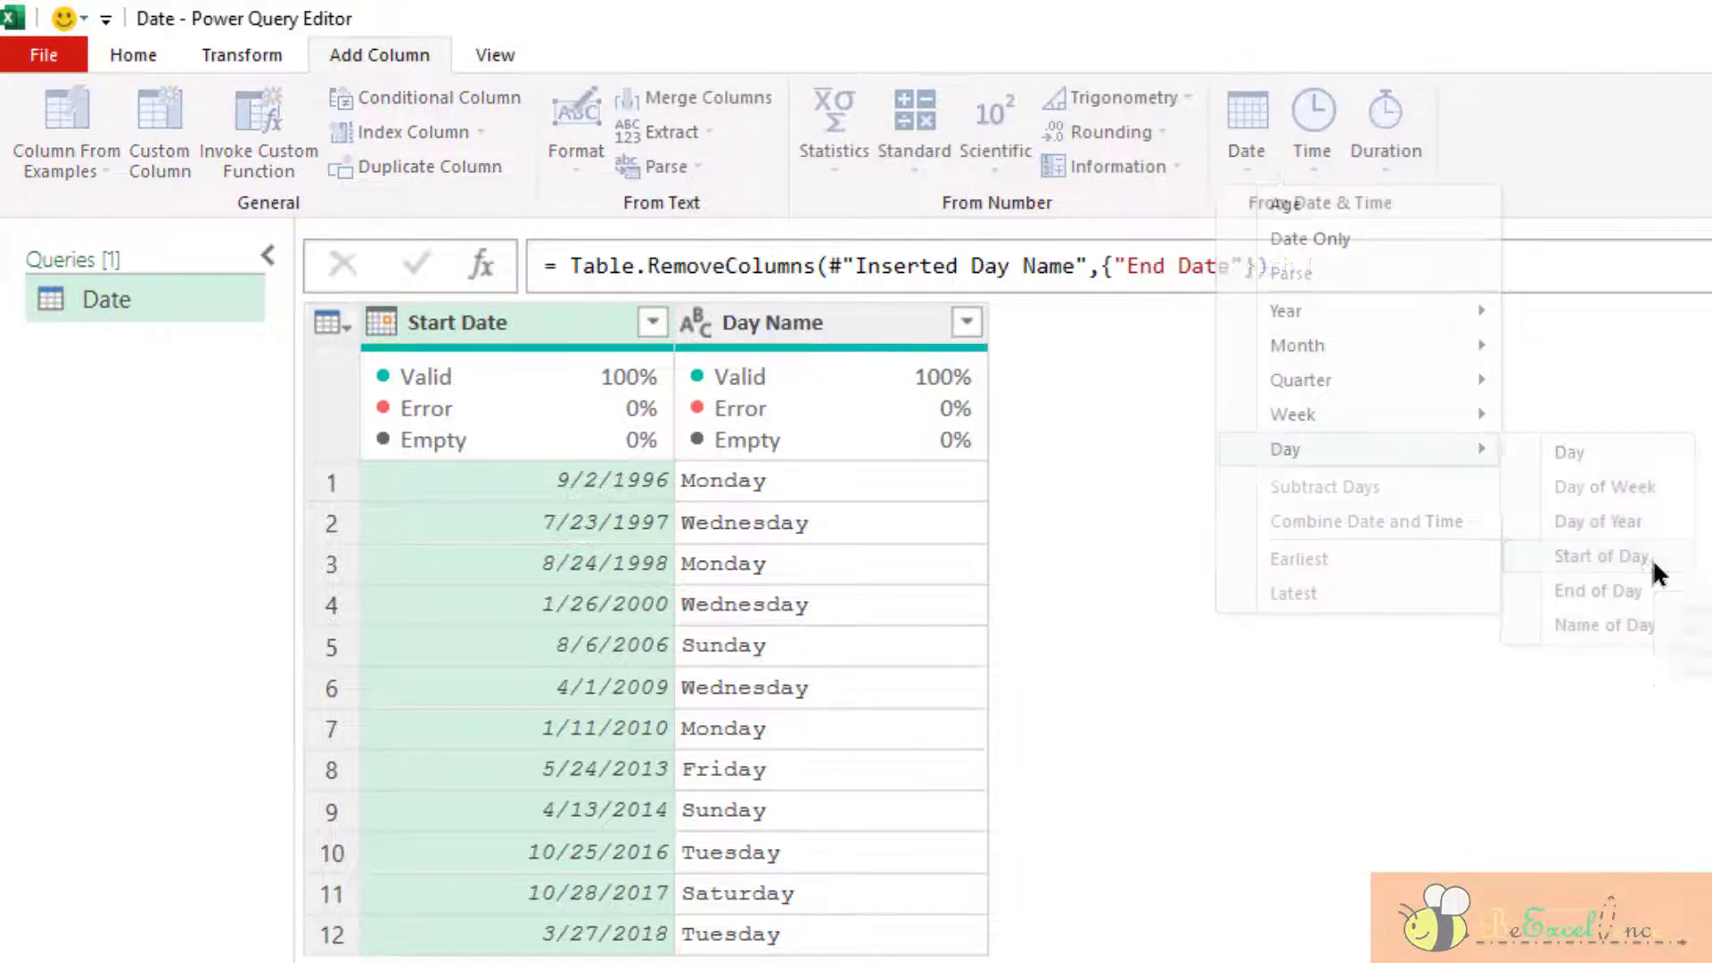
Add an End of Day column from Start Date and compare its values with Start of Day
{"action": "left_click", "coordinate": [542, 322]}
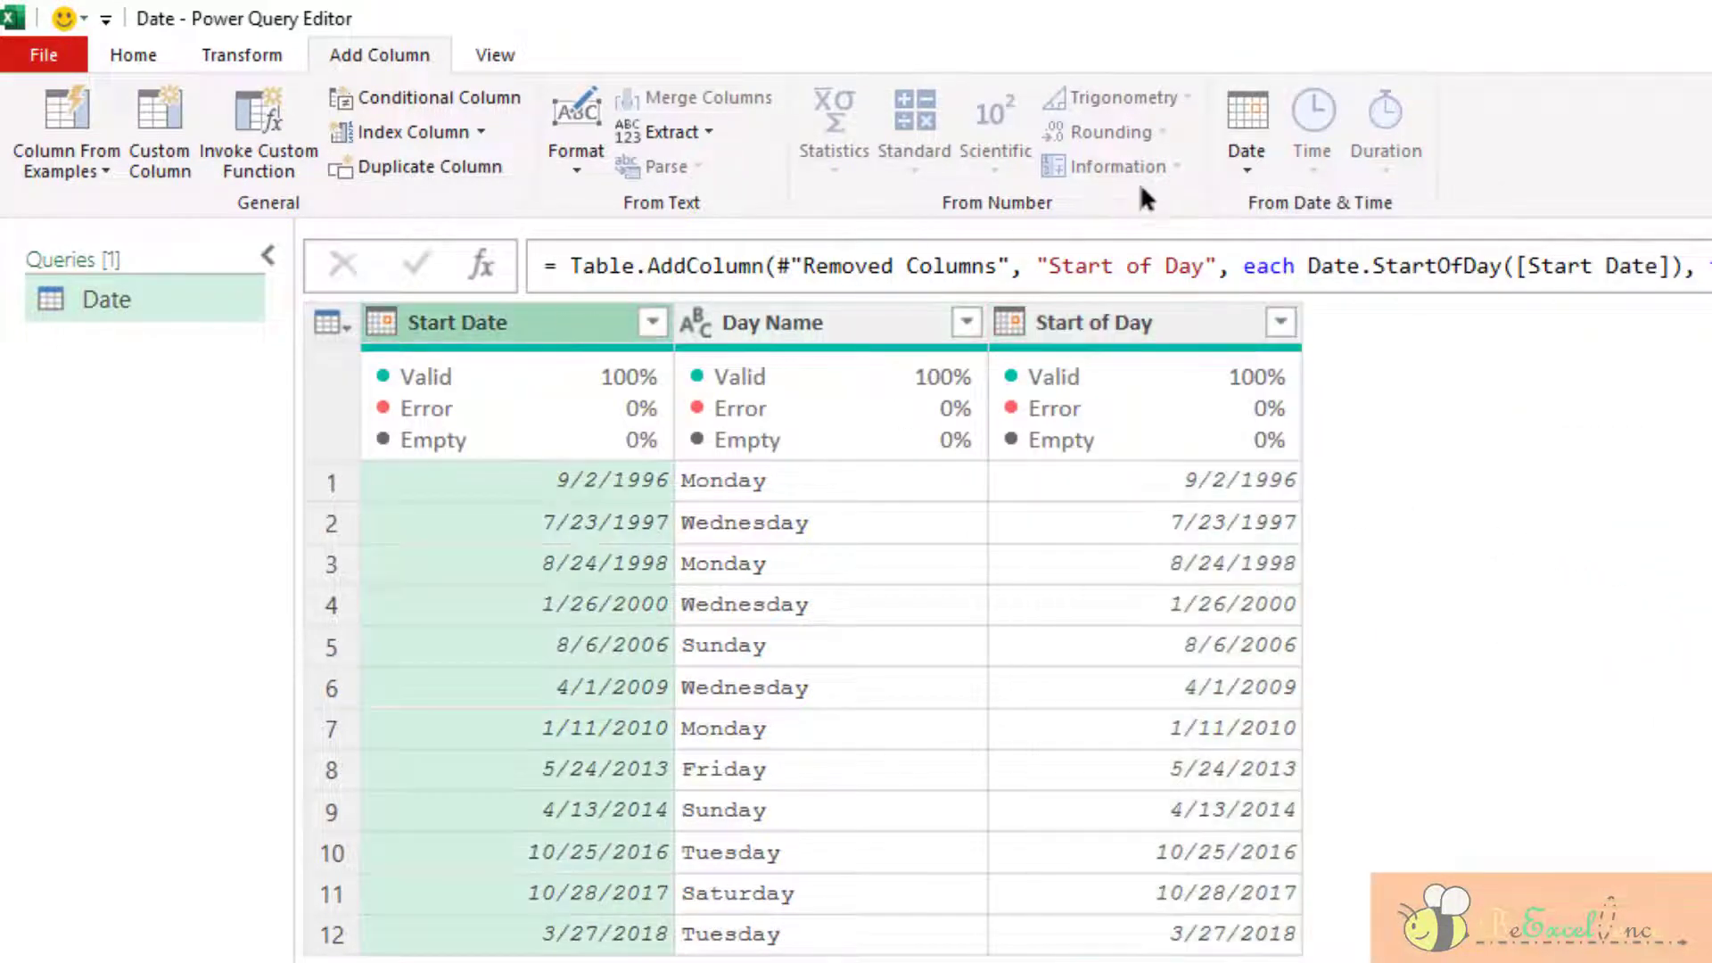
{"action": "left_click", "coordinate": [1238, 159]}
{"action": "key", "text": "Down"}
{"action": "key", "text": "Down"}
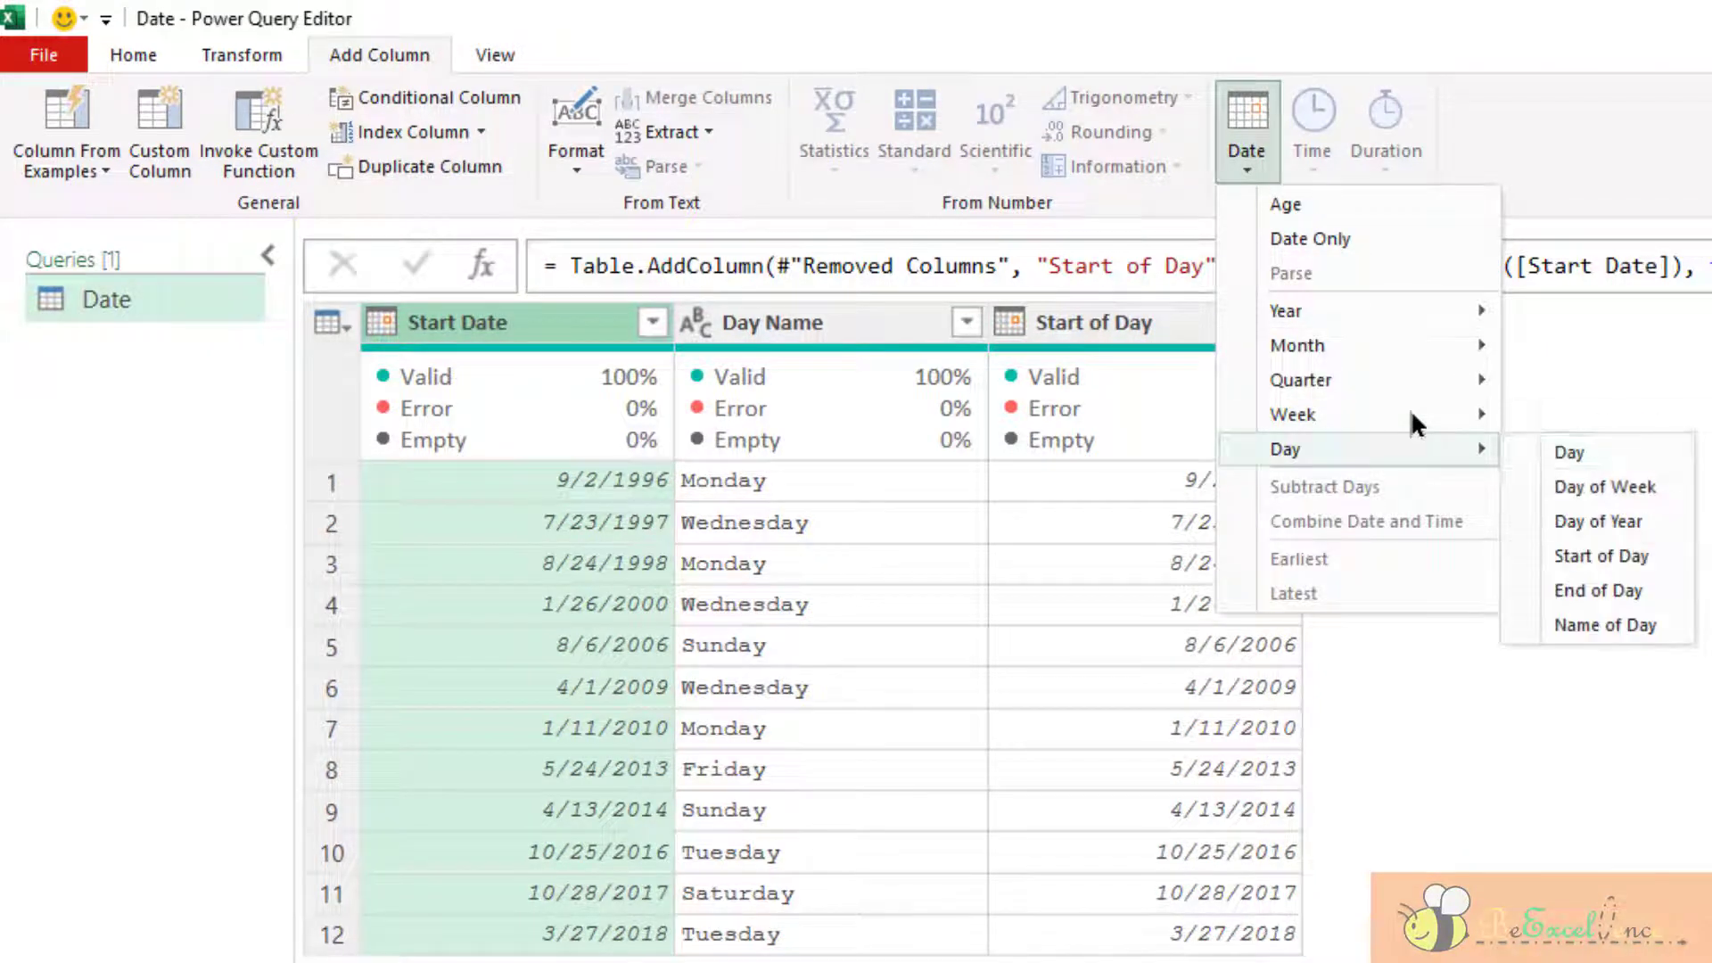
{"action": "left_click", "coordinate": [1650, 590]}
{"action": "left_click", "coordinate": [1229, 476]}
{"action": "left_click", "coordinate": [1467, 489]}
{"action": "left_click", "coordinate": [1406, 524]}
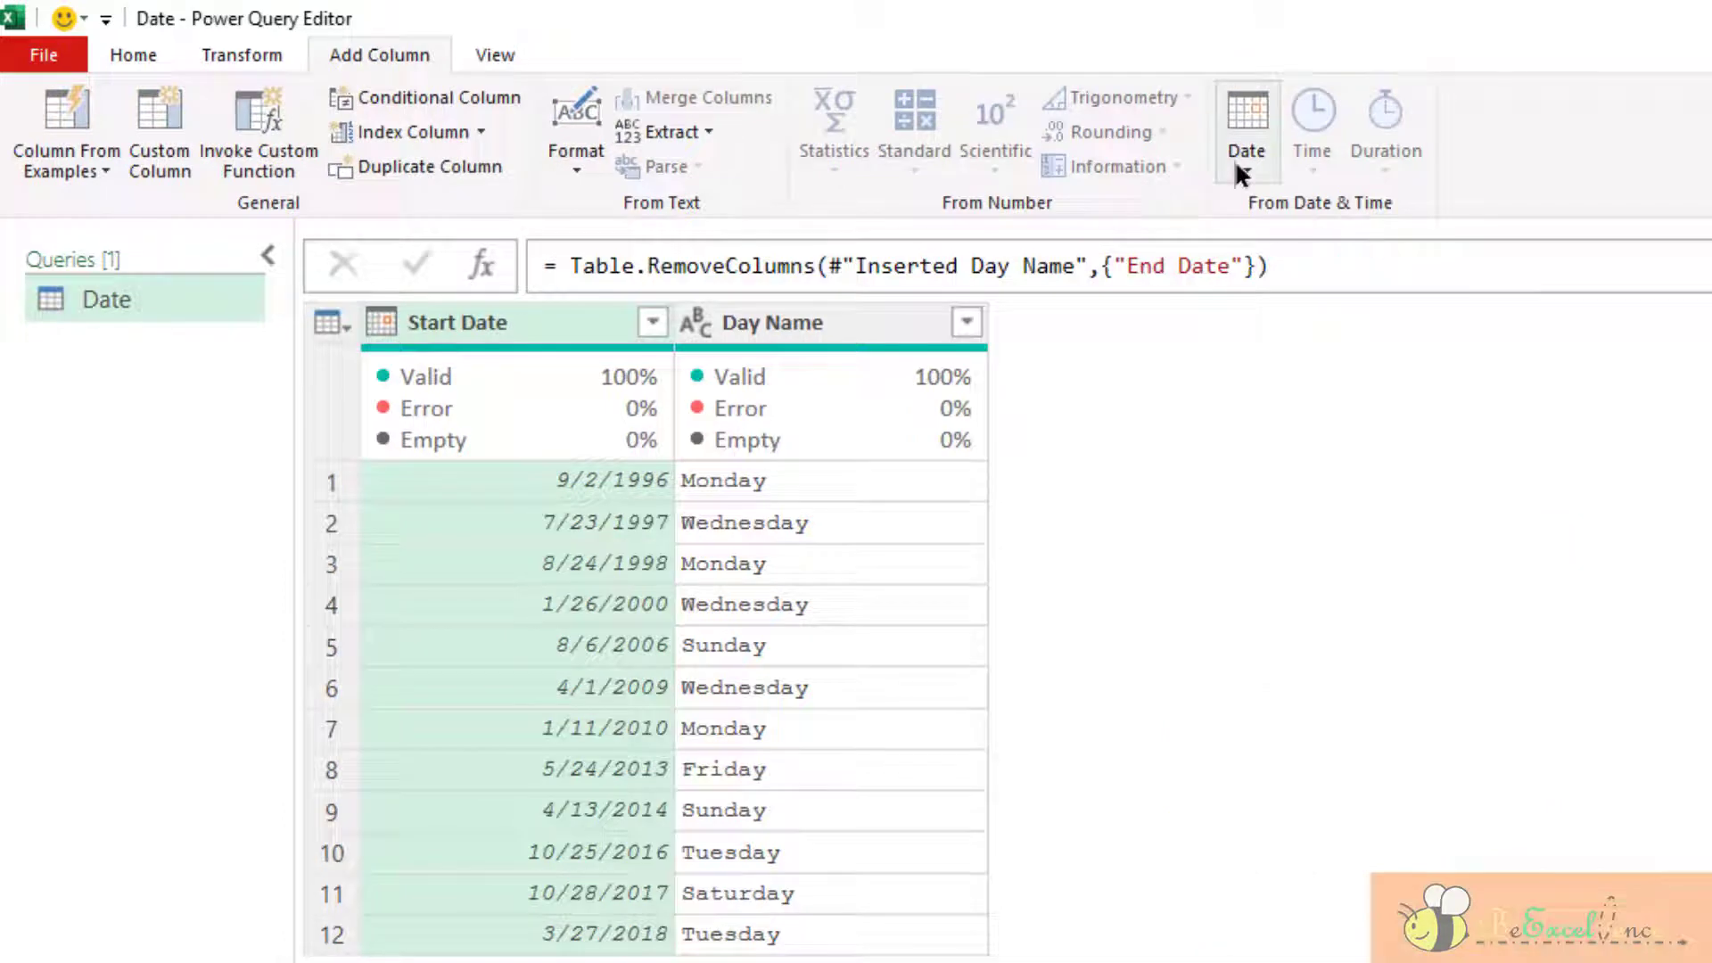
Add a Day Name.1 column of weekday names from Start Date
{"action": "left_click", "coordinate": [1238, 159]}
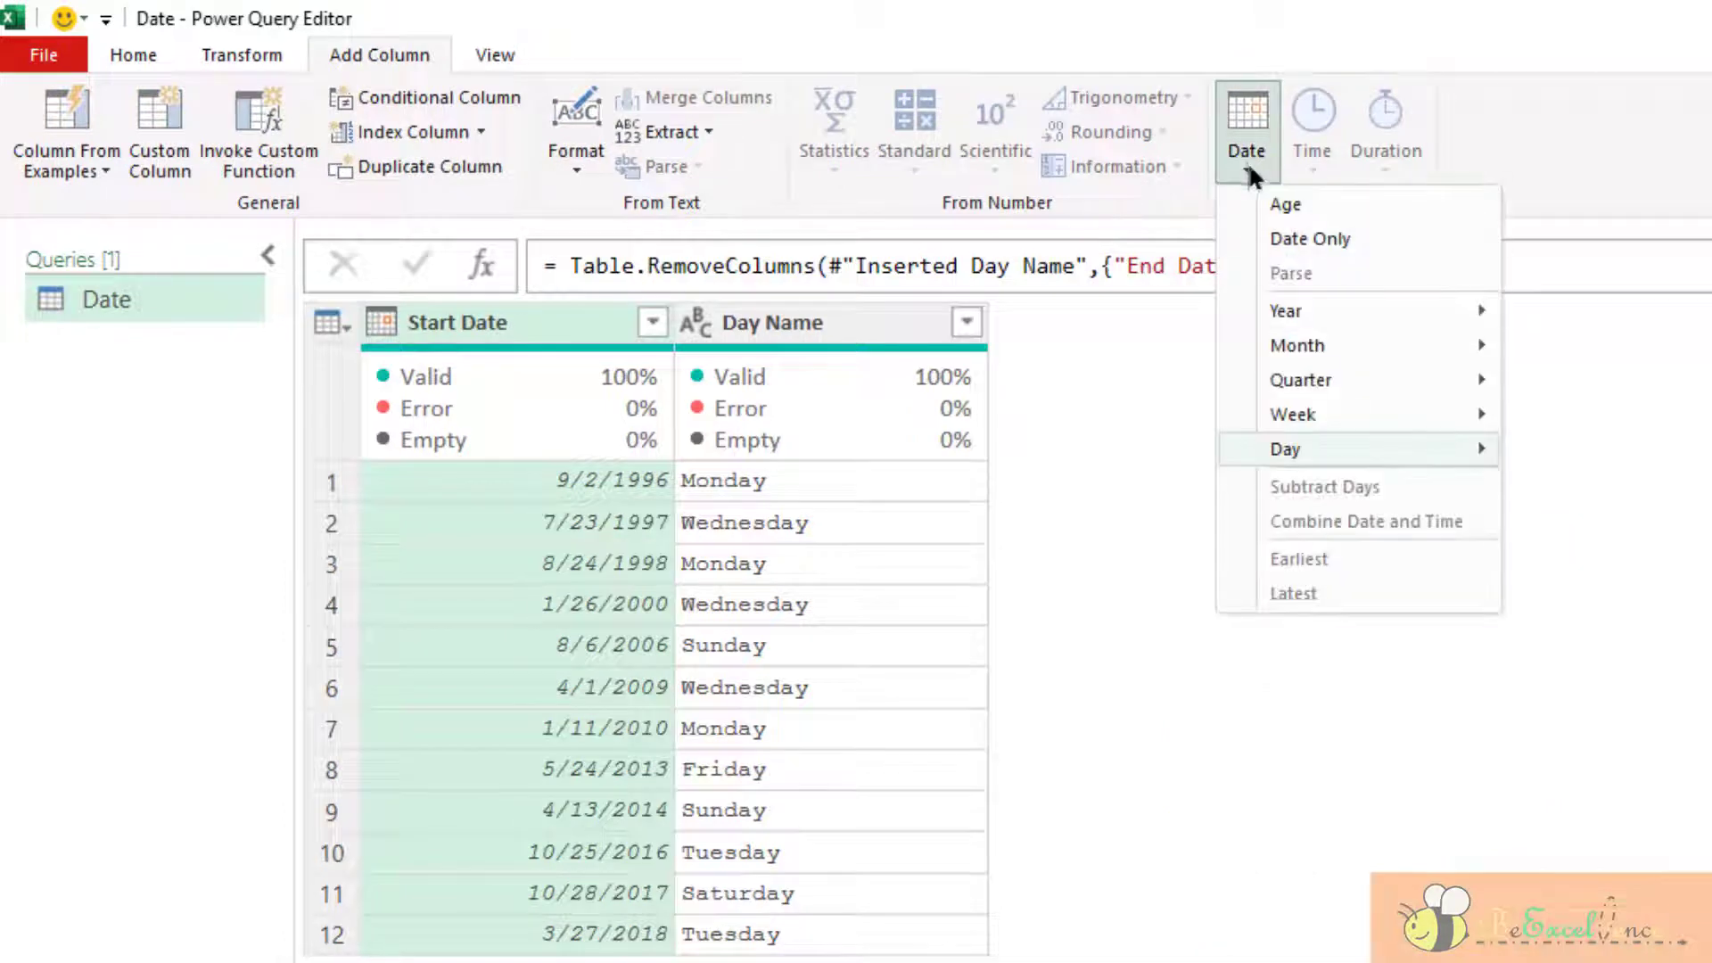
{"action": "mouse_move", "coordinate": [1462, 449]}
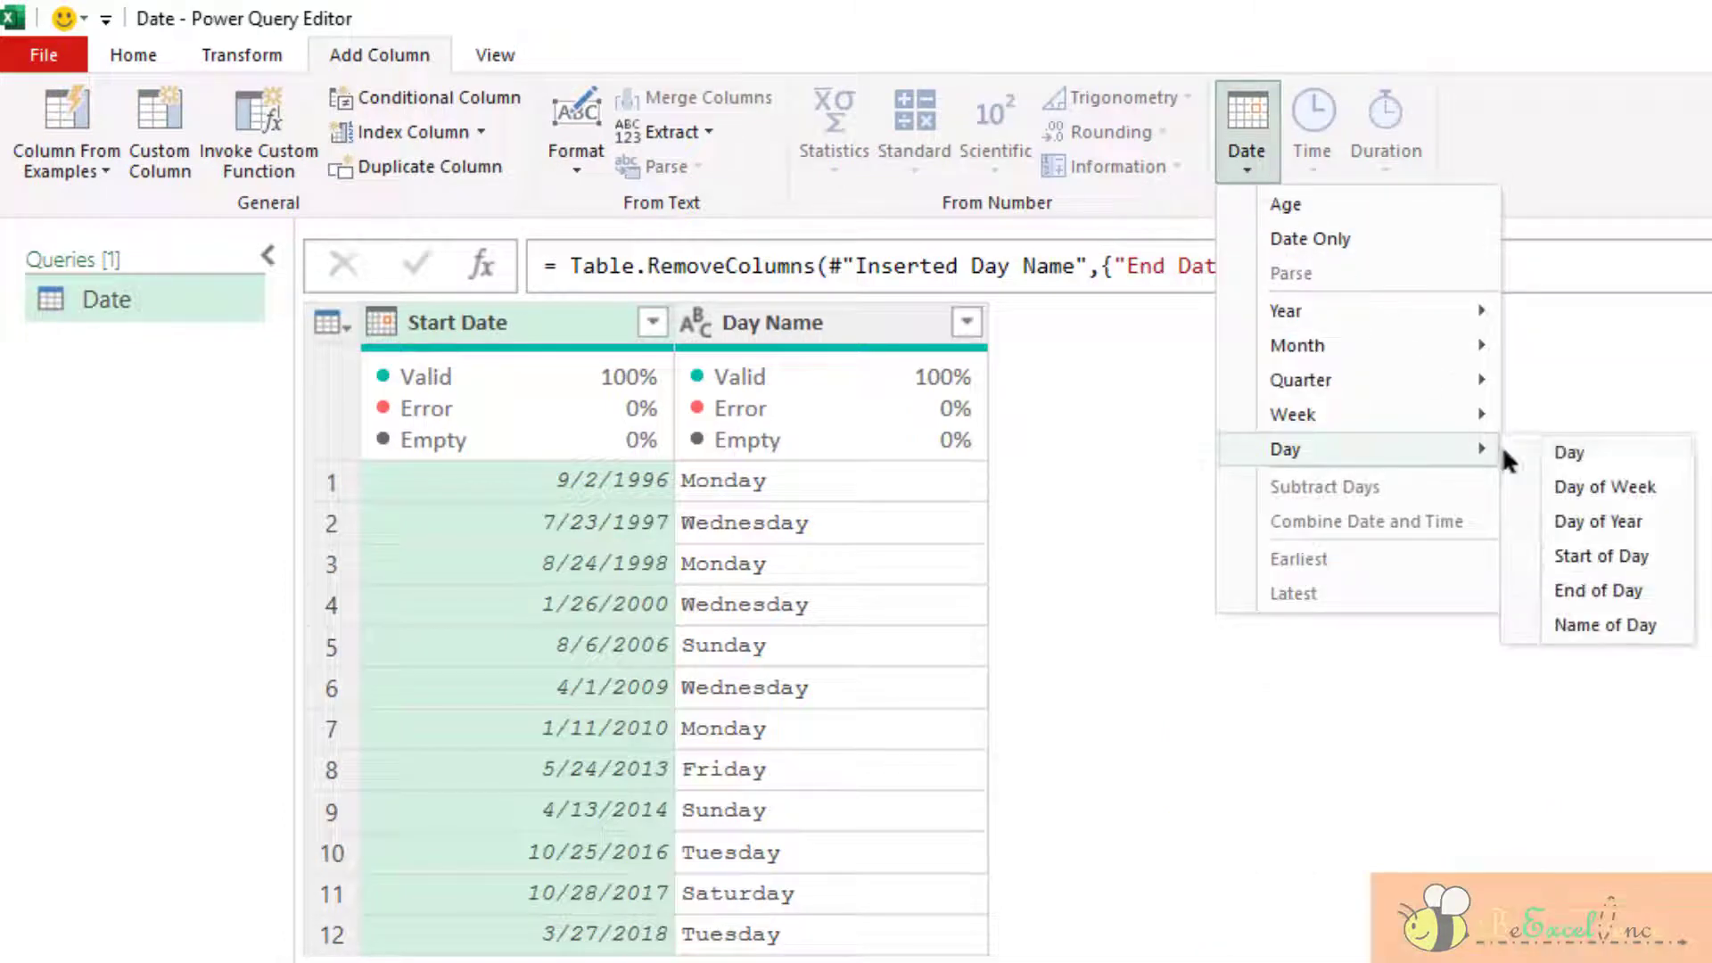
{"action": "left_click", "coordinate": [1656, 624]}
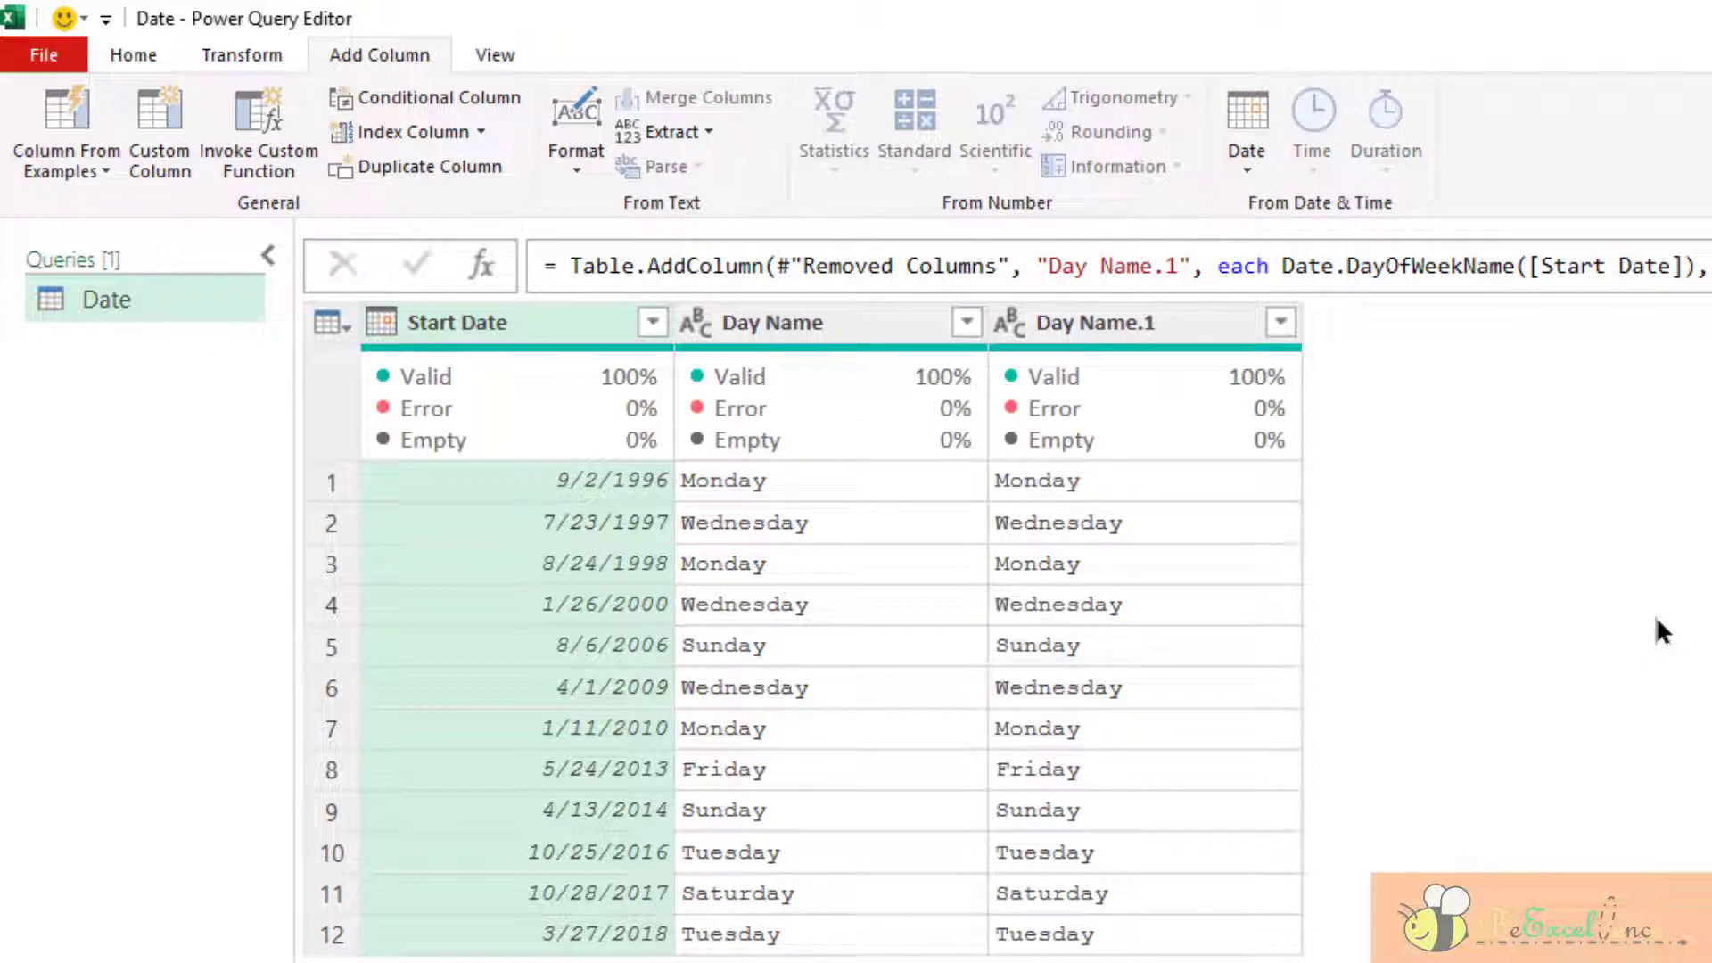
{"action": "left_click", "coordinate": [1153, 322]}
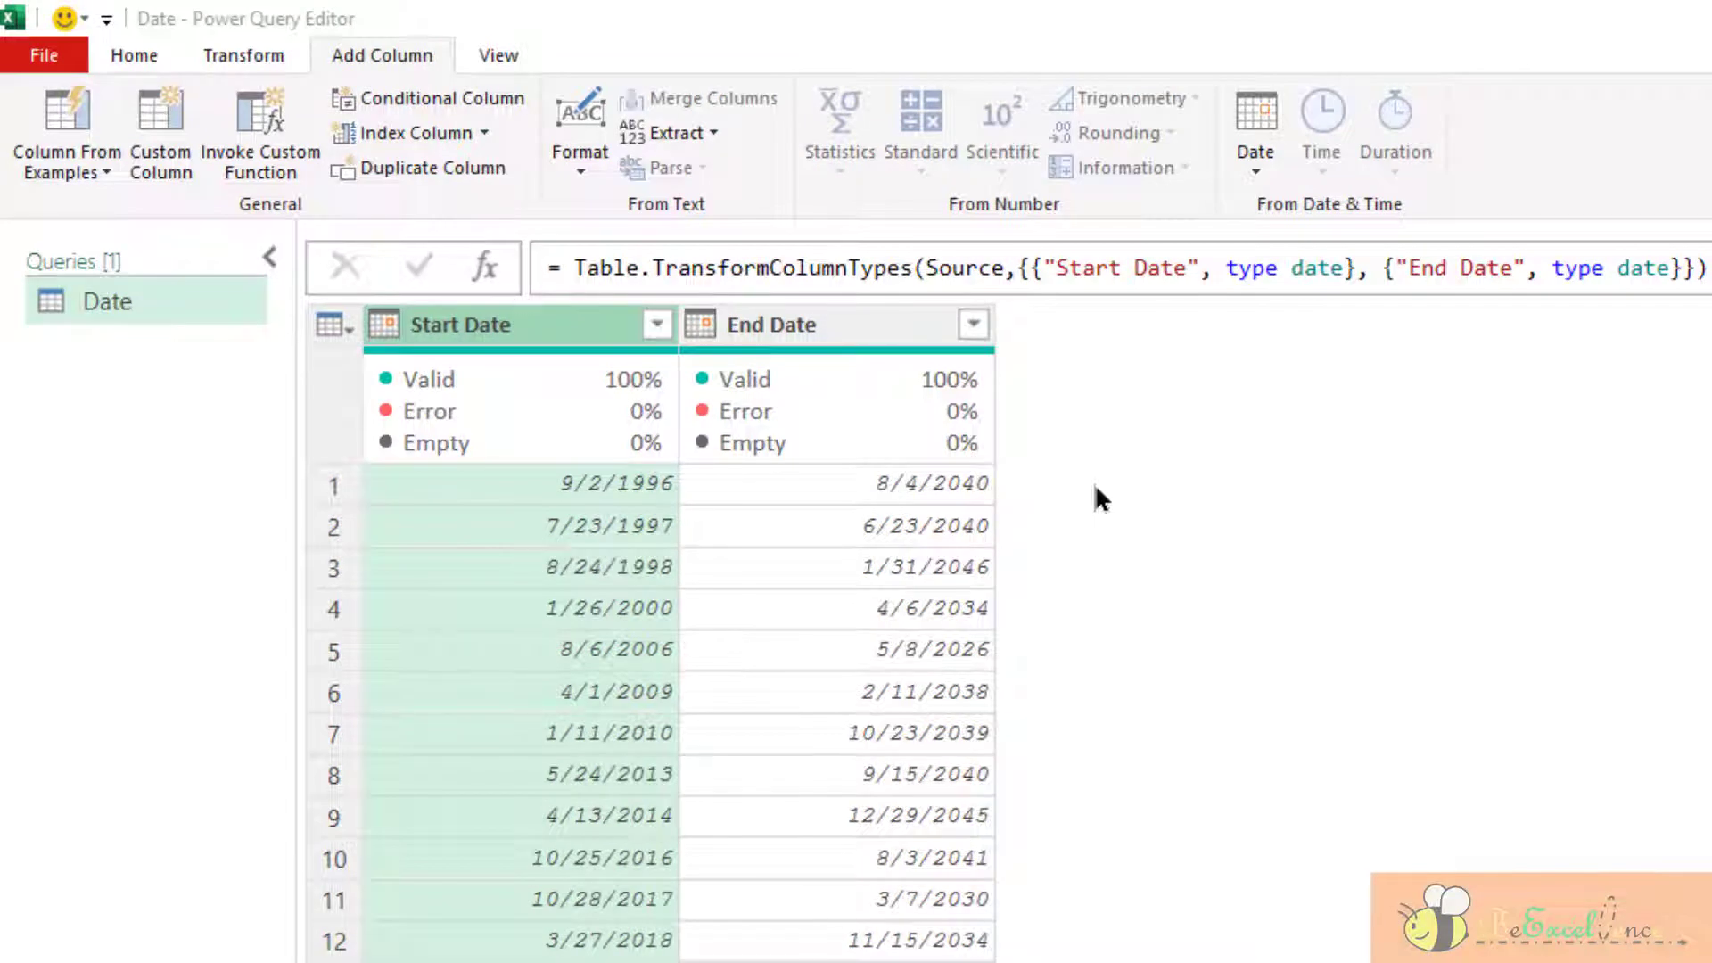
{"action": "left_click", "coordinate": [859, 330]}
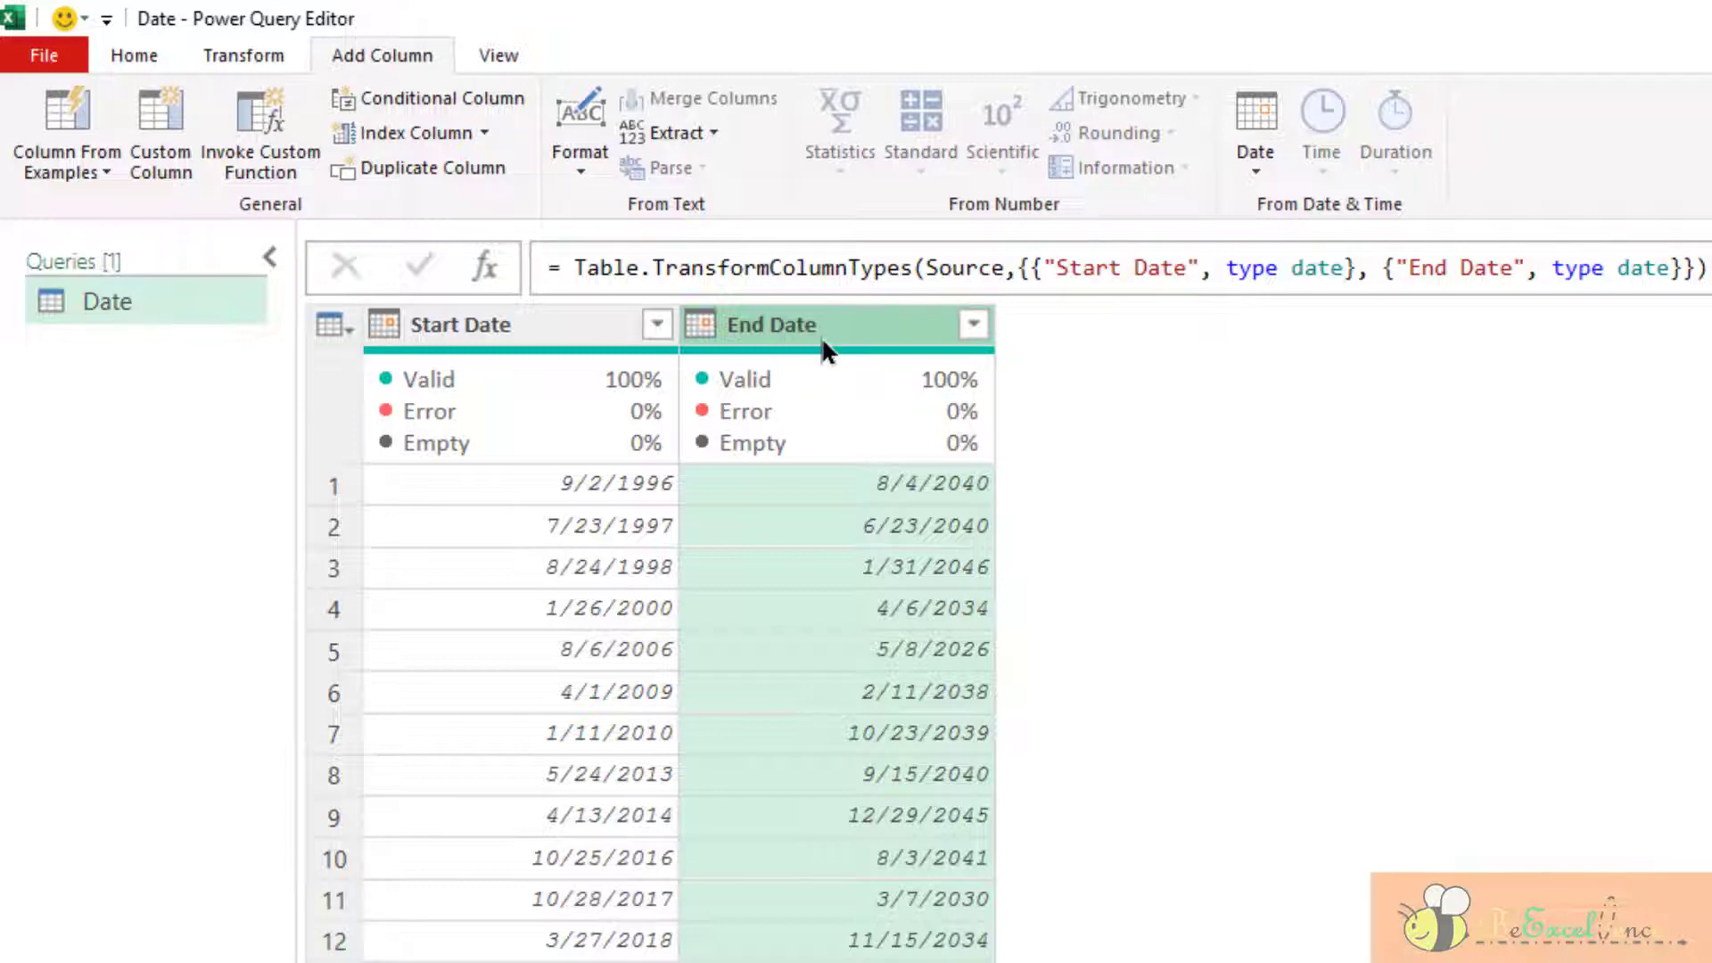
{"action": "left_click", "coordinate": [495, 327], "text": "ctrl"}
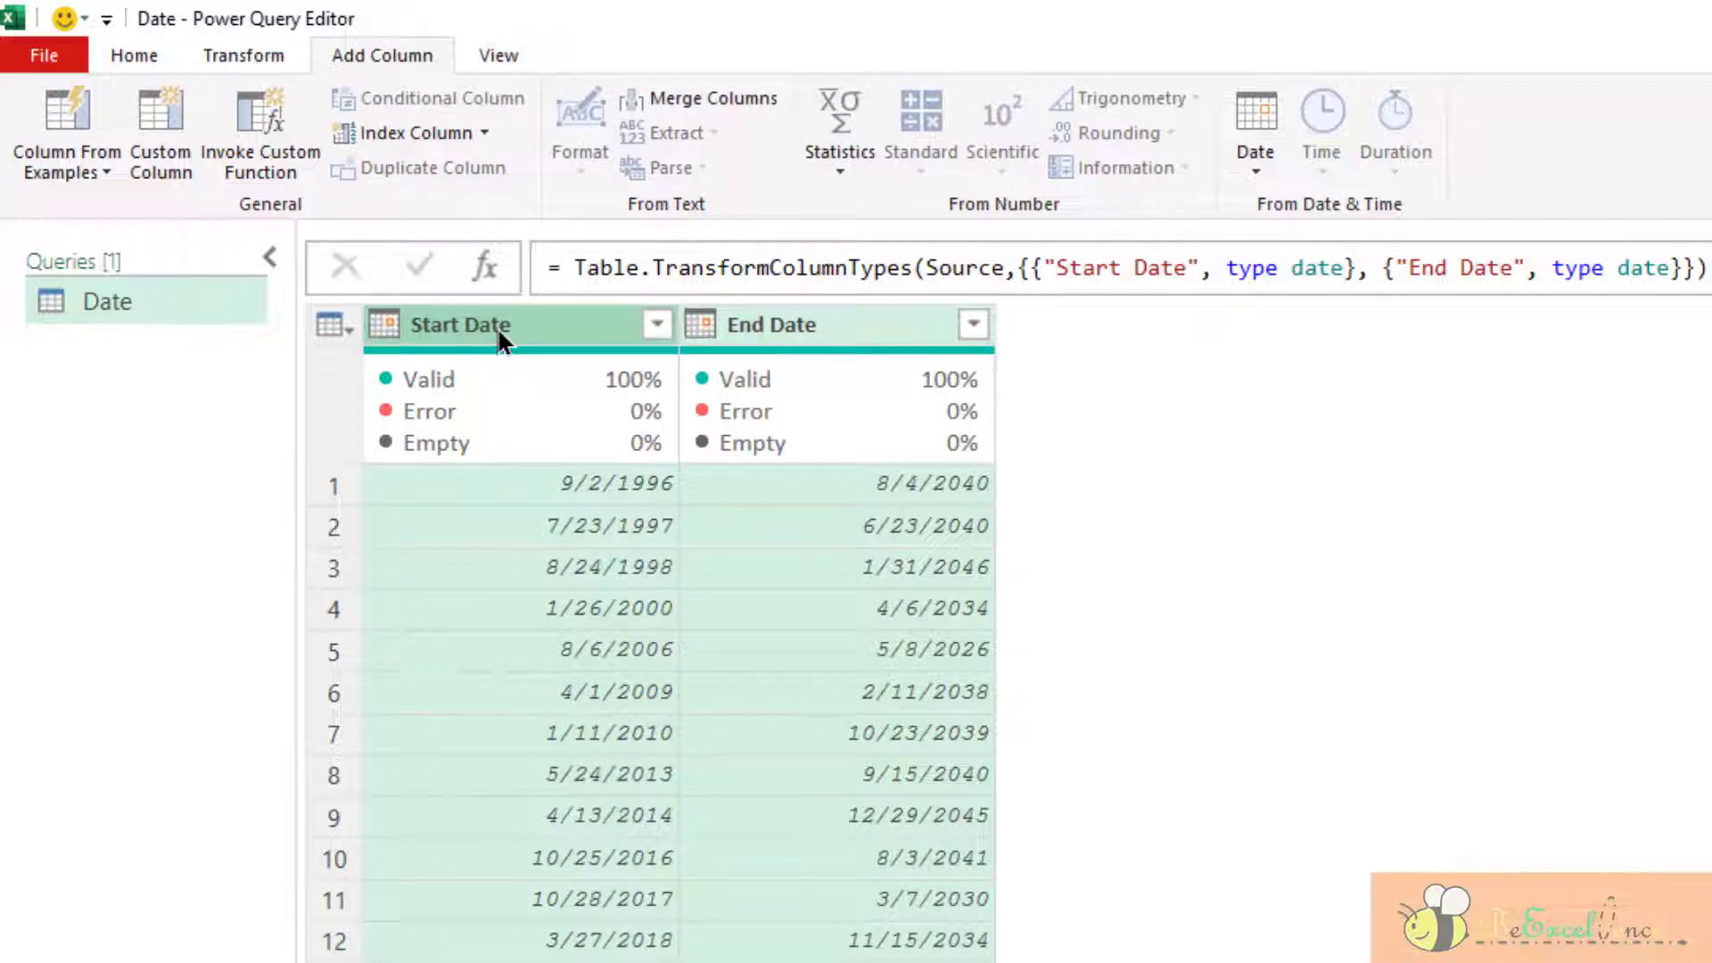
{"action": "left_click", "coordinate": [1269, 166]}
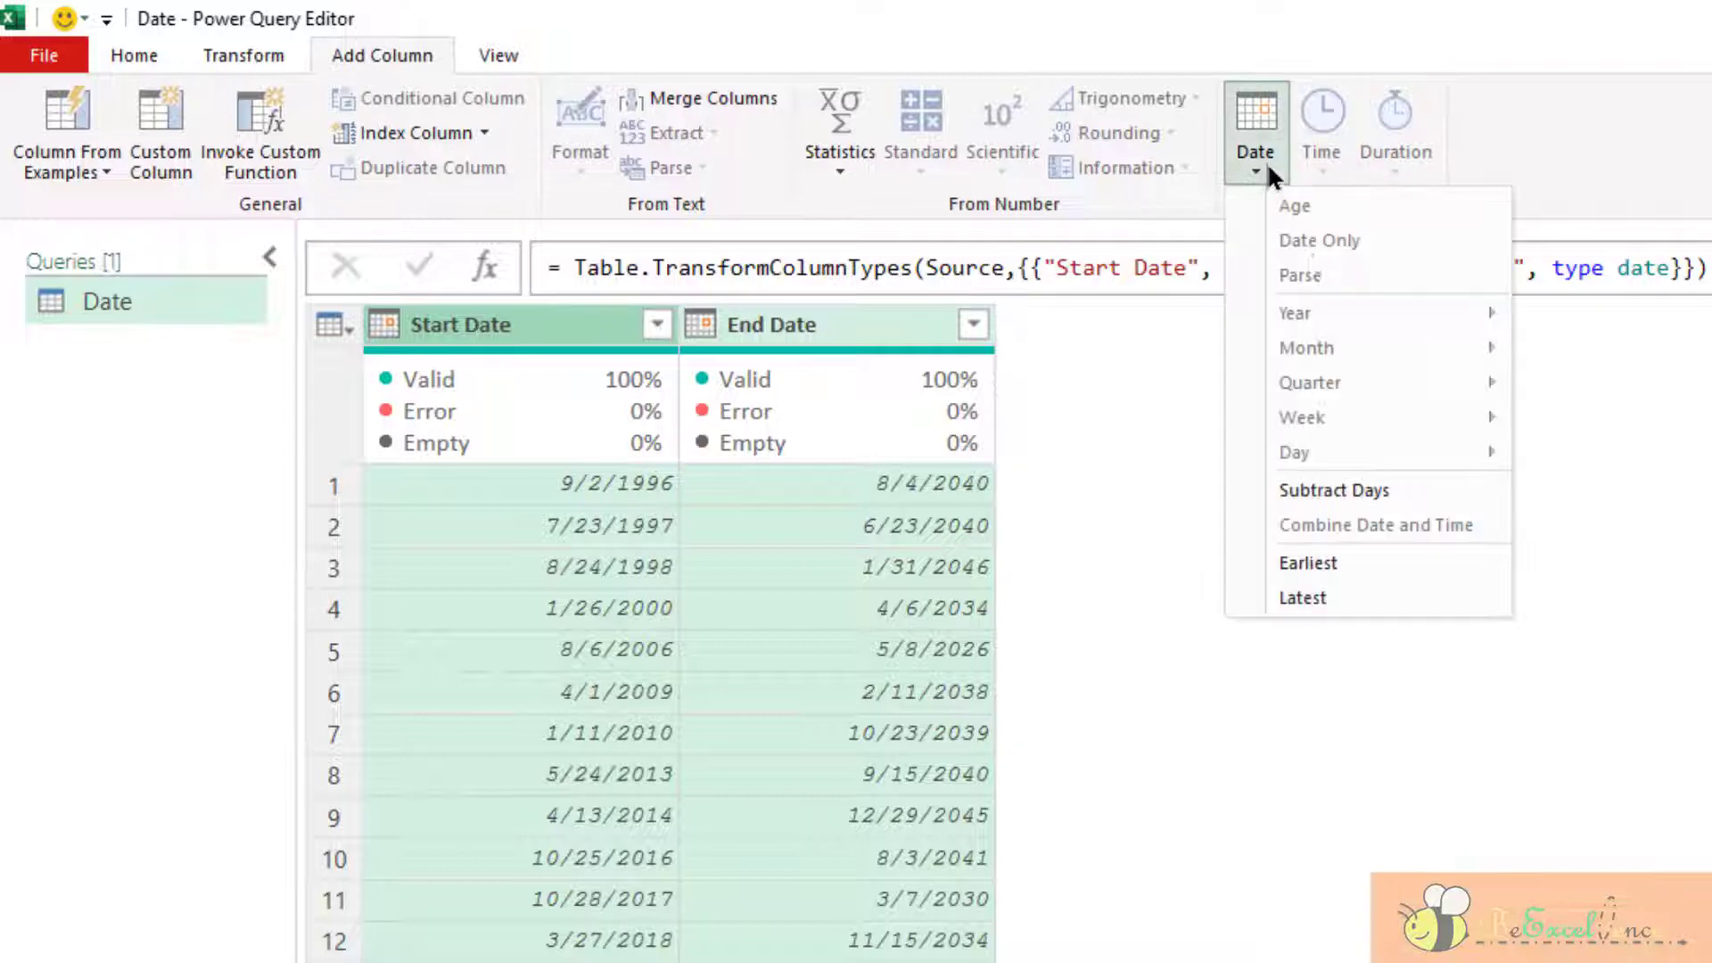
{"action": "left_click", "coordinate": [1436, 495]}
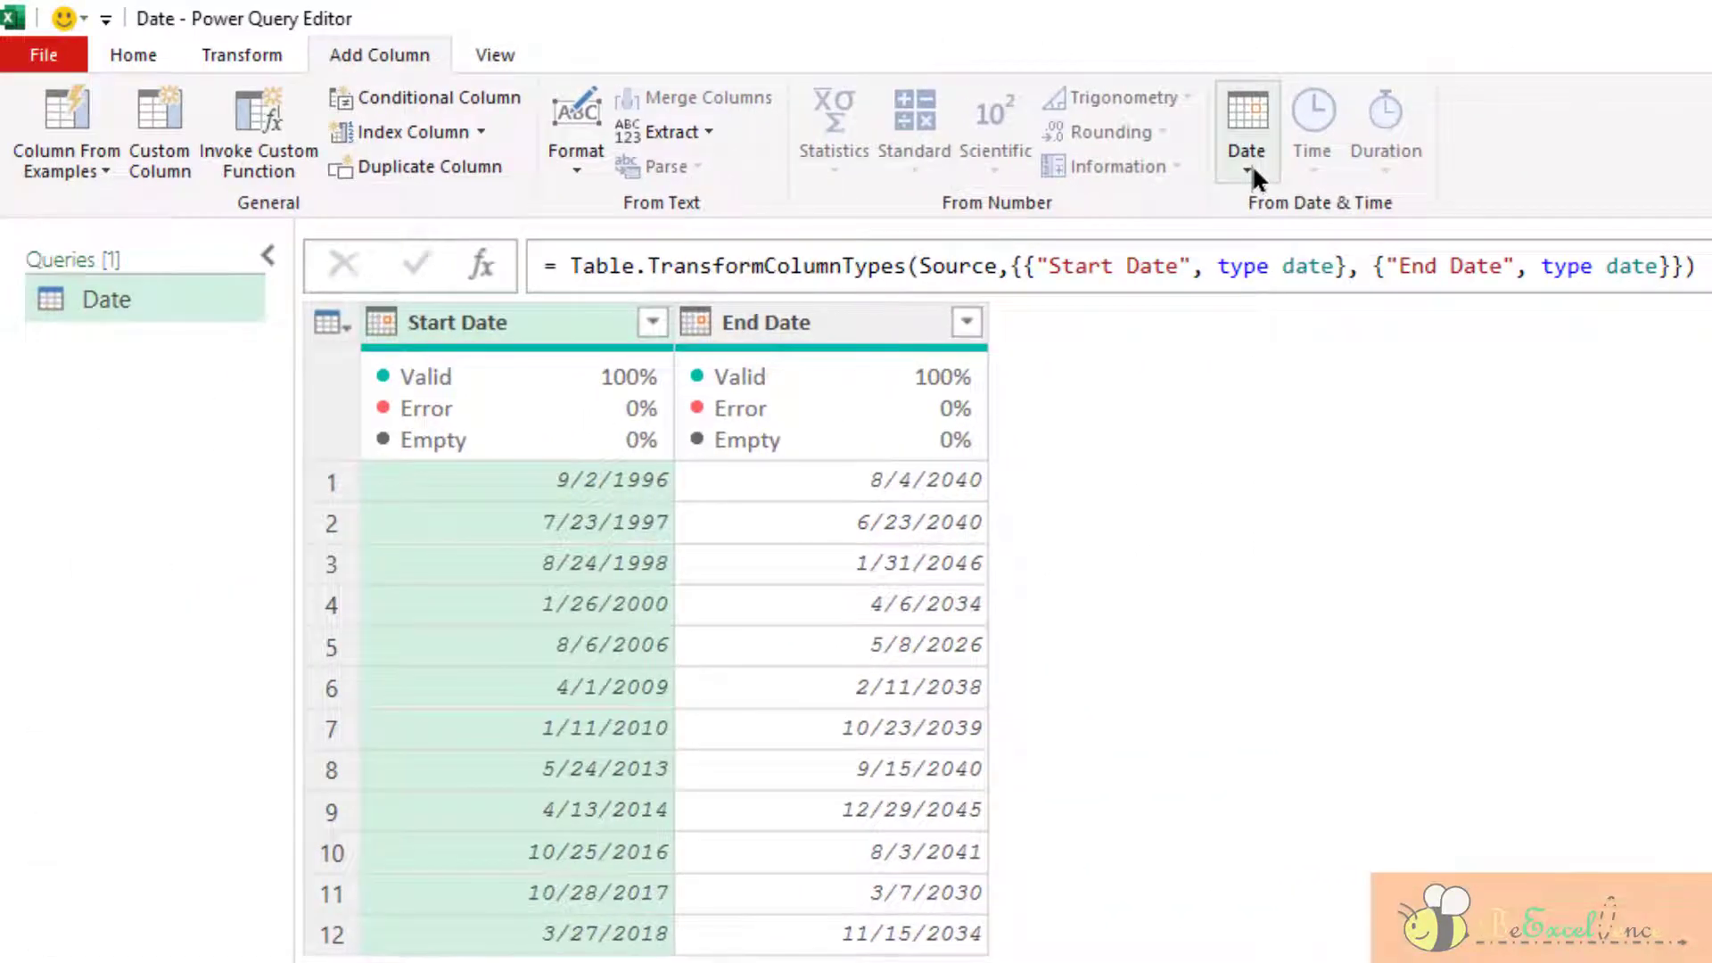
{"action": "left_click", "coordinate": [1250, 169]}
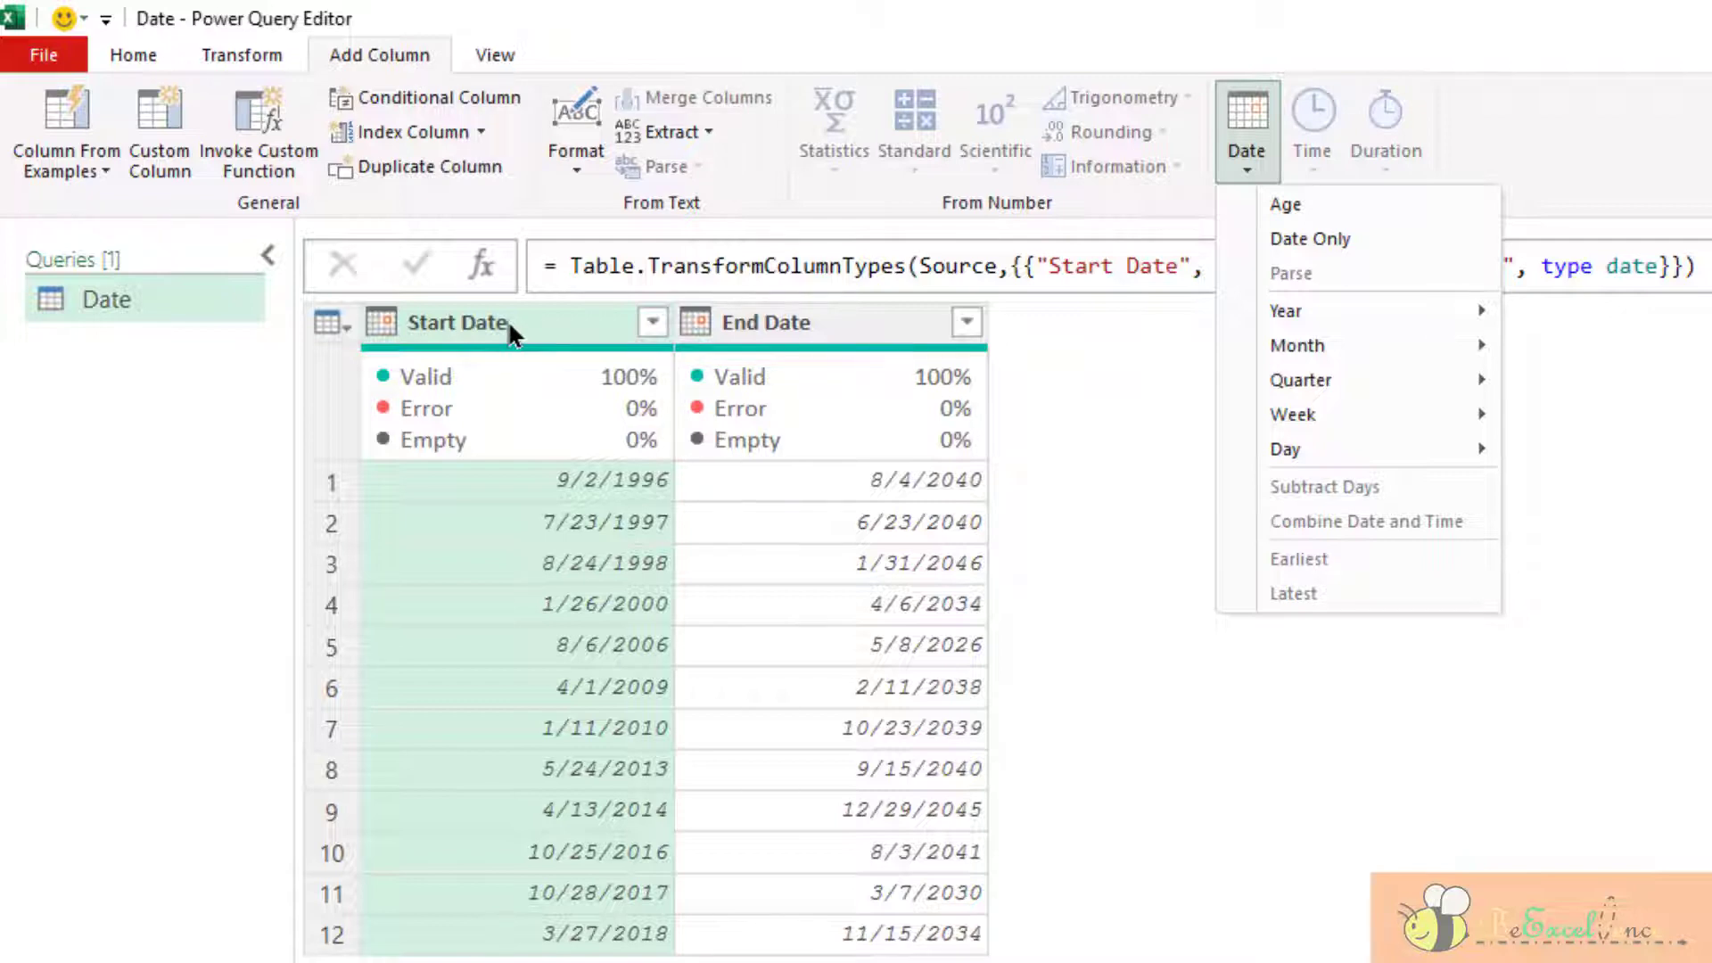
{"action": "key", "text": "Escape"}
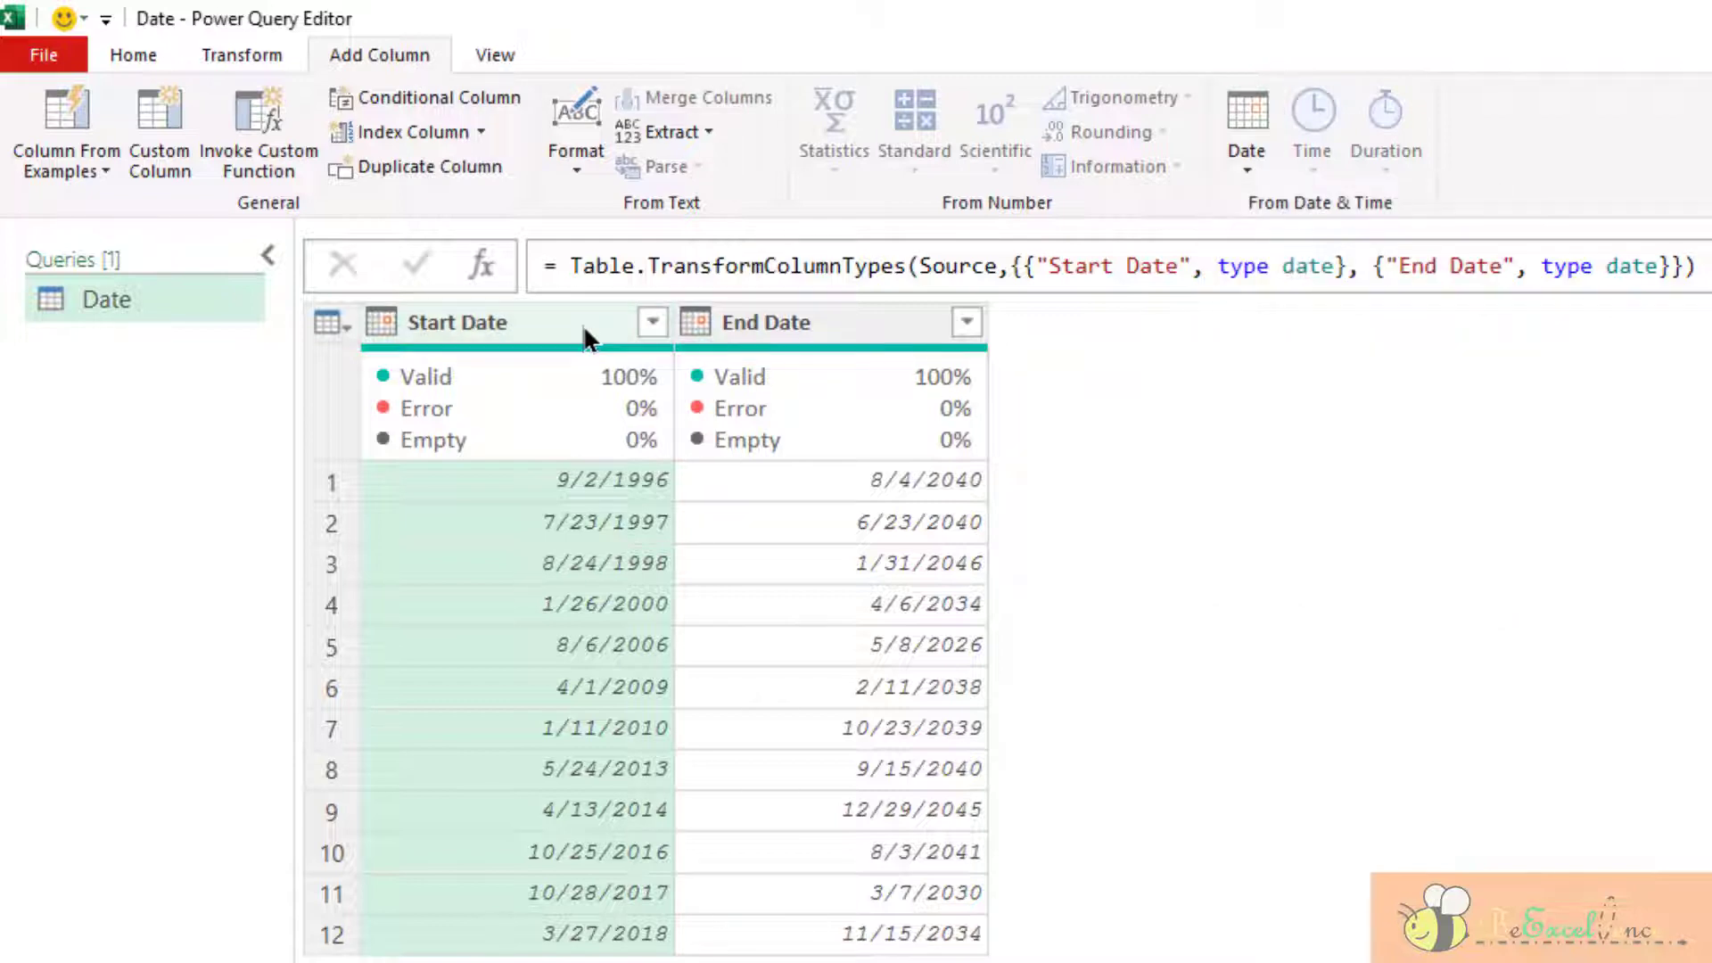
{"action": "left_click", "coordinate": [260, 58]}
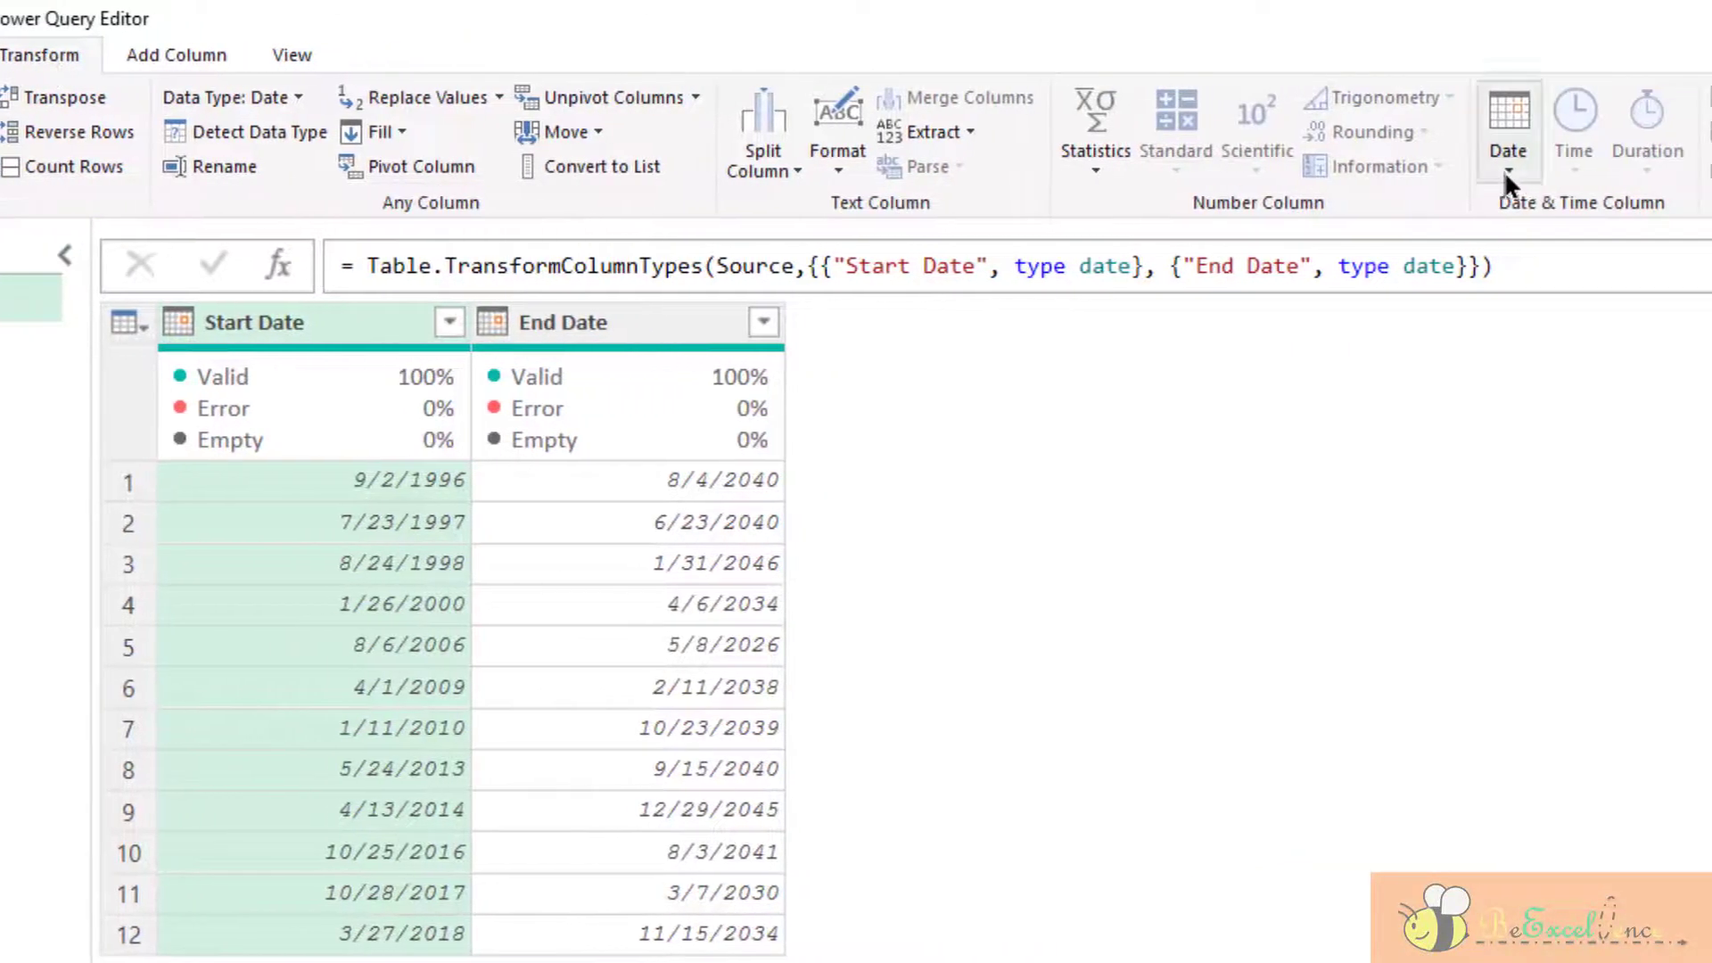
{"action": "left_click", "coordinate": [1503, 169]}
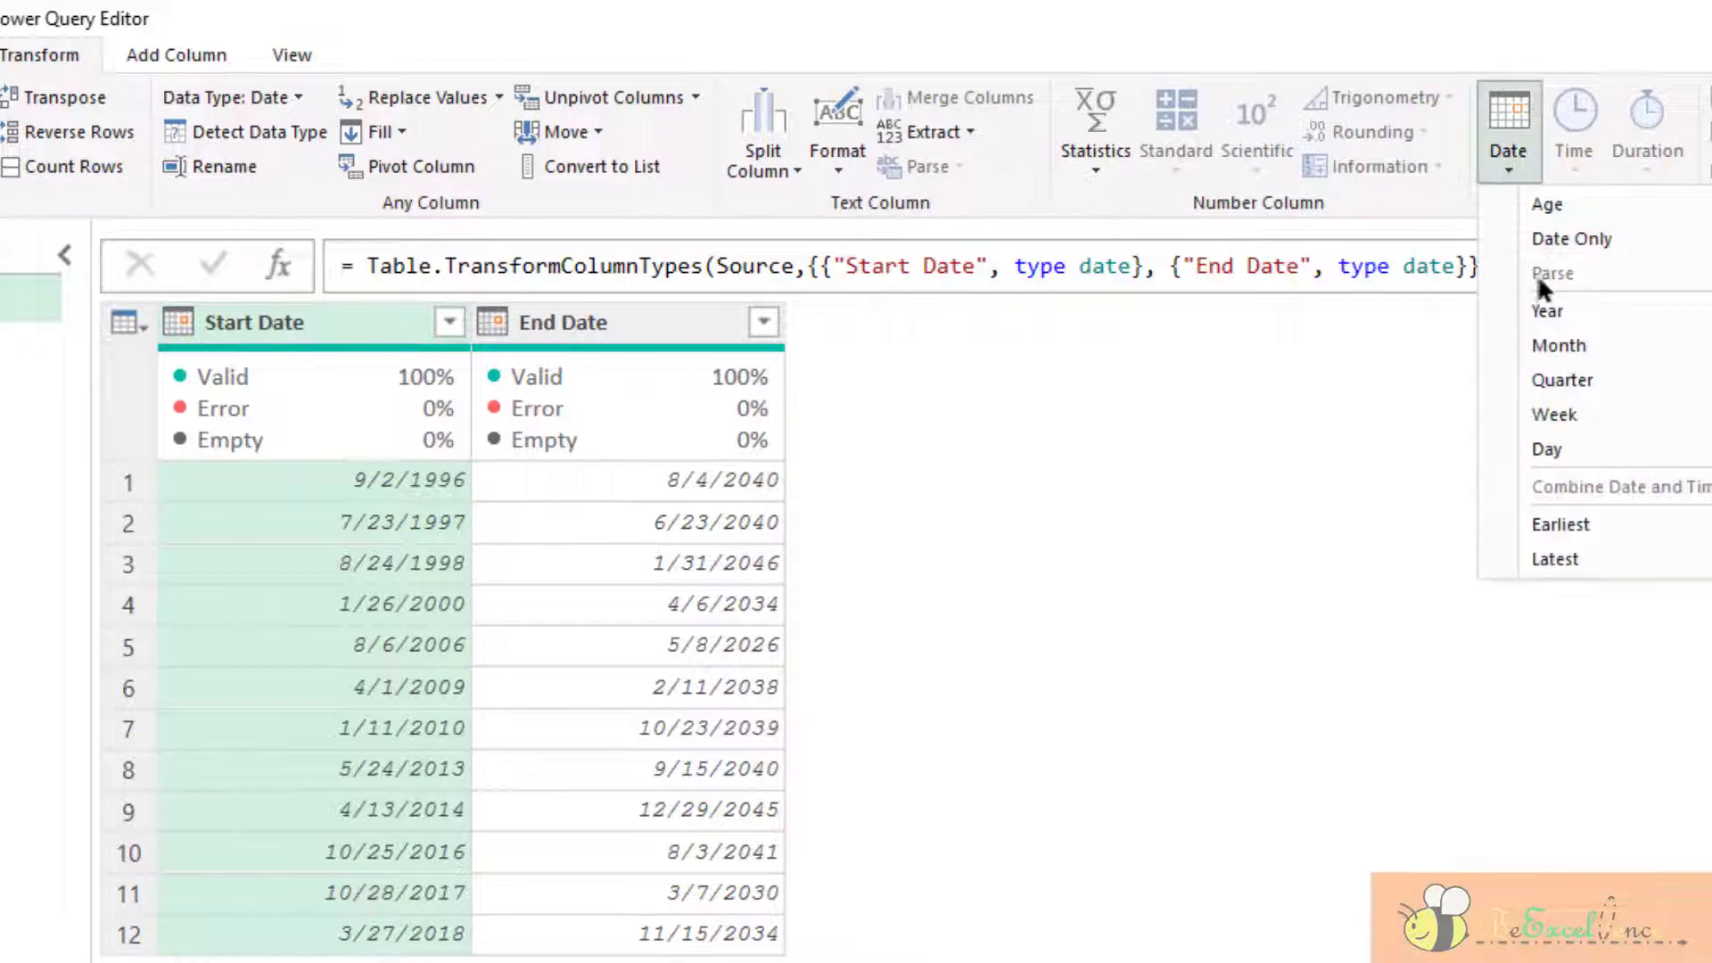
{"action": "left_click", "coordinate": [1642, 531]}
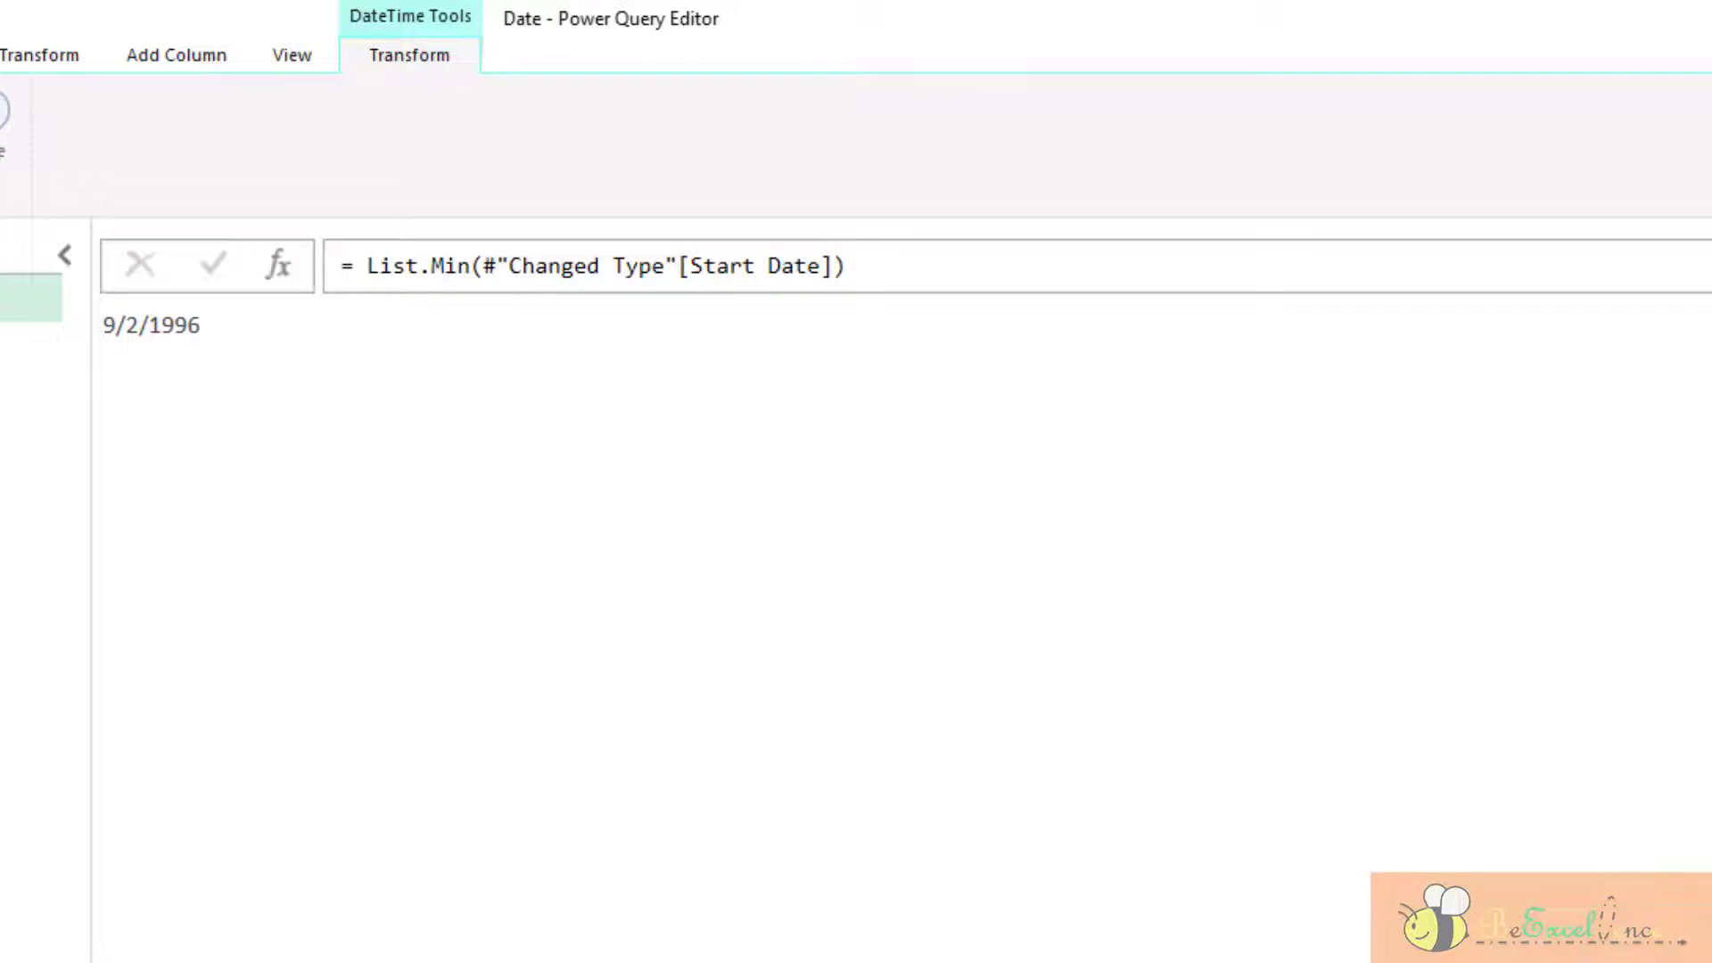
{"action": "key", "text": "Delete"}
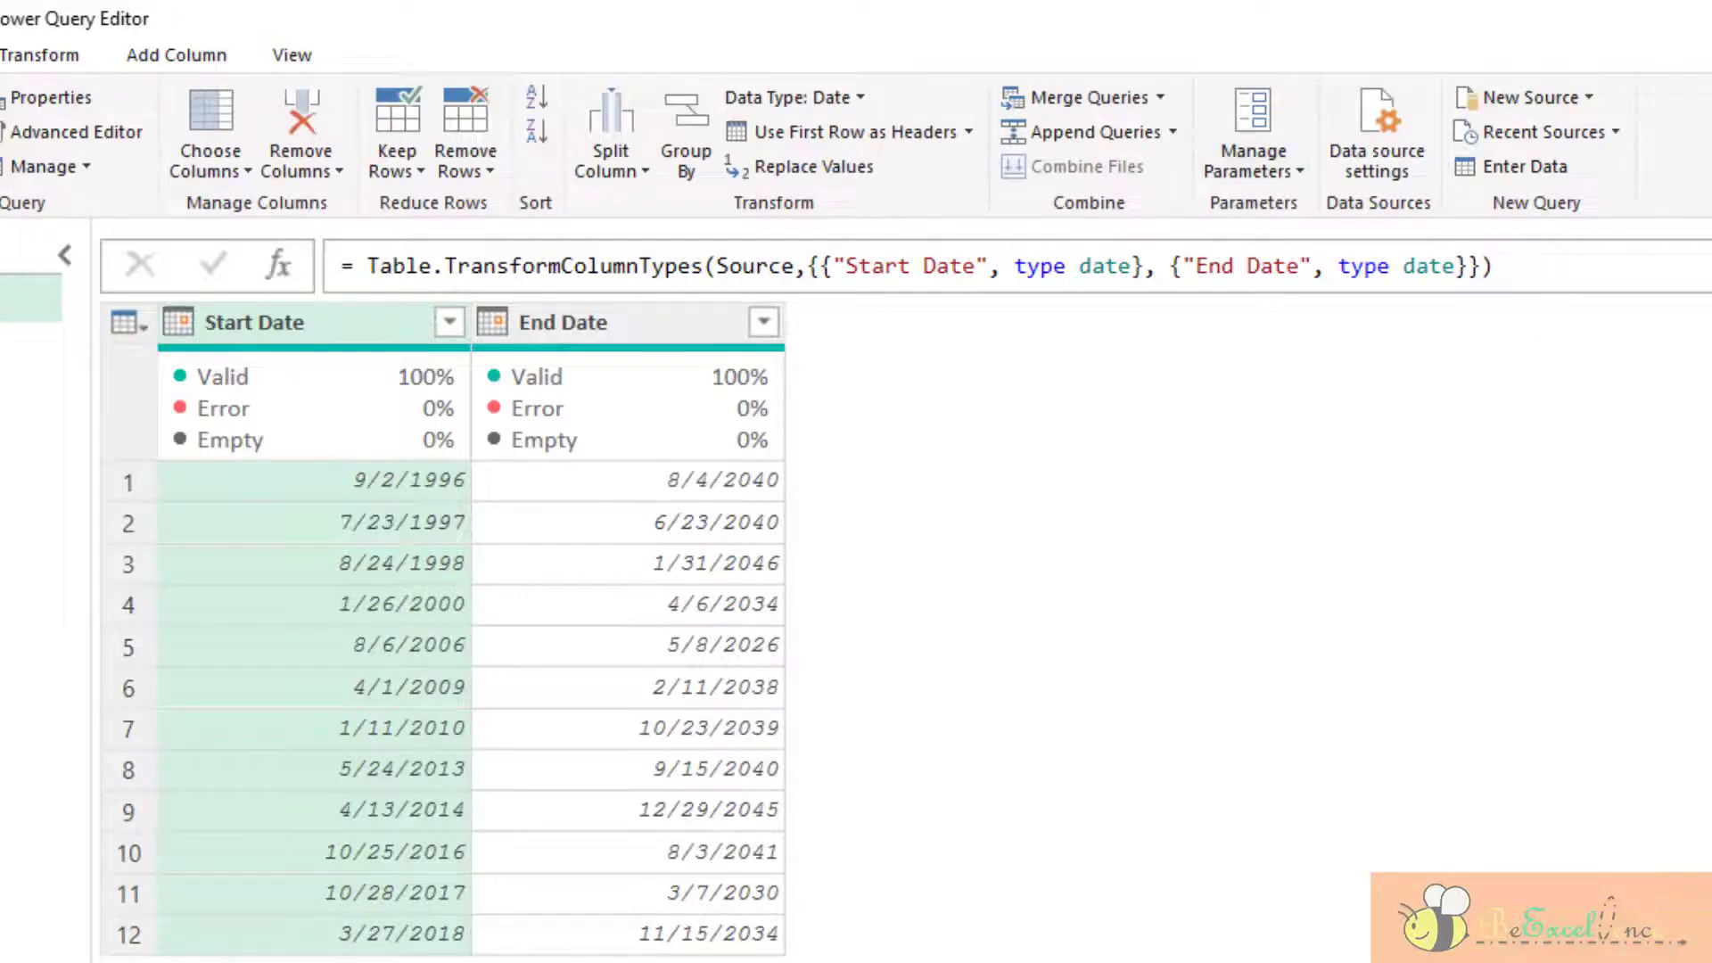
{"action": "left_click", "coordinate": [35, 59]}
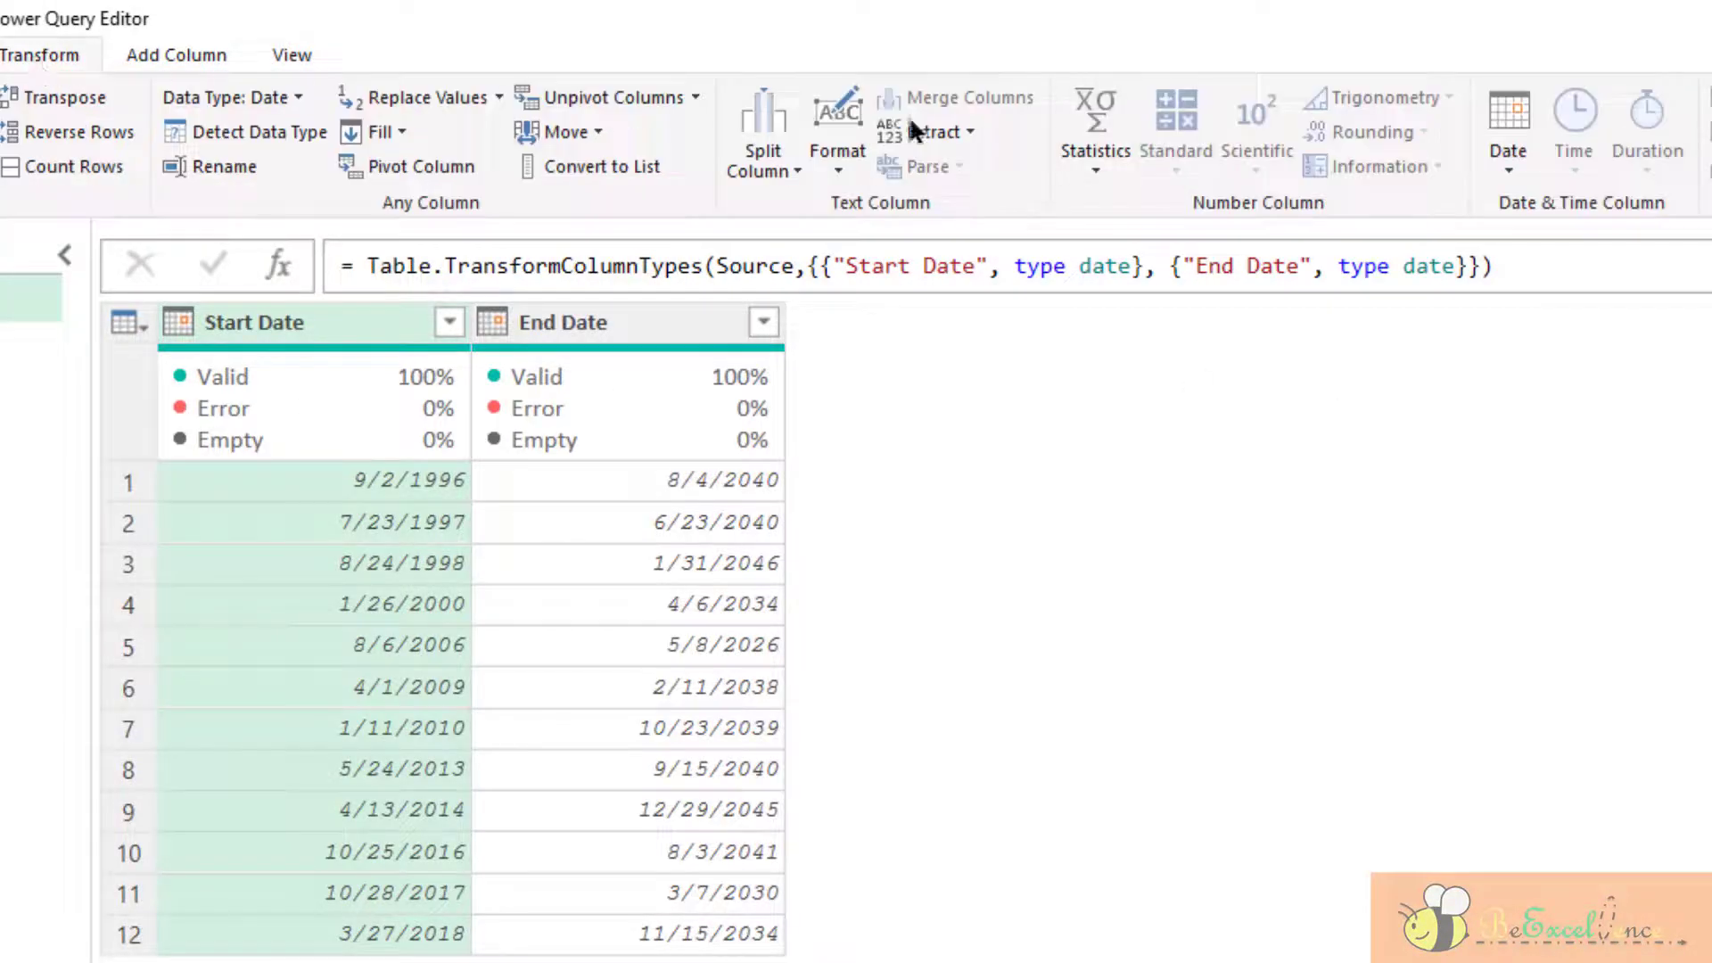
{"action": "left_click", "coordinate": [1505, 152]}
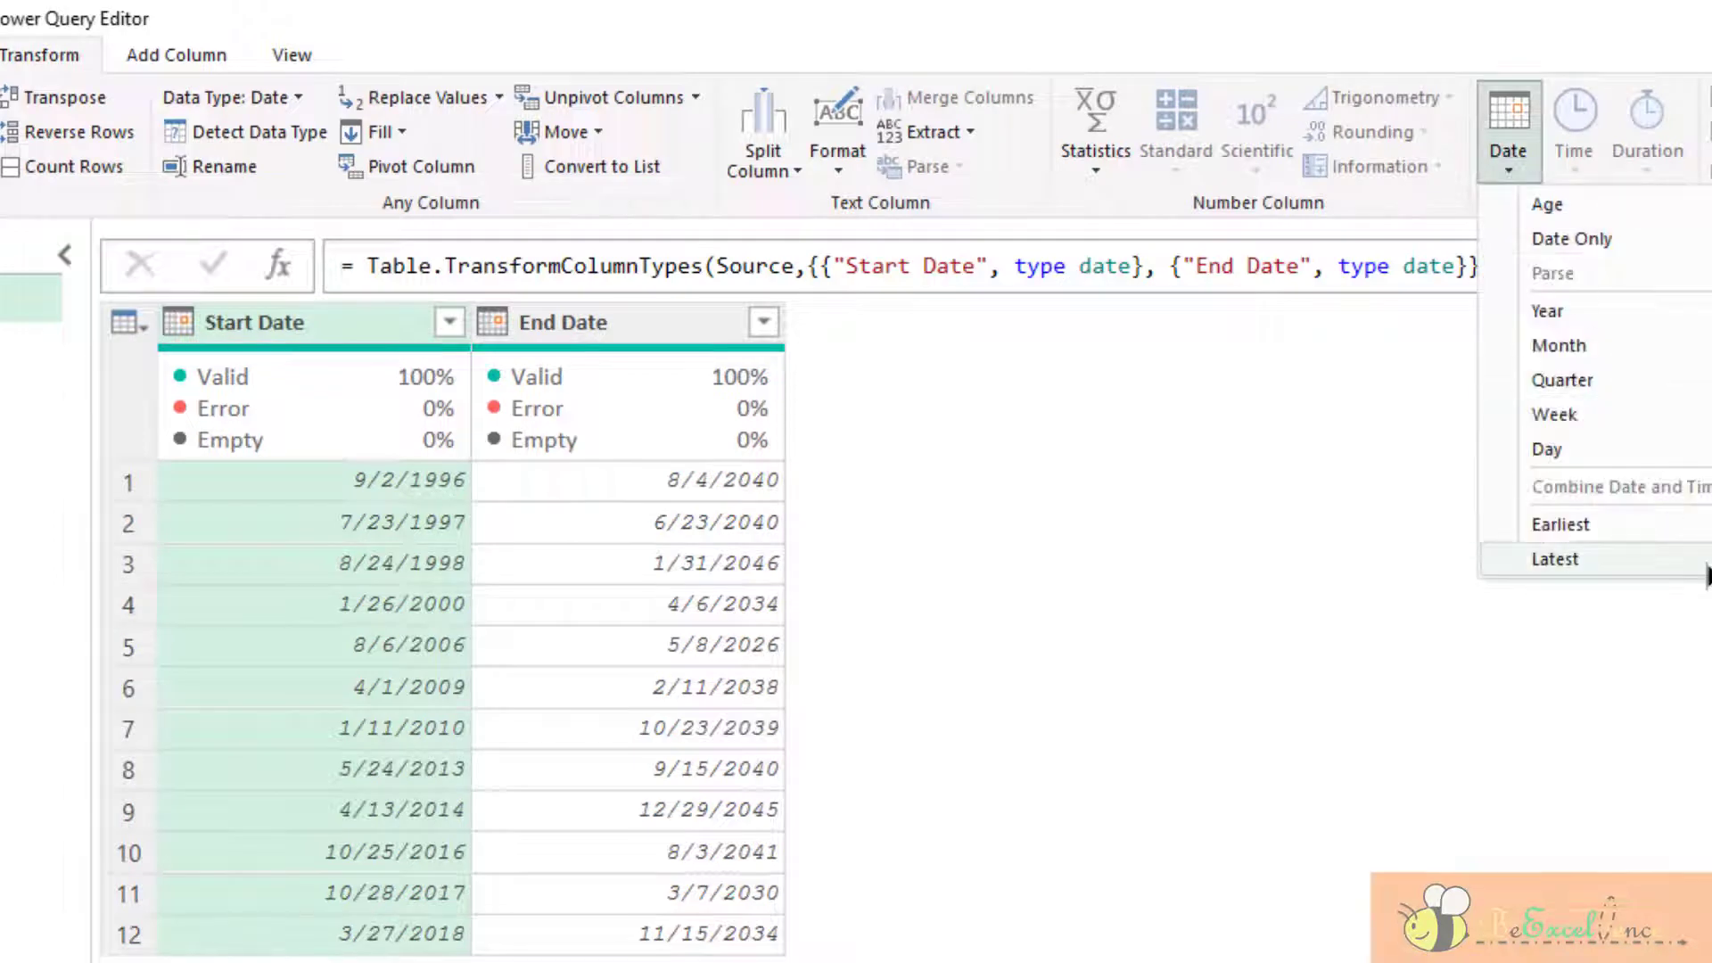
{"action": "left_click", "coordinate": [1707, 566]}
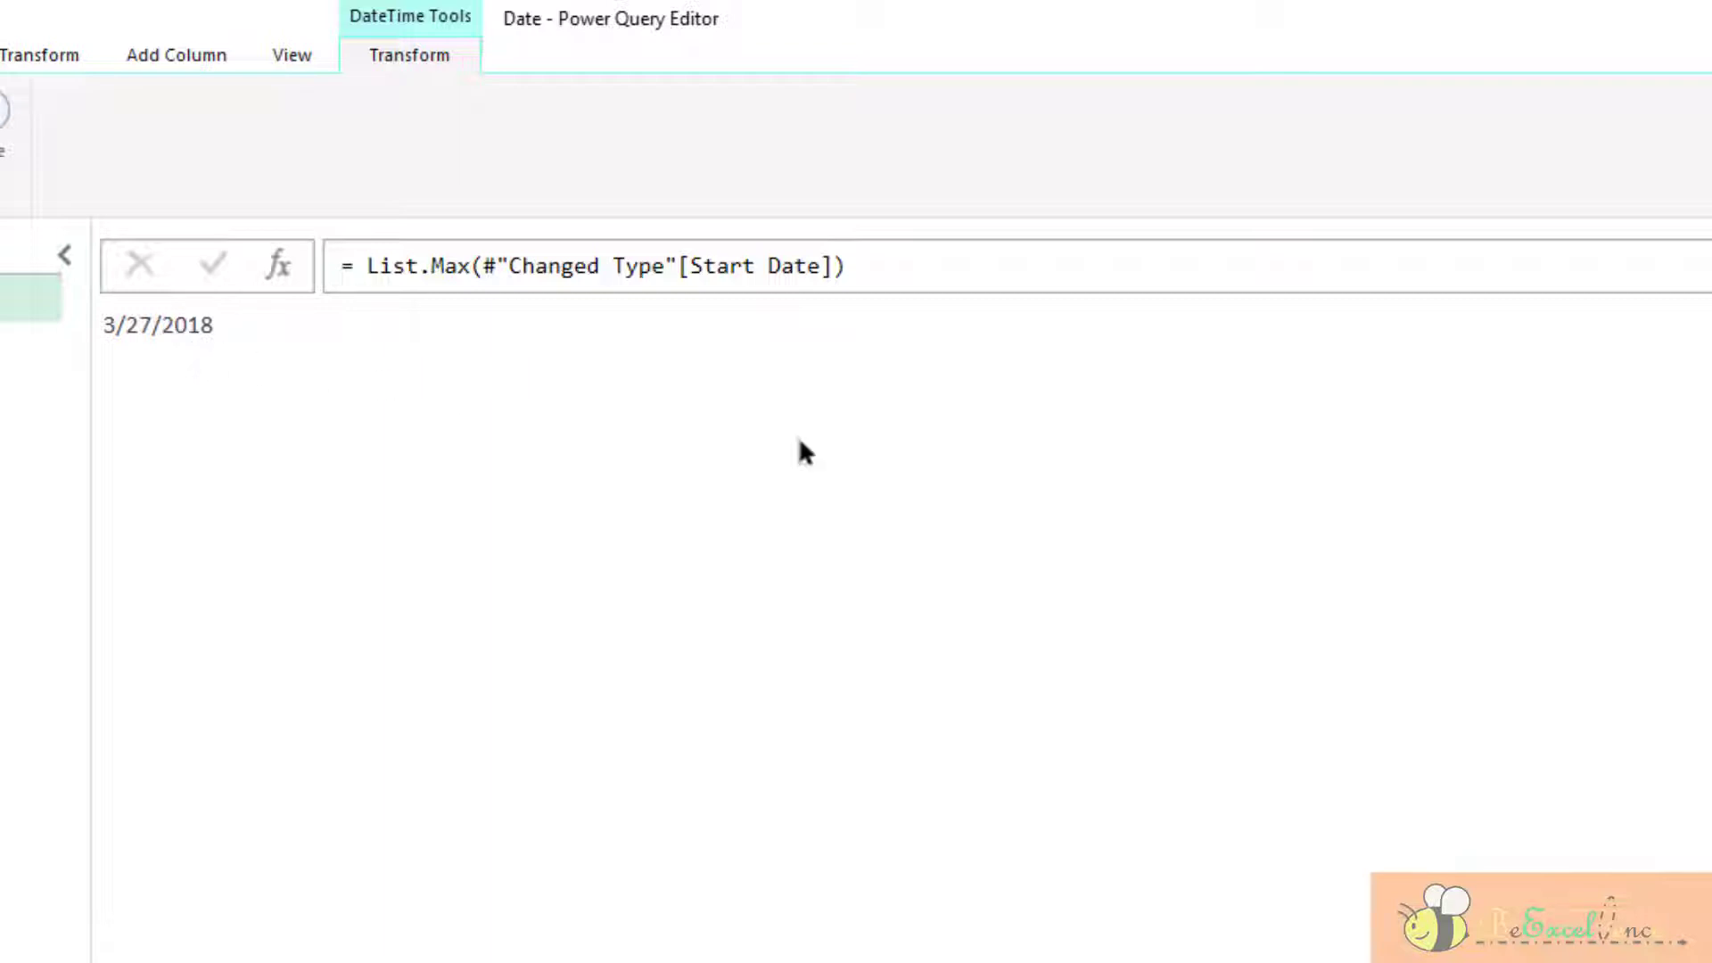
{"action": "key", "text": "Delete"}
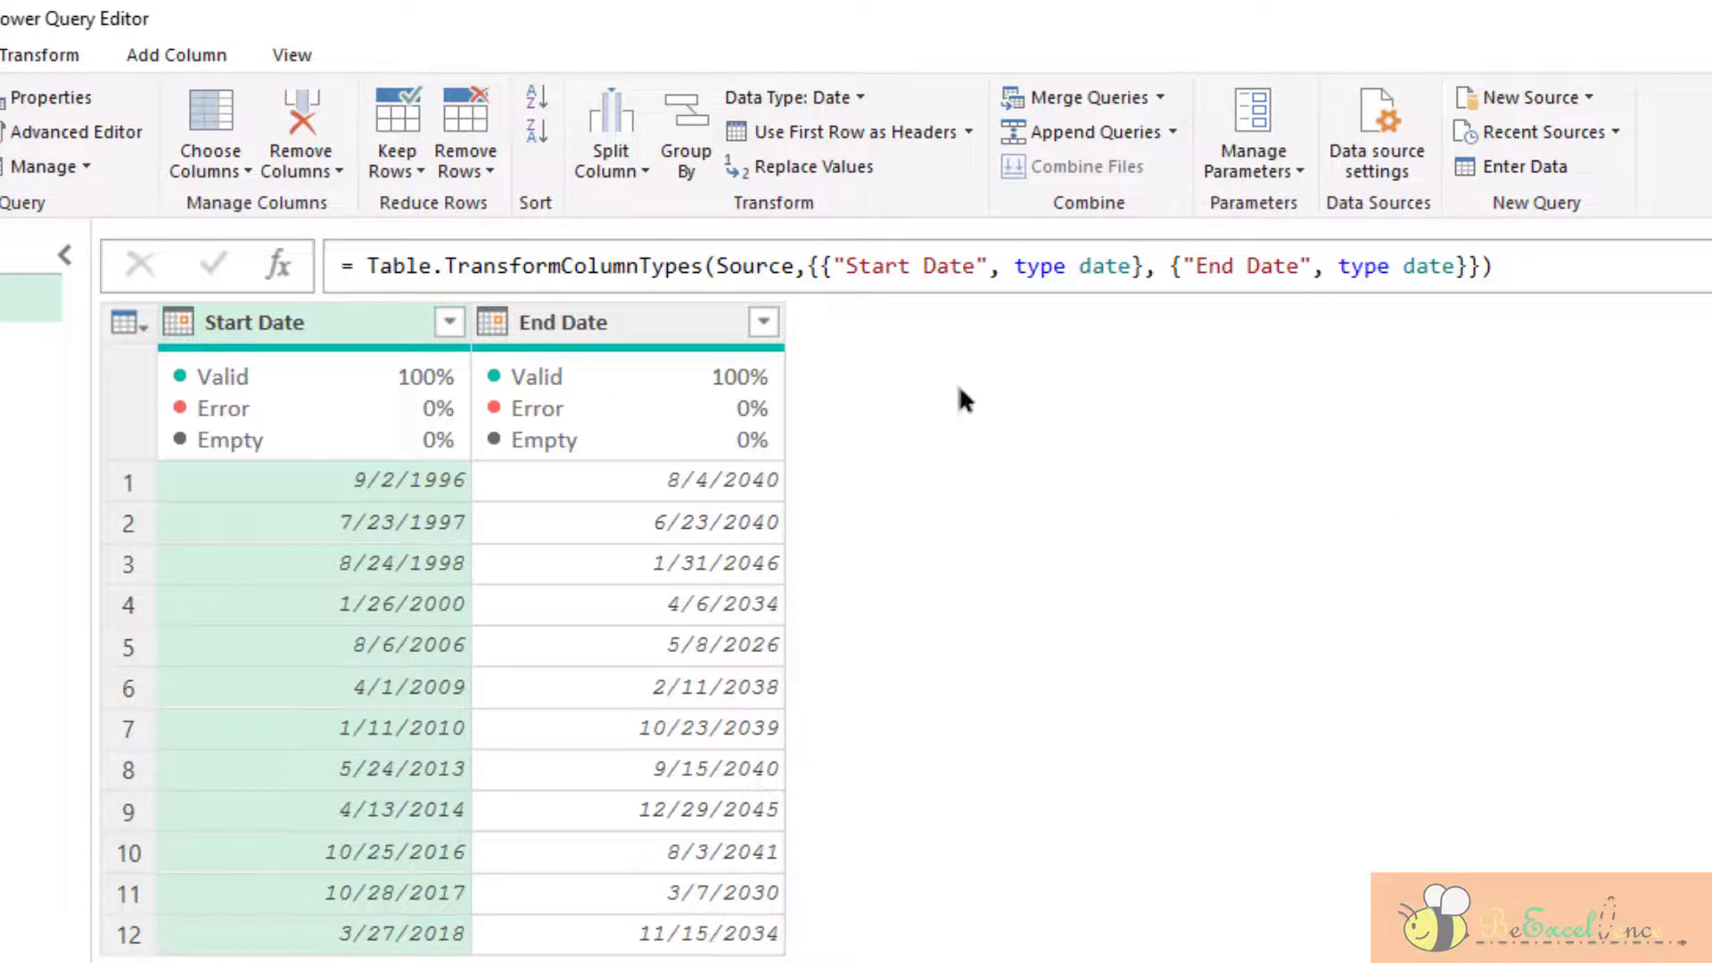
Add an Earliest column giving the earlier of Start Date and End Date for each row
{"action": "left_click", "coordinate": [656, 325]}
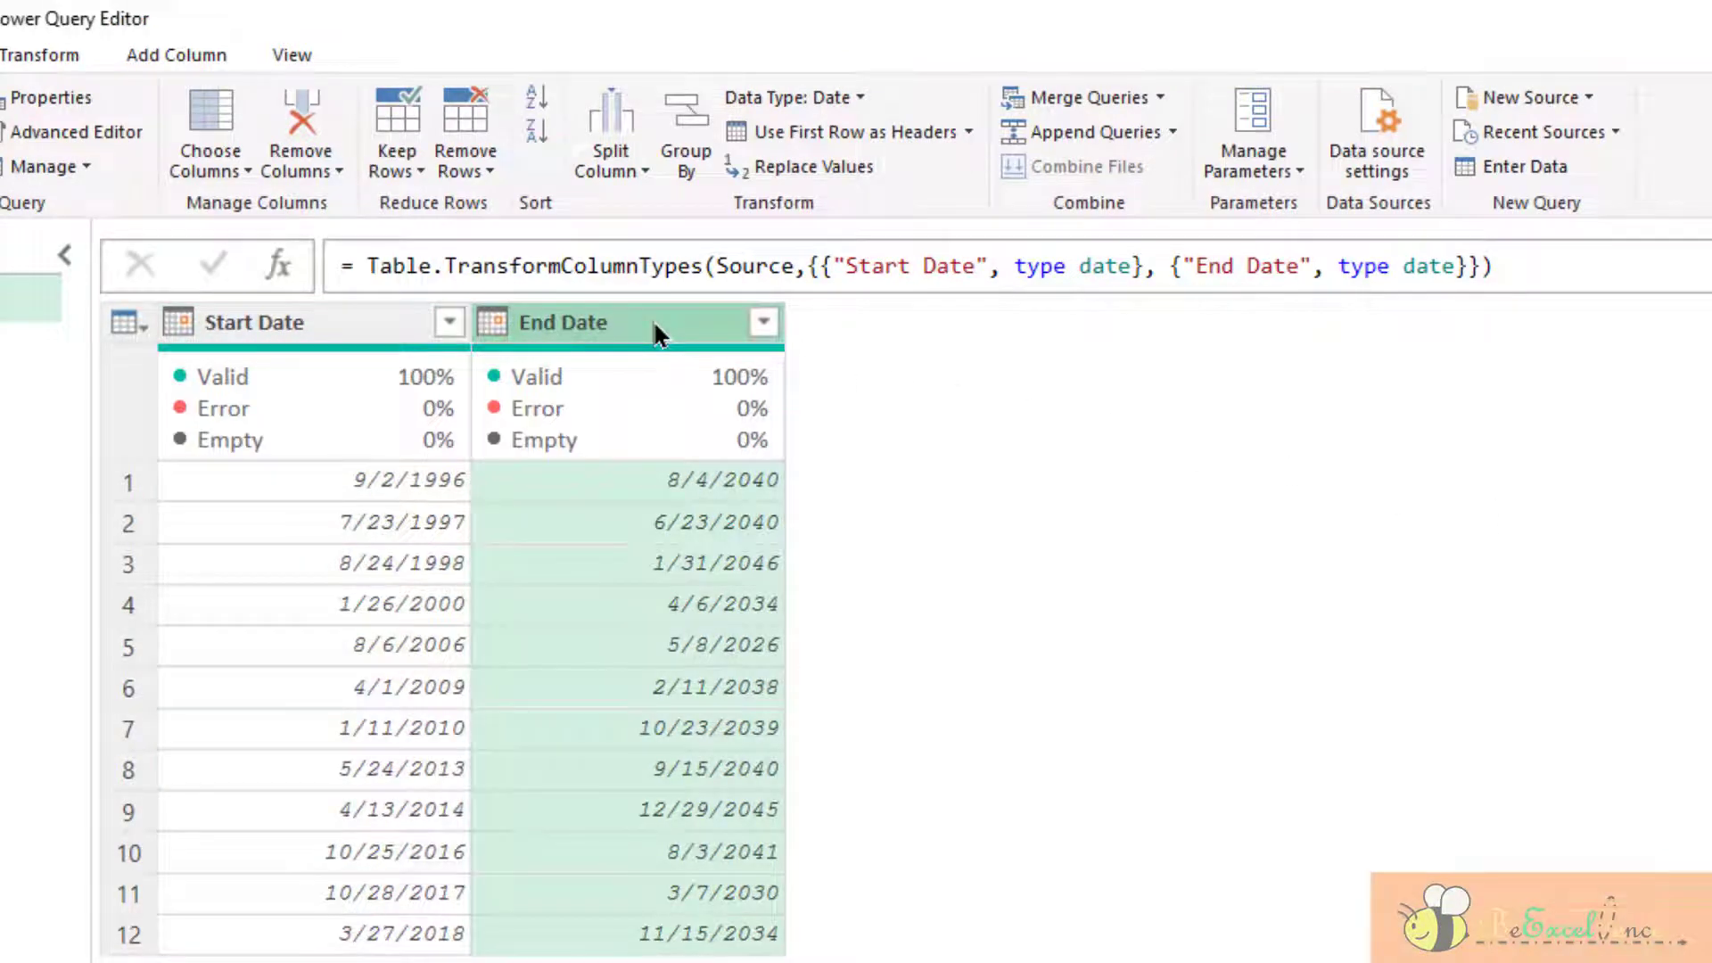
{"action": "left_click", "coordinate": [258, 330]}
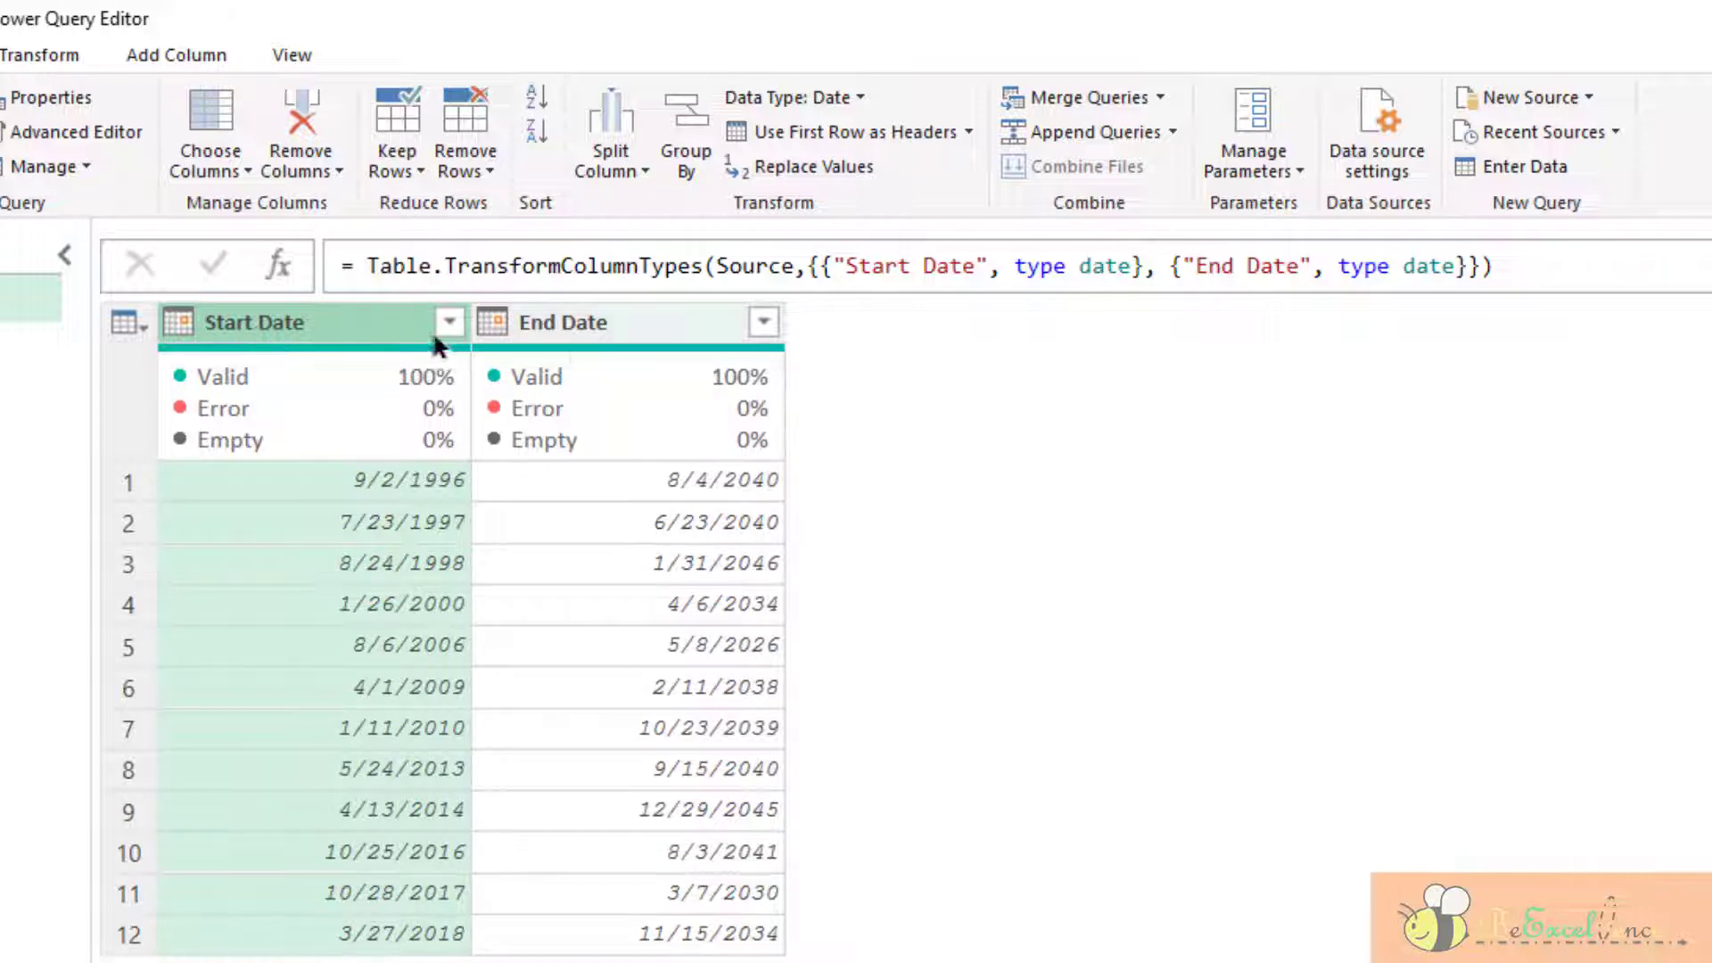
{"action": "left_click", "coordinate": [608, 330], "text": "ctrl"}
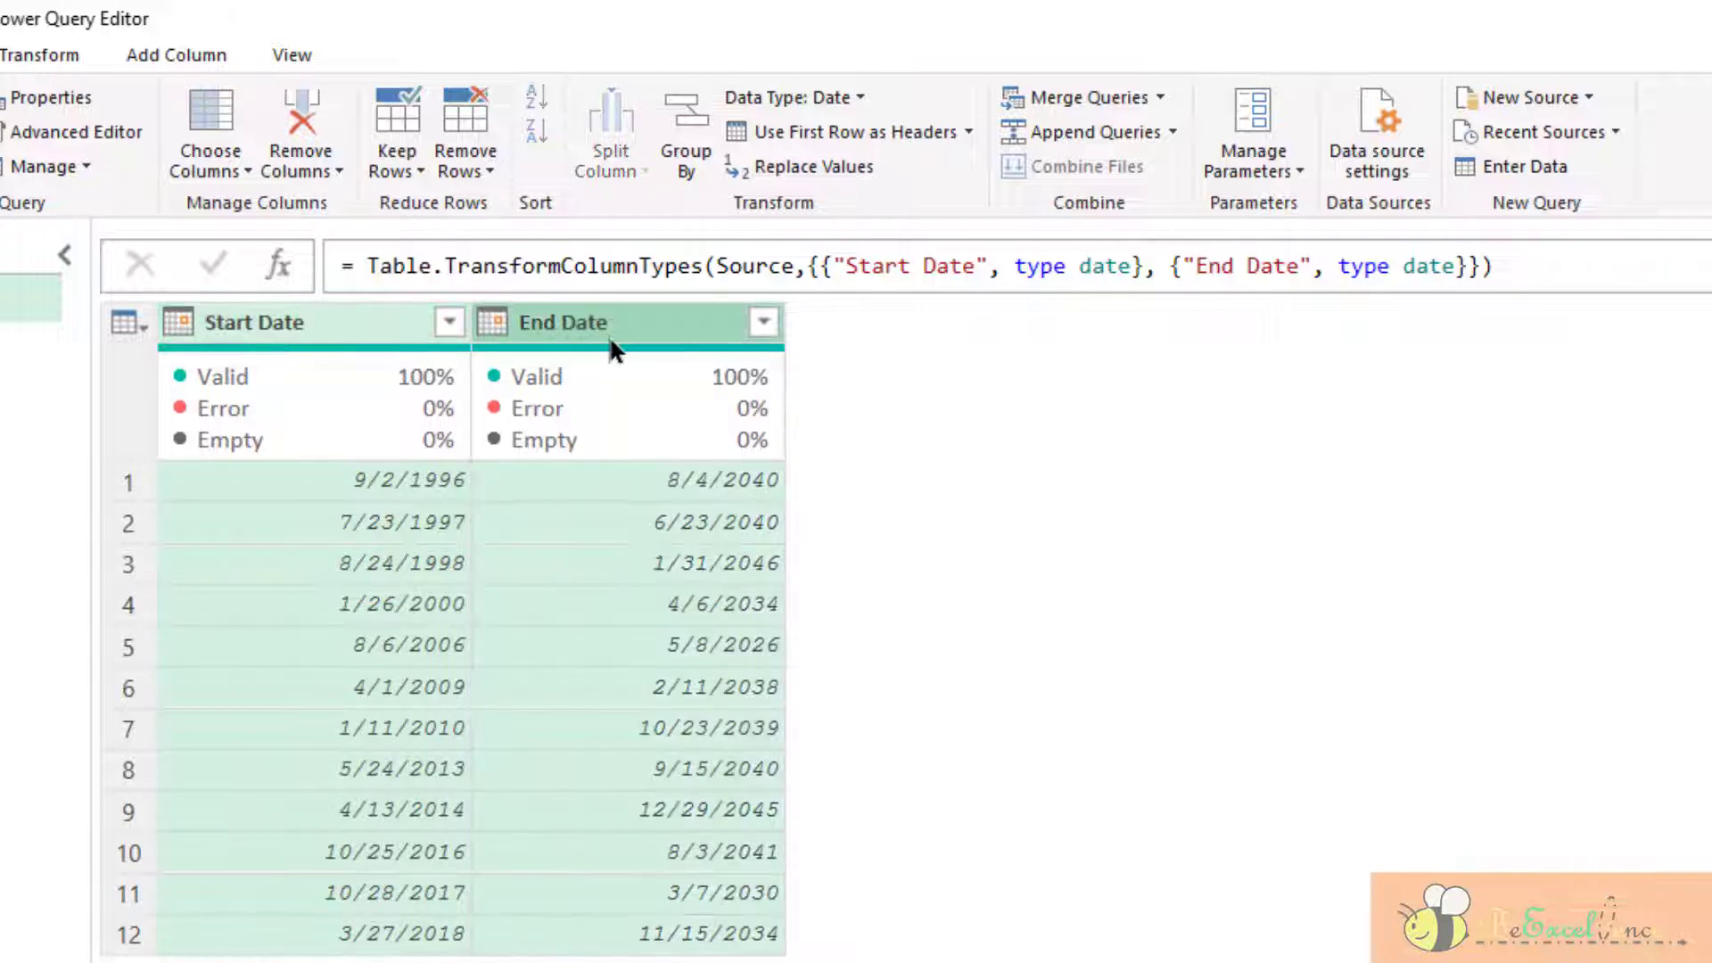
{"action": "left_click", "coordinate": [164, 58]}
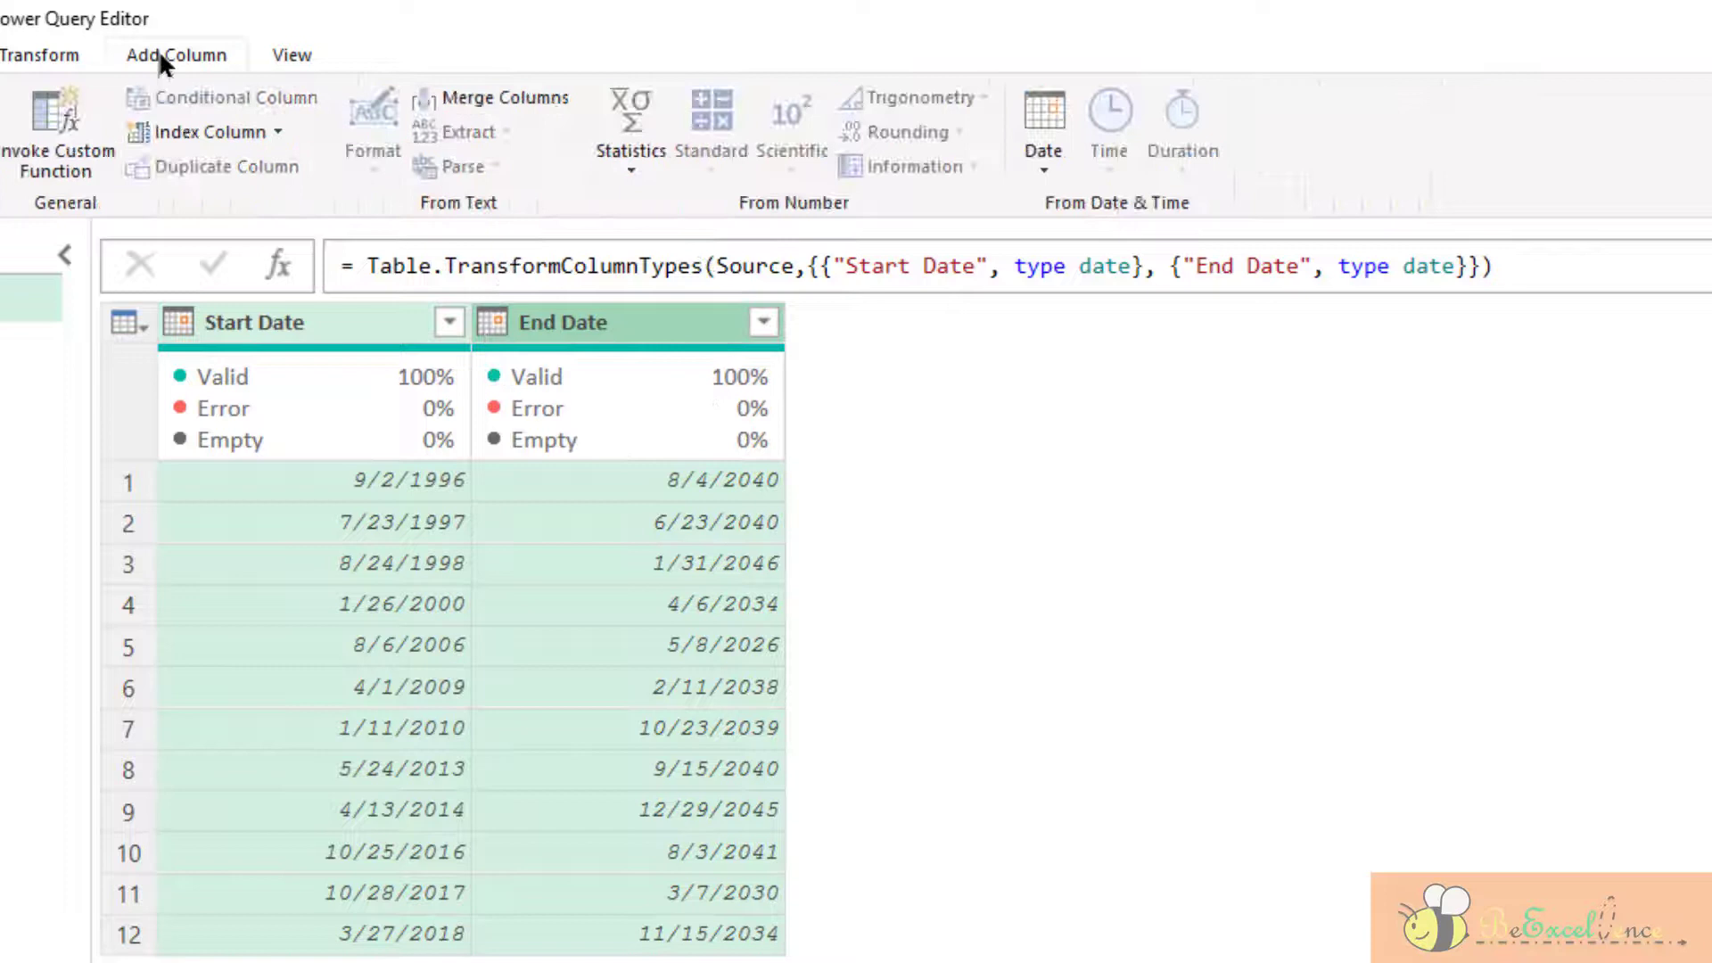
{"action": "left_click", "coordinate": [1045, 166]}
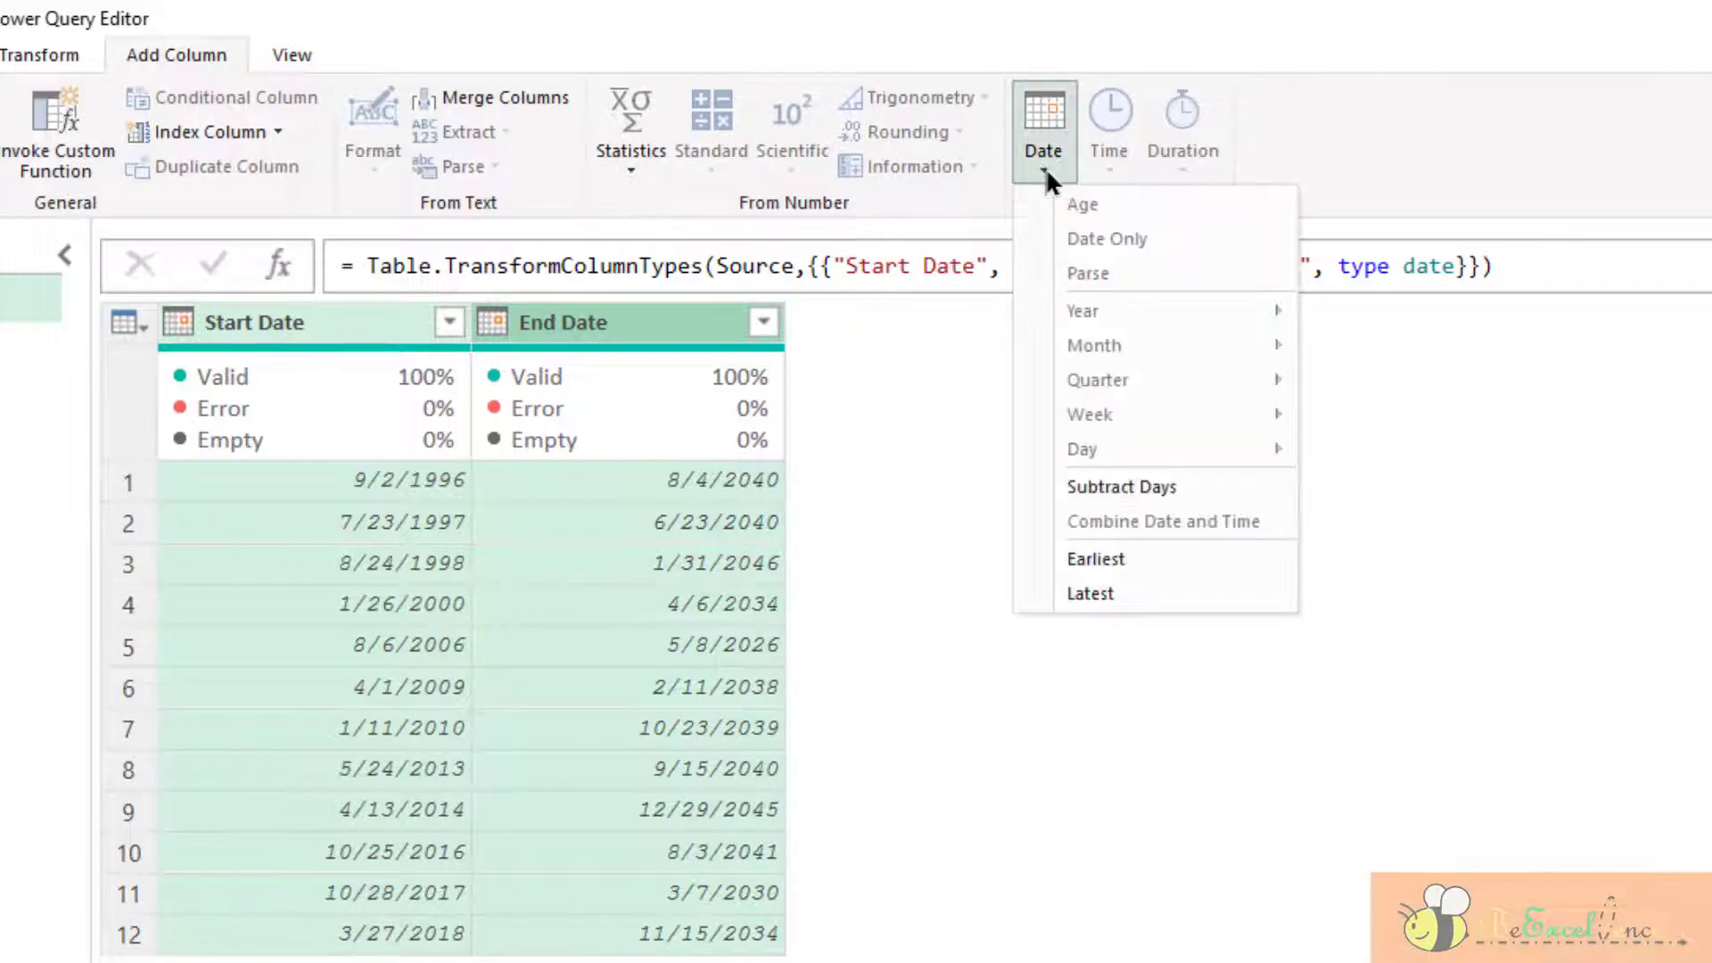
{"action": "left_click", "coordinate": [1222, 558]}
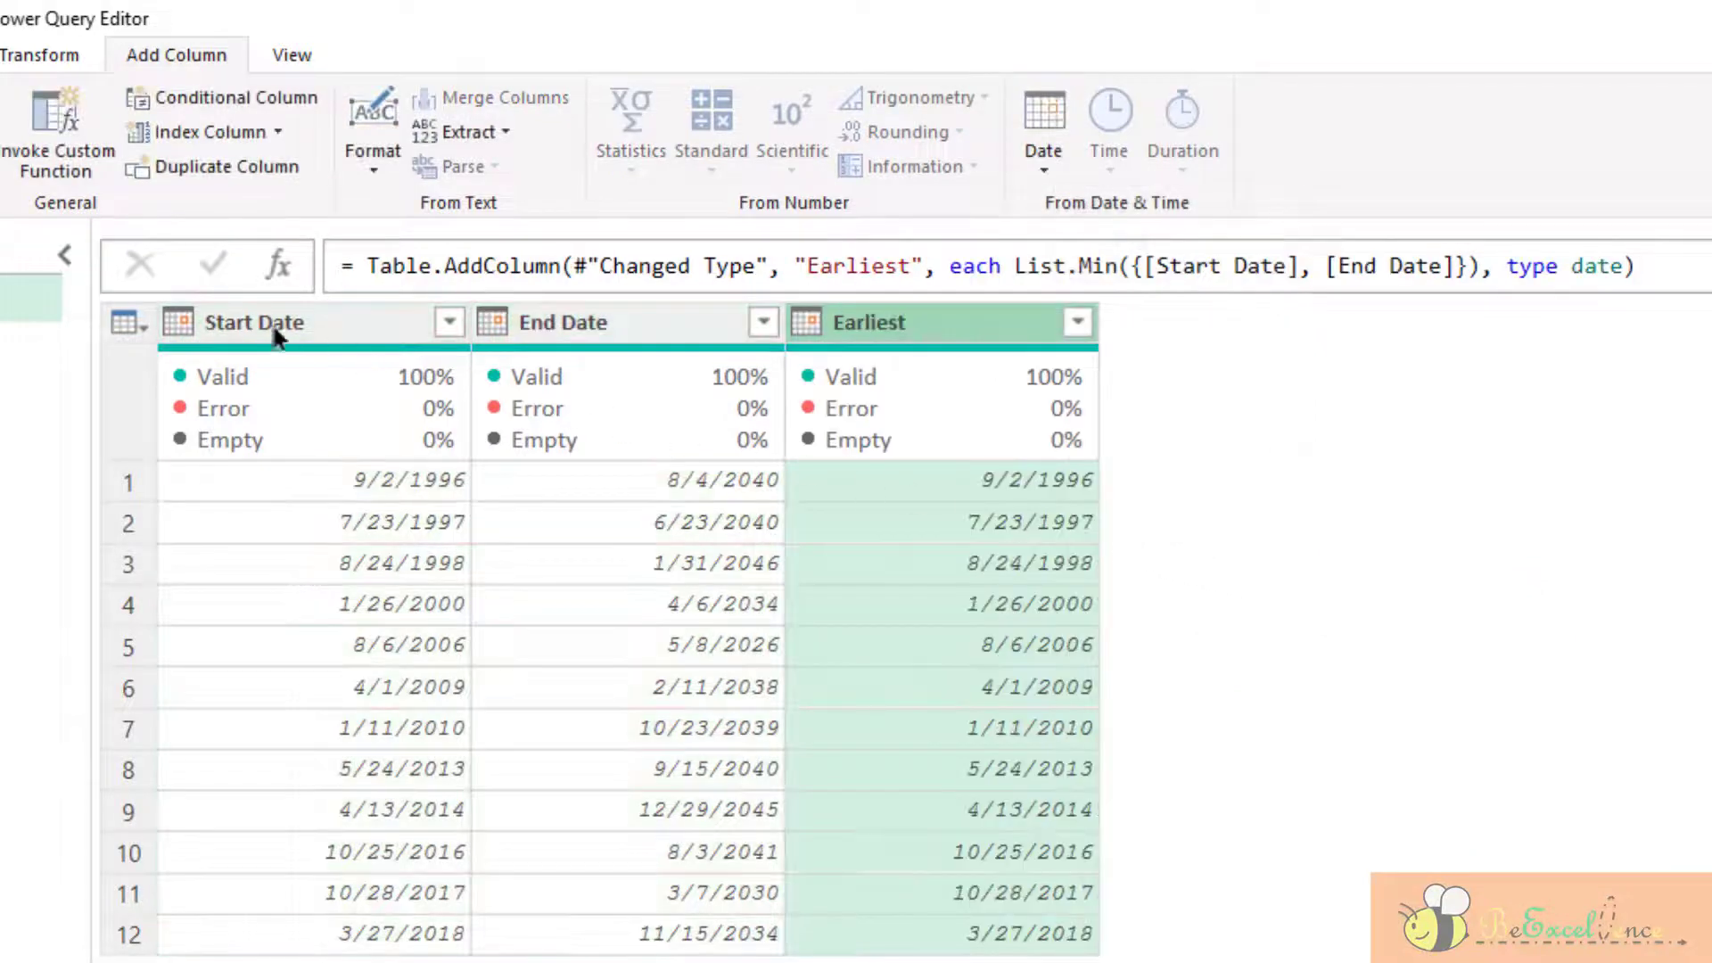
Add a Latest column giving the later of Start Date and End Date for each row
{"action": "left_click", "coordinate": [258, 326]}
{"action": "left_click", "coordinate": [613, 321], "text": "ctrl"}
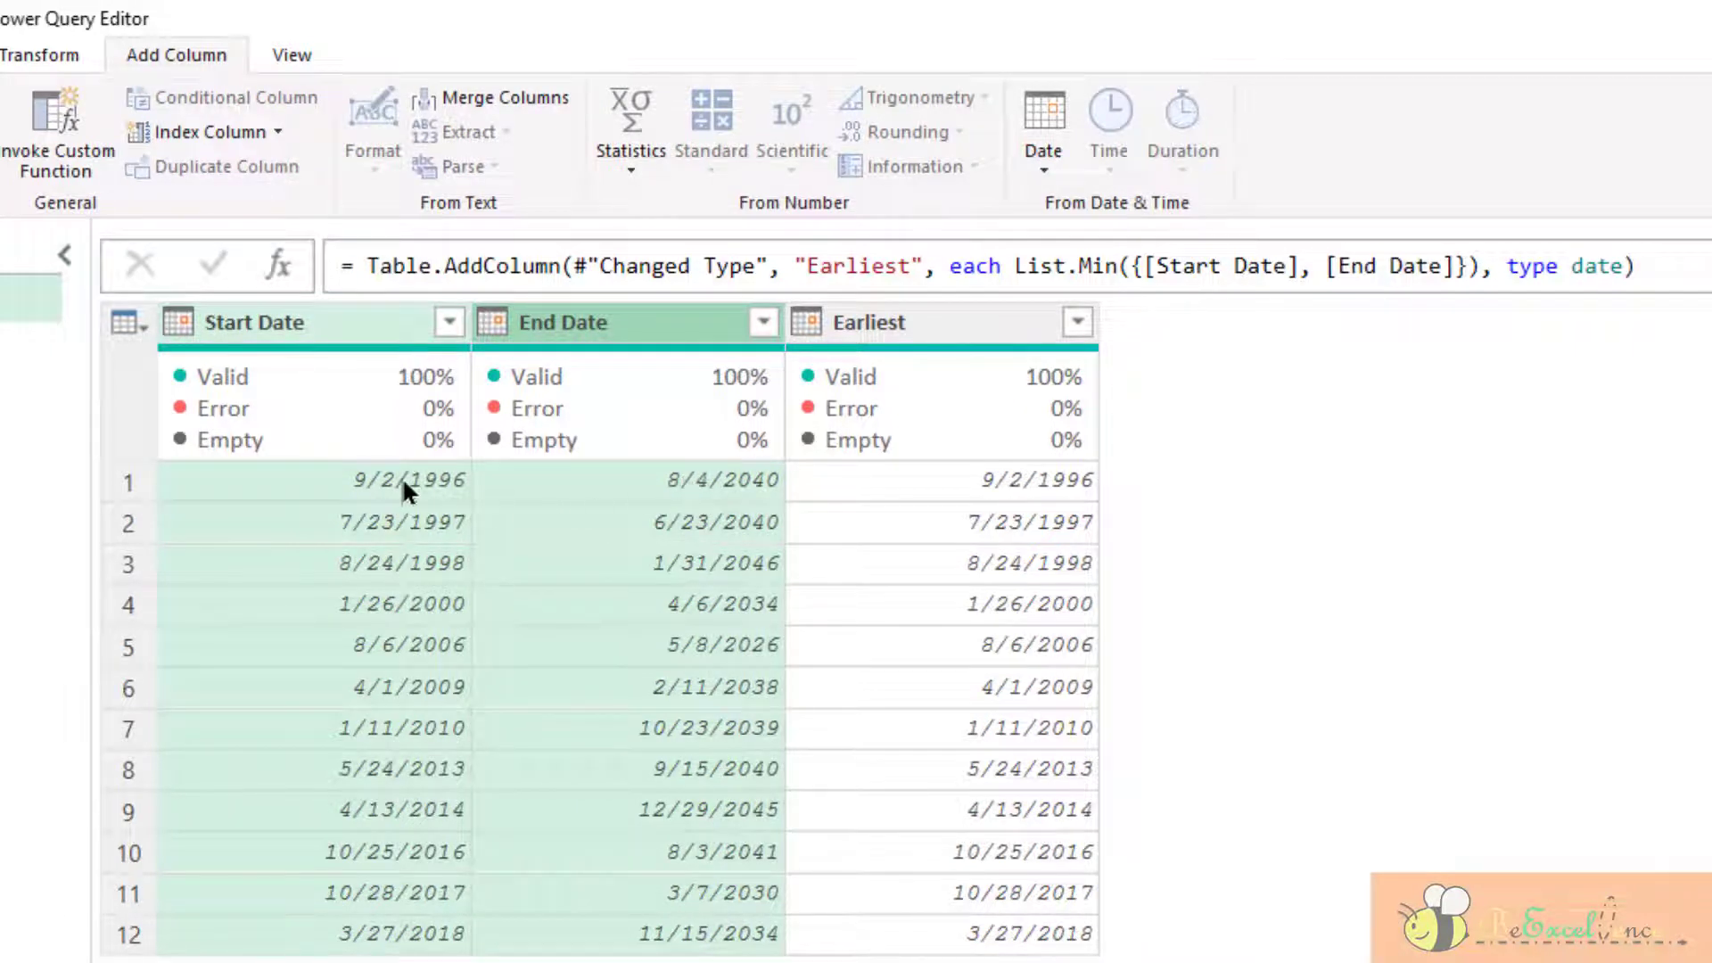
{"action": "left_click", "coordinate": [915, 313]}
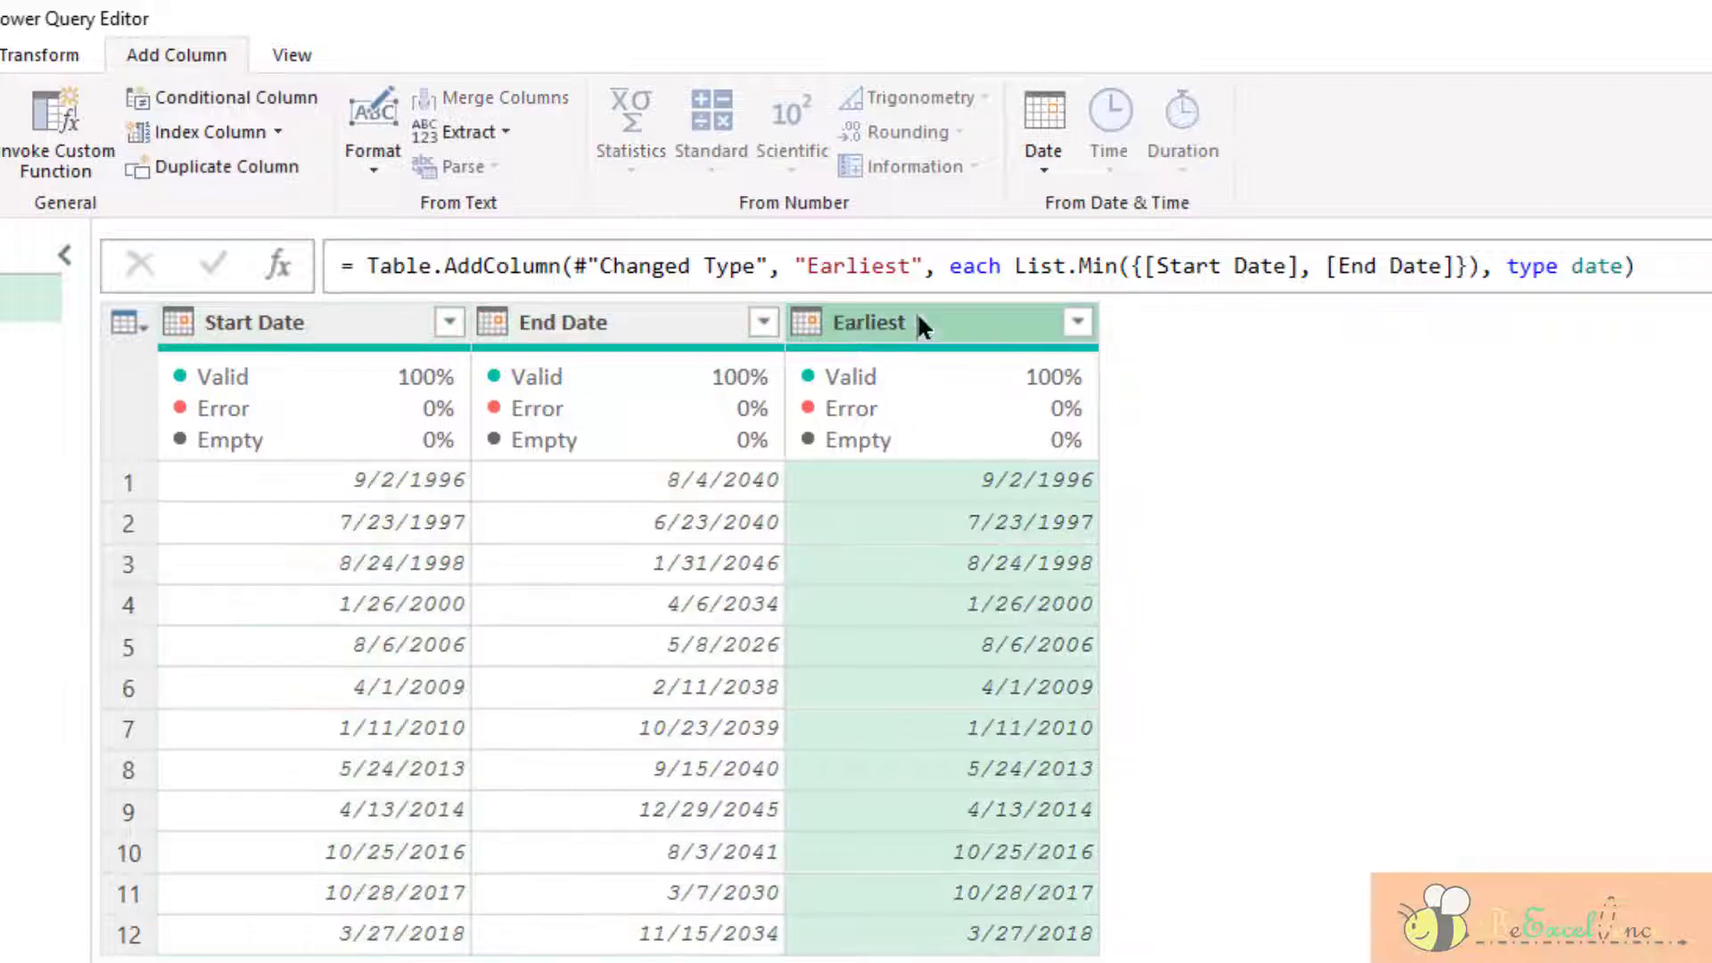
{"action": "left_click", "coordinate": [299, 337]}
{"action": "left_click", "coordinate": [661, 326], "text": "ctrl"}
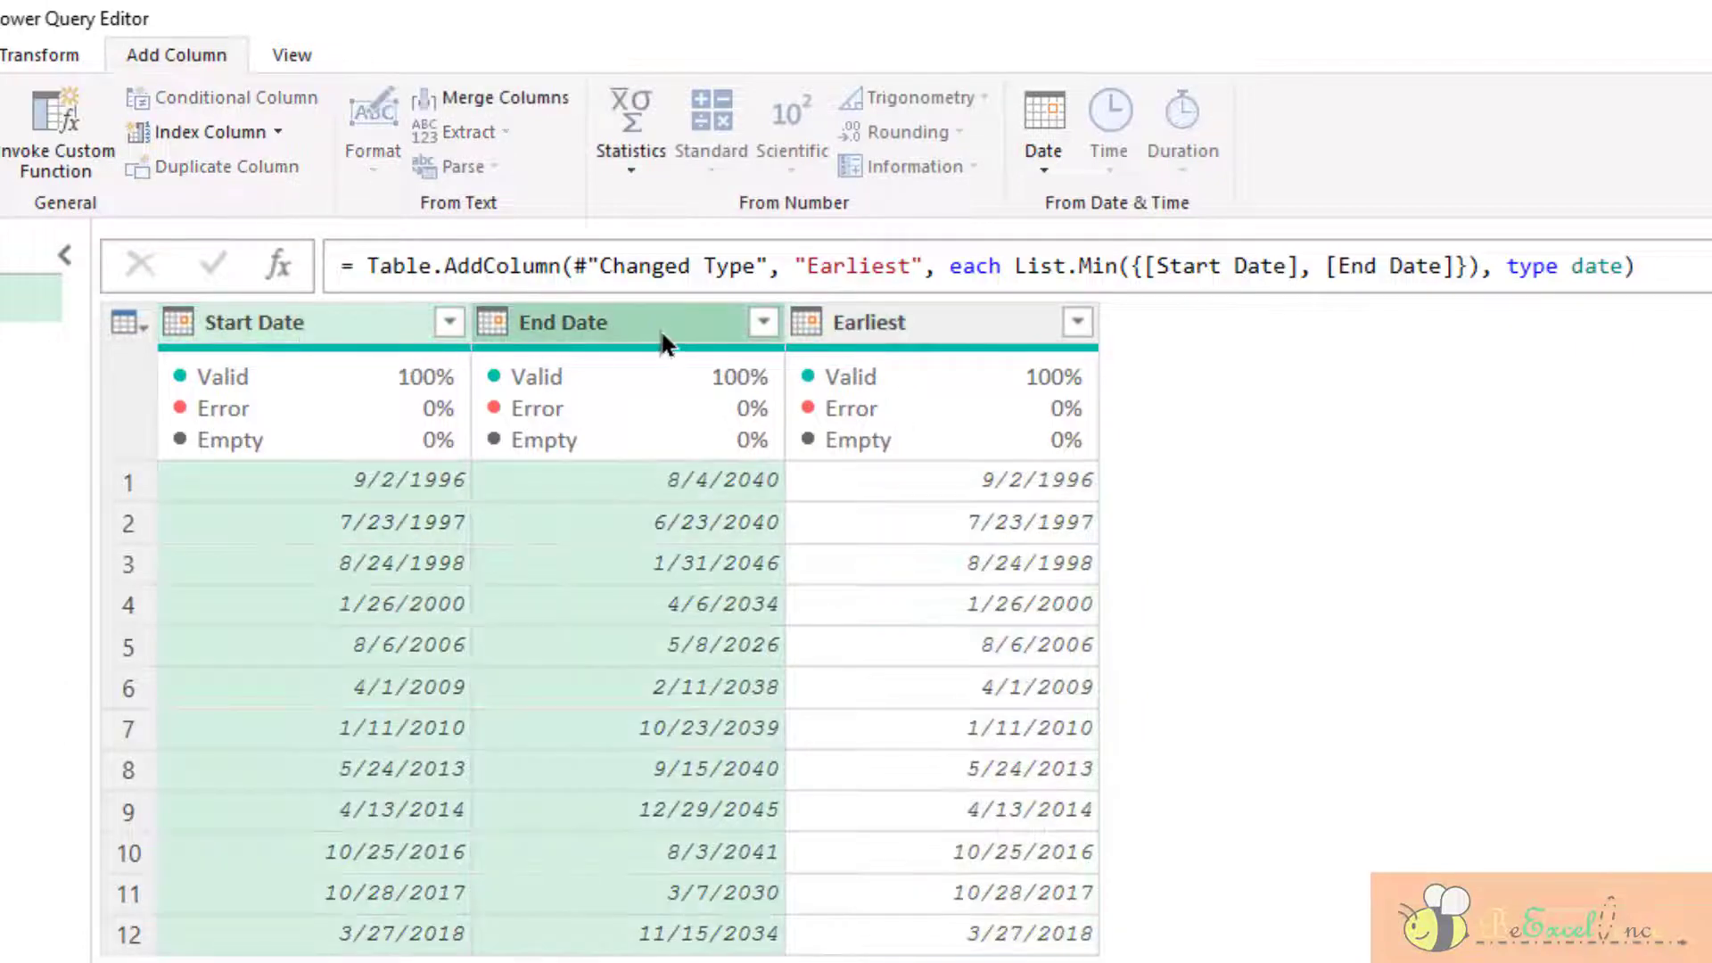
{"action": "left_click", "coordinate": [1042, 143]}
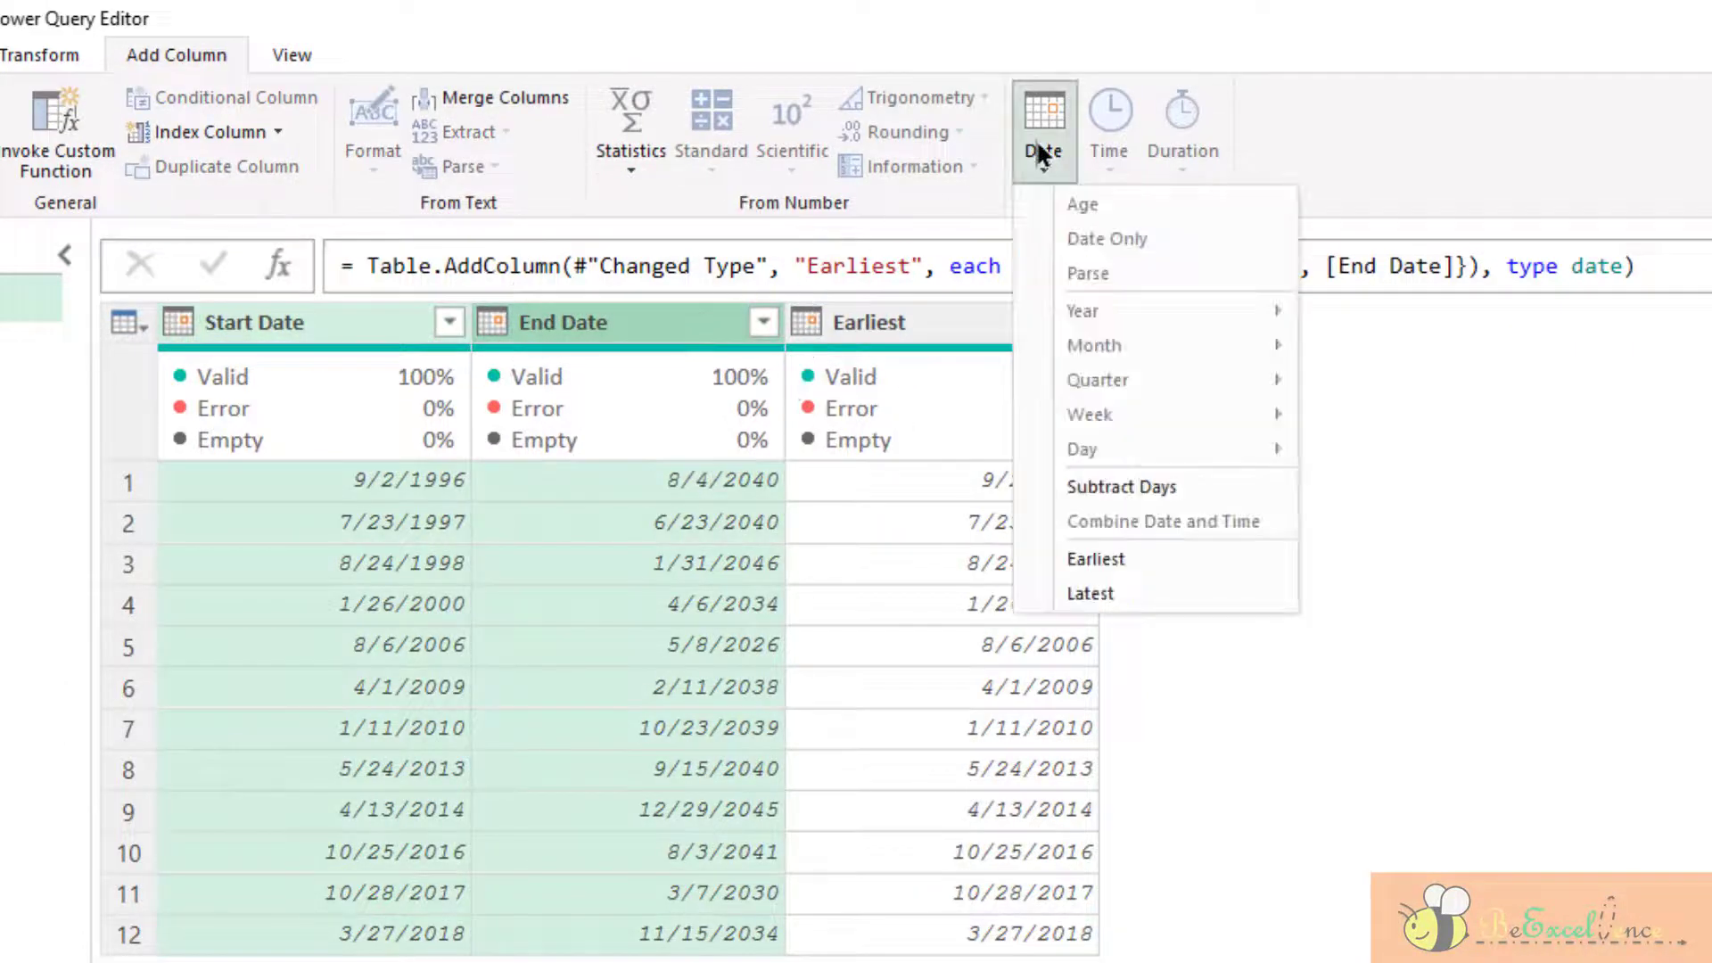
{"action": "left_click", "coordinate": [1185, 595]}
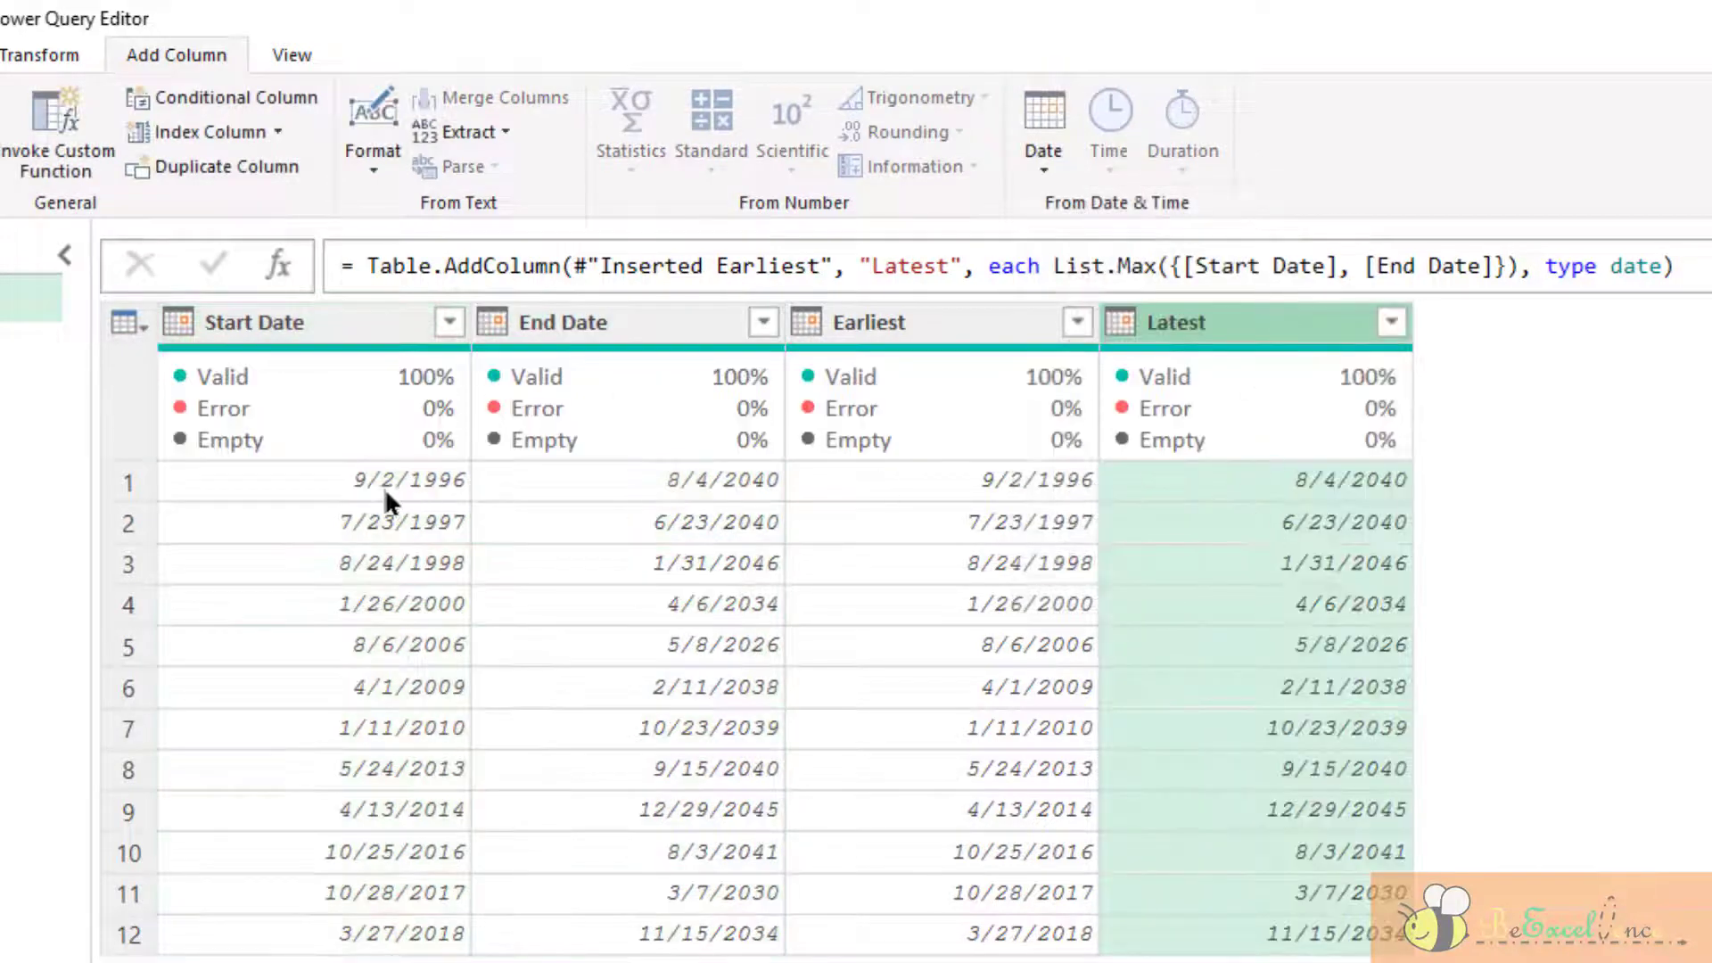
{"action": "left_click", "coordinate": [357, 340]}
{"action": "left_click", "coordinate": [601, 327], "text": "ctrl"}
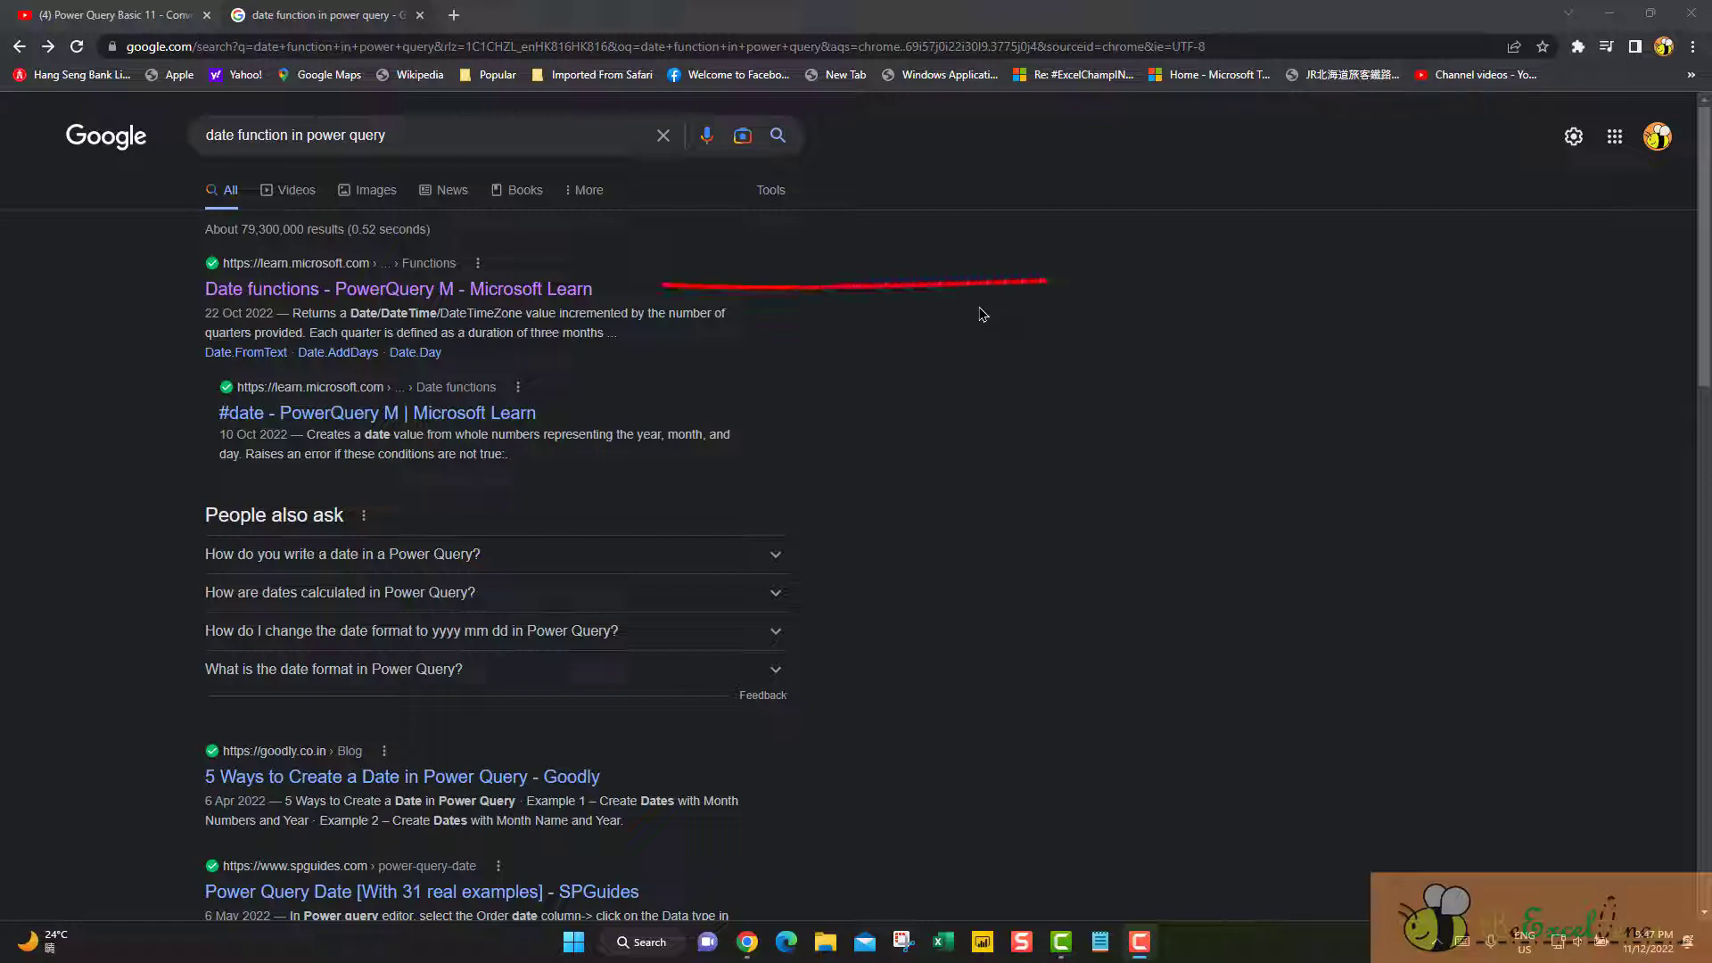
Open the 'Date functions - PowerQuery M' page and scroll its table down to Date.IsInYearToDate
{"action": "left_click", "coordinate": [575, 289]}
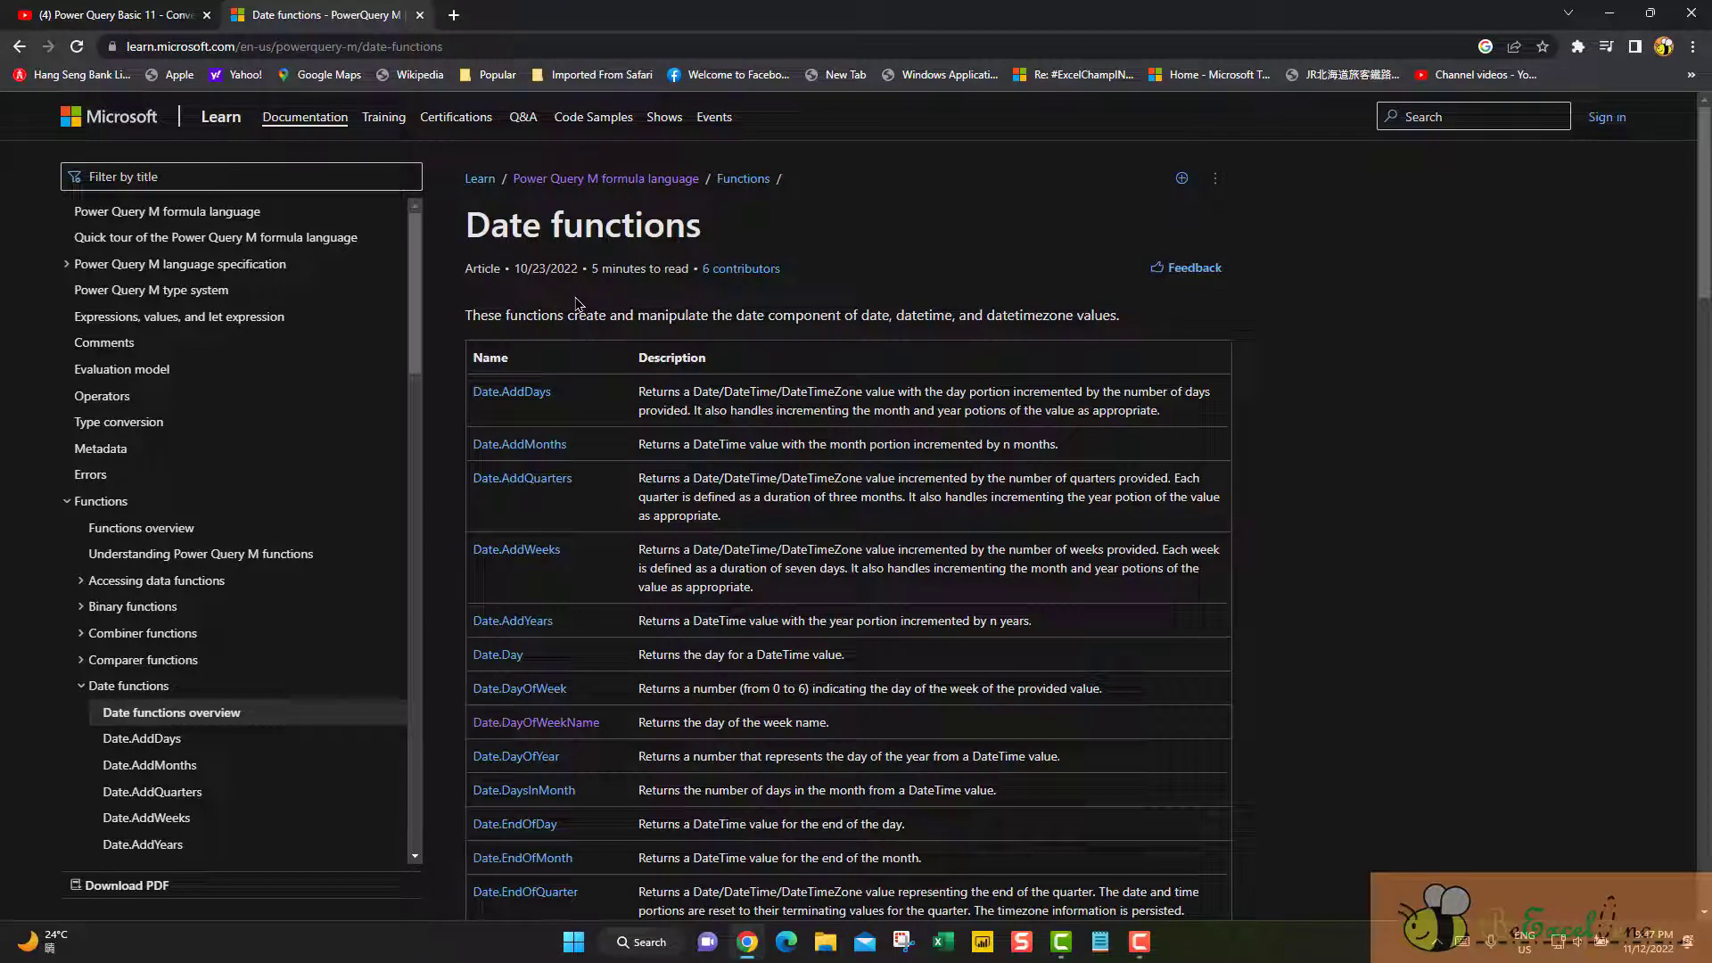
{"action": "scroll", "coordinate": [745, 440], "scroll_direction": "down", "scroll_amount": 5}
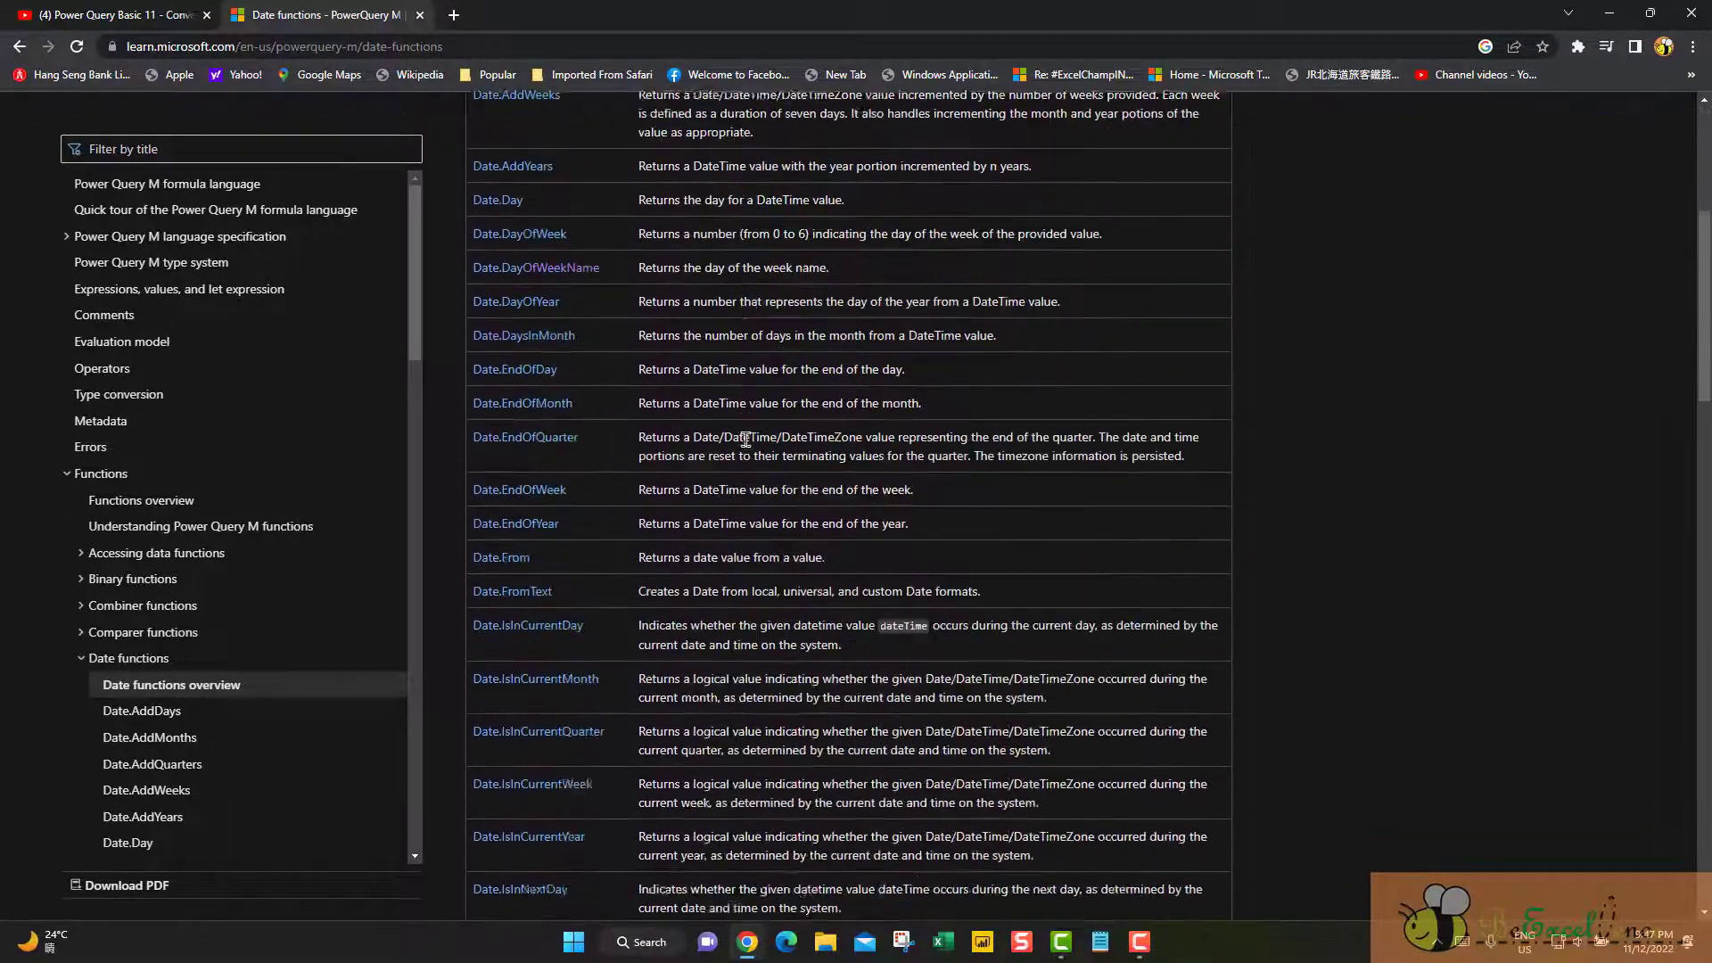
{"action": "scroll", "coordinate": [746, 440], "scroll_direction": "down", "scroll_amount": 7}
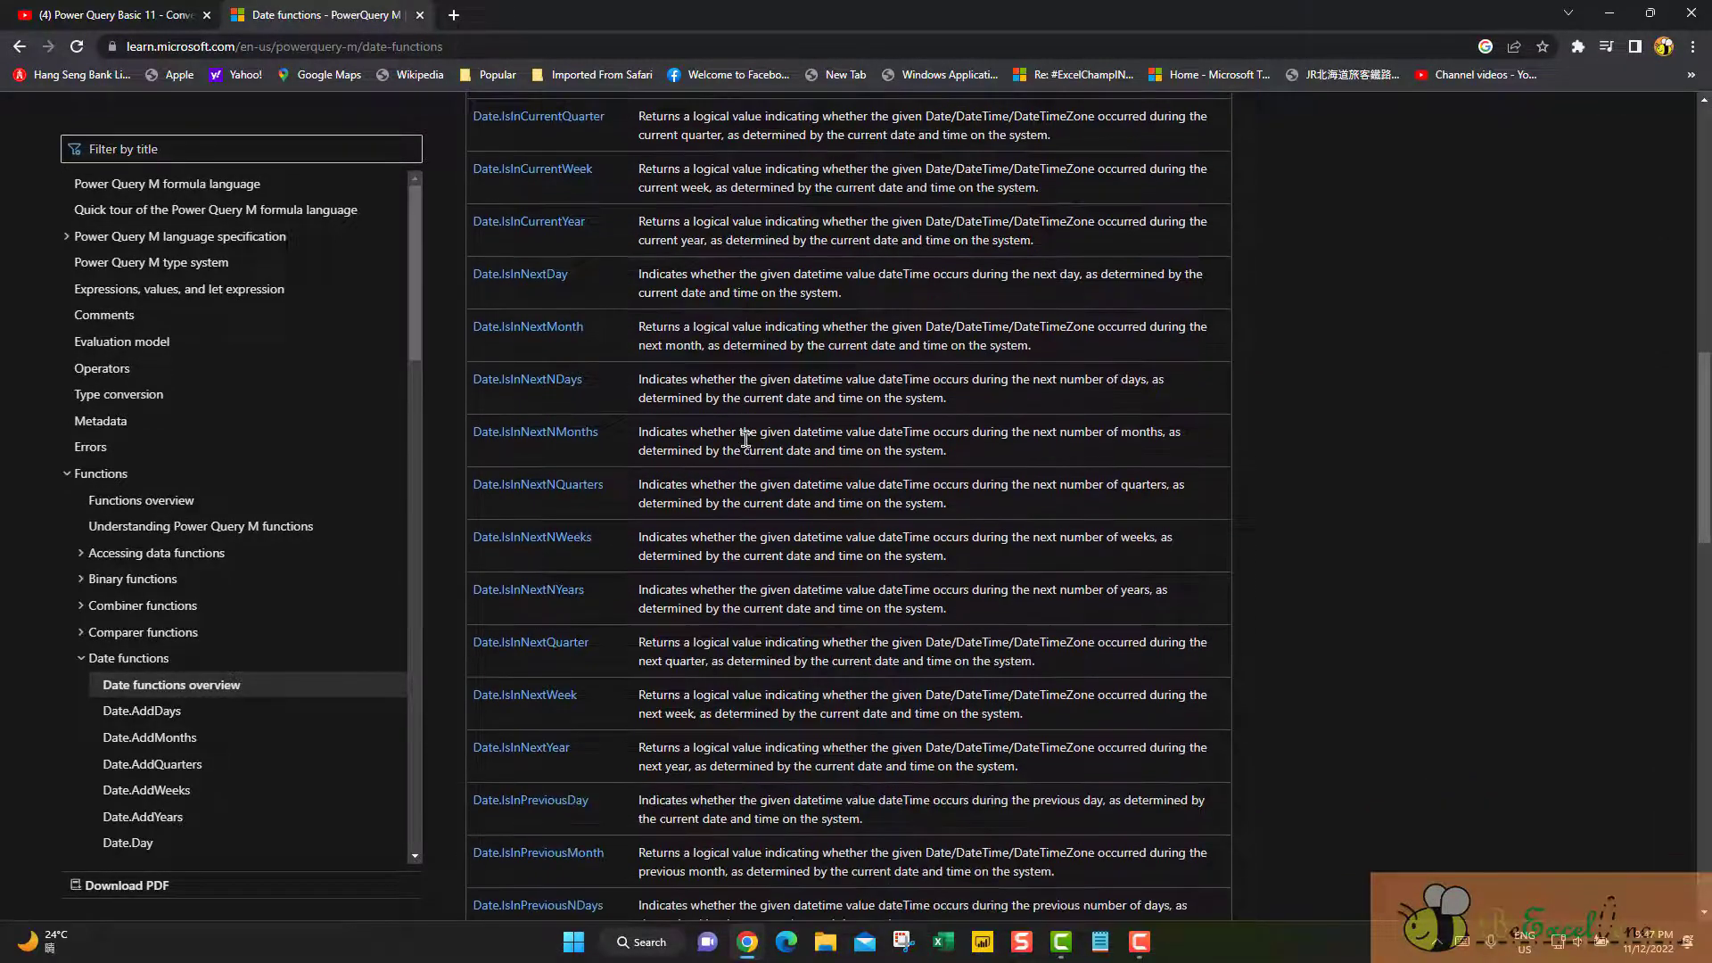
{"action": "scroll", "coordinate": [745, 439], "scroll_direction": "down", "scroll_amount": 3}
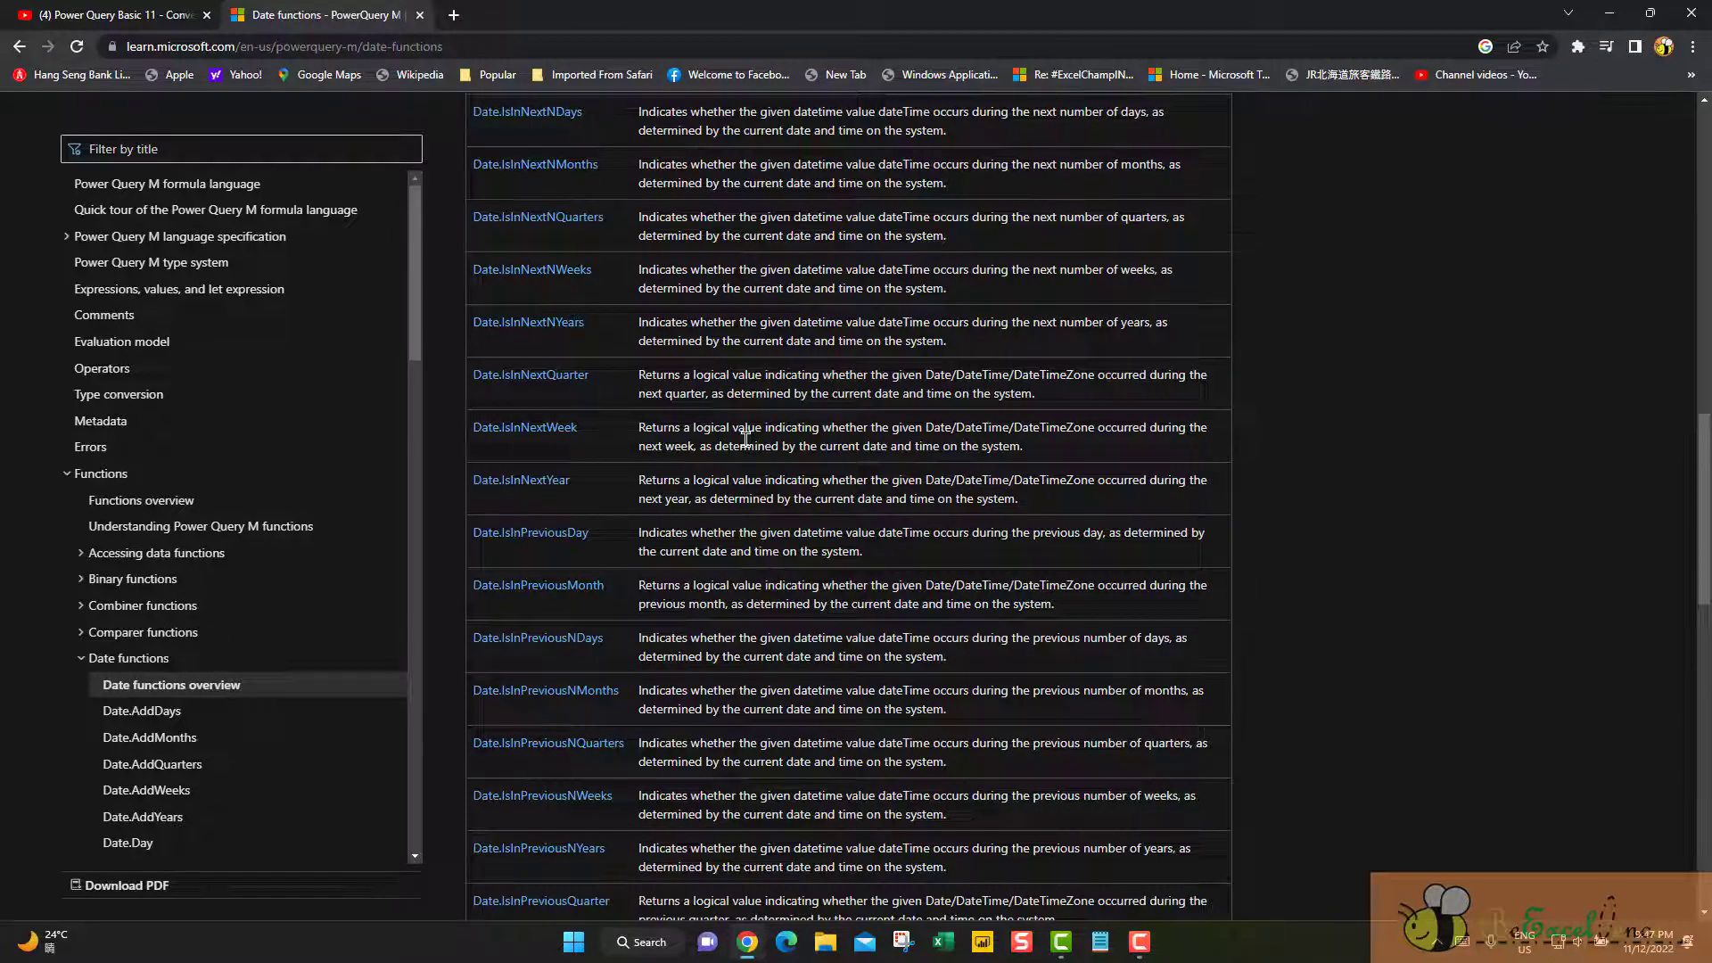
{"action": "scroll", "coordinate": [746, 440], "scroll_direction": "down", "scroll_amount": 4}
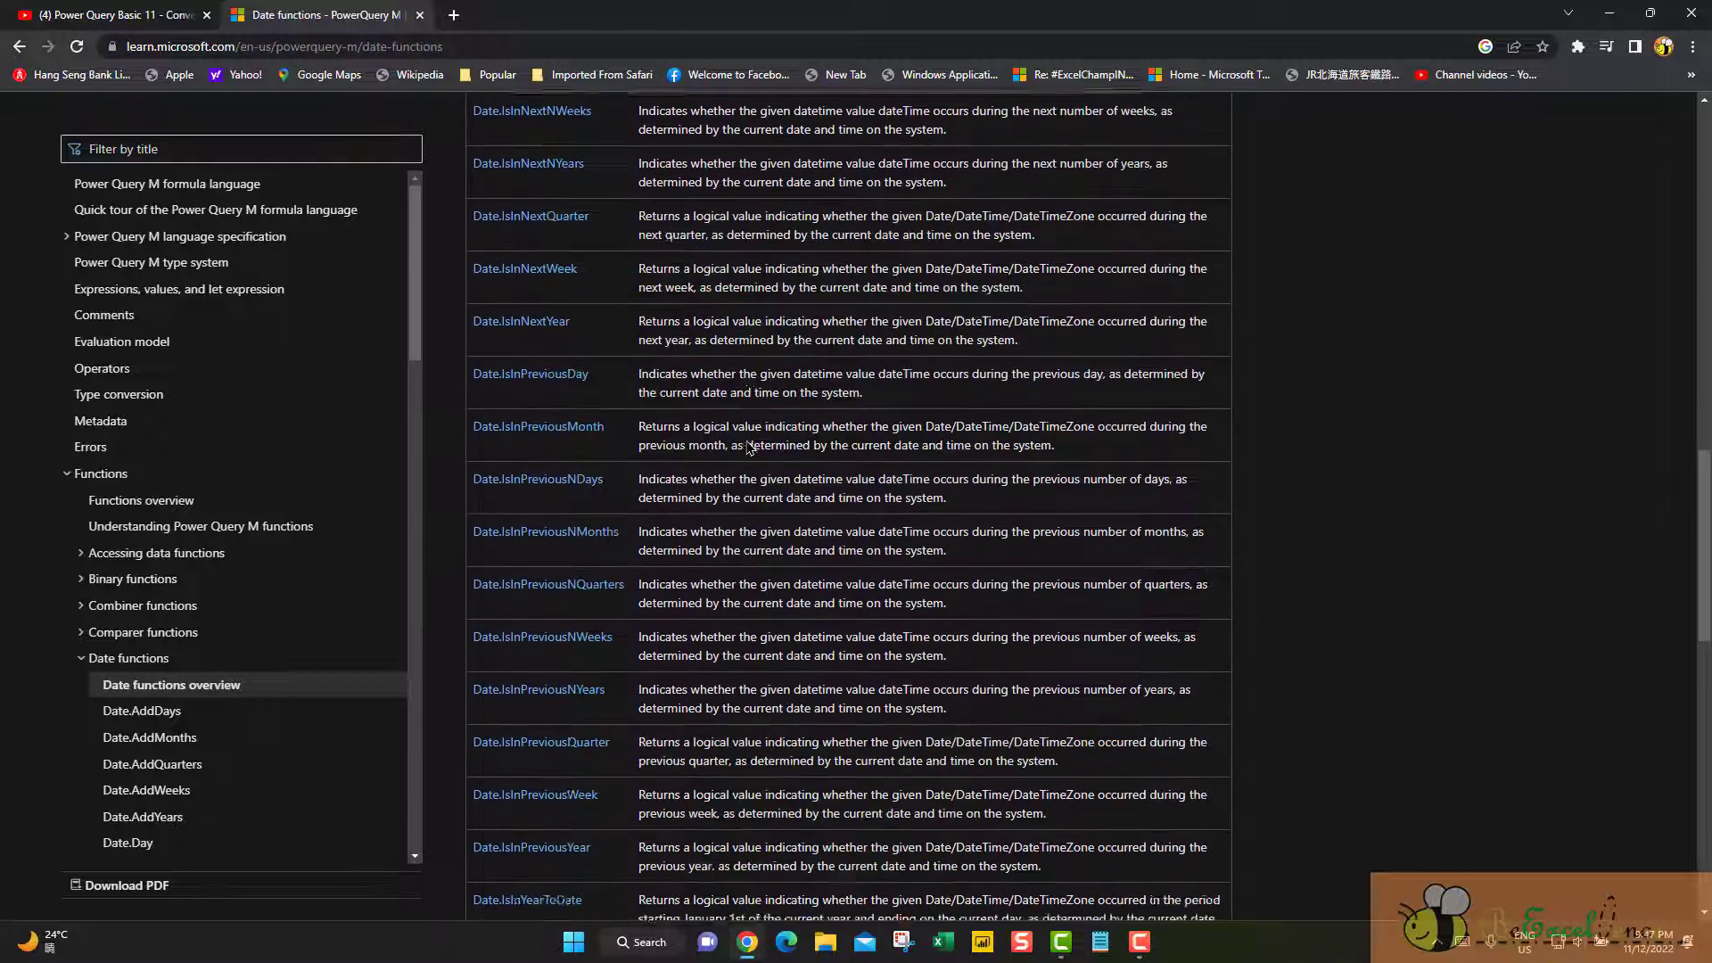